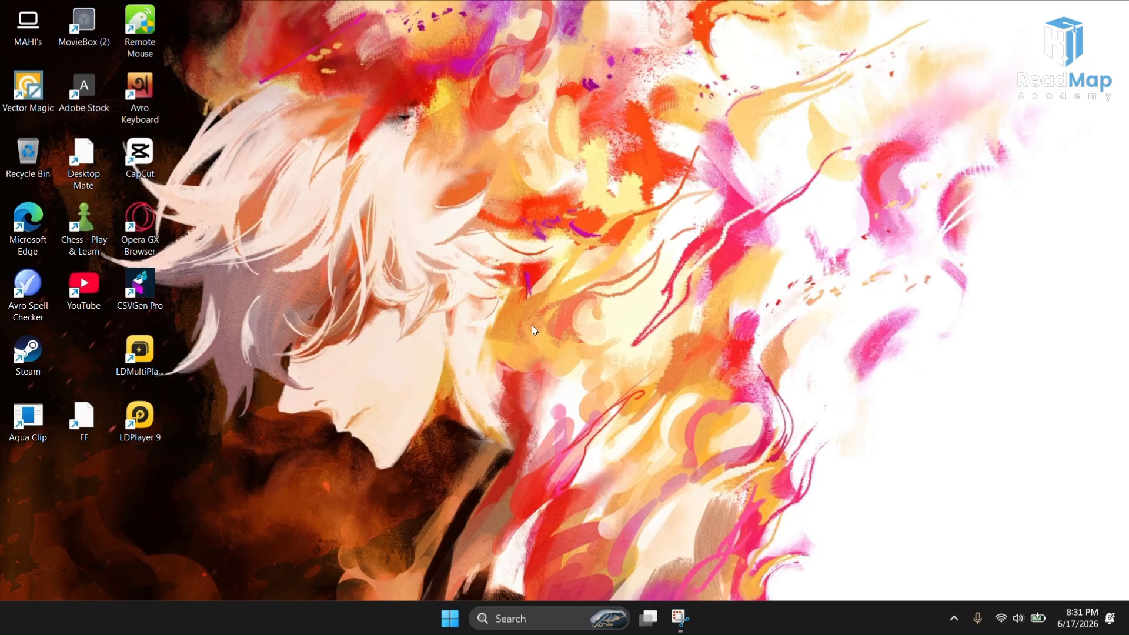
# Step: Open Microsoft Store and search it for lively wallpaper
pyautogui.click(519, 620)
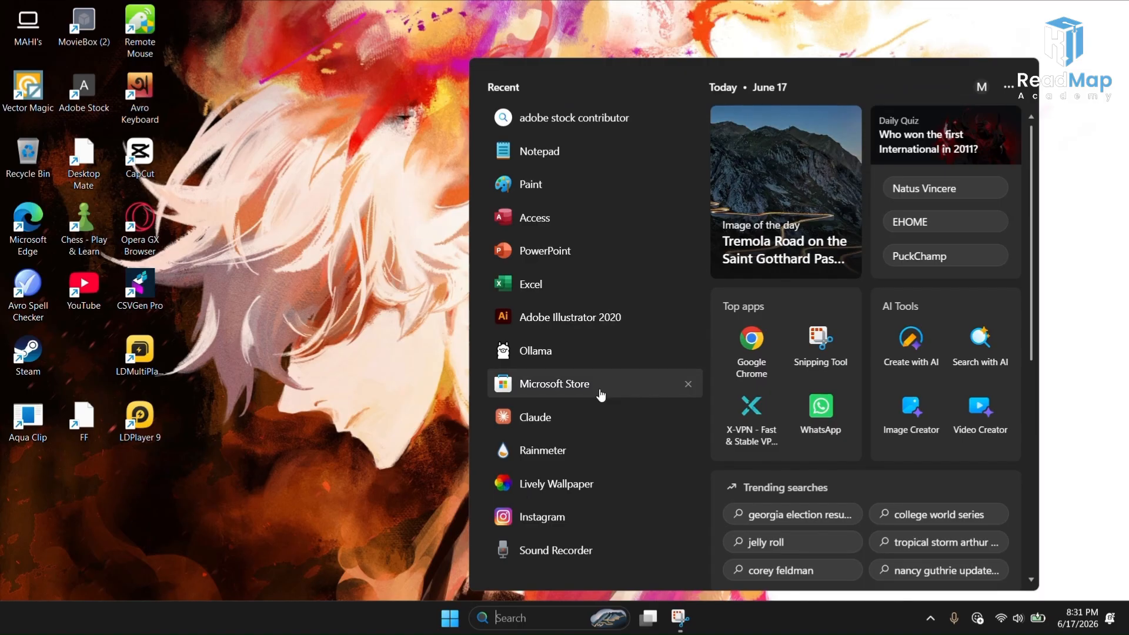
pyautogui.click(600, 391)
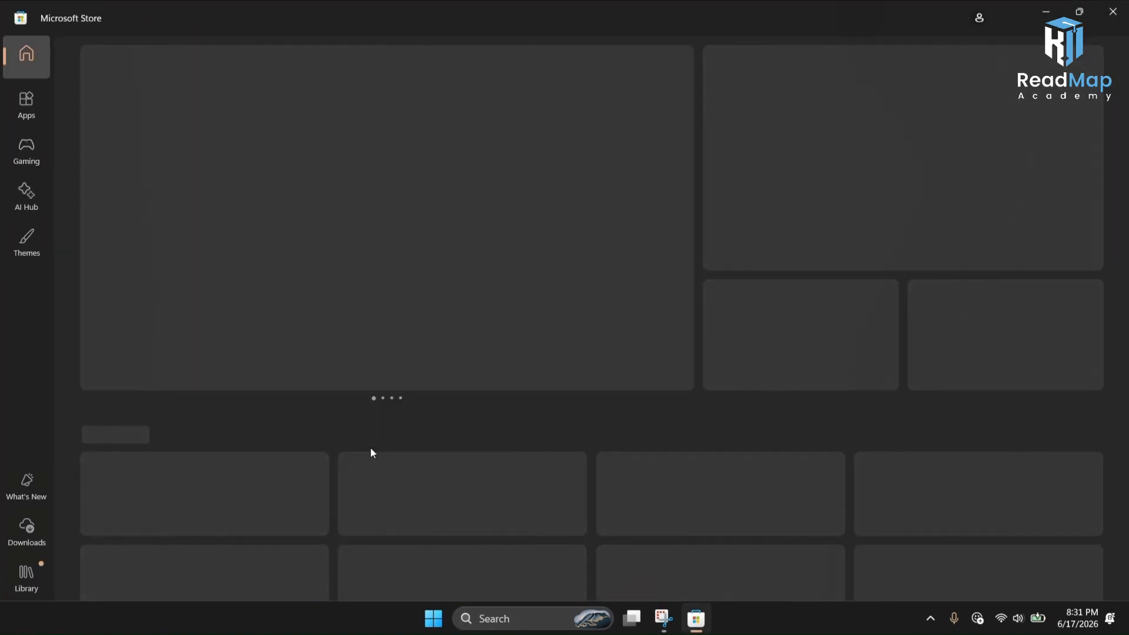
pyautogui.click(428, 21)
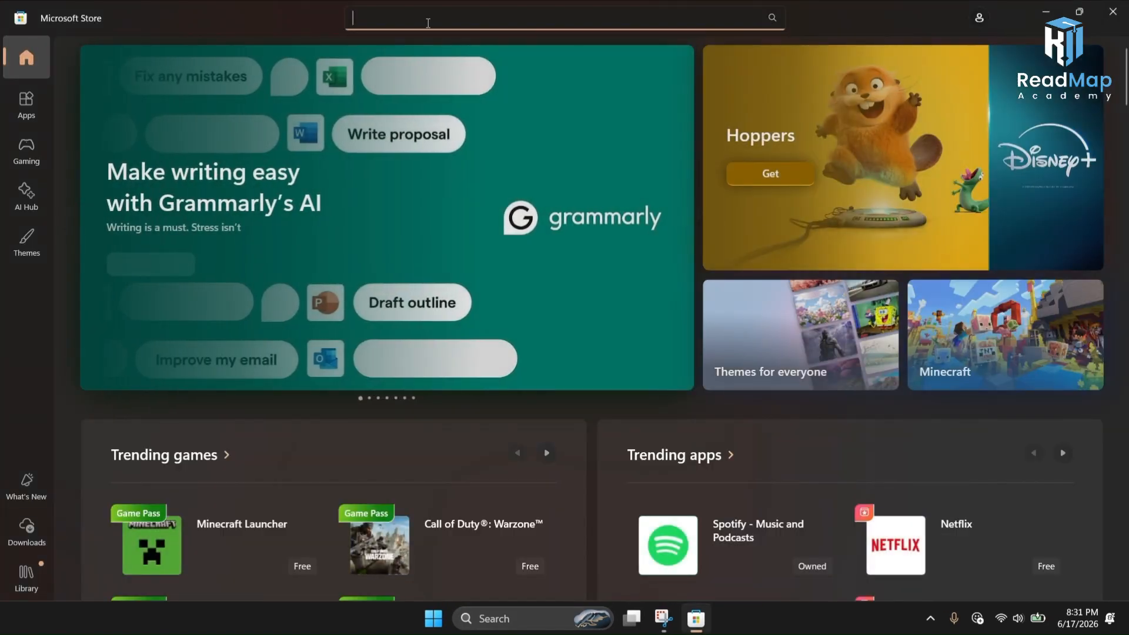
pyautogui.write('liv')
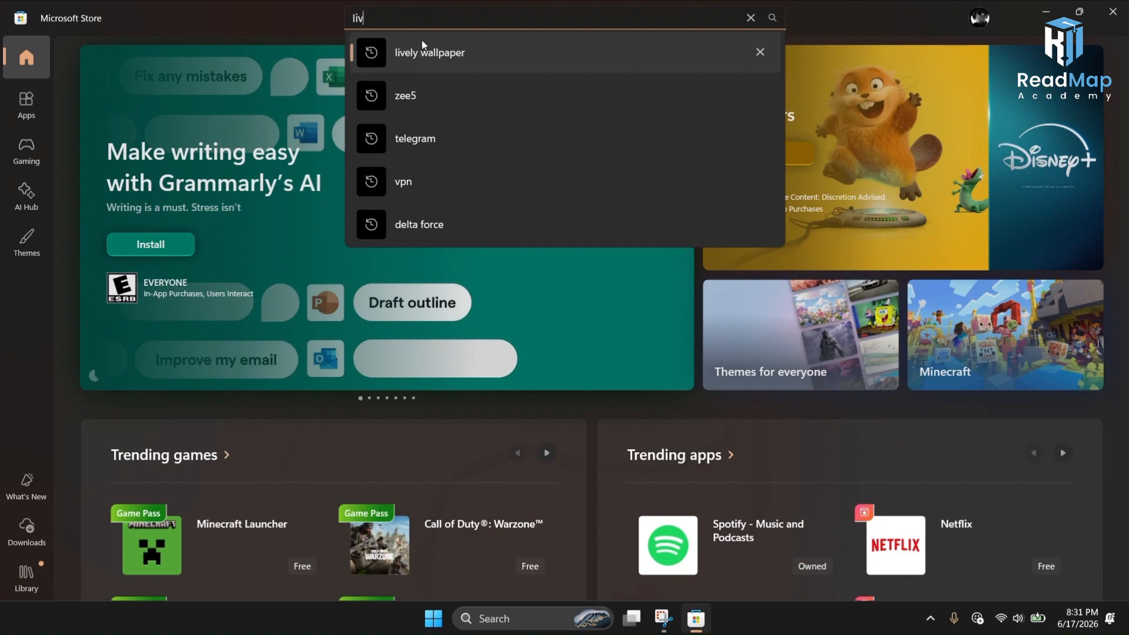
pyautogui.write('ely')
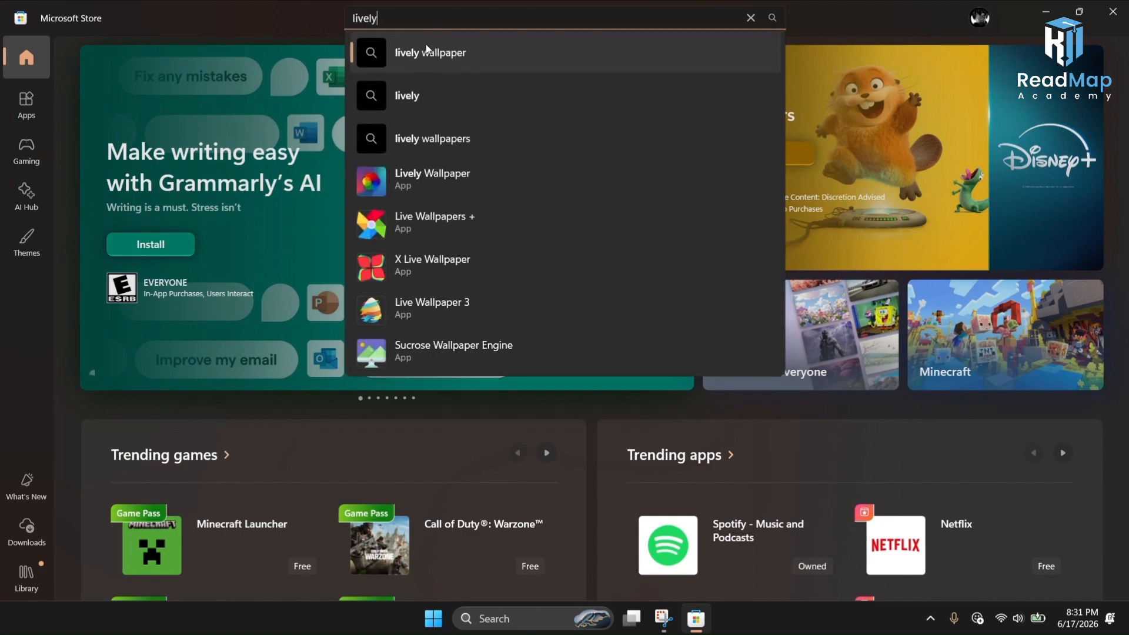
pyautogui.click(426, 59)
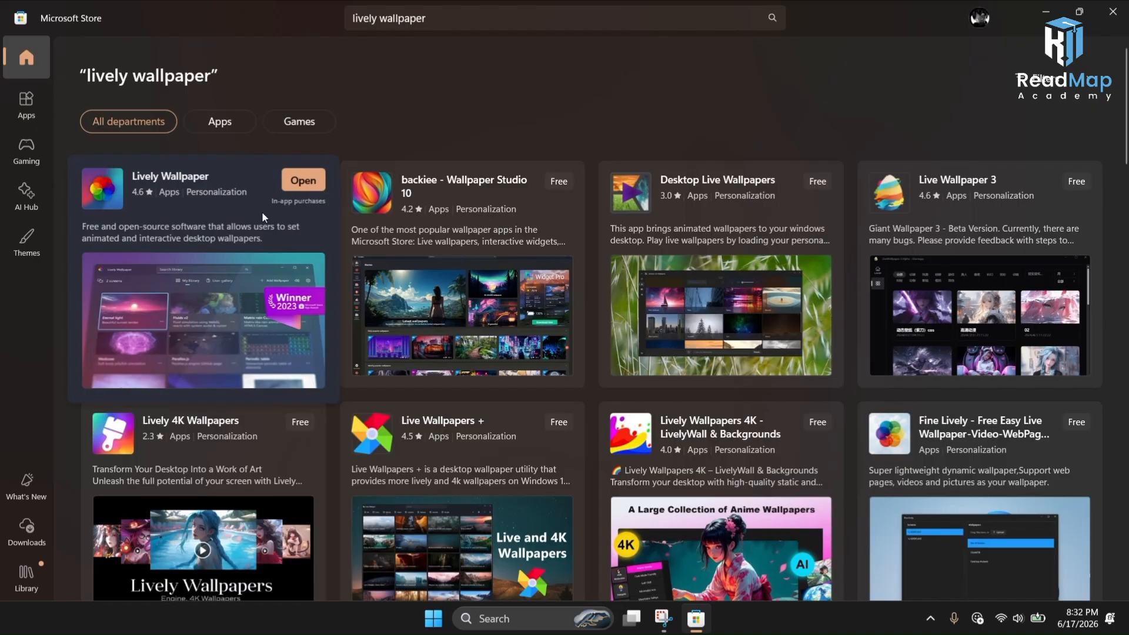
# Step: Open the Lively Wallpaper app page, then close the Store
pyautogui.click(262, 211)
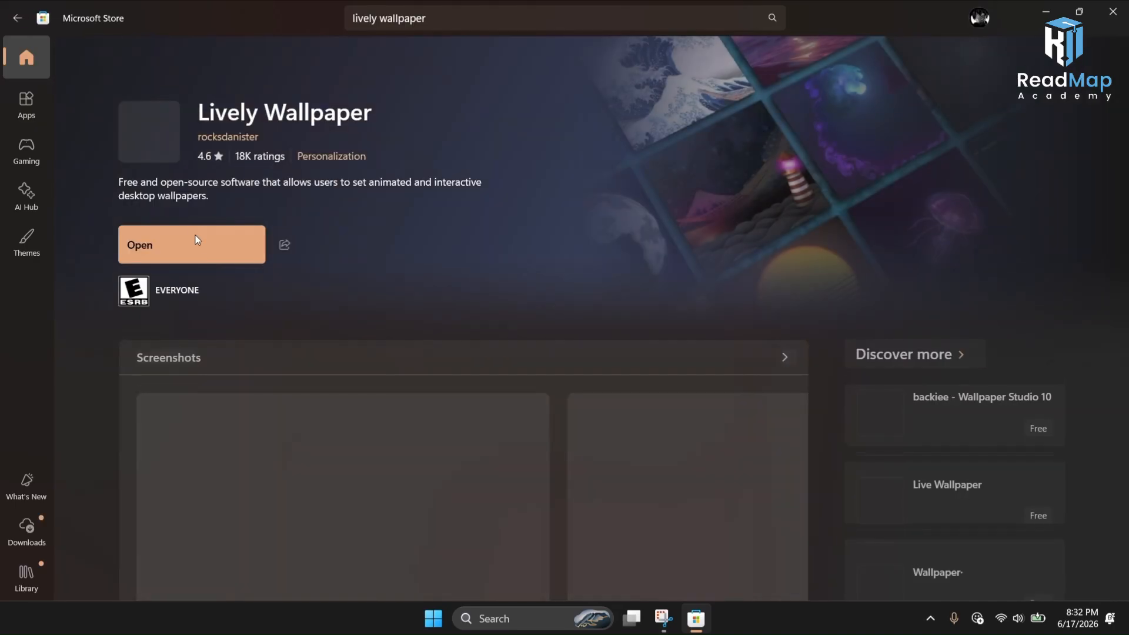
pyautogui.click(1112, 11)
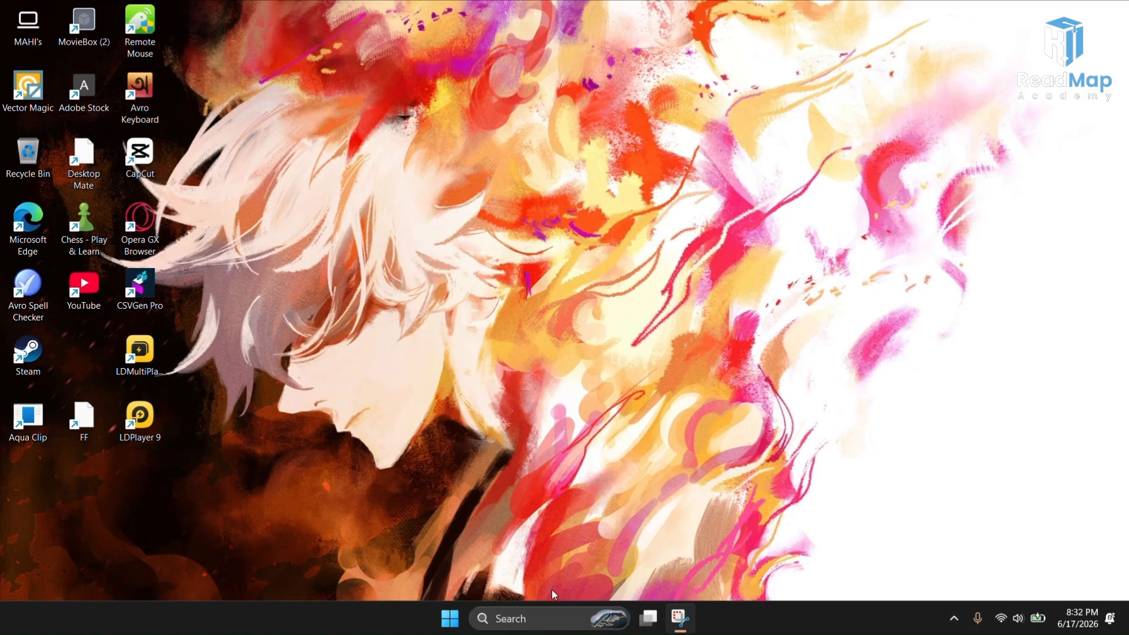
# Step: Launch Google Chrome and choose a user profile
pyautogui.click(552, 617)
pyautogui.click(751, 338)
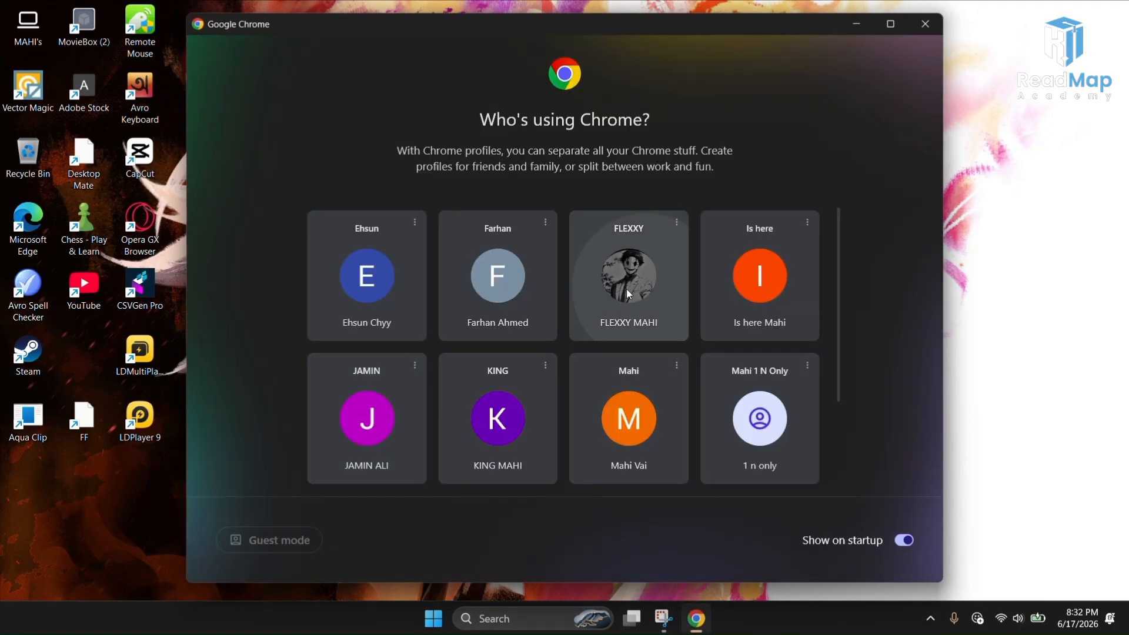
pyautogui.click(628, 294)
# Step: Search Google for winhawk from the address bar
pyautogui.click(275, 42)
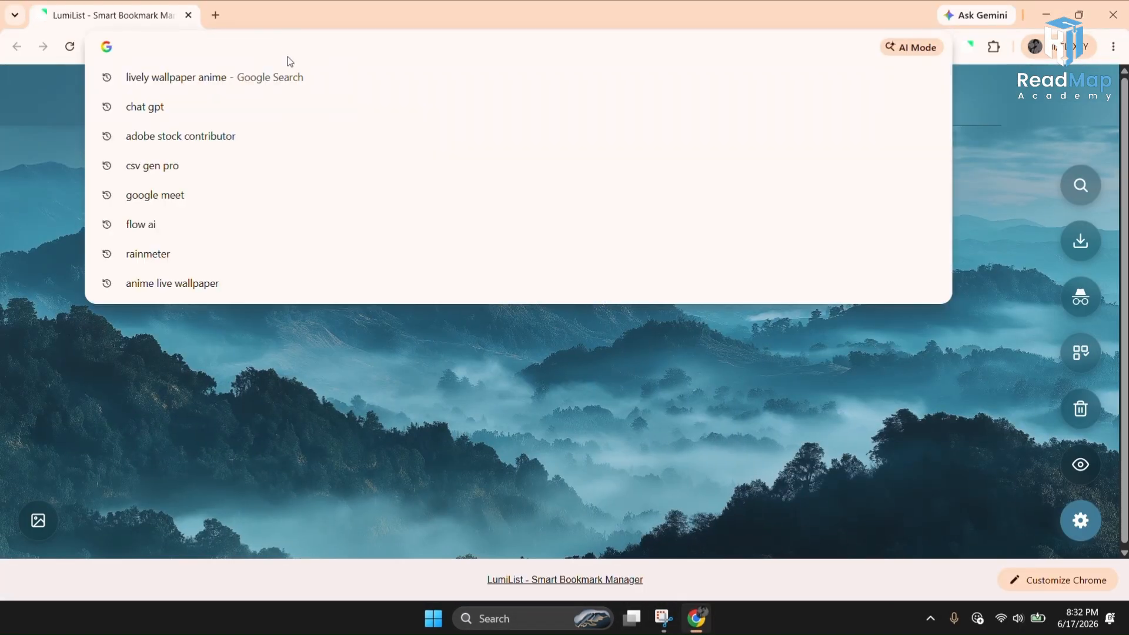
pyautogui.write('win')
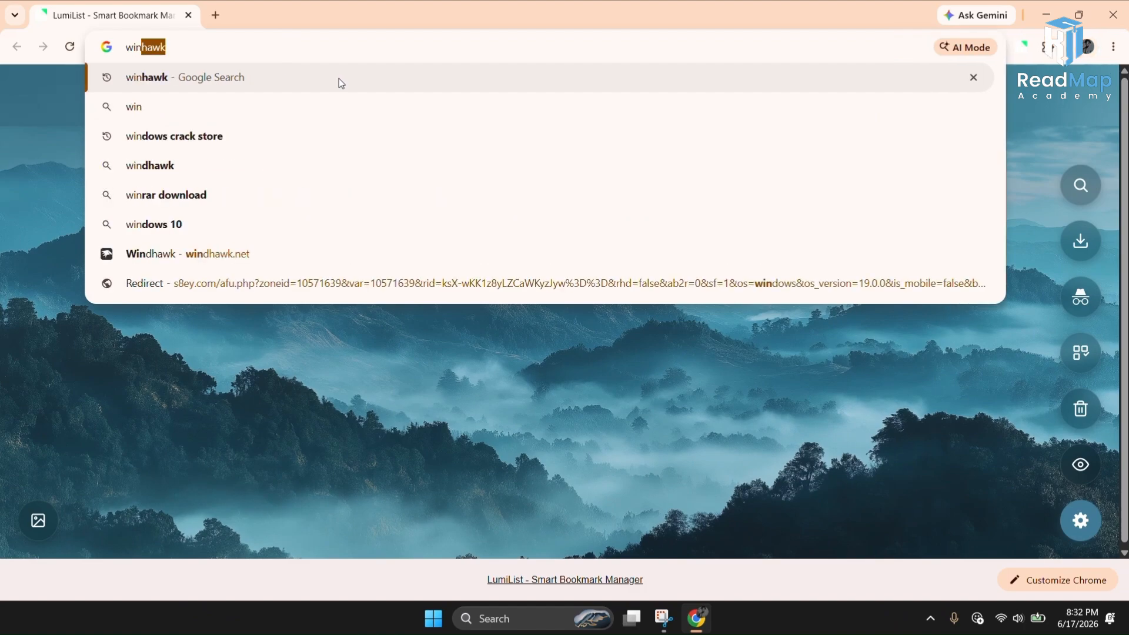
pyautogui.write('haw')
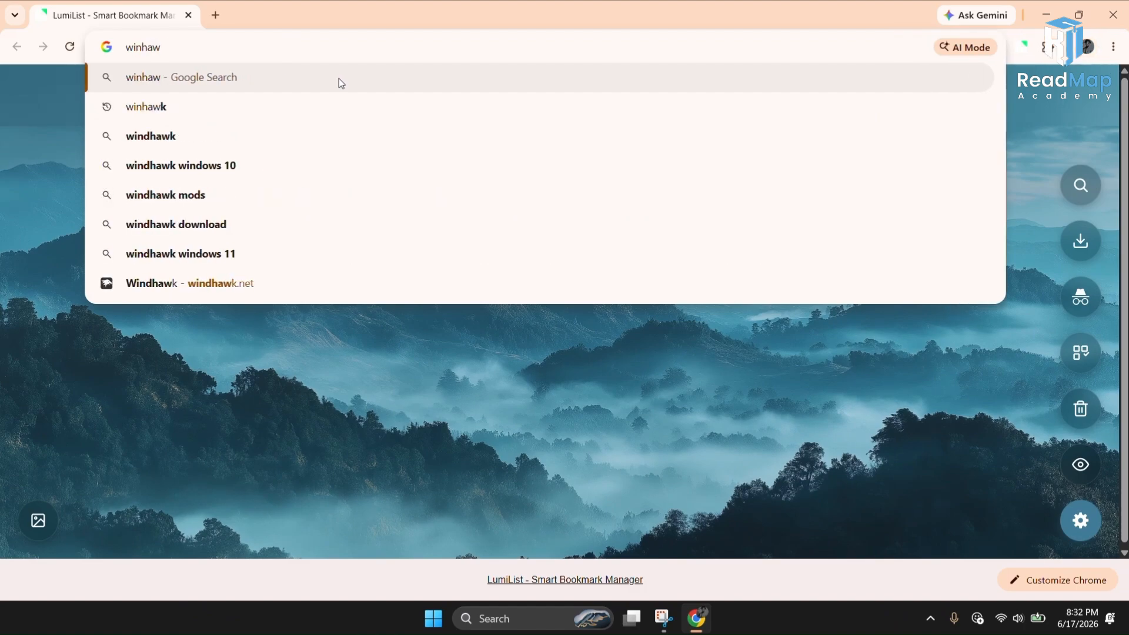
pyautogui.write('h')
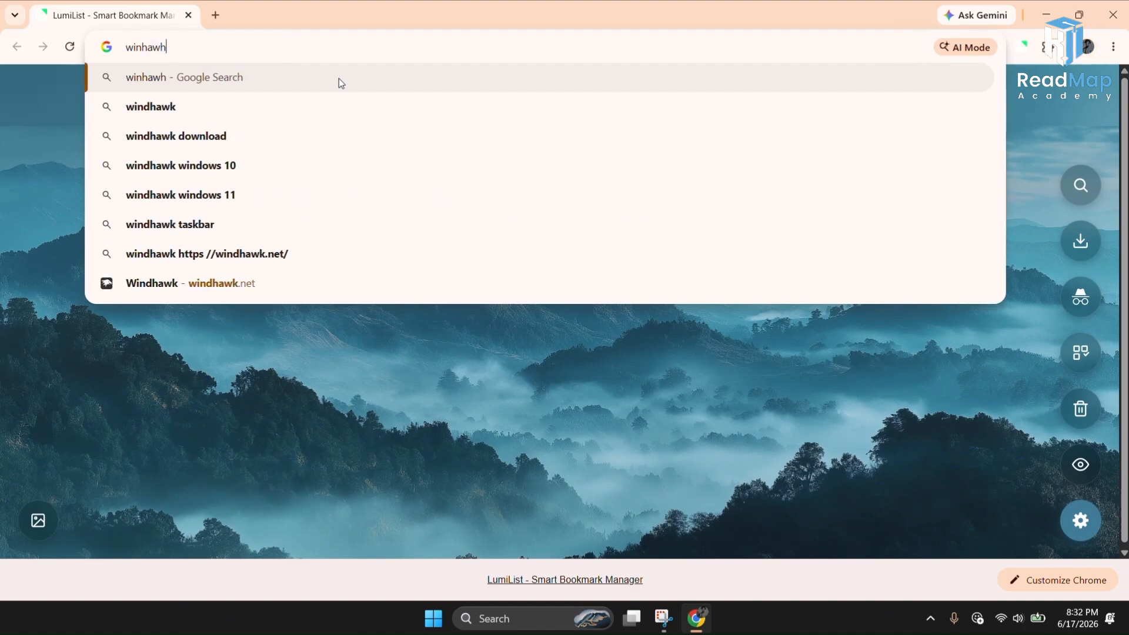
pyautogui.press('BackSpace')
pyautogui.write('k')
pyautogui.press('Return')
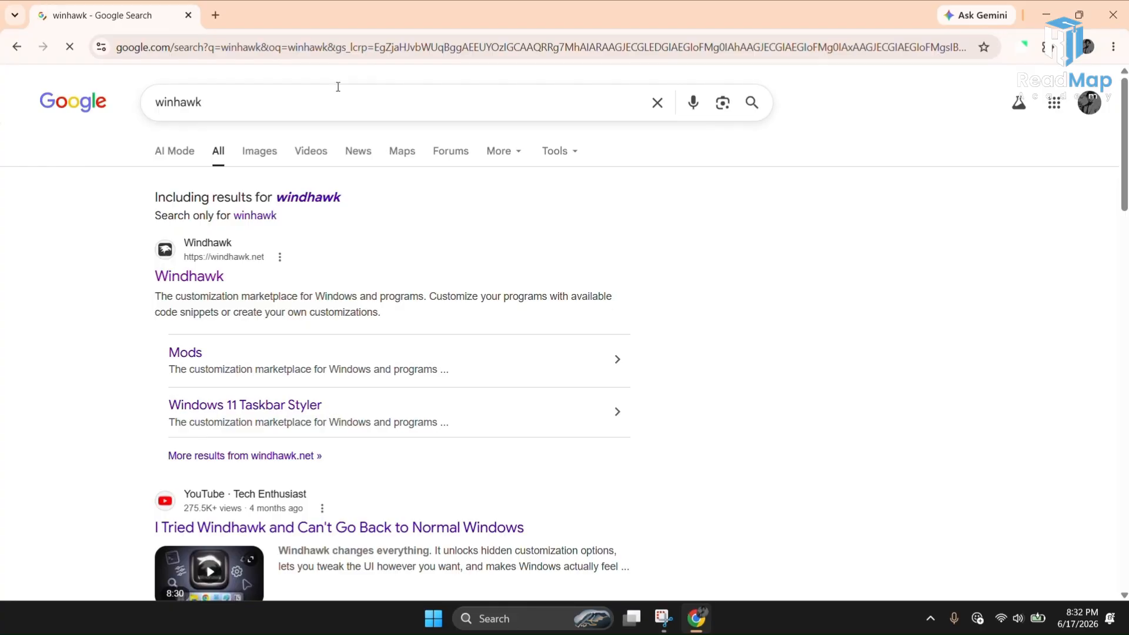
# Step: Open the Windhawk website and download the installer
pyautogui.click(214, 281)
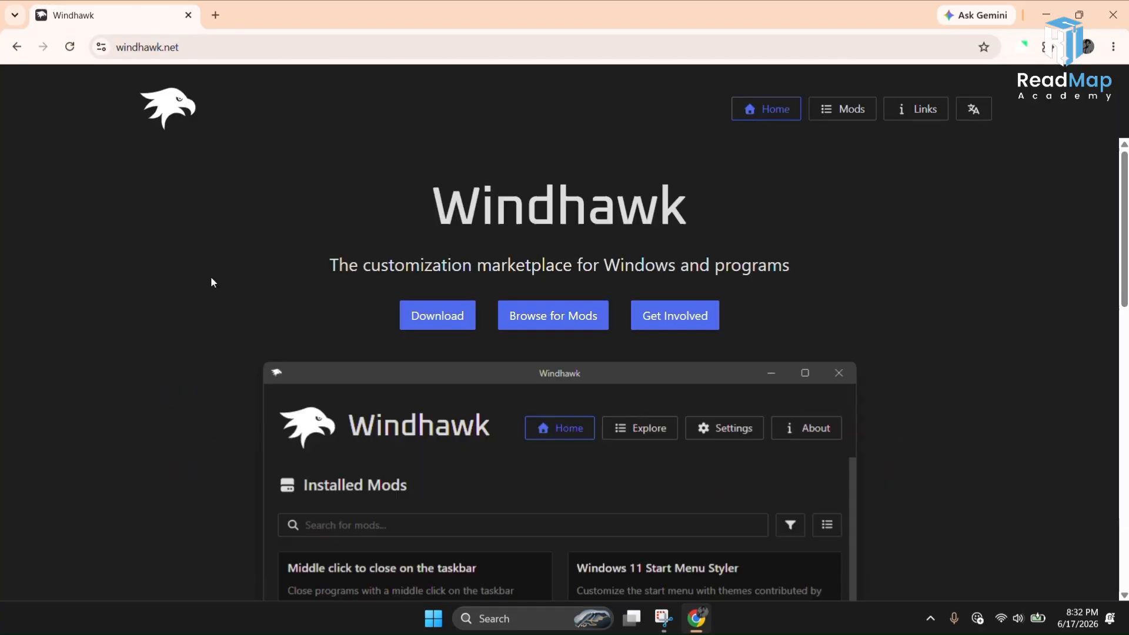
pyautogui.click(433, 317)
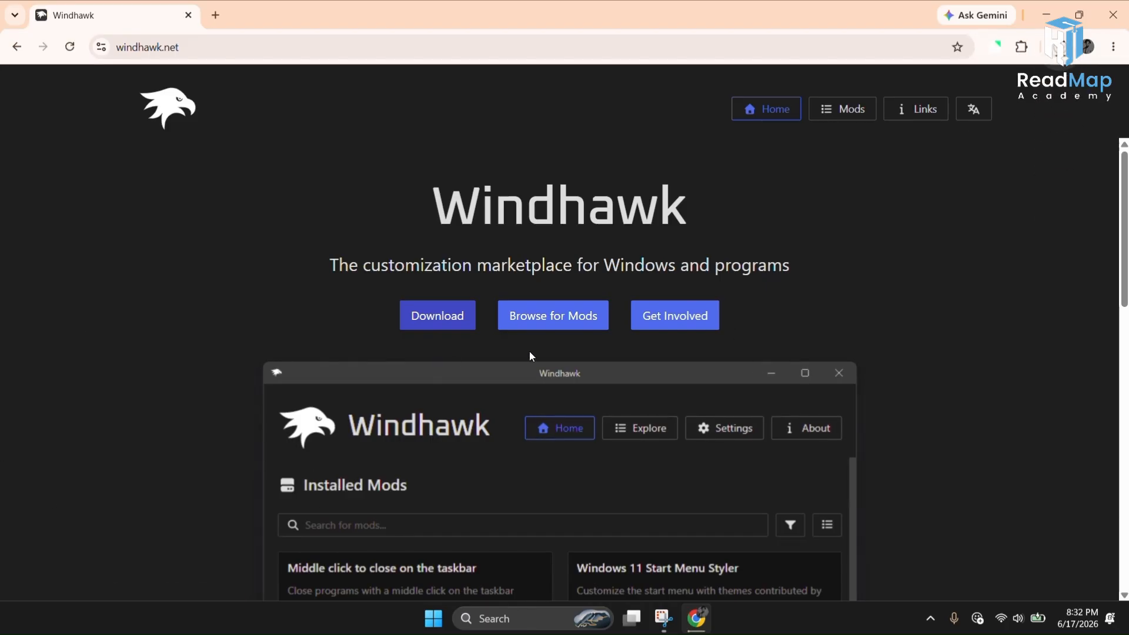
# Step: Check the recent download history for the Windhawk setup file and close the browser
pyautogui.click(477, 32)
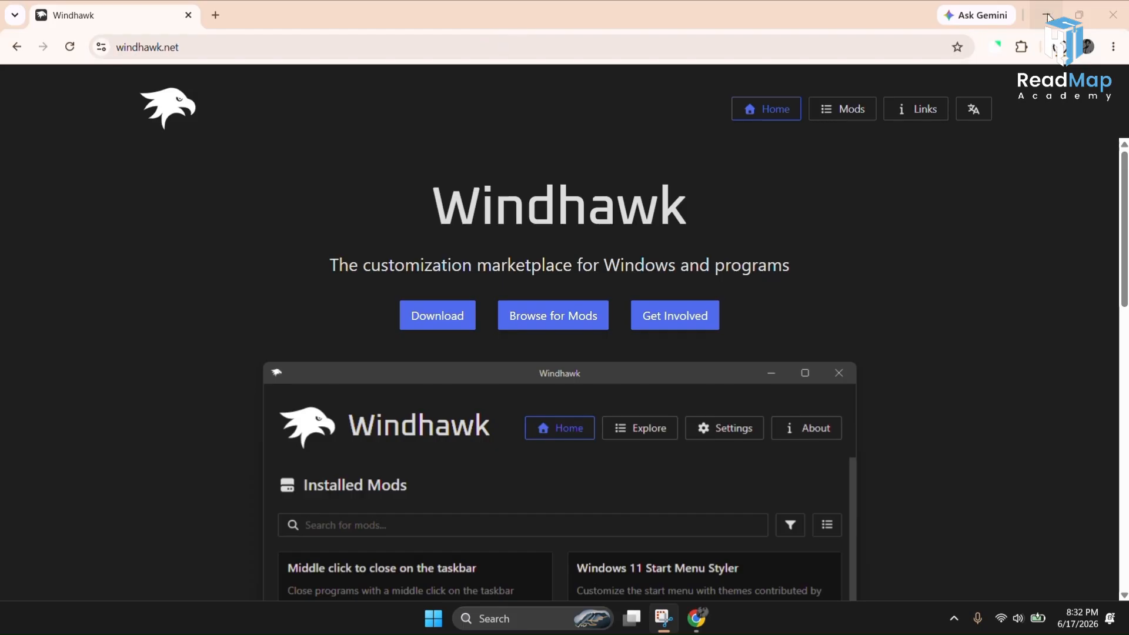
pyautogui.click(1059, 48)
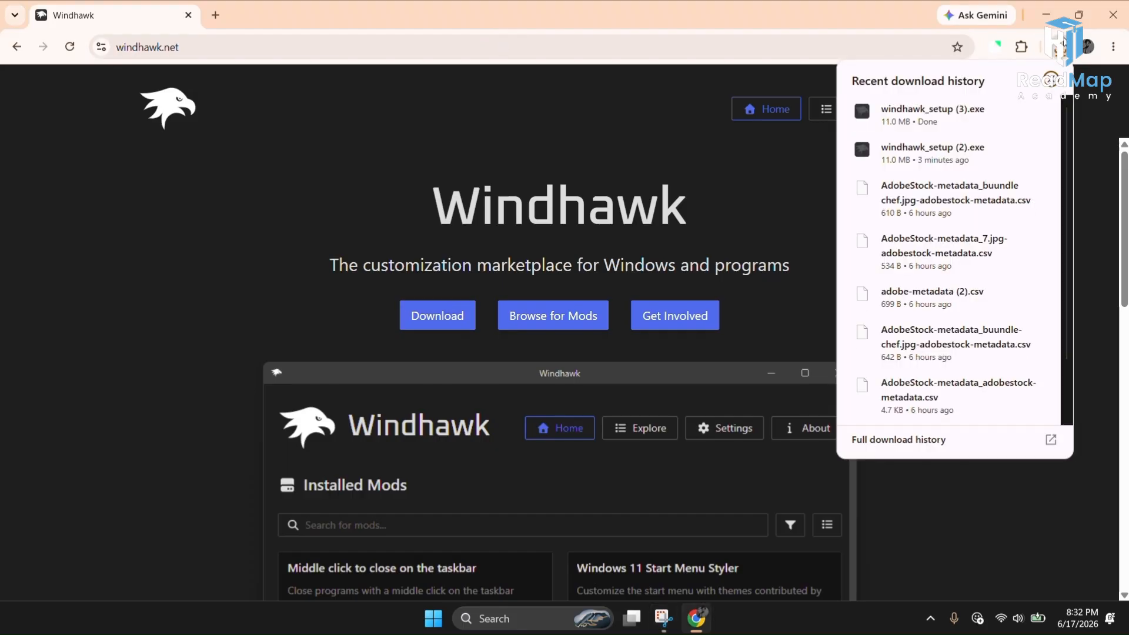
pyautogui.click(1062, 47)
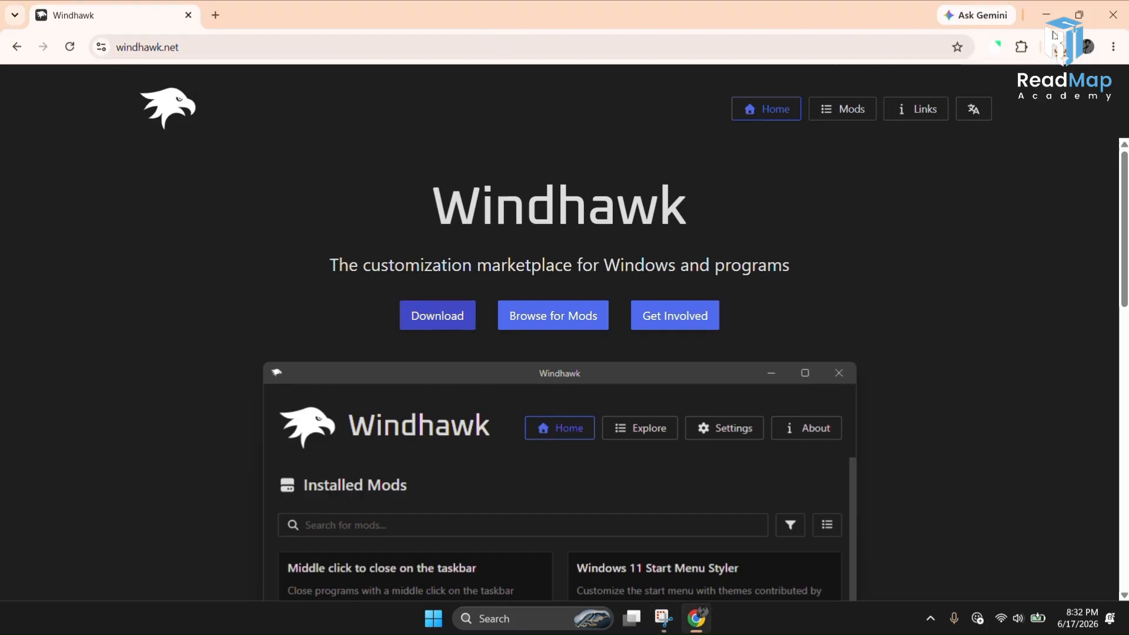
pyautogui.click(1113, 15)
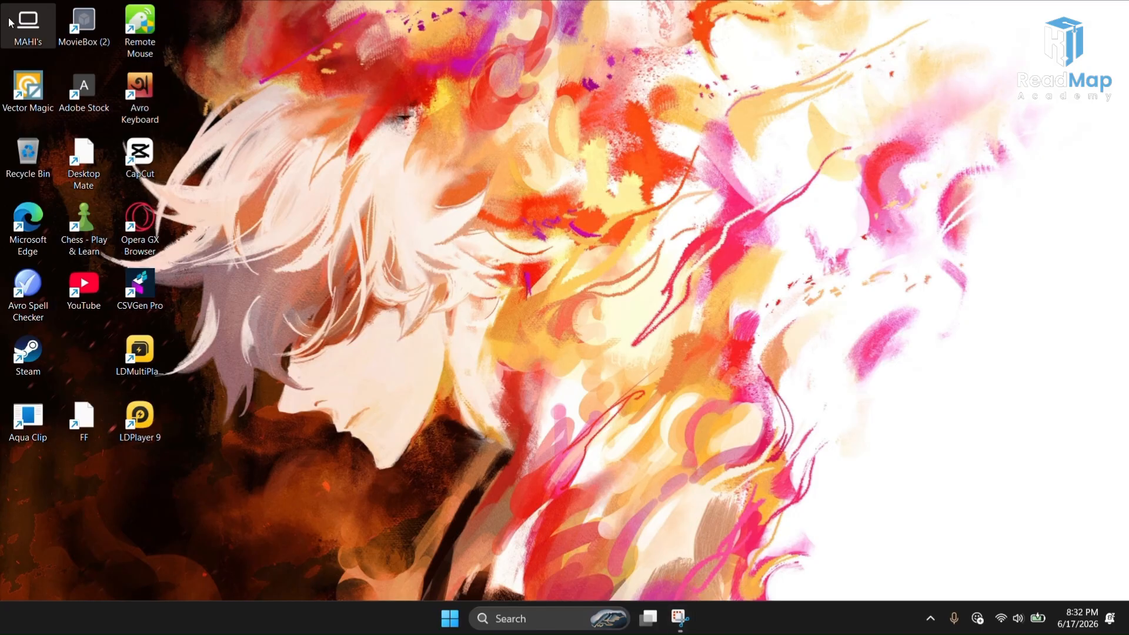
# Step: Launch the windhawk_setup (3) installer from the Downloads folder
pyautogui.doubleClick(10, 22)
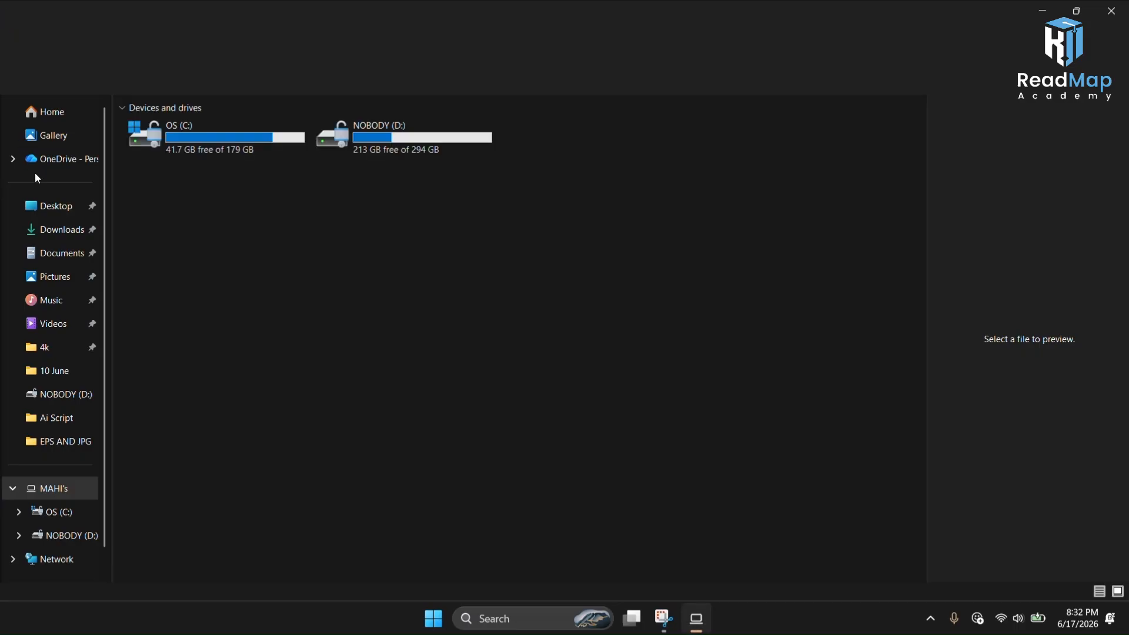
pyautogui.click(67, 232)
pyautogui.doubleClick(192, 214)
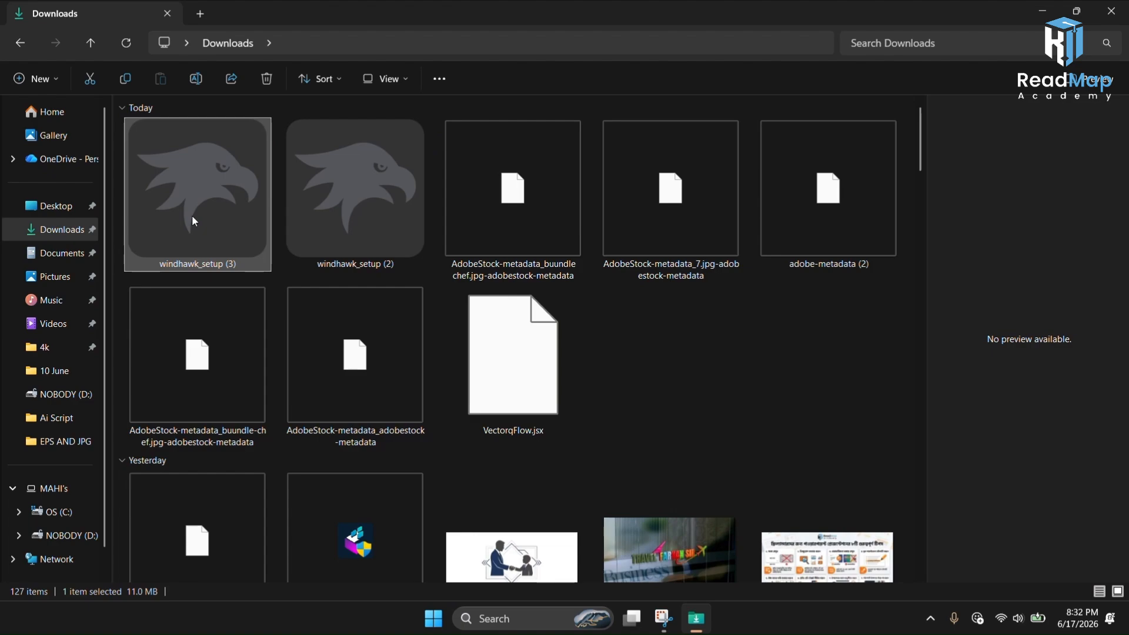
pyautogui.rightClick(193, 217)
pyautogui.click(257, 228)
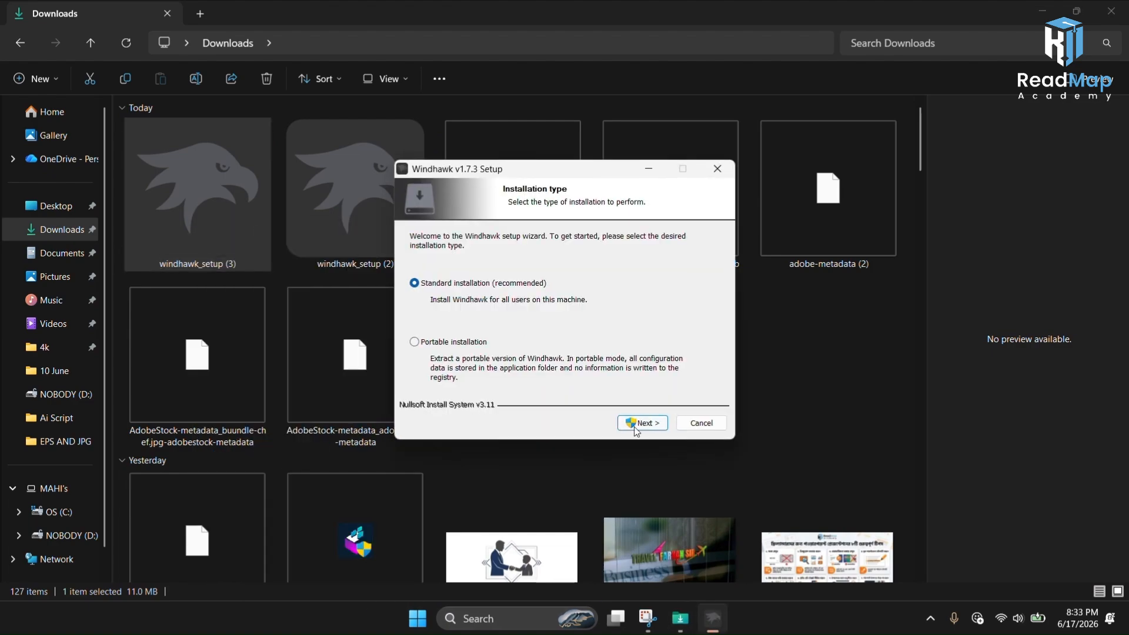
# Step: Proceed with the standard installation and the default components
pyautogui.click(642, 422)
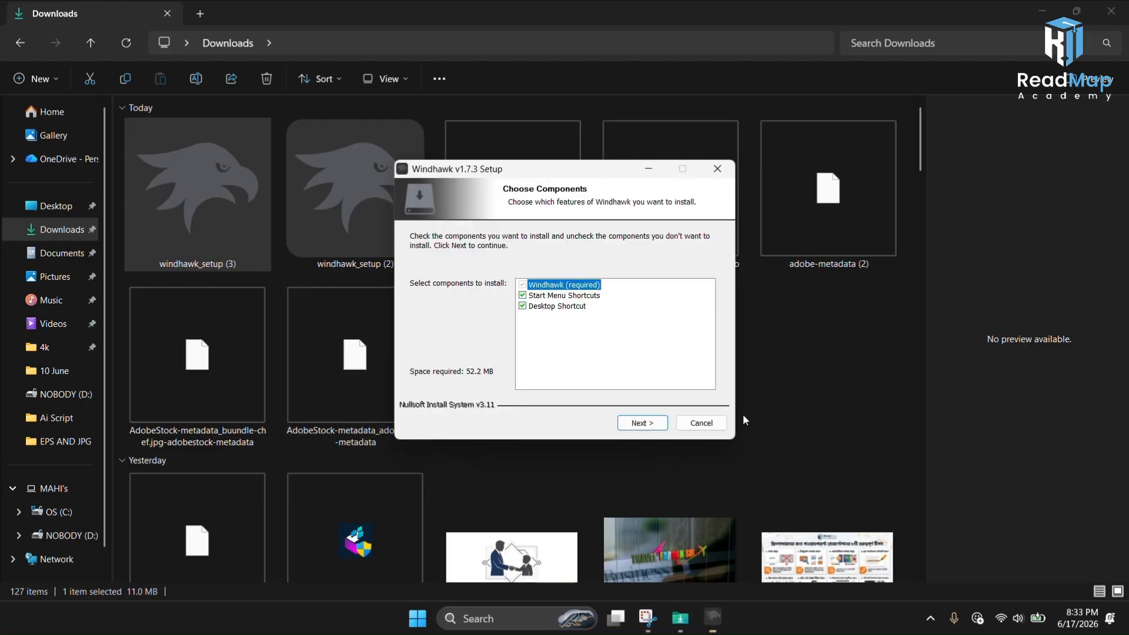
pyautogui.click(641, 424)
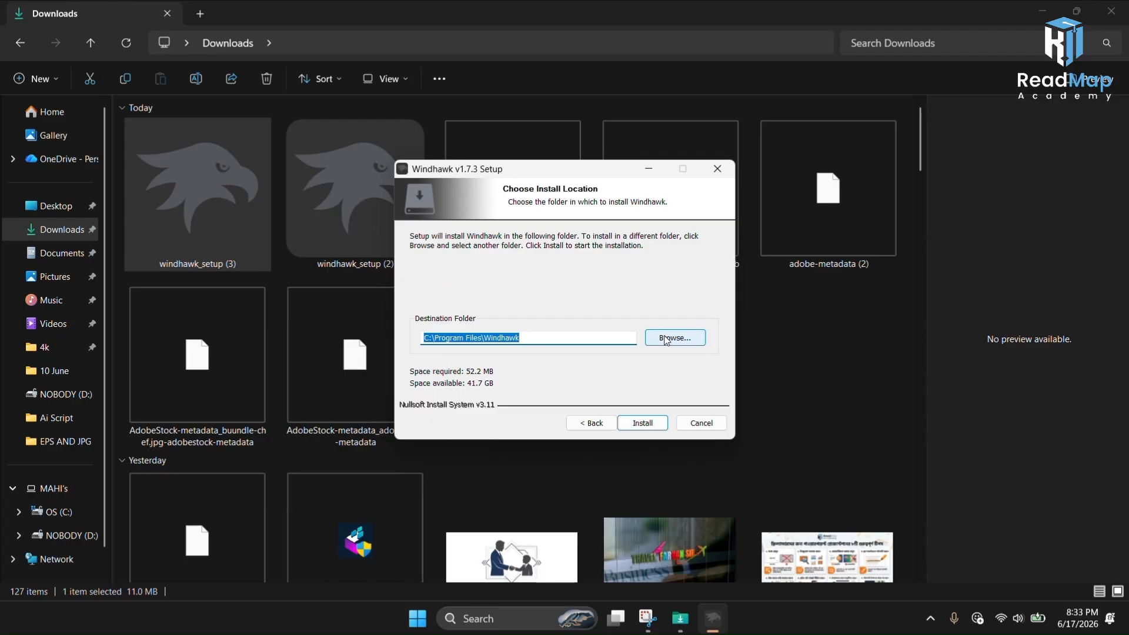
# Step: Set the install location to the Ai Script folder on NOBODY (D:) and install Windhawk
pyautogui.click(664, 342)
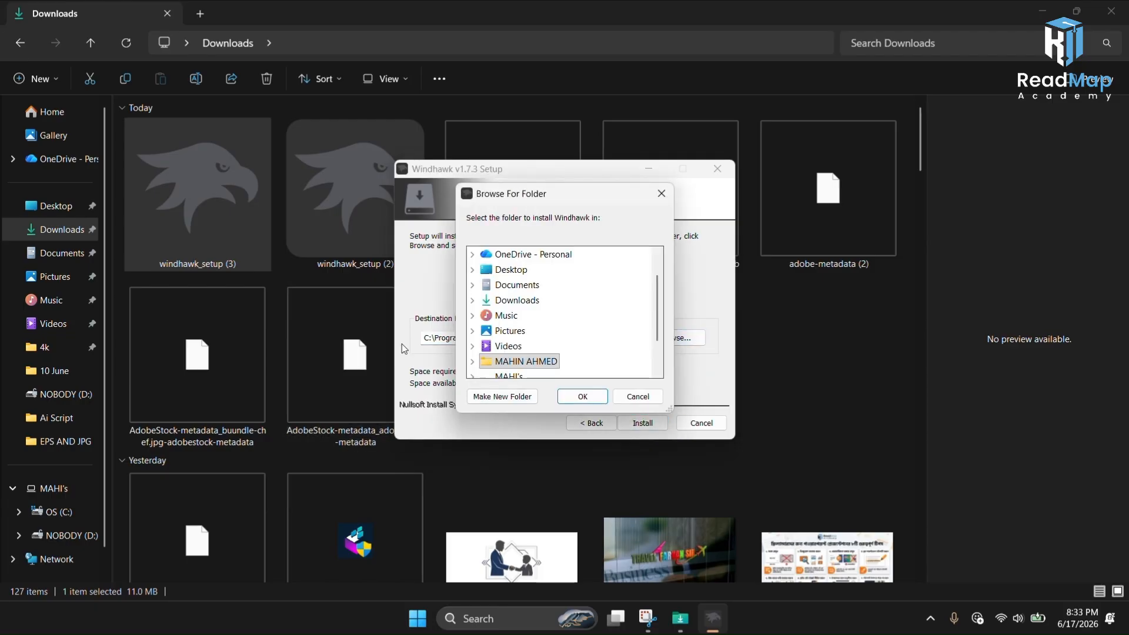
pyautogui.scroll(-1, 479, 349)
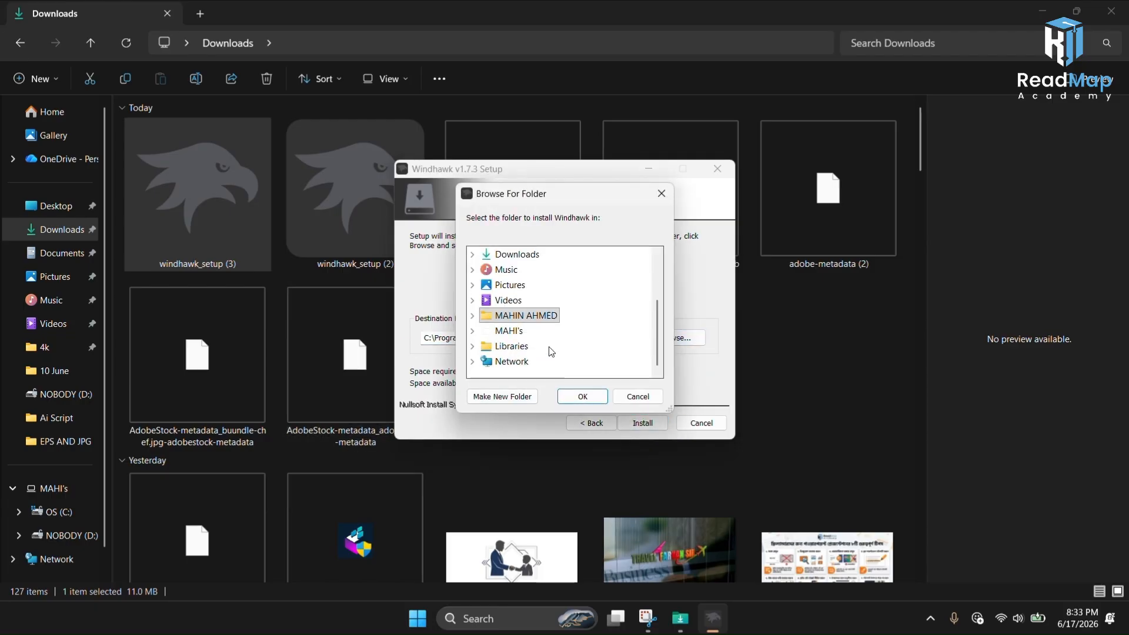
pyautogui.click(473, 331)
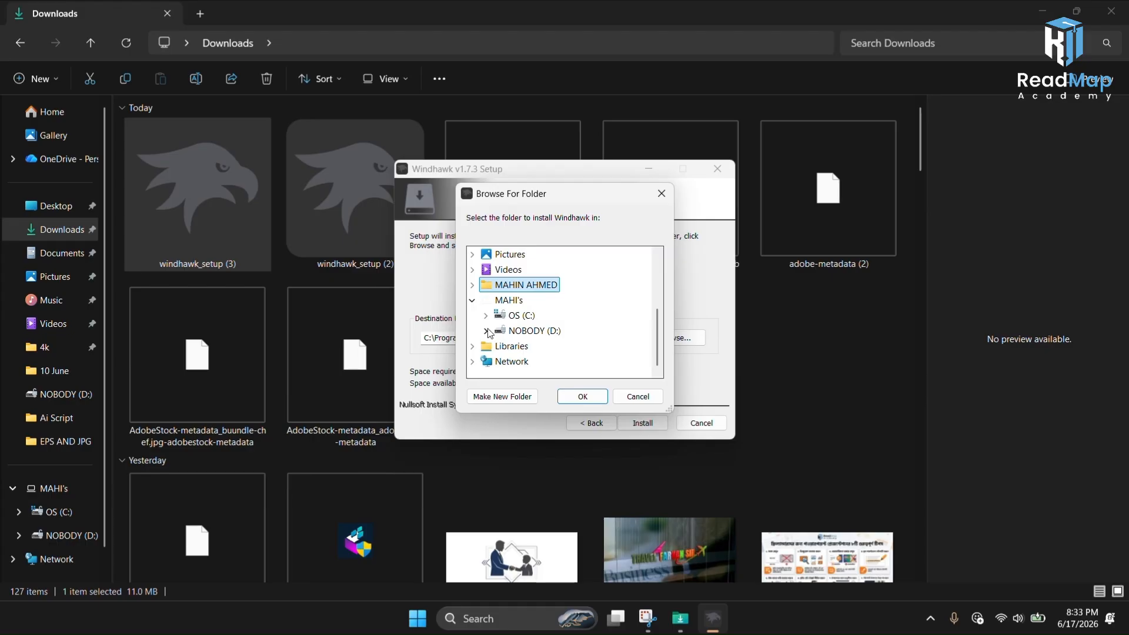
pyautogui.click(485, 331)
pyautogui.scroll(-1, 530, 335)
pyautogui.click(535, 330)
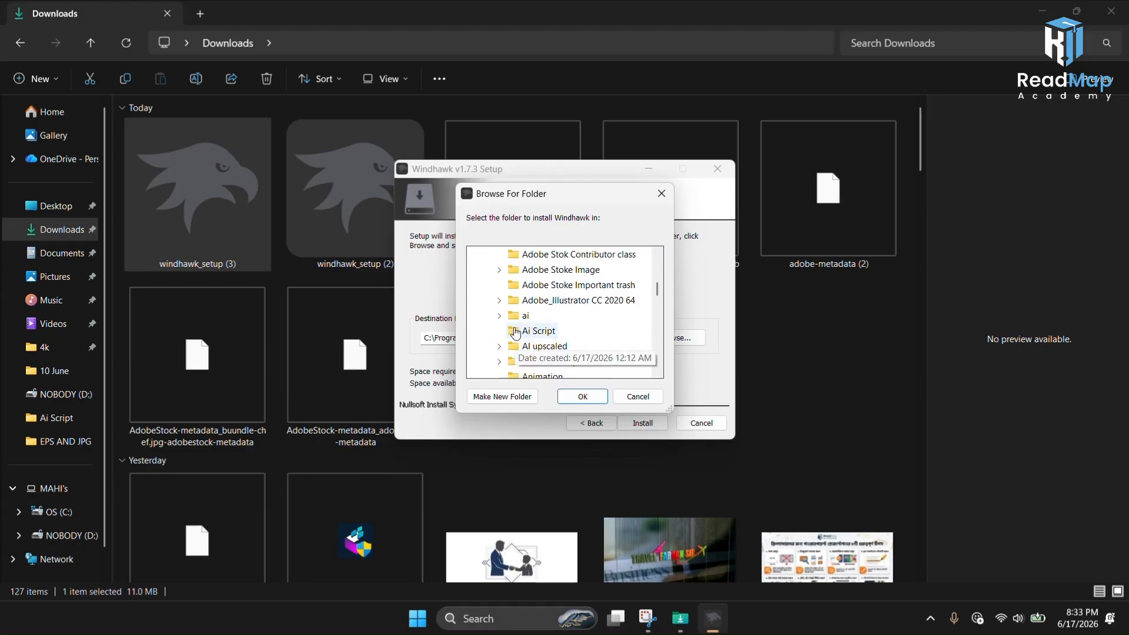
pyautogui.click(576, 399)
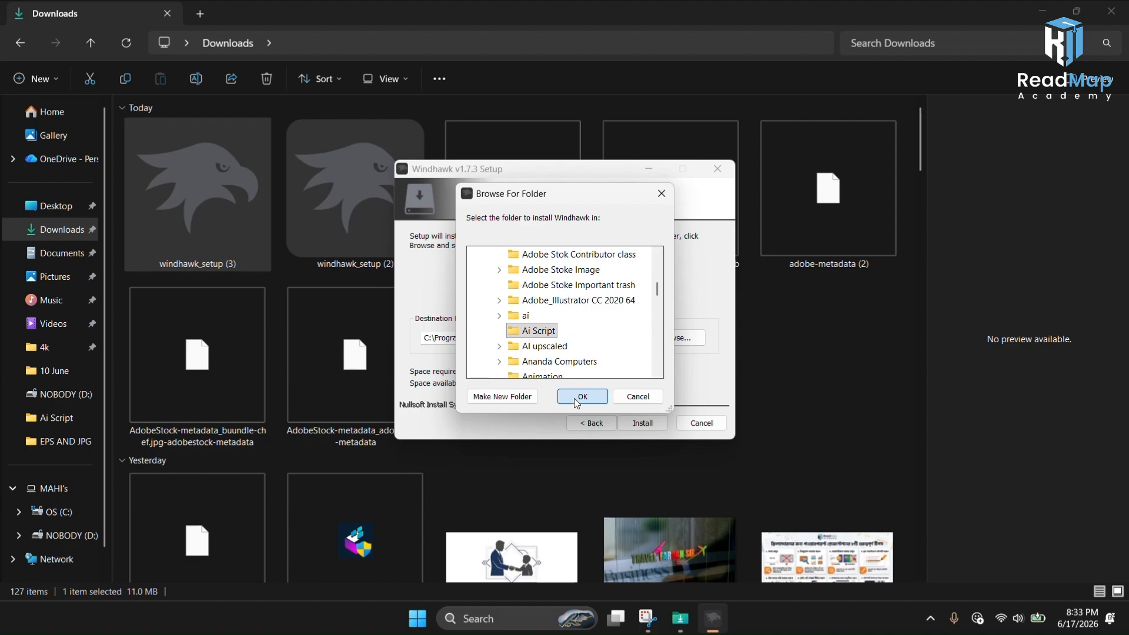
pyautogui.click(632, 425)
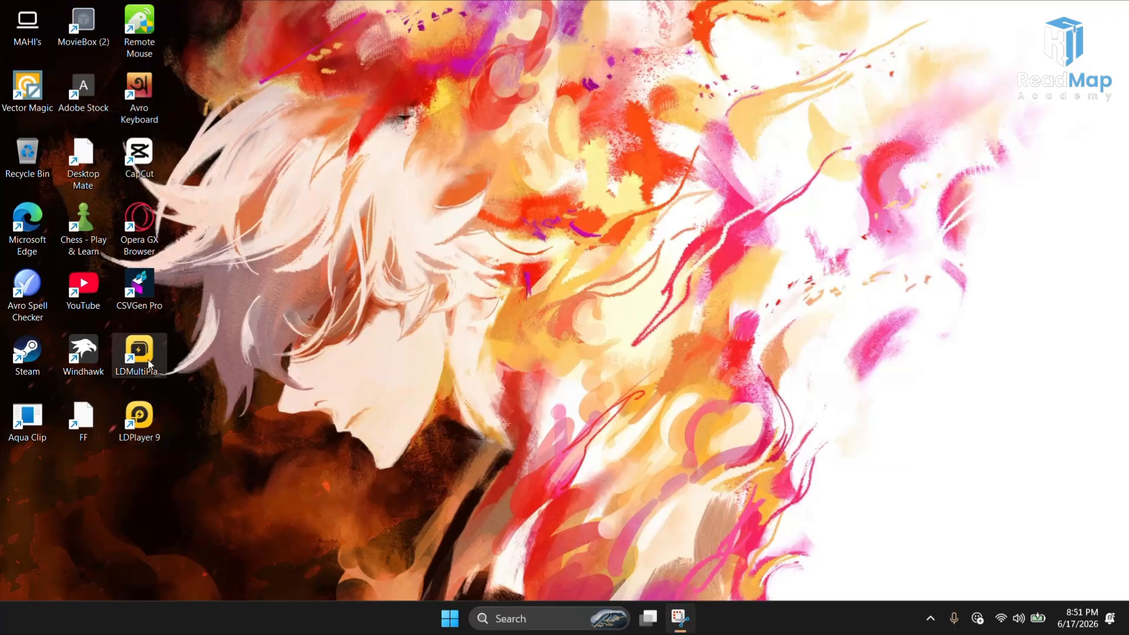
# Step: Open Windhawk from its desktop shortcut and close its window
pyautogui.doubleClick(97, 373)
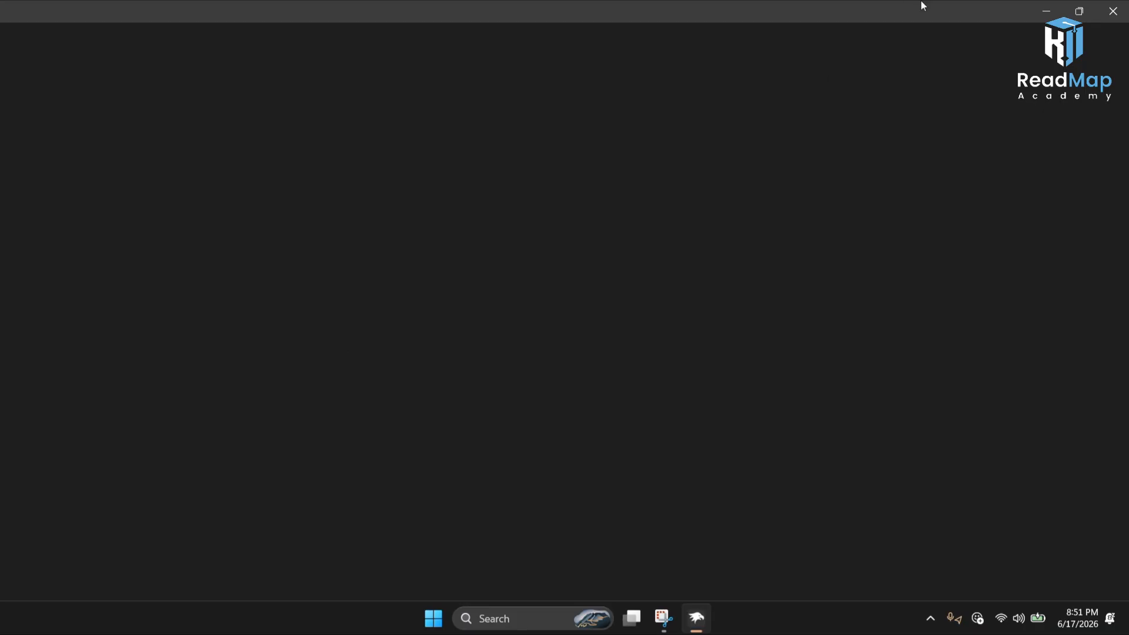
pyautogui.click(1113, 10)
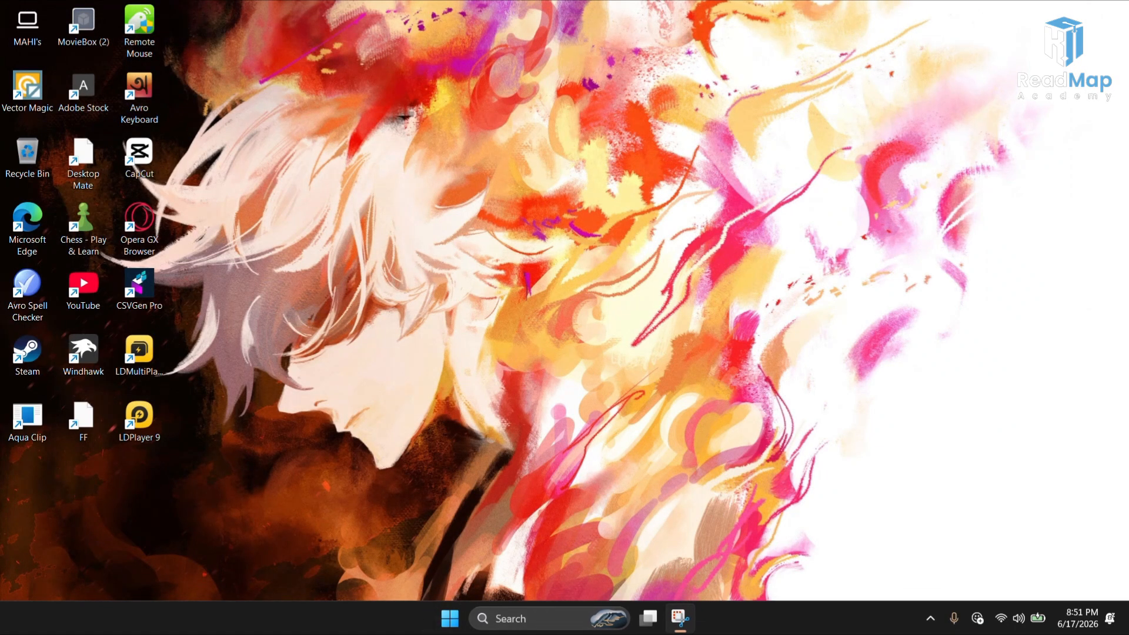
# Step: Search Windows for Windhawk and open the app
pyautogui.click(559, 627)
pyautogui.write('word')
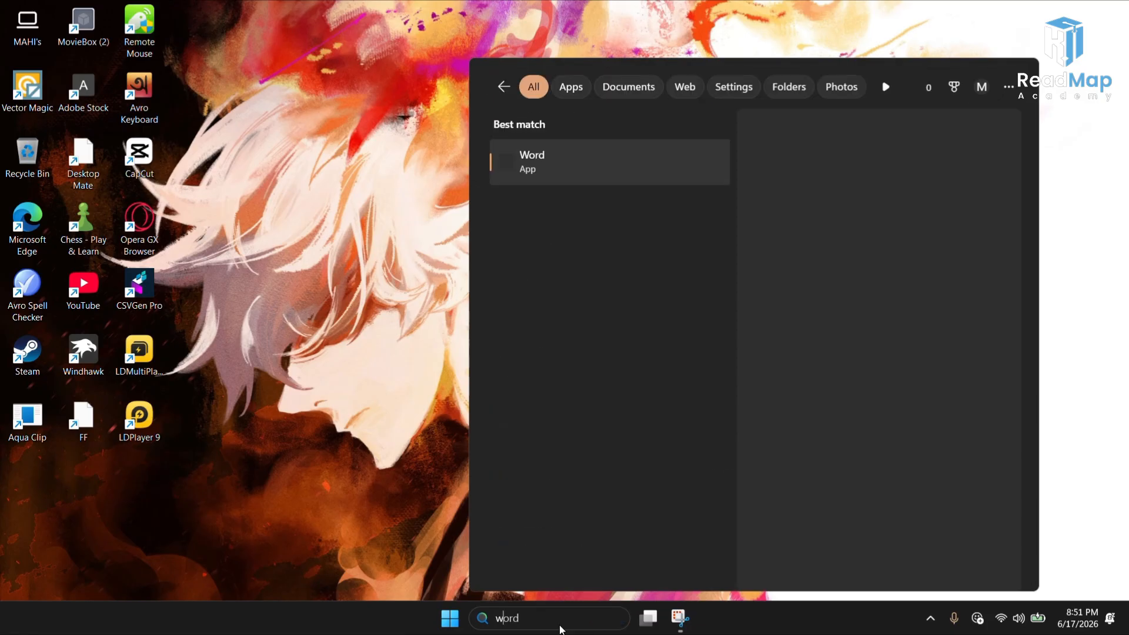
pyautogui.write('inhawk')
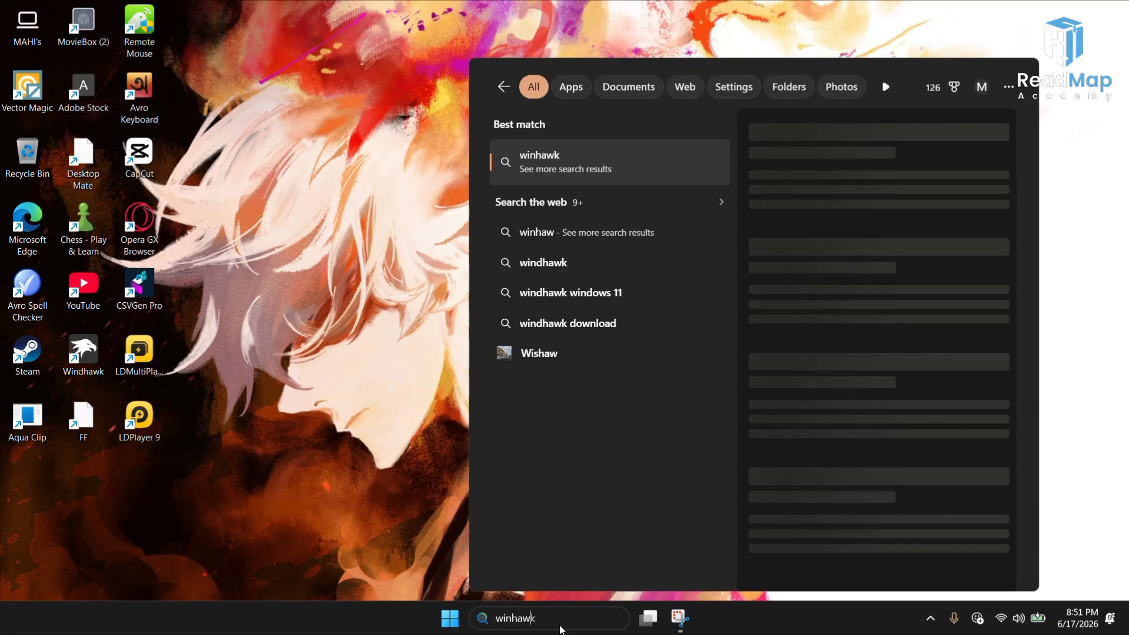
pyautogui.press('BackSpace')
pyautogui.press('BackSpace')
pyautogui.press('BackSpace')
pyautogui.press('BackSpace')
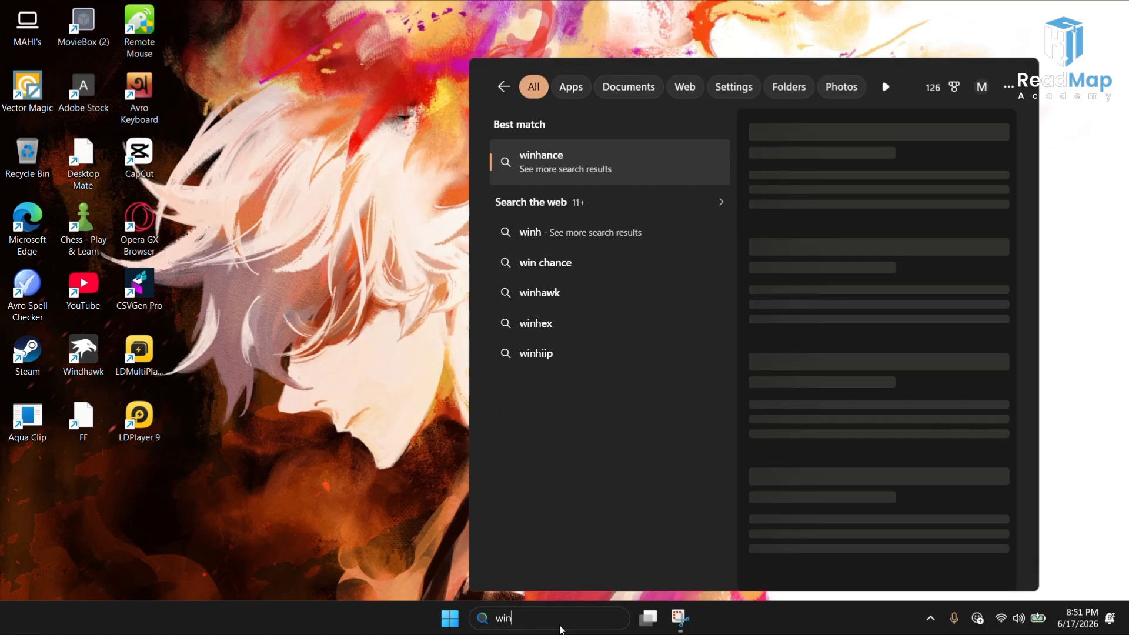
pyautogui.write('dhawk')
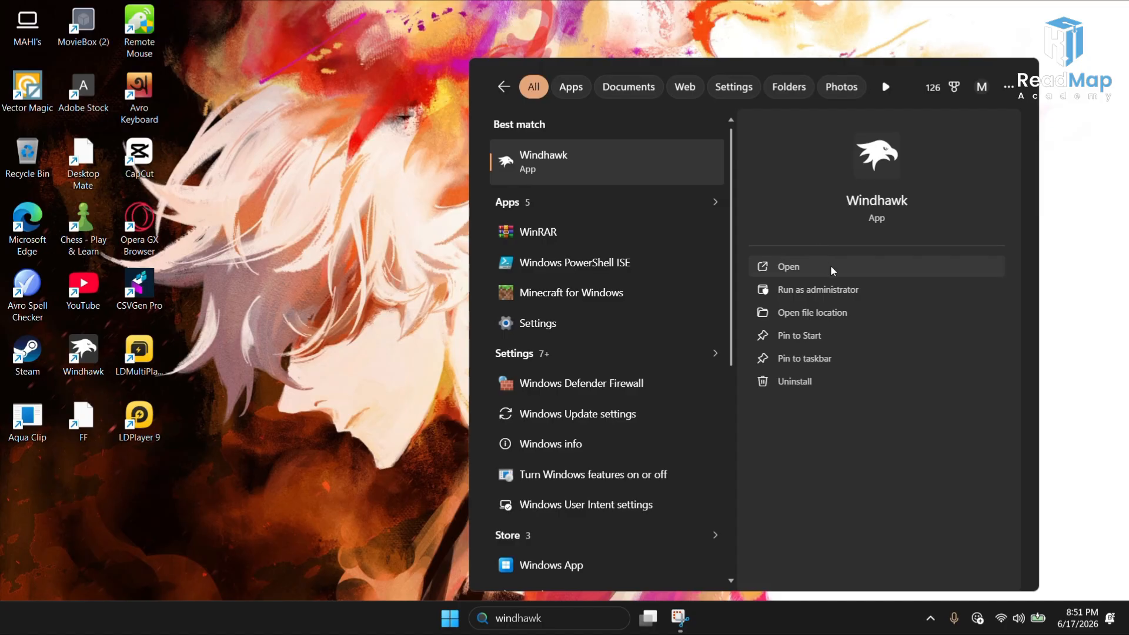
pyautogui.click(831, 265)
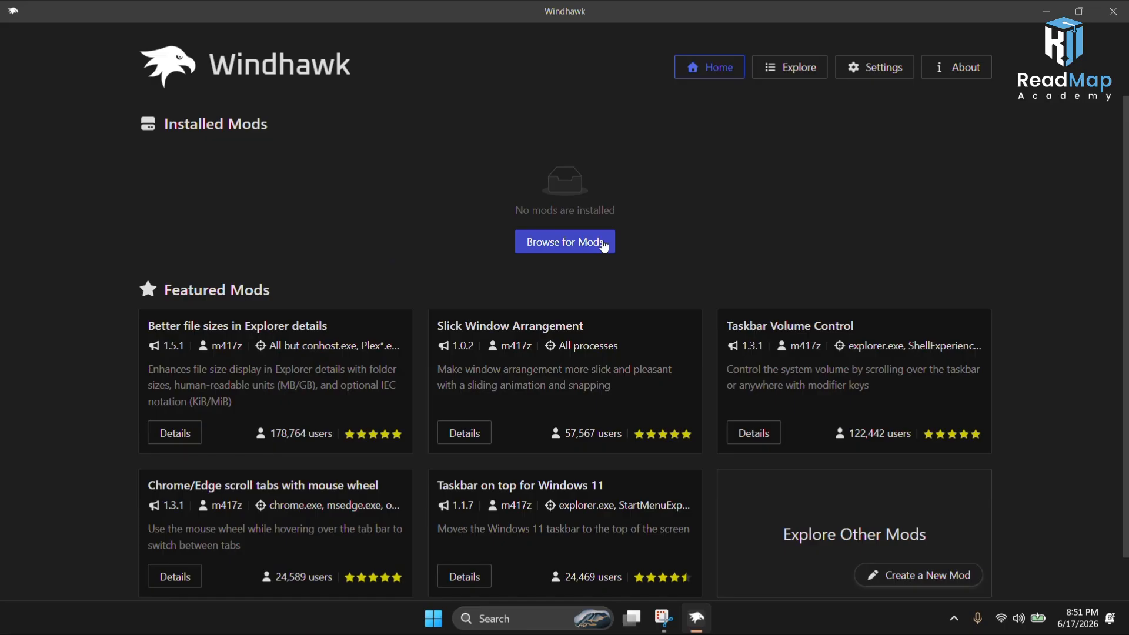
# Step: Browse the mod catalog and search it for windows 11
pyautogui.click(604, 245)
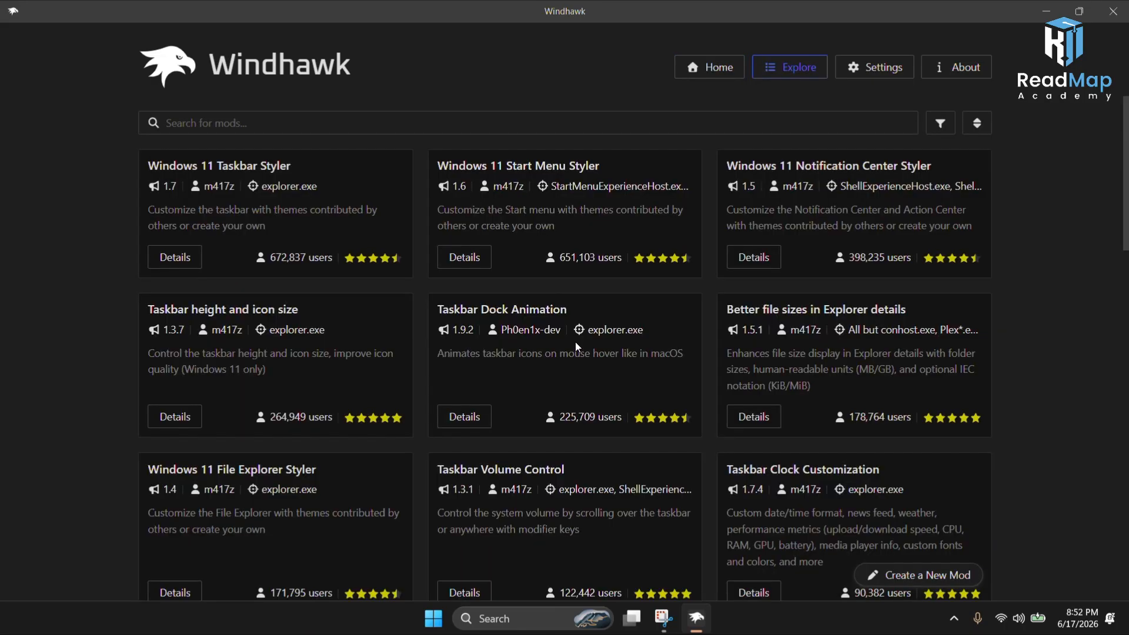
pyautogui.click(478, 130)
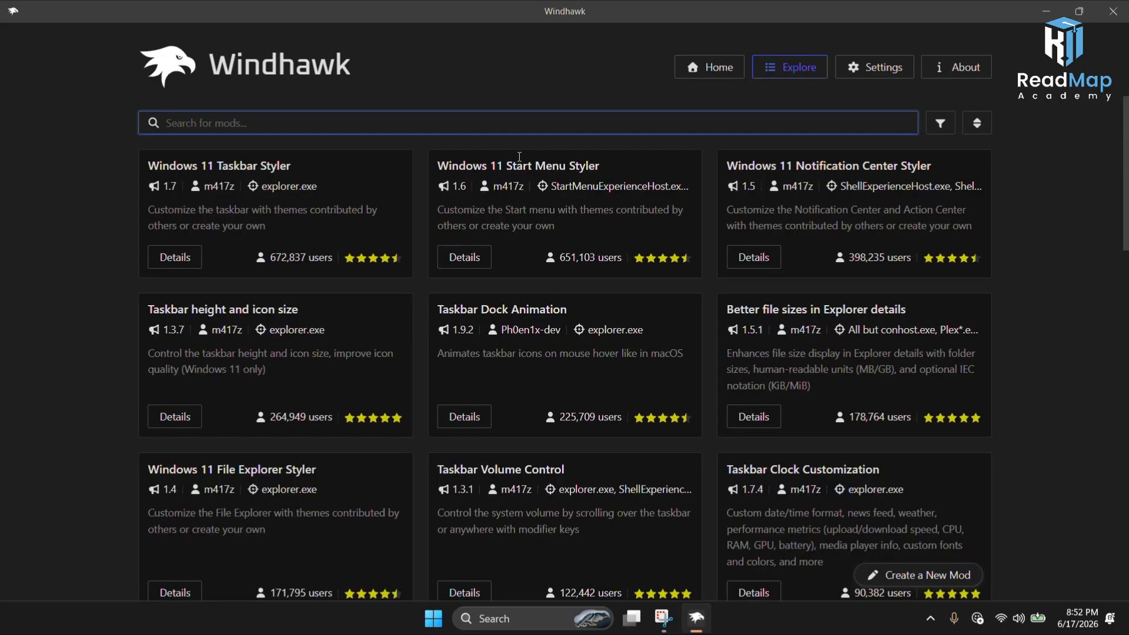
pyautogui.write('win')
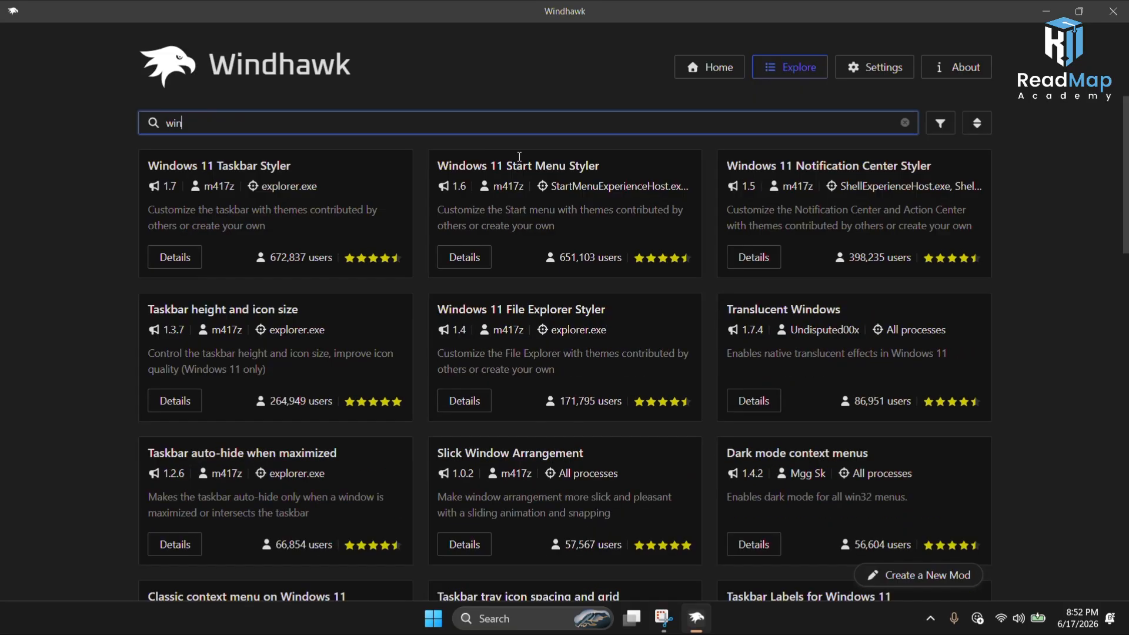
pyautogui.write('dow')
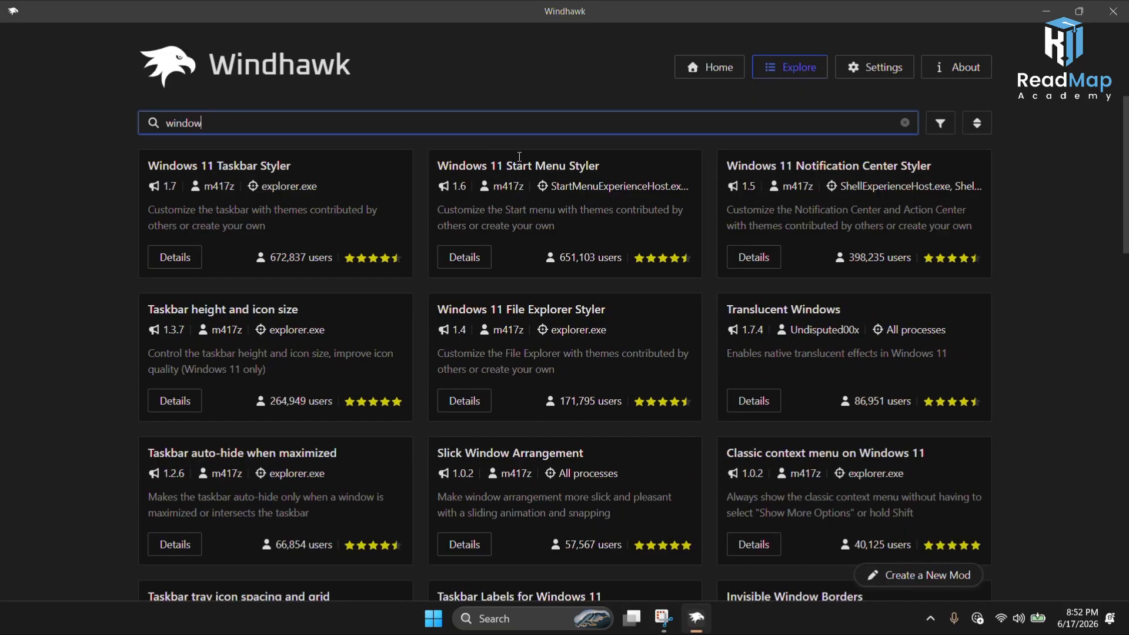
pyautogui.write('s 11v')
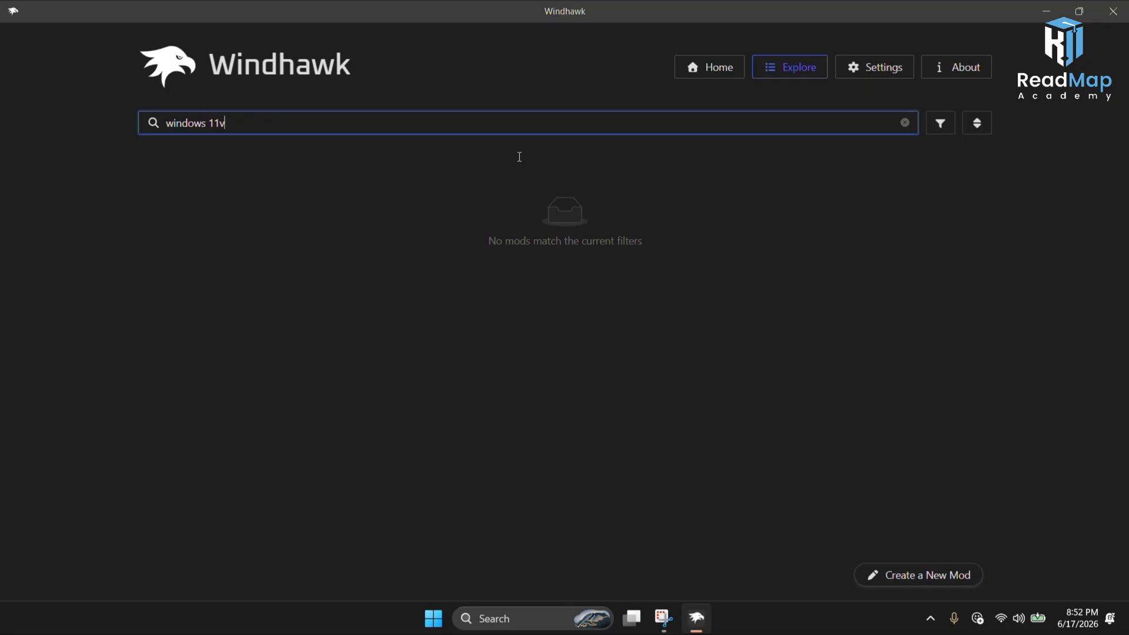
pyautogui.press('BackSpace')
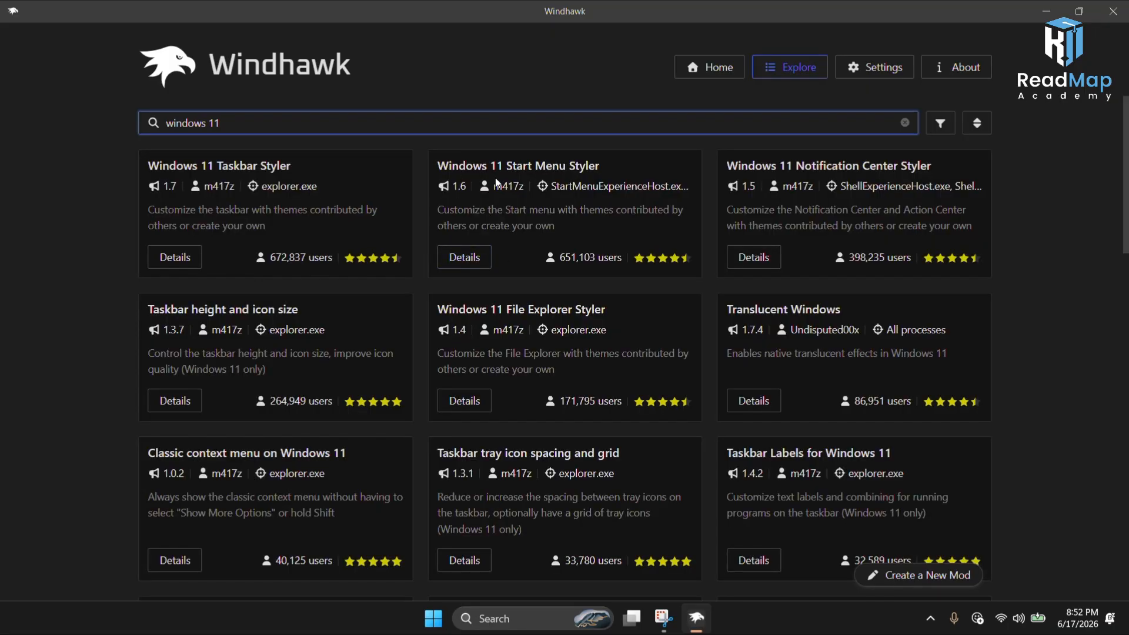
# Step: Install the Windows 11 Start Menu Styler mod, accepting the risk warning
pyautogui.click(479, 259)
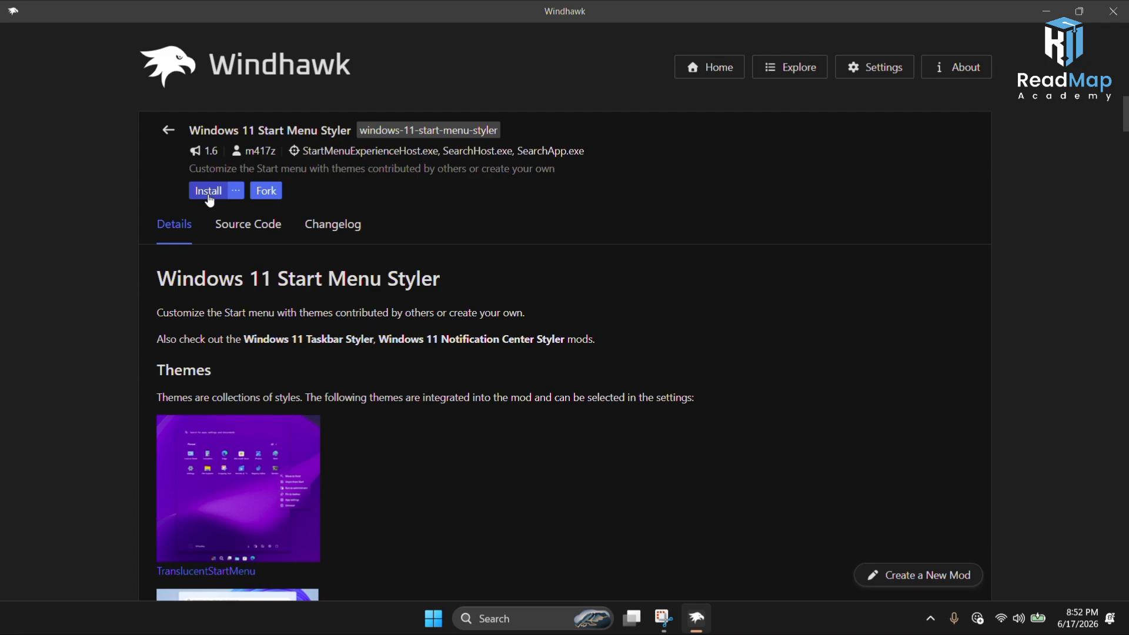
pyautogui.click(210, 200)
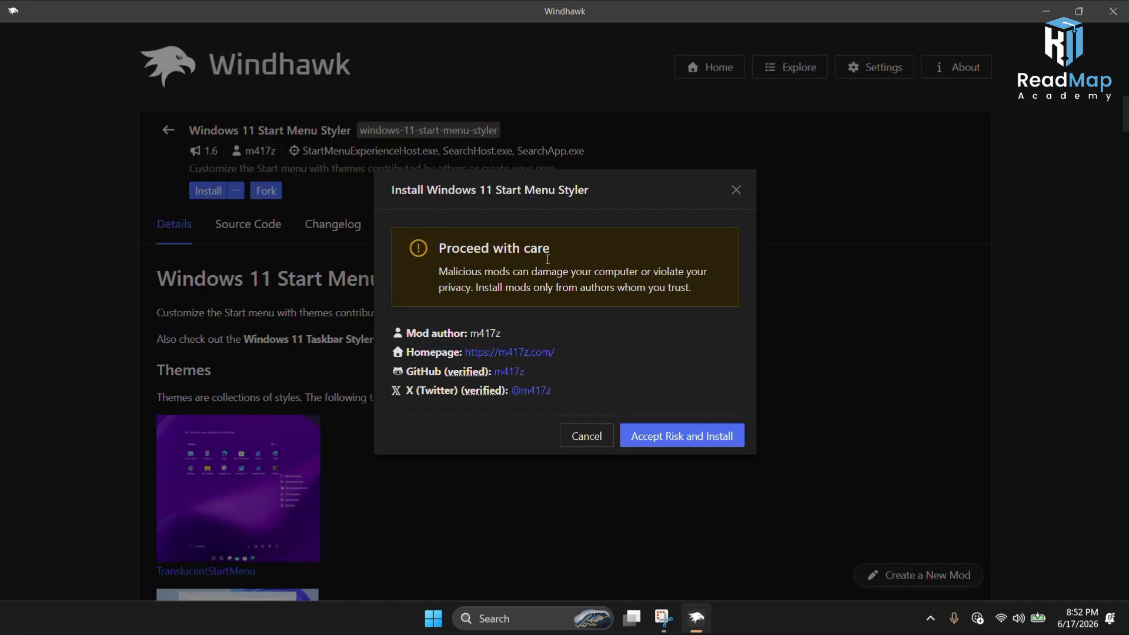
pyautogui.moveTo(538, 181); pyautogui.dragTo(521, 143)
pyautogui.click(521, 143)
pyautogui.click(641, 442)
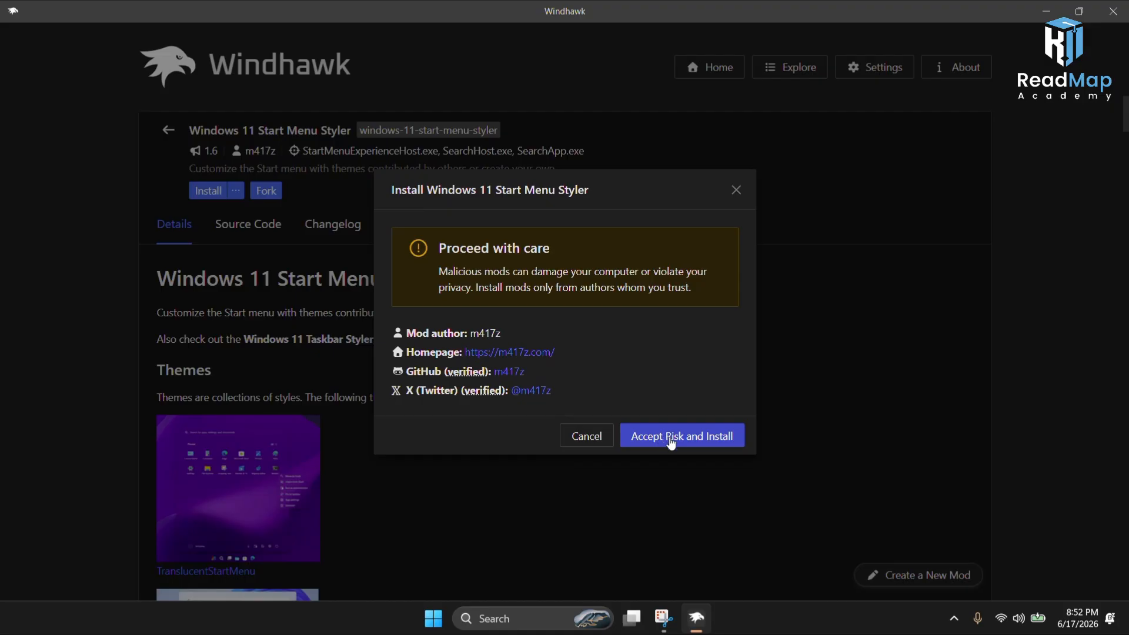
pyautogui.click(669, 437)
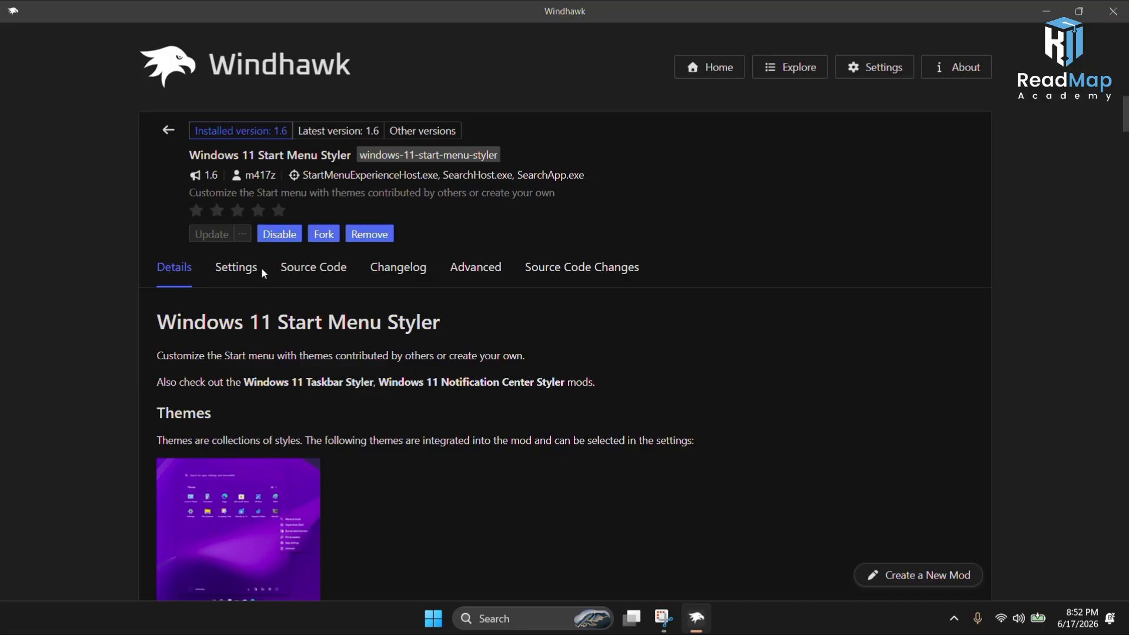
# Step: Set the Start Menu Styler theme to TranslucentStartMenu and save the settings
pyautogui.click(253, 272)
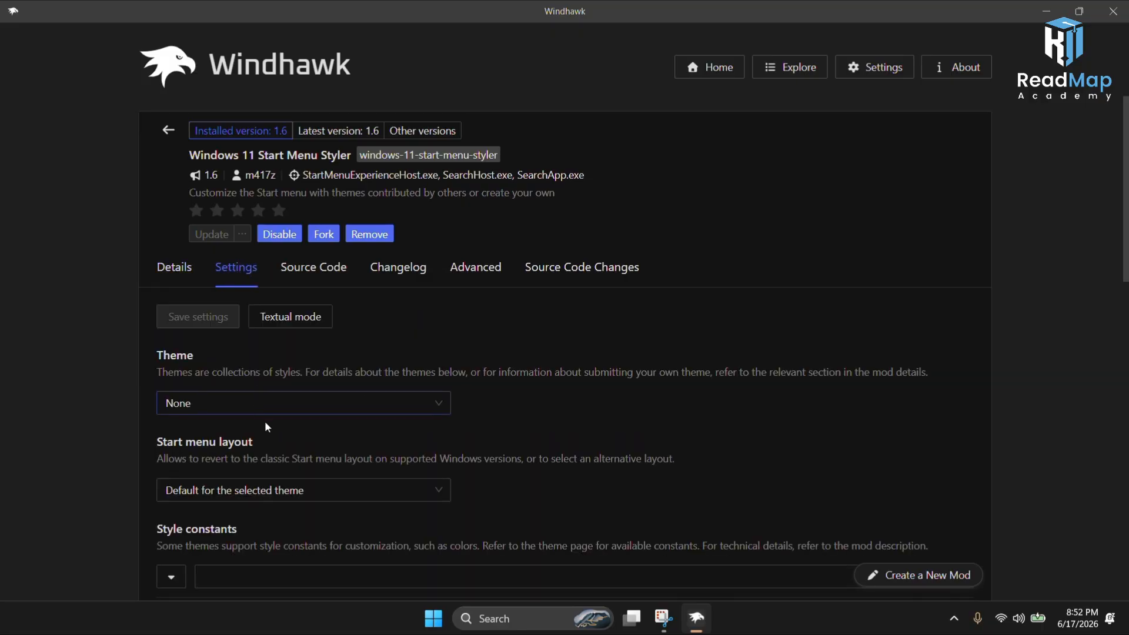
pyautogui.scroll(-1, 264, 421)
pyautogui.click(242, 332)
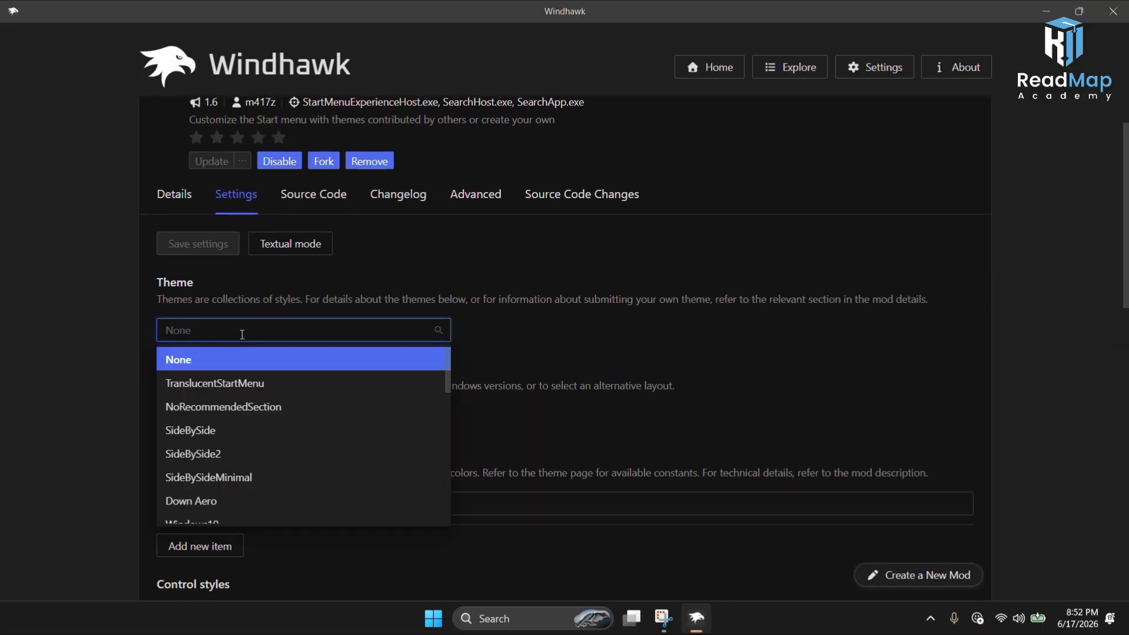
pyautogui.click(234, 391)
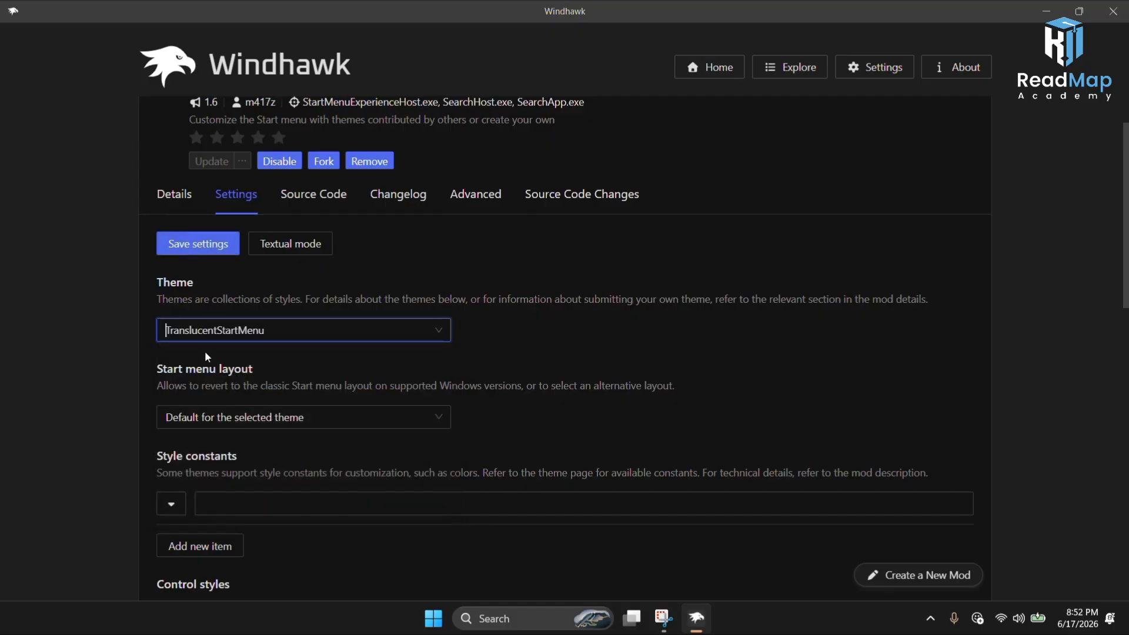
pyautogui.click(174, 249)
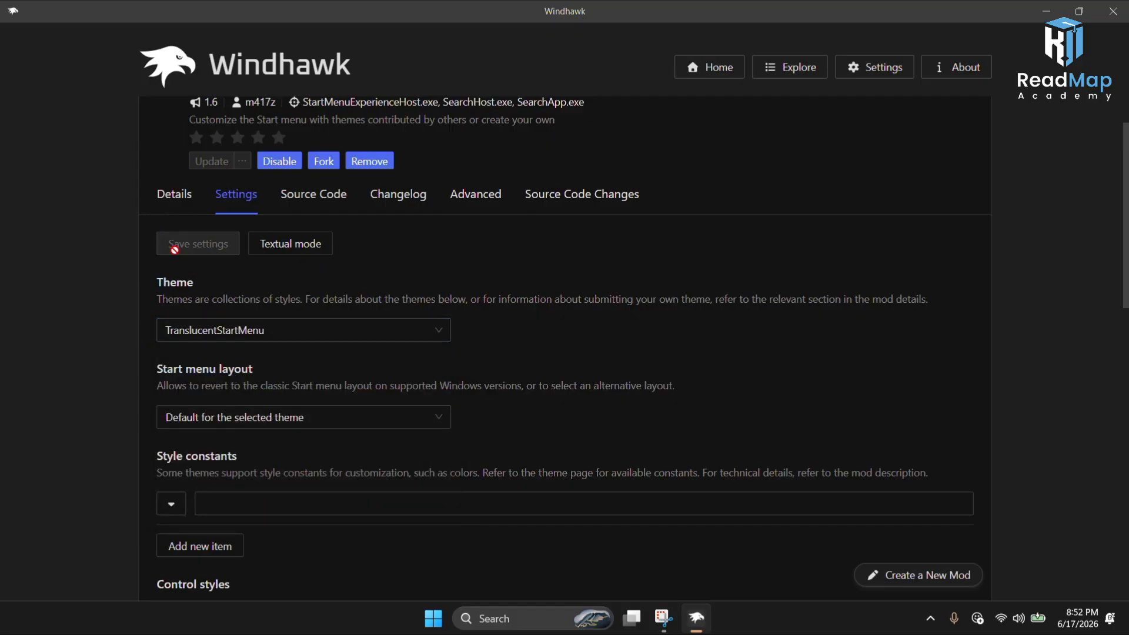
# Step: Open the Start menu over the desktop to inspect the new translucent style
pyautogui.click(434, 618)
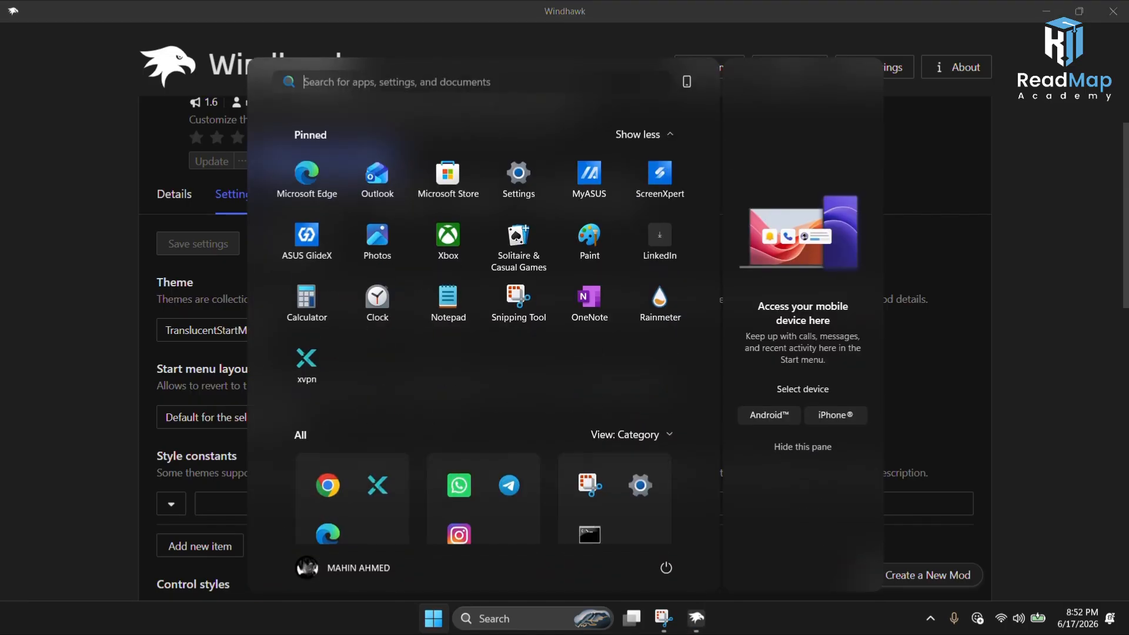
pyautogui.click(433, 618)
pyautogui.click(1118, 10)
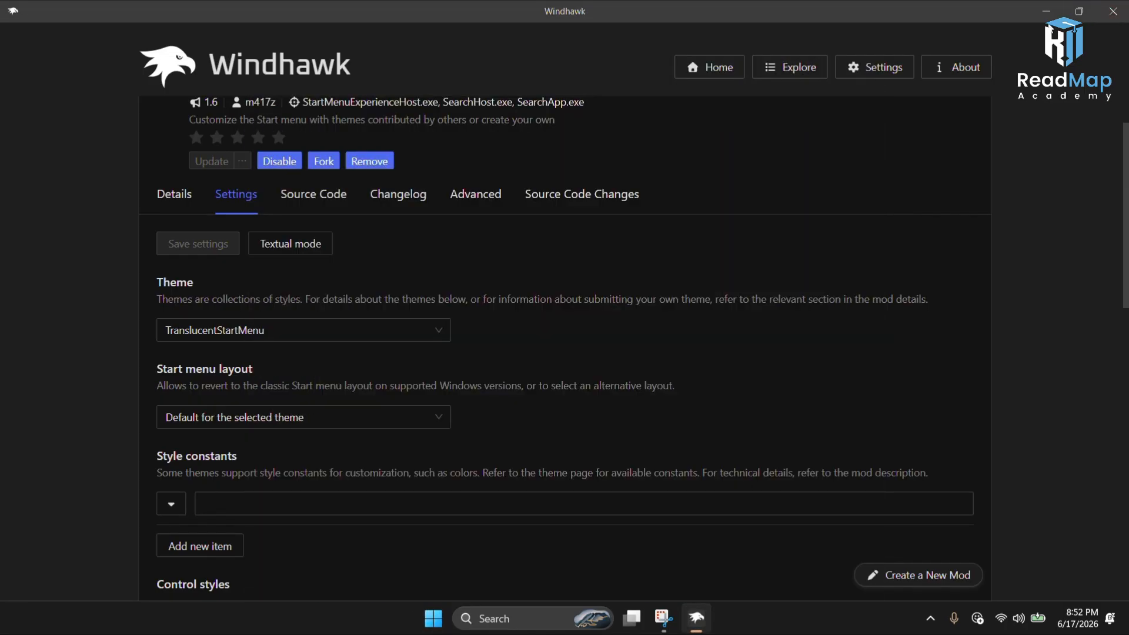
pyautogui.click(433, 618)
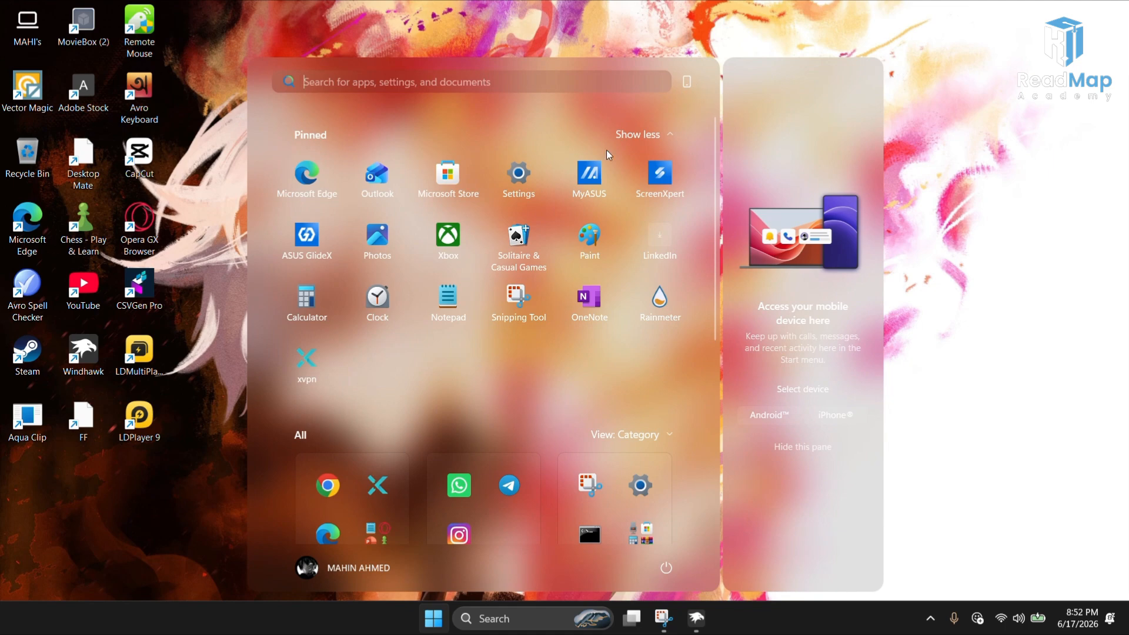
pyautogui.click(688, 83)
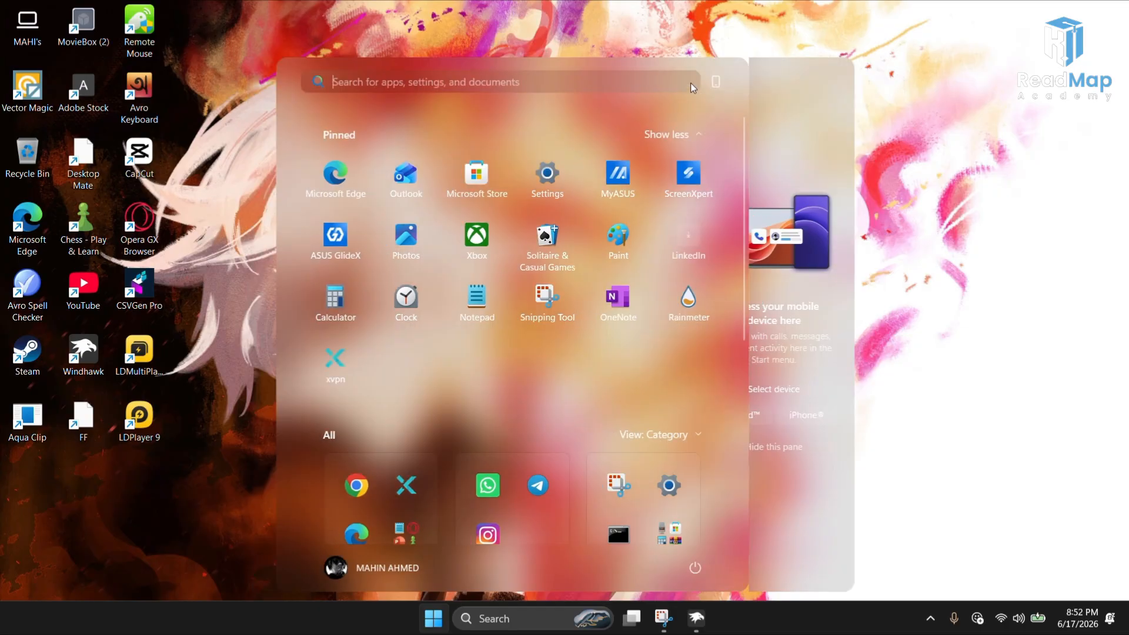
pyautogui.click(767, 82)
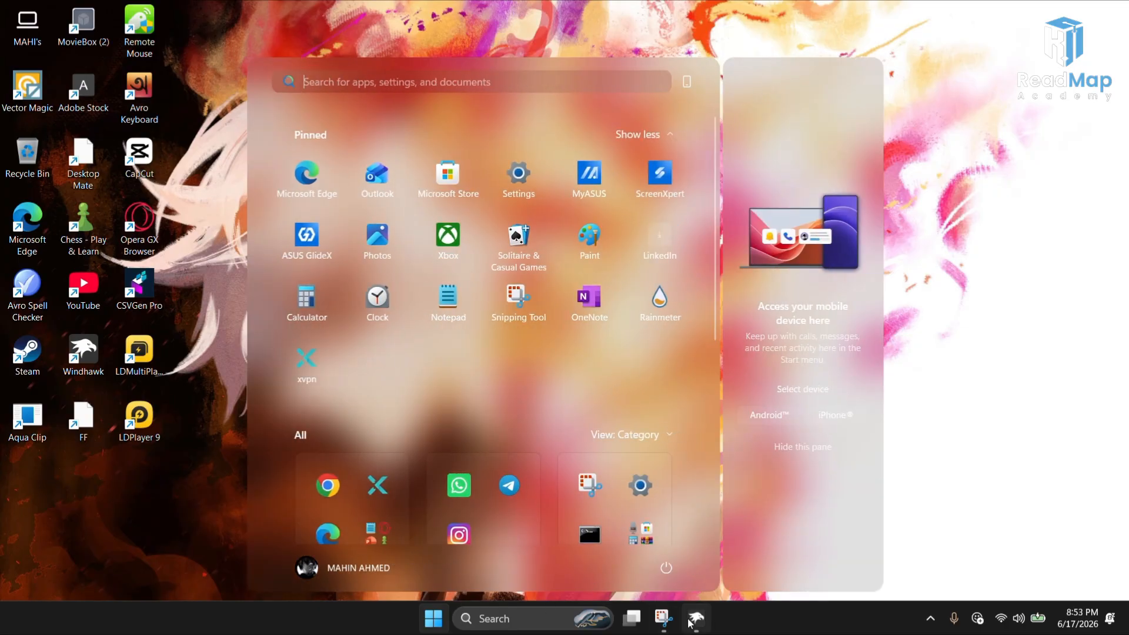
# Step: Return to the mod catalog, search for windows 11 tas, and install the Windows 11 Taskbar Styler mod
pyautogui.moveTo(690, 622)
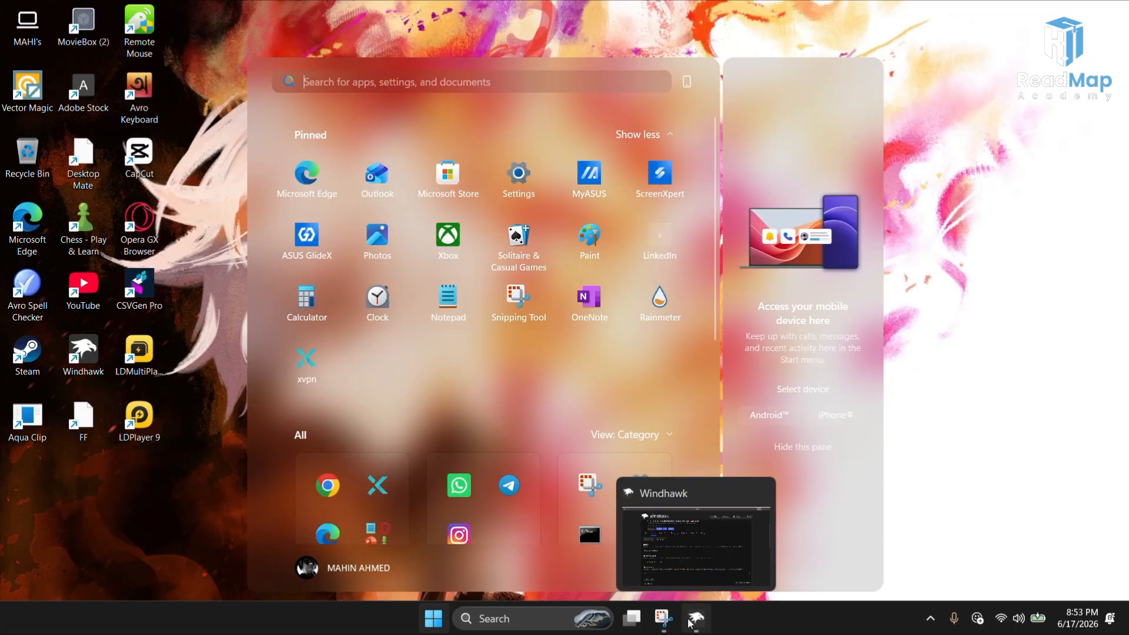
pyautogui.click(690, 622)
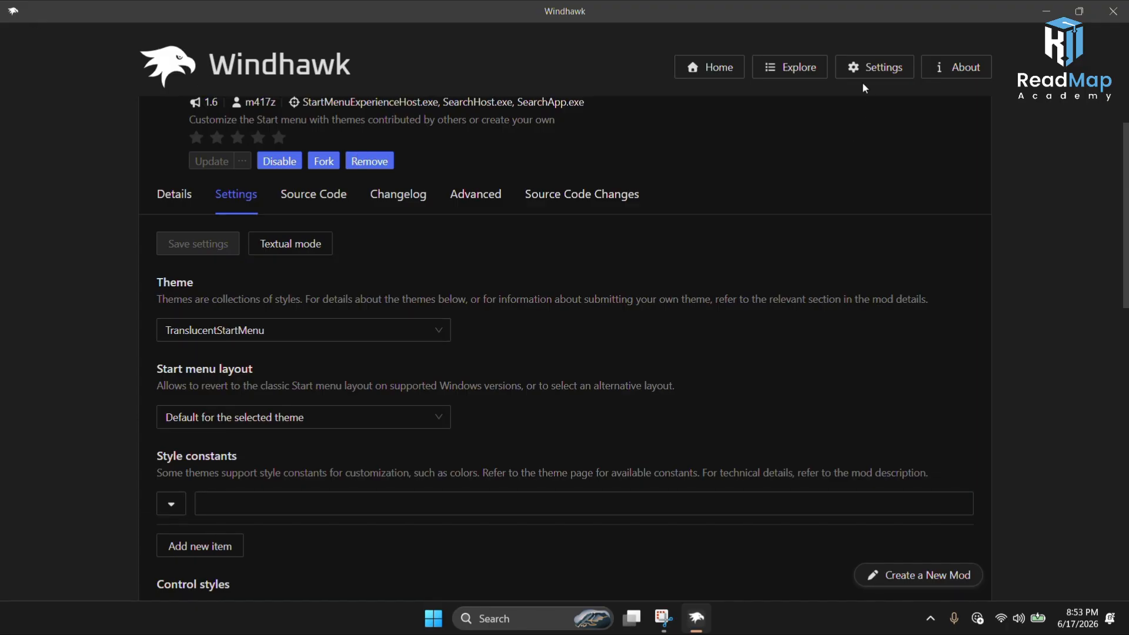
pyautogui.click(806, 72)
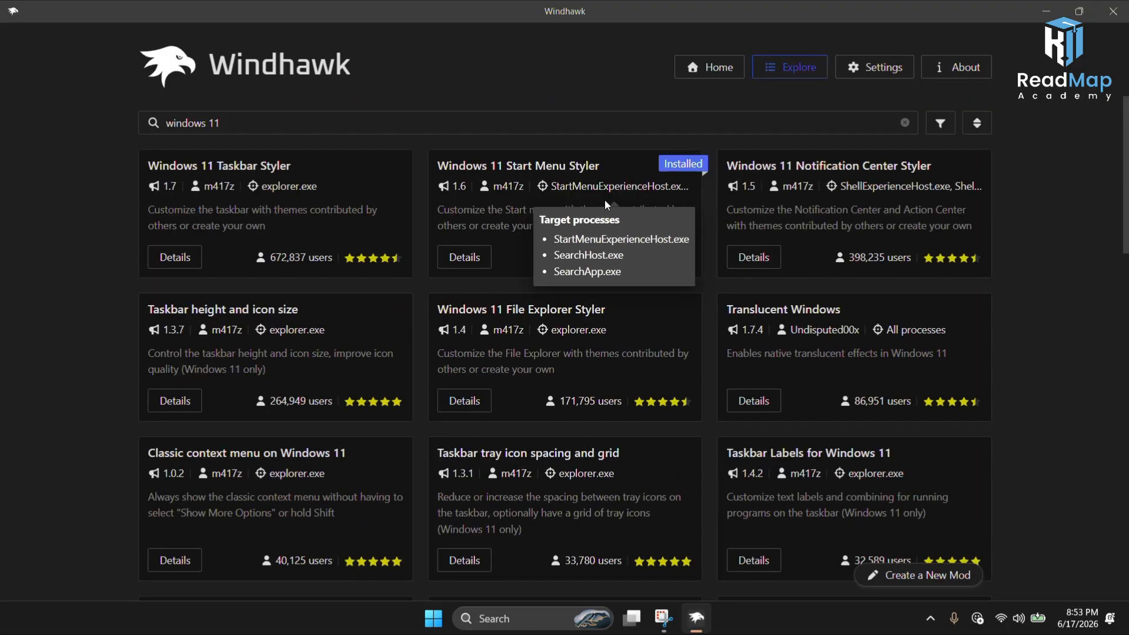
pyautogui.click(399, 126)
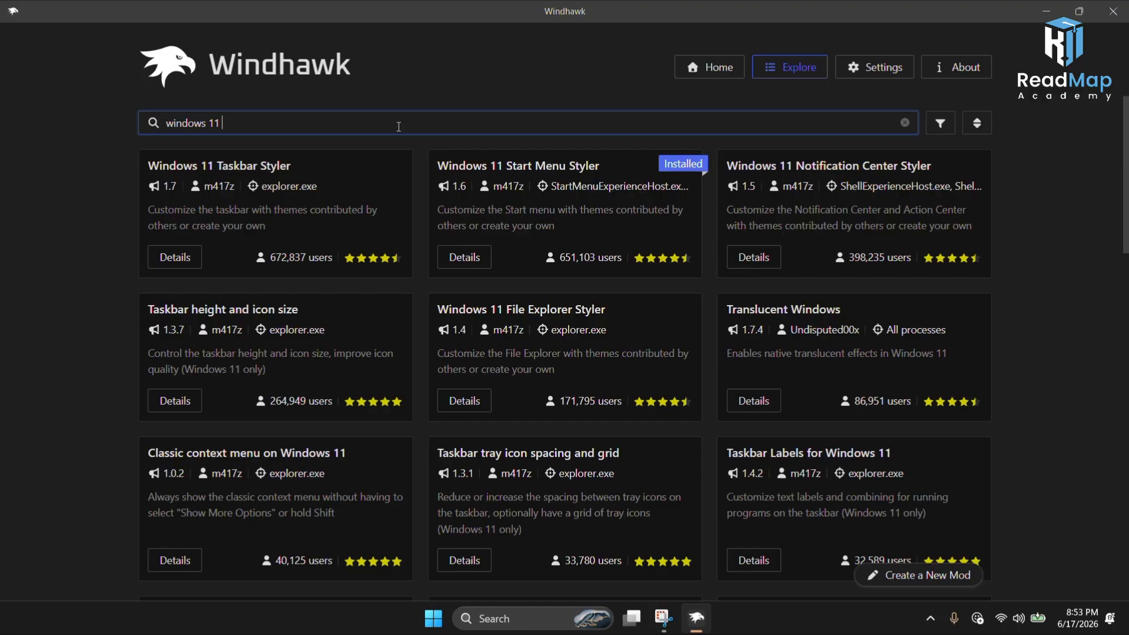
pyautogui.write('ta')
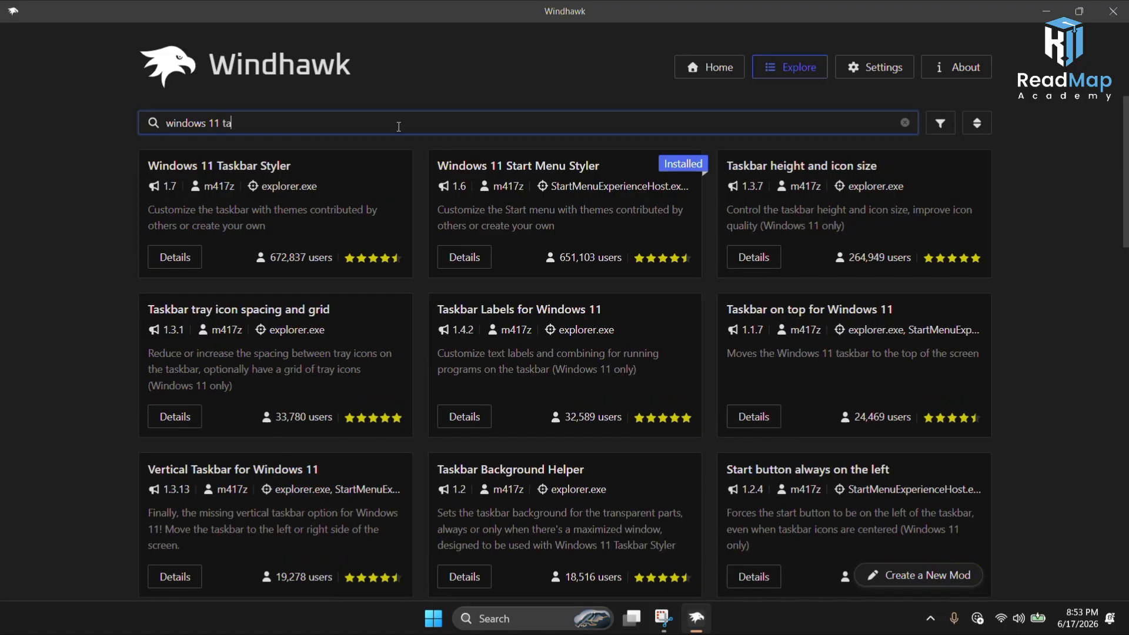
pyautogui.write('s')
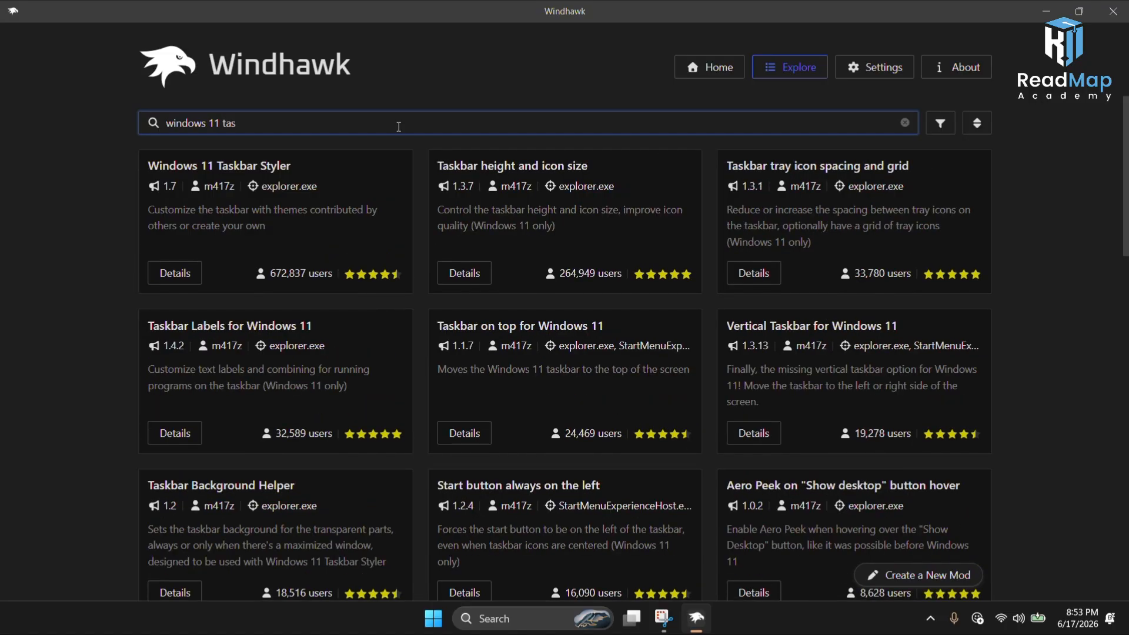
pyautogui.click(163, 281)
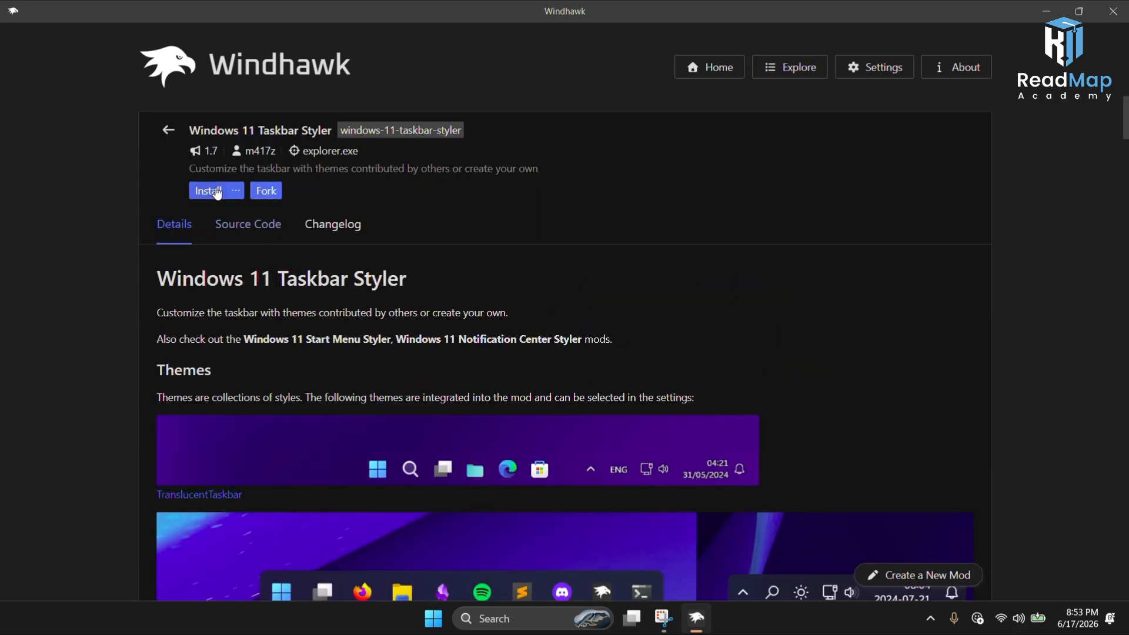
pyautogui.click(217, 192)
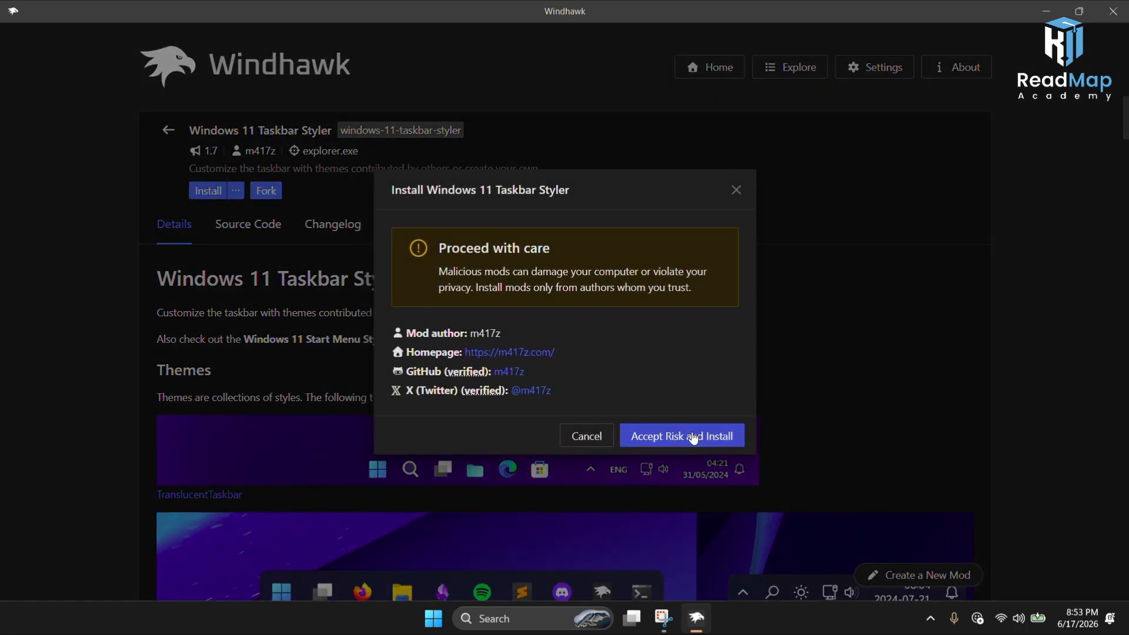
pyautogui.click(693, 438)
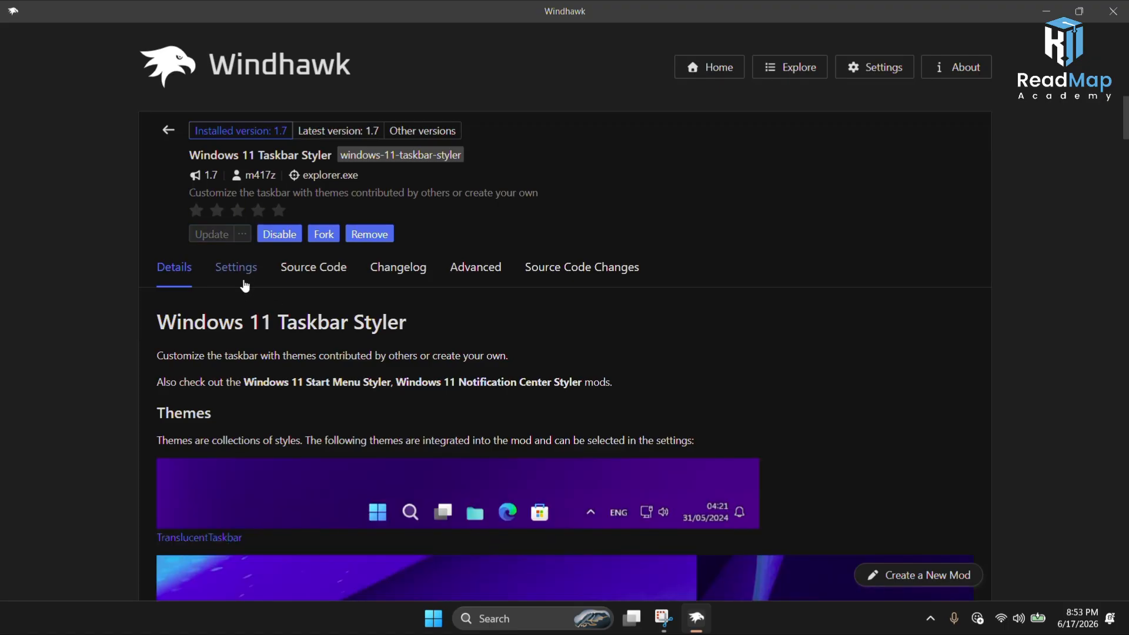
# Step: Set the Windows 11 Taskbar Styler theme to WindowGlass and save the settings
pyautogui.click(244, 282)
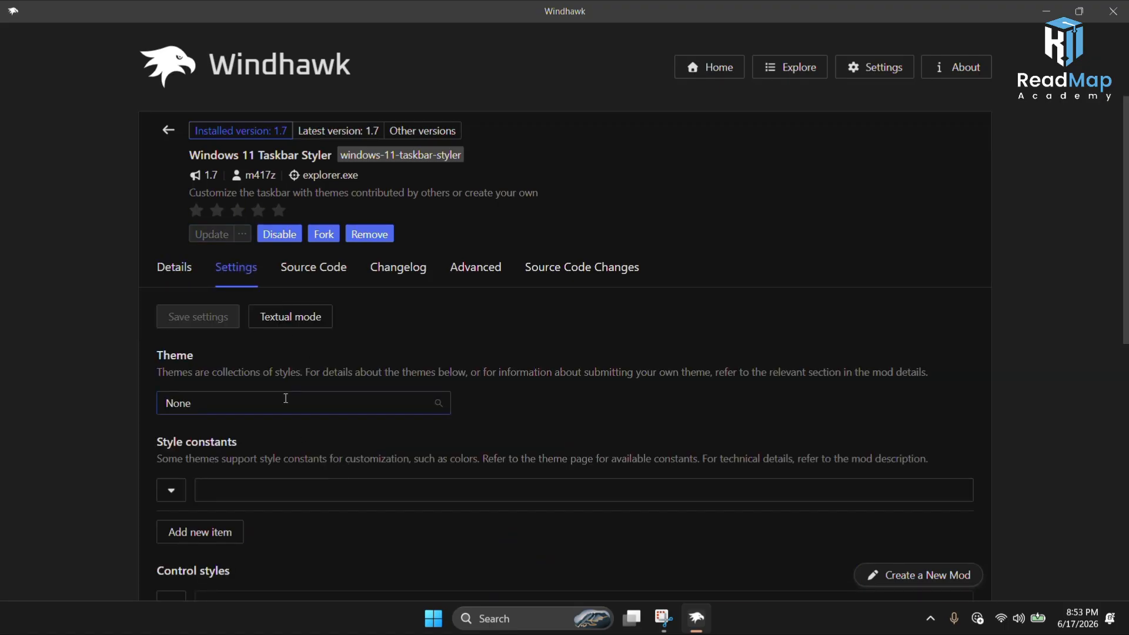
pyautogui.click(286, 399)
pyautogui.scroll(-2, 280, 492)
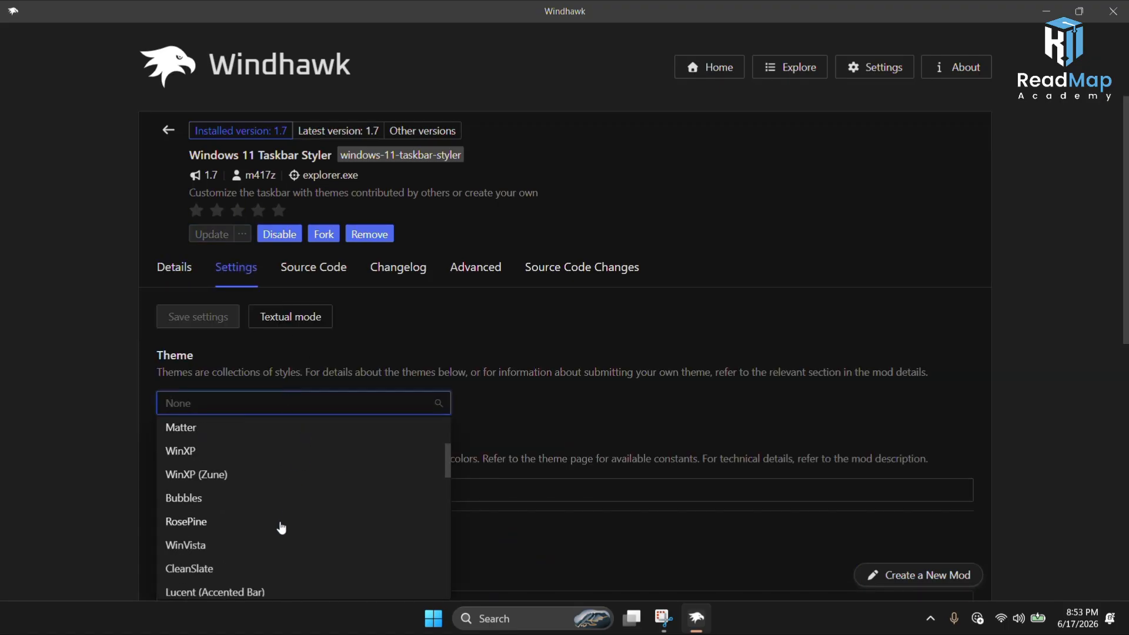
pyautogui.scroll(-2, 241, 537)
pyautogui.scroll(-2, 229, 535)
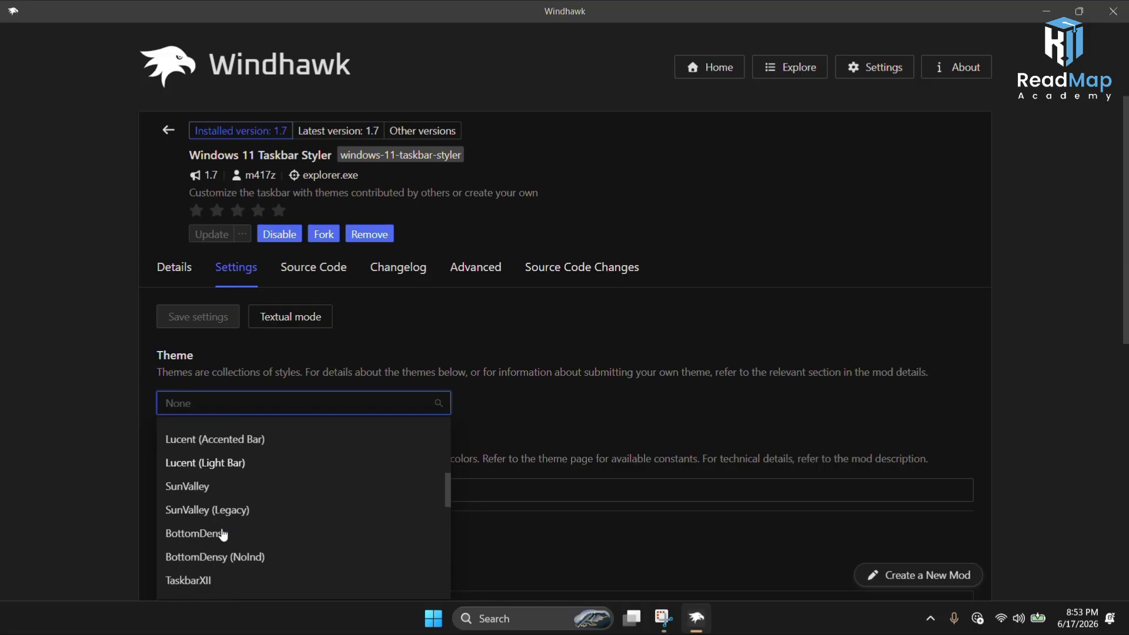
pyautogui.scroll(-2, 223, 535)
pyautogui.scroll(-2, 228, 542)
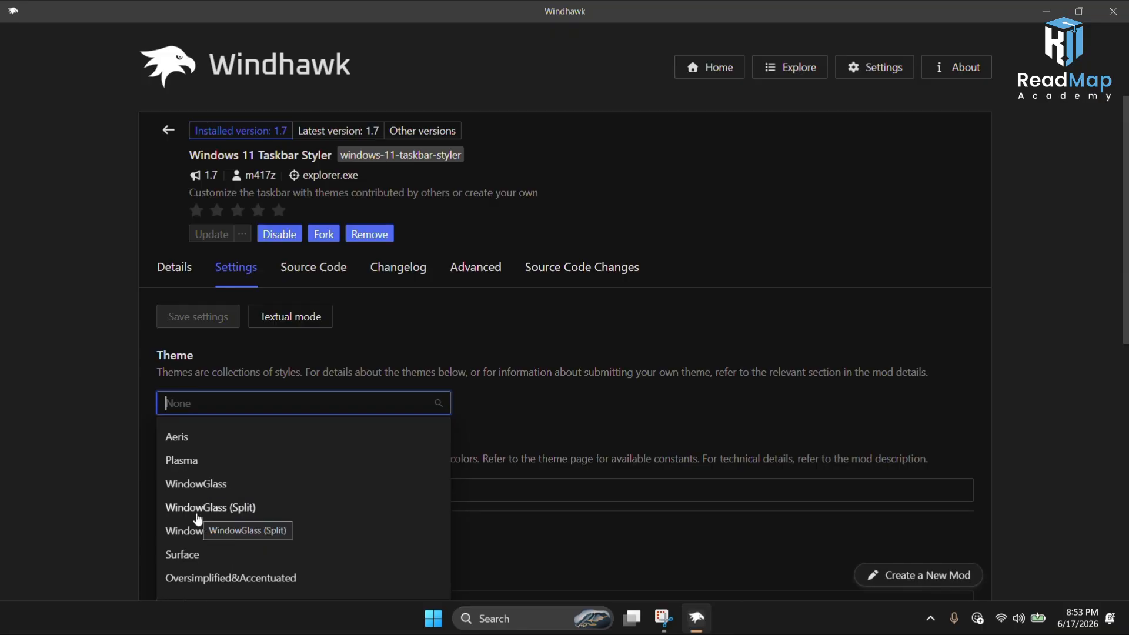
pyautogui.click(196, 484)
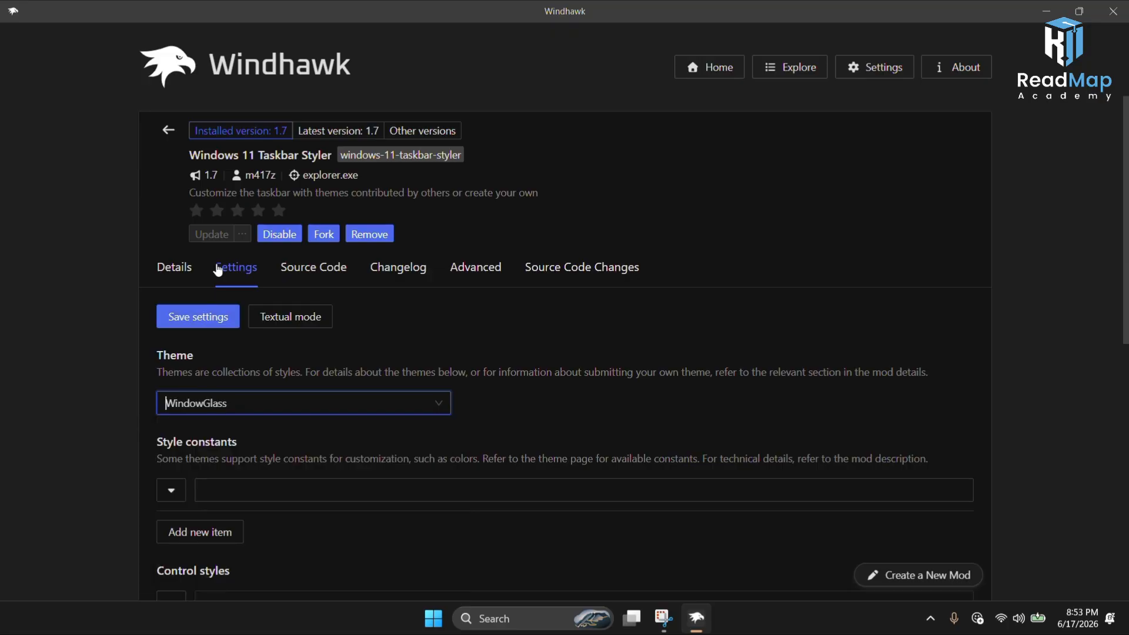
pyautogui.click(213, 322)
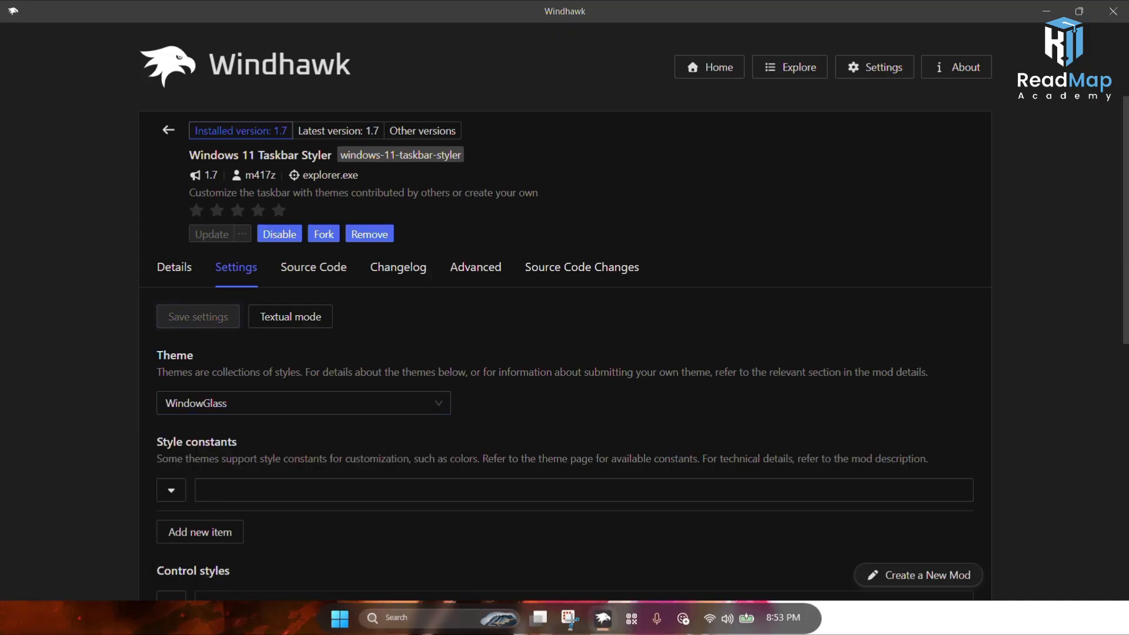
# Step: Minimize Windhawk and open the Start menu to inspect the new taskbar style, then return to Windhawk
pyautogui.click(1046, 10)
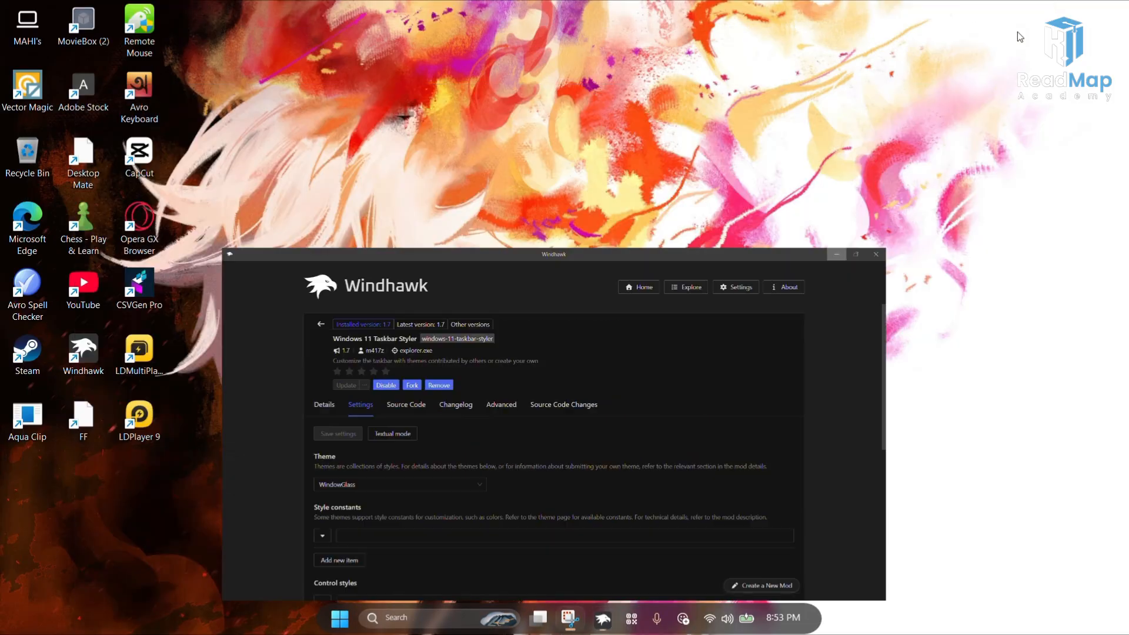
pyautogui.click(350, 623)
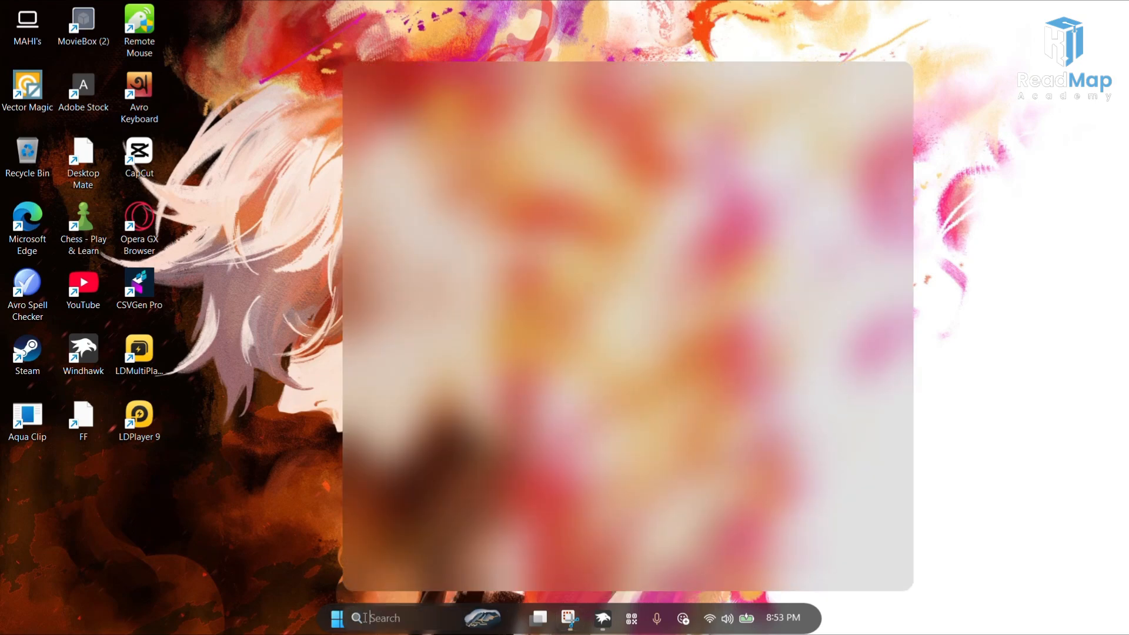
pyautogui.click(347, 621)
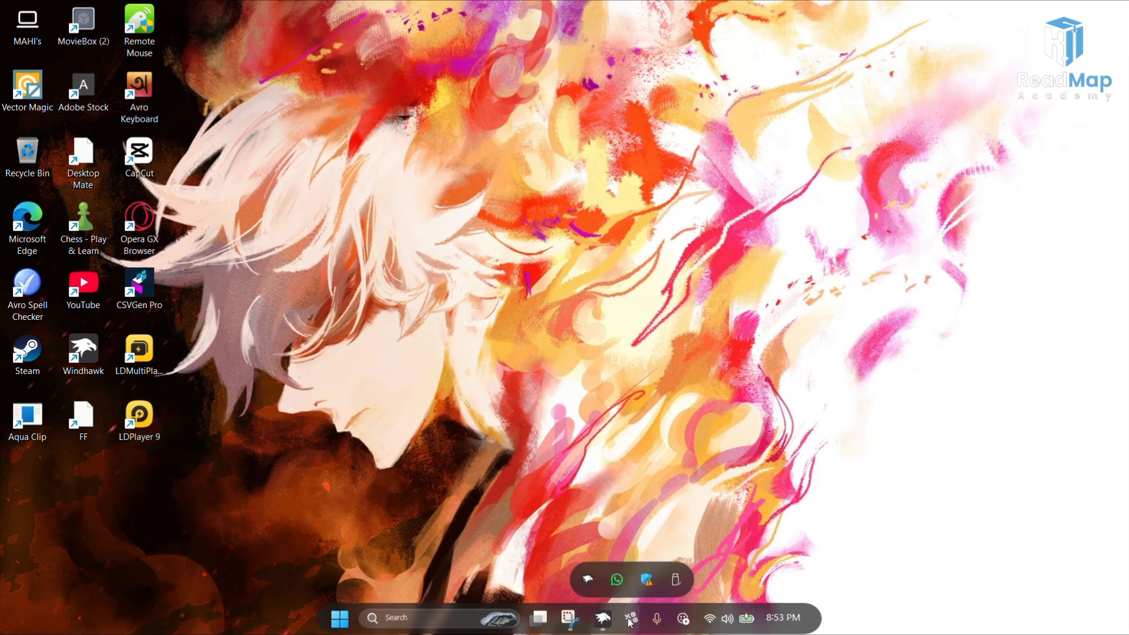
pyautogui.moveTo(609, 614)
pyautogui.click(523, 508)
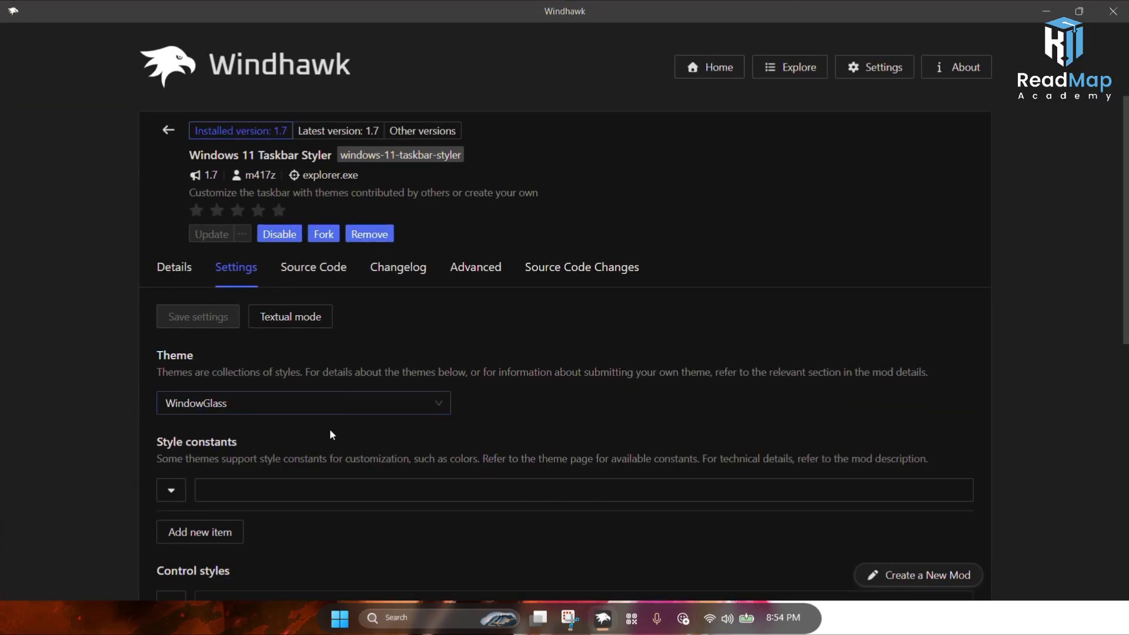
# Step: Search the mod catalog for taskbar vo and install the Taskbar Volume Control mod, accepting the risk warning
pyautogui.click(794, 74)
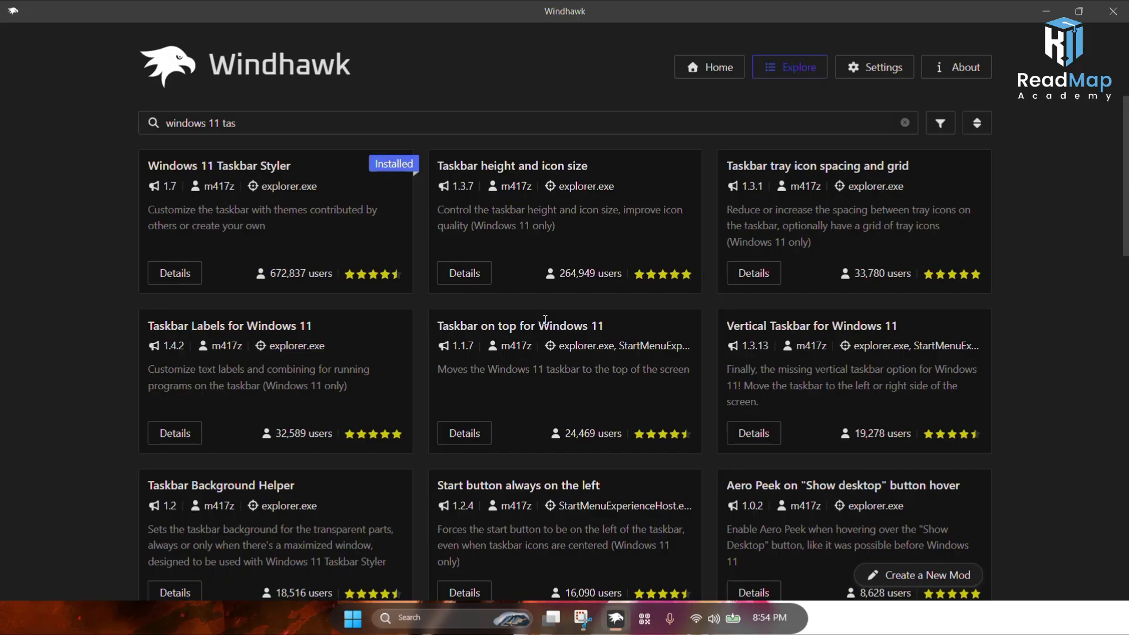
pyautogui.click(292, 118)
pyautogui.press('BackSpace')
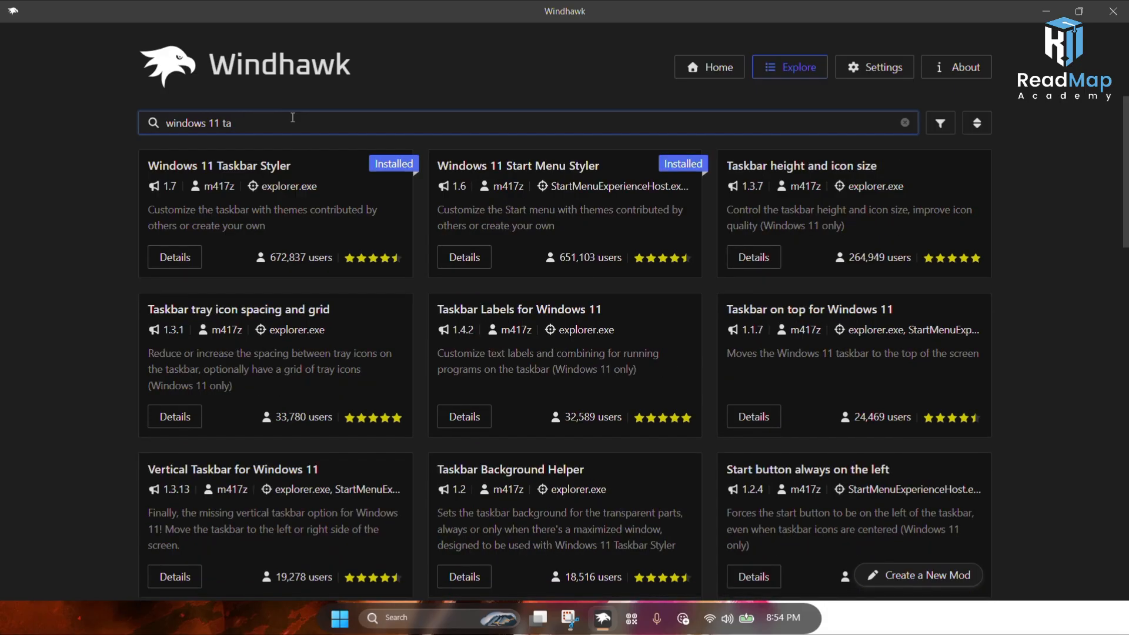
pyautogui.press('BackSpace')
pyautogui.press('BackSpace')
pyautogui.press('BackSpace')
pyautogui.press('BackSpace')
pyautogui.press('BackSpace')
pyautogui.press('BackSpace')
pyautogui.press('BackSpace')
pyautogui.press('BackSpace')
pyautogui.press('BackSpace')
pyautogui.press('BackSpace')
pyautogui.press('BackSpace')
pyautogui.press('BackSpace')
pyautogui.press('BackSpace')
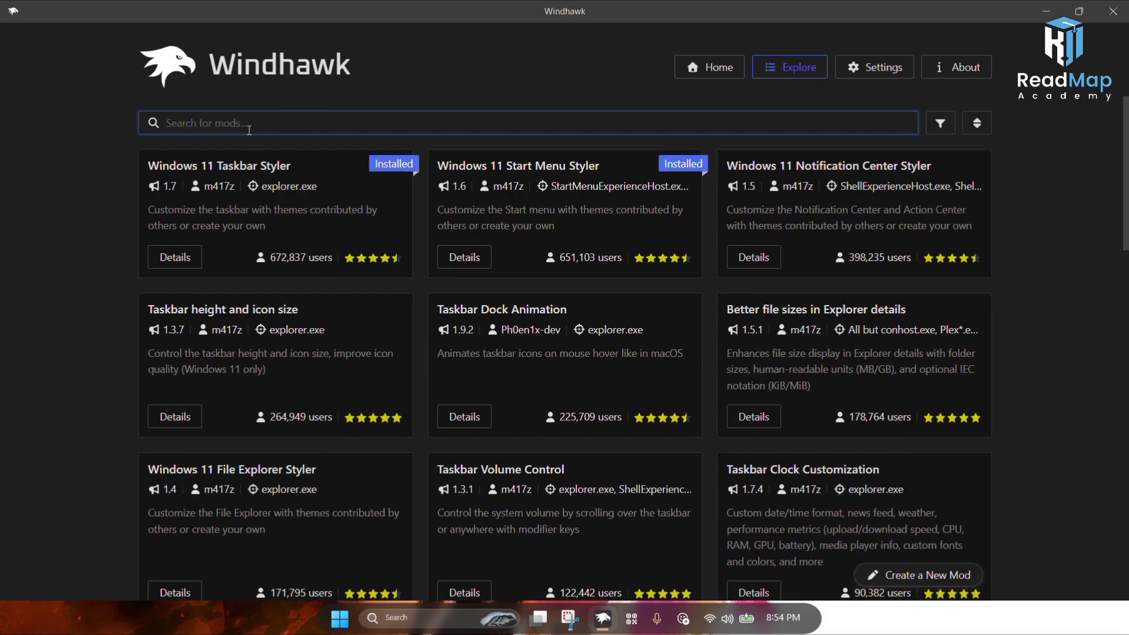
pyautogui.write('taskb')
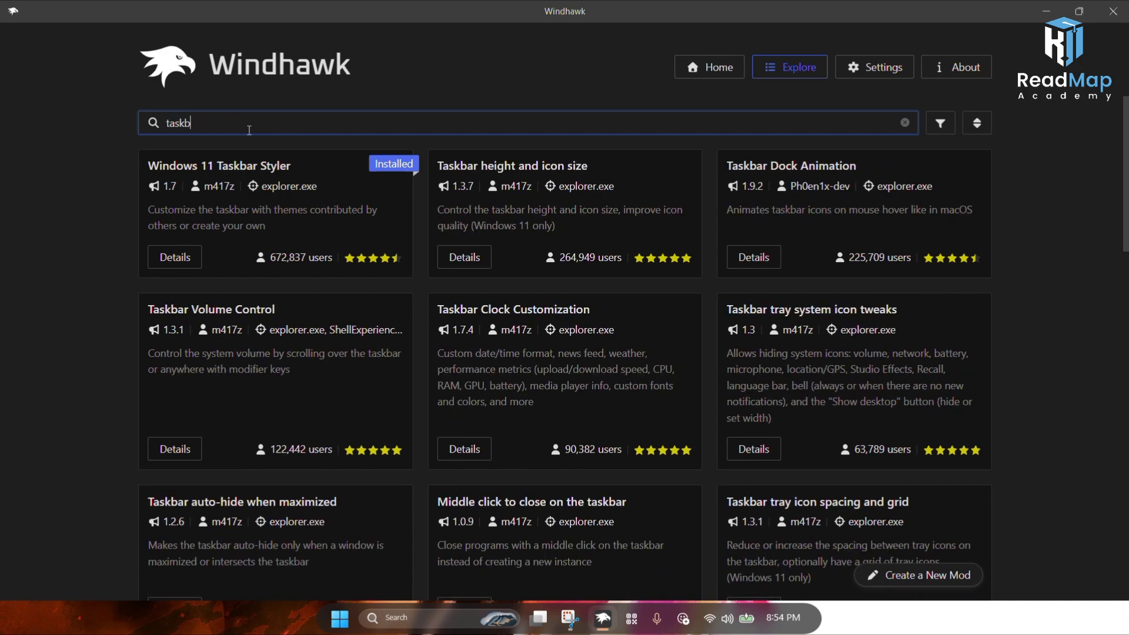
pyautogui.write('ar v')
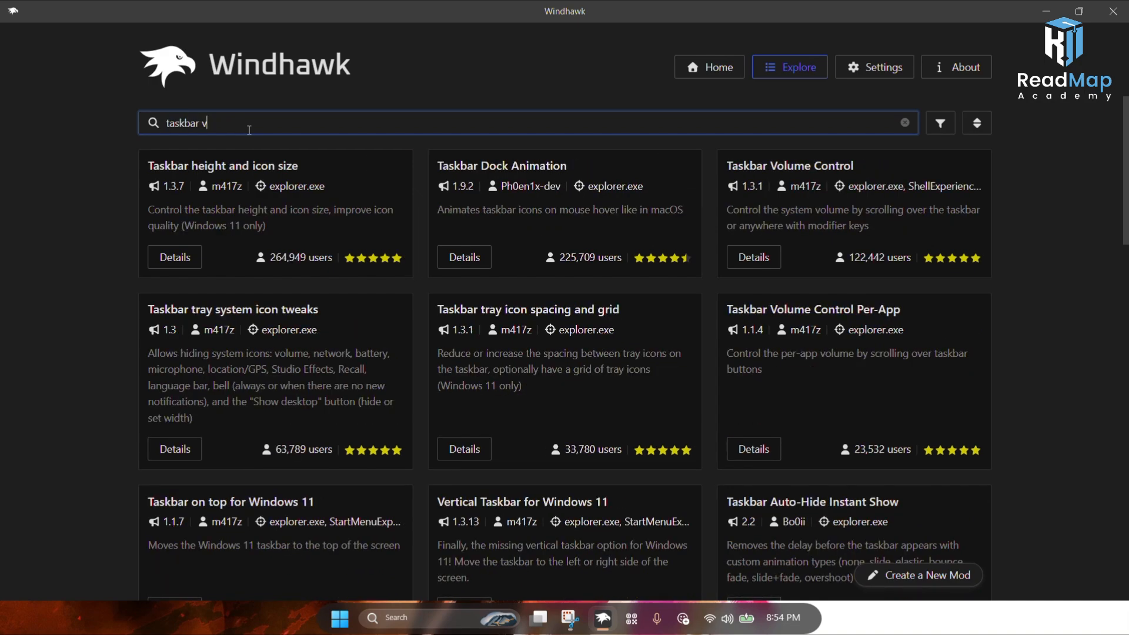
pyautogui.write('o')
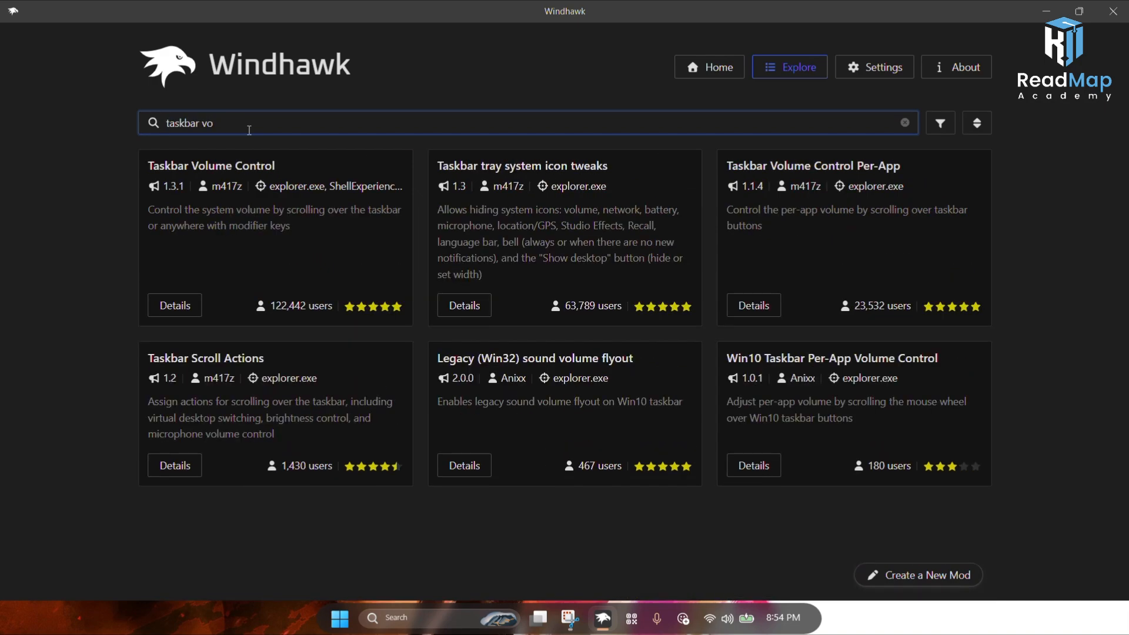
pyautogui.click(155, 315)
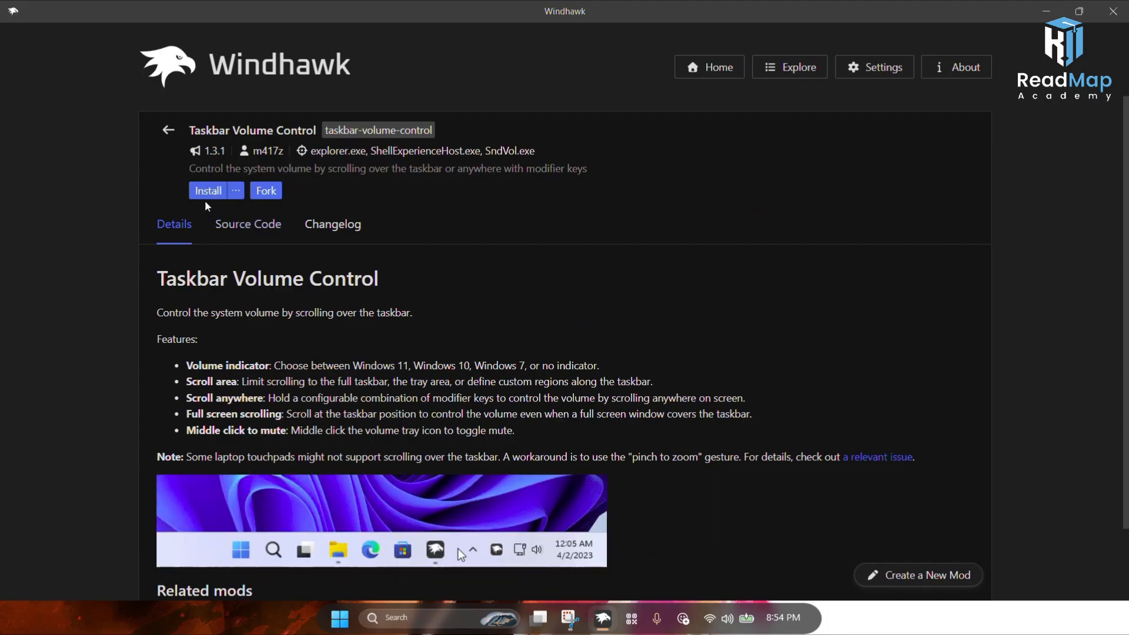
pyautogui.click(208, 197)
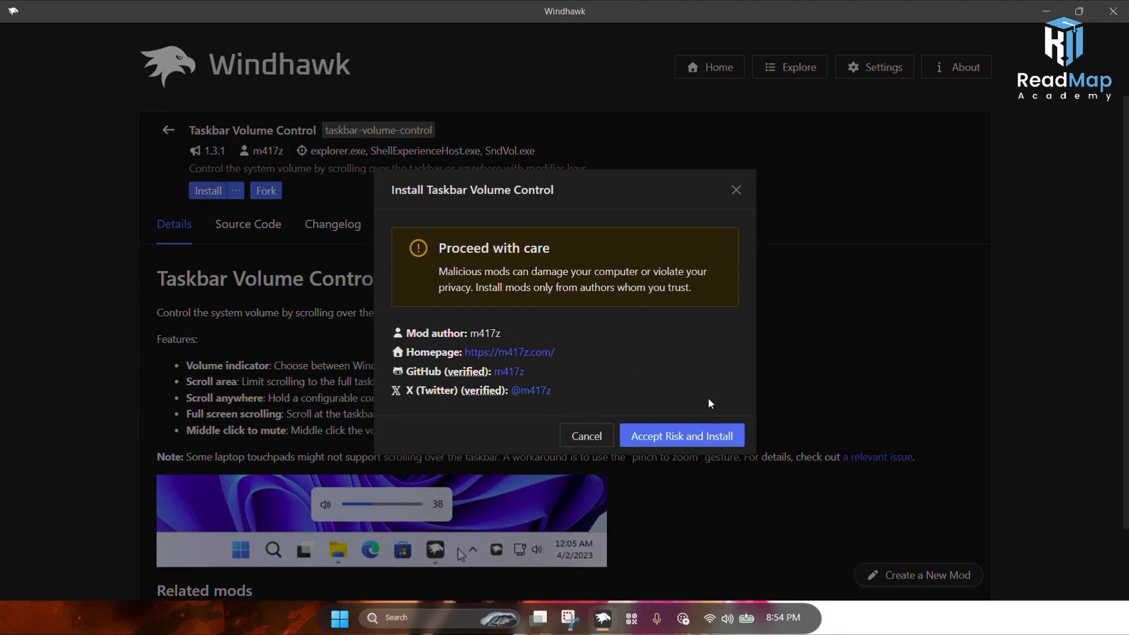
pyautogui.click(705, 441)
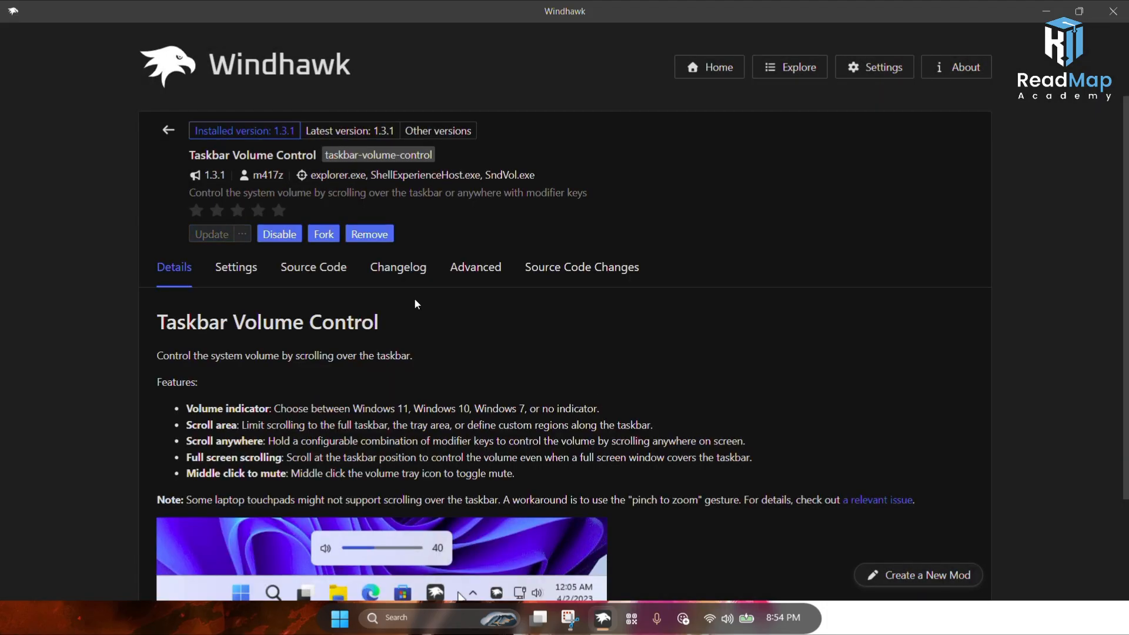
# Step: Open the Taskbar Volume Control settings and review its options
pyautogui.click(240, 266)
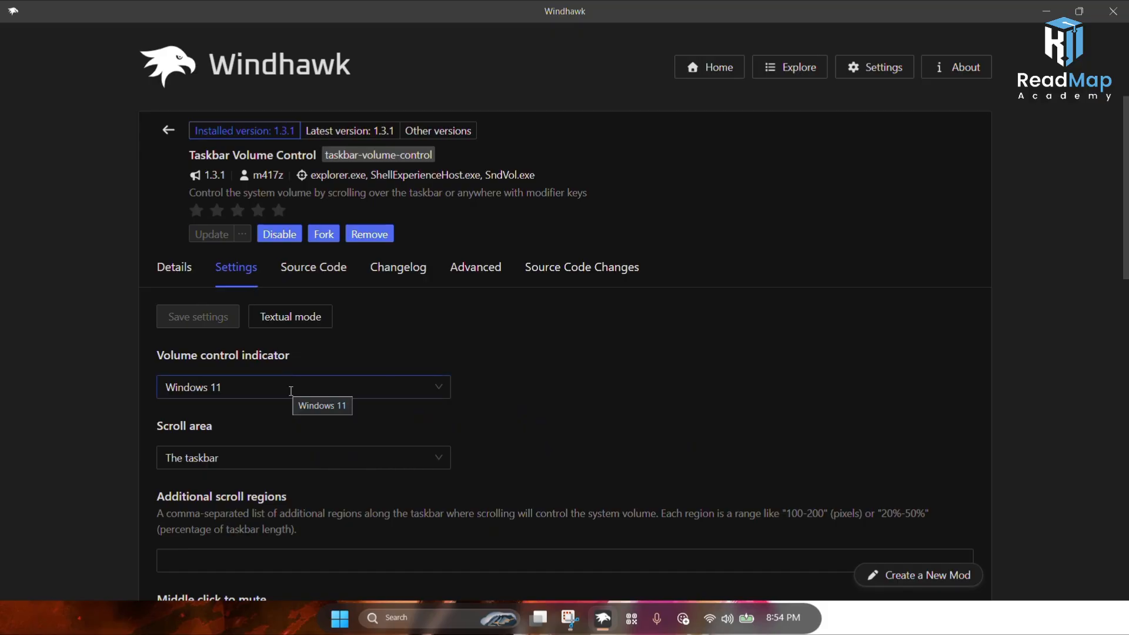
pyautogui.scroll(-1, 272, 422)
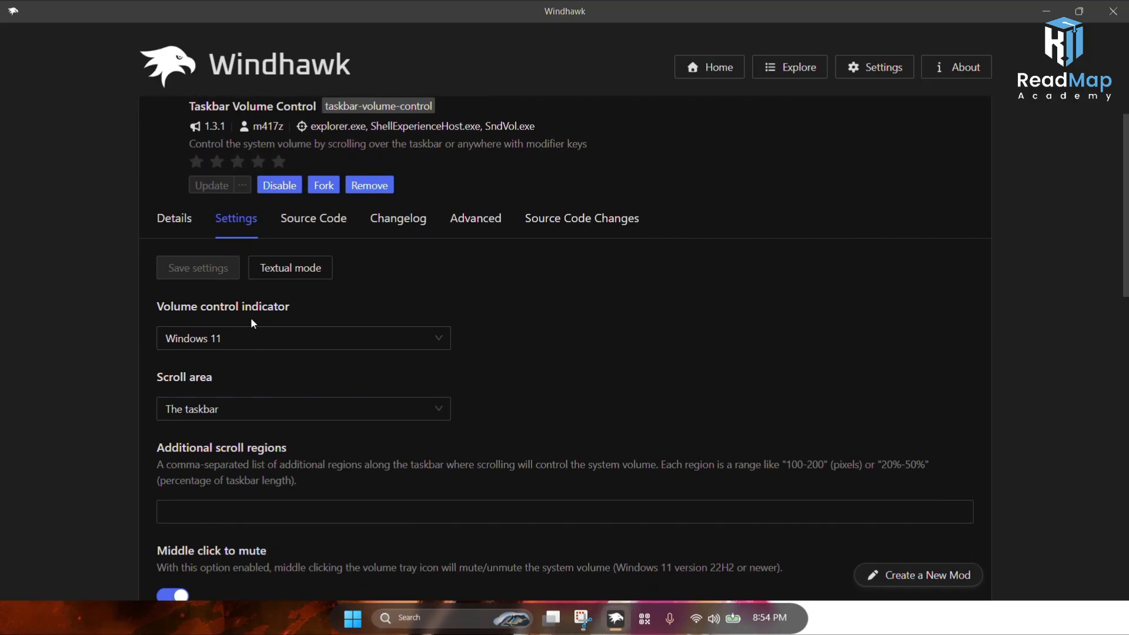
pyautogui.scroll(-2, 283, 376)
pyautogui.scroll(2, 280, 392)
# Step: Scroll over the taskbar to test adjusting the system volume
pyautogui.click(777, 622)
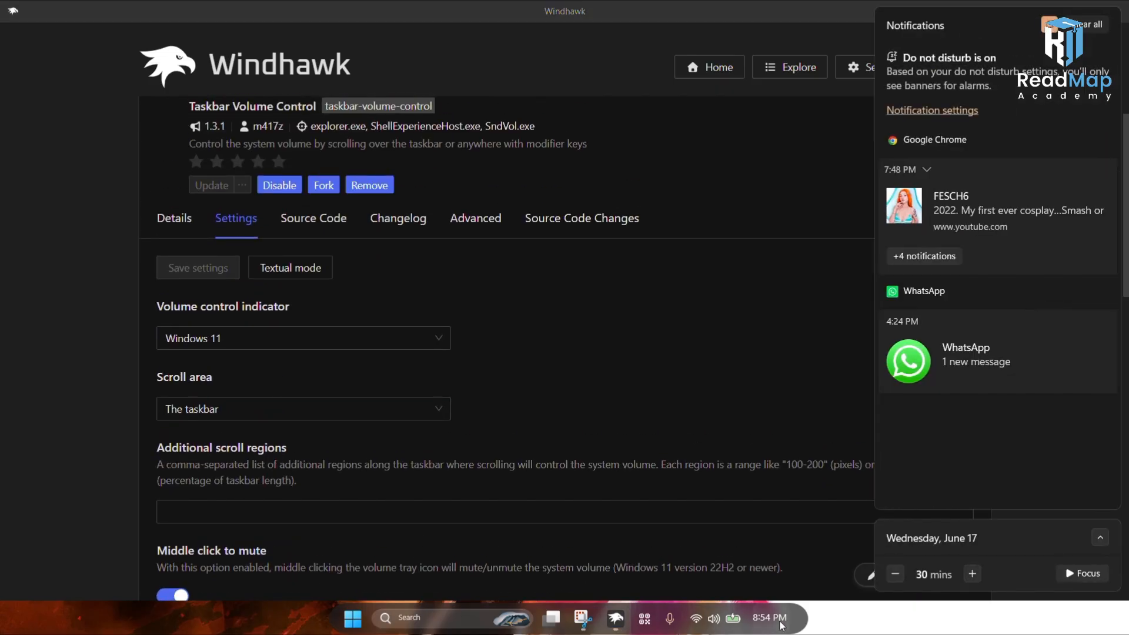
pyautogui.click(782, 625)
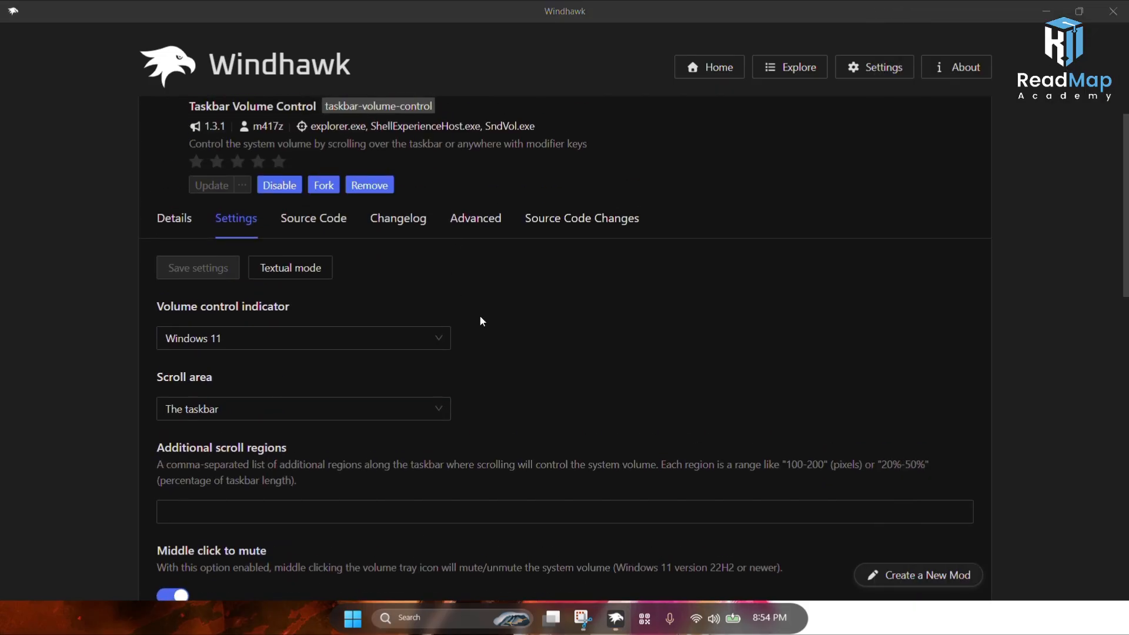
pyautogui.scroll(1, 478, 318)
pyautogui.scroll(1, 565, 630)
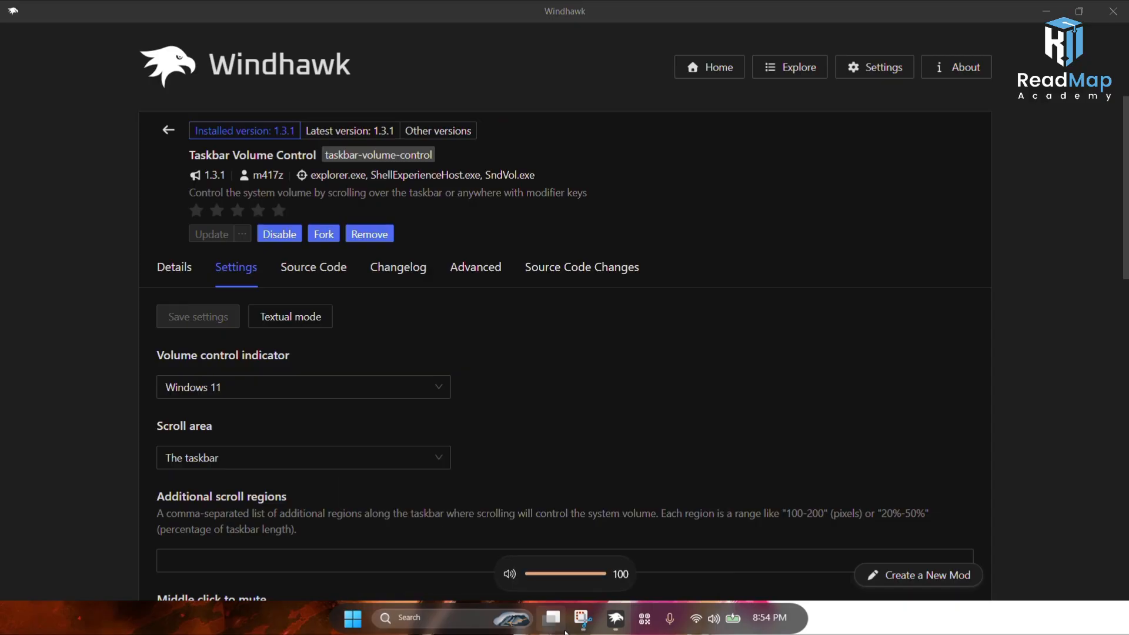
pyautogui.scroll(-5, 564, 632)
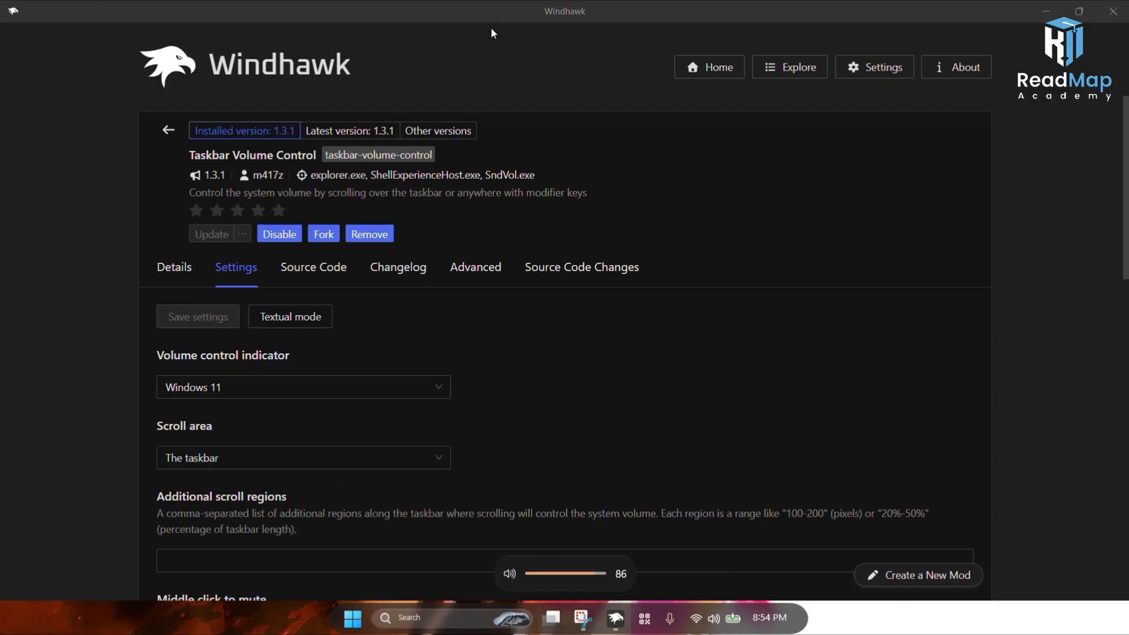
pyautogui.scroll(-4, 491, 27)
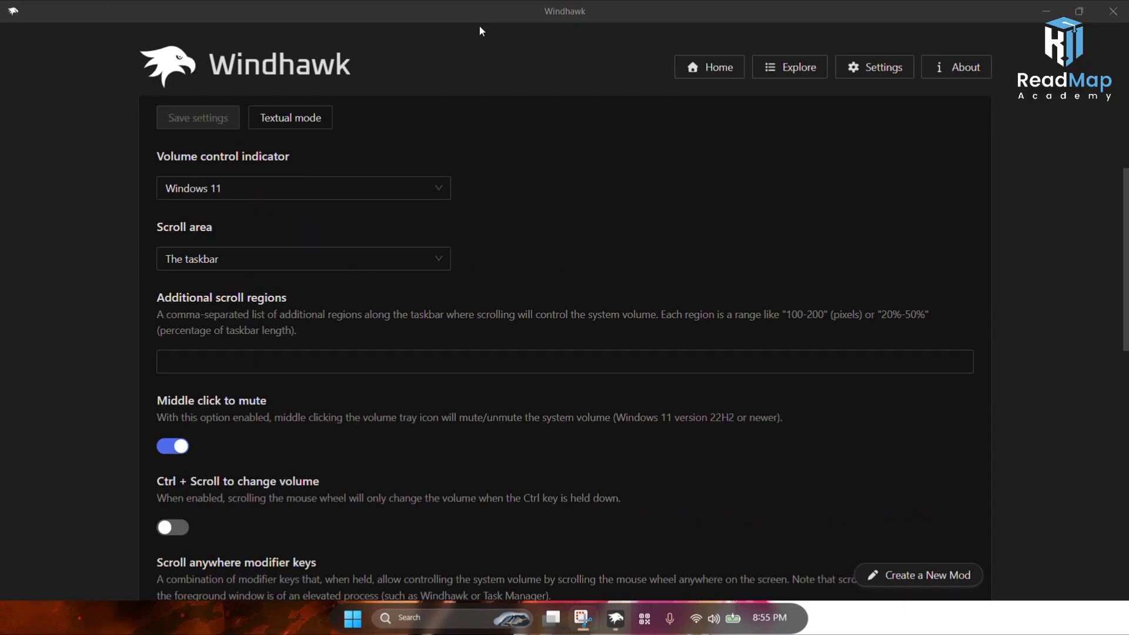
# Step: Search the mod catalog for taskbar clock and install the Taskbar Clock Customization mod, accepting the risk warning
pyautogui.click(775, 79)
pyautogui.click(249, 125)
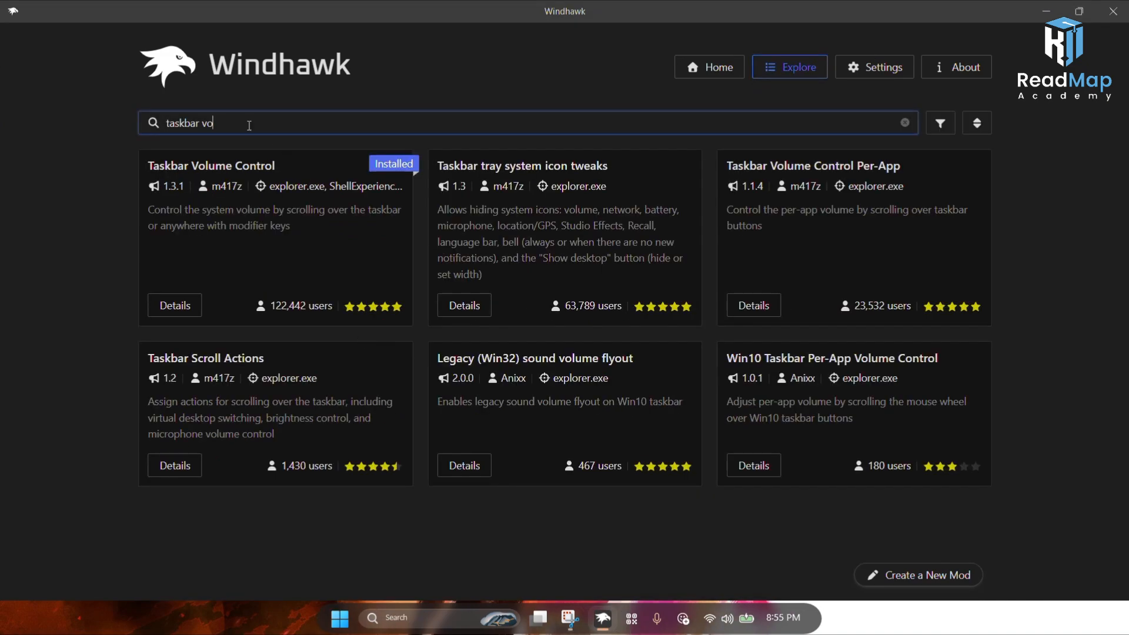
pyautogui.press('BackSpace')
pyautogui.press('BackSpace')
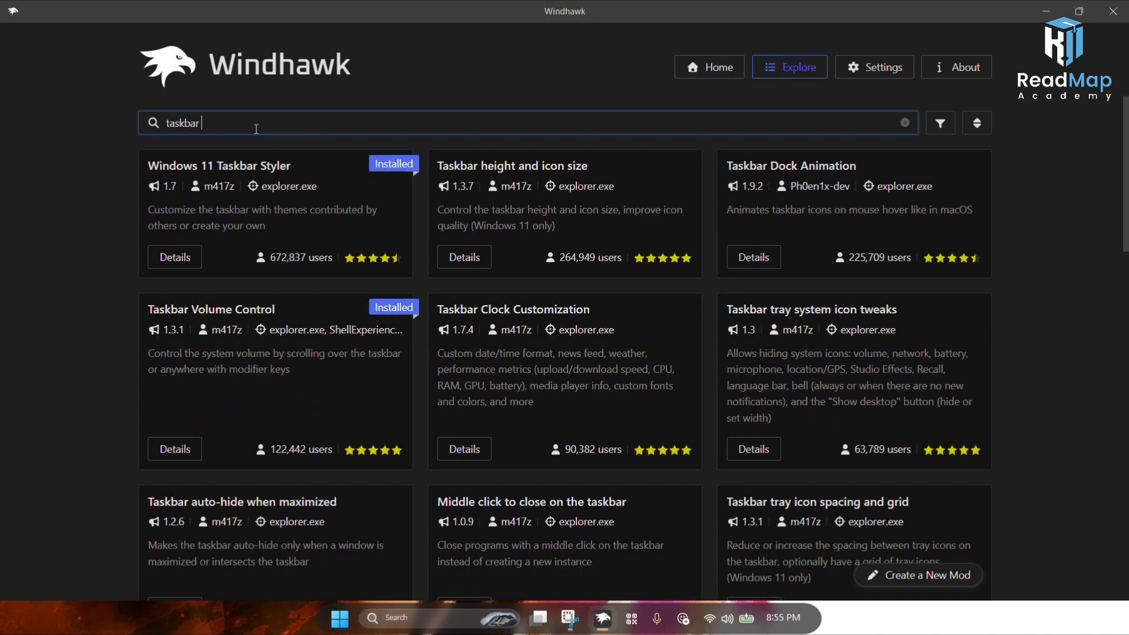
pyautogui.write('clock')
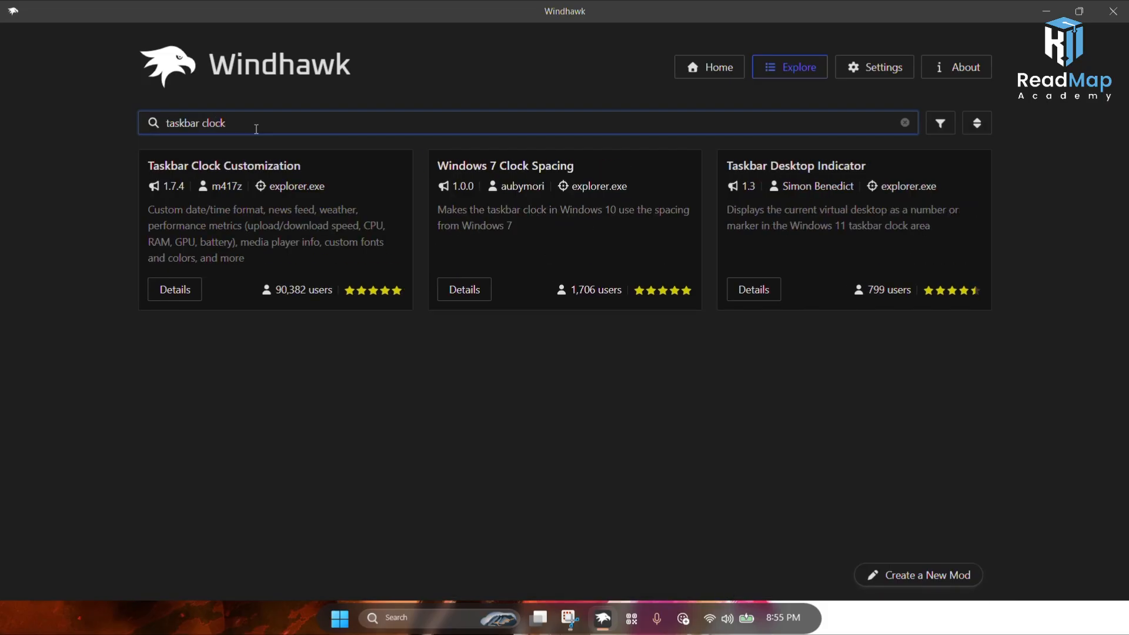
pyautogui.click(176, 290)
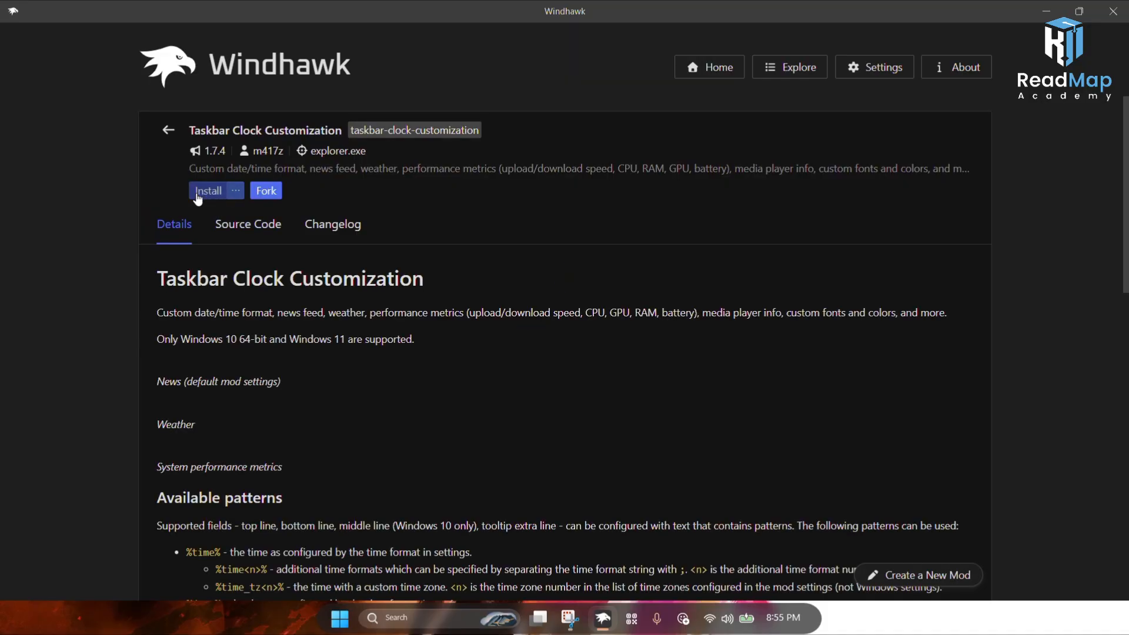
pyautogui.click(205, 194)
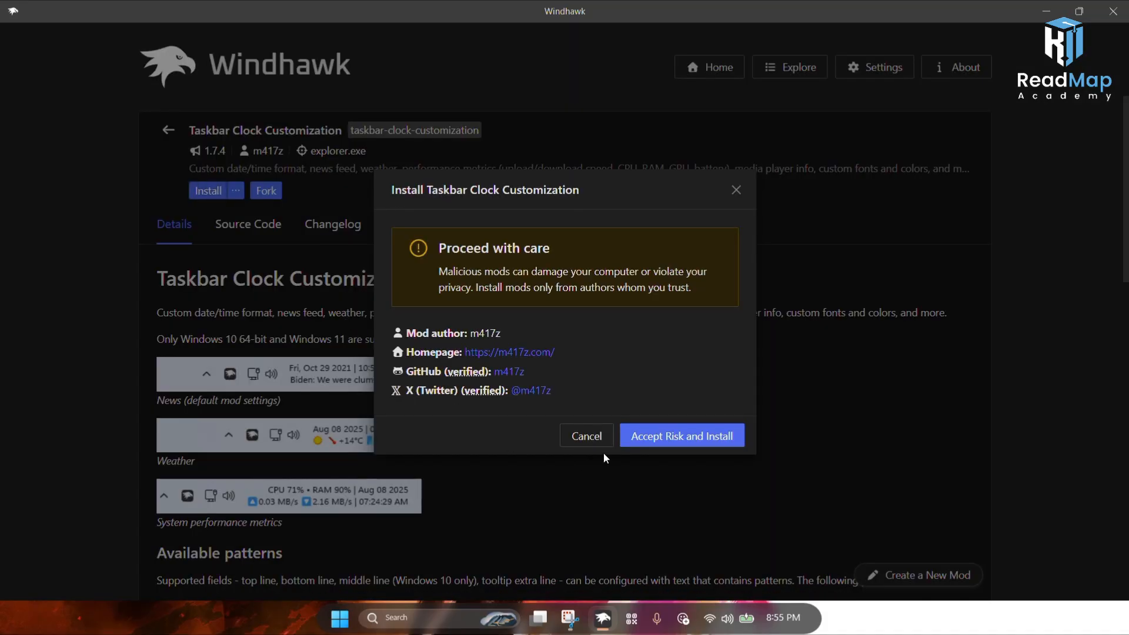
pyautogui.click(658, 439)
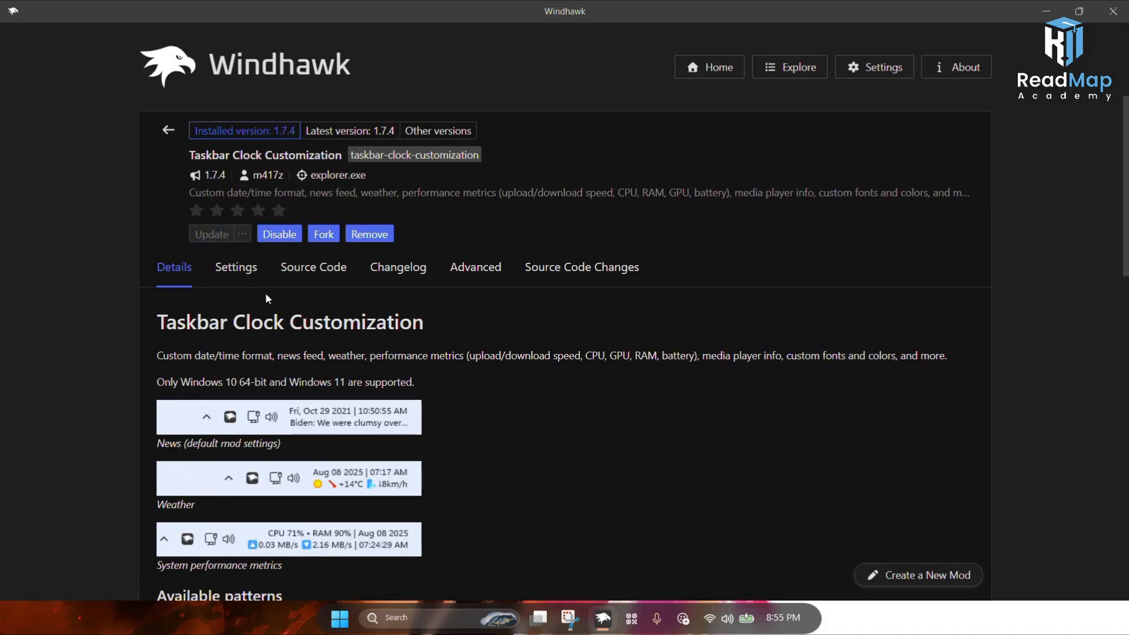
# Step: Open the Taskbar Clock Customization settings and review the time, date and line format options
pyautogui.click(243, 270)
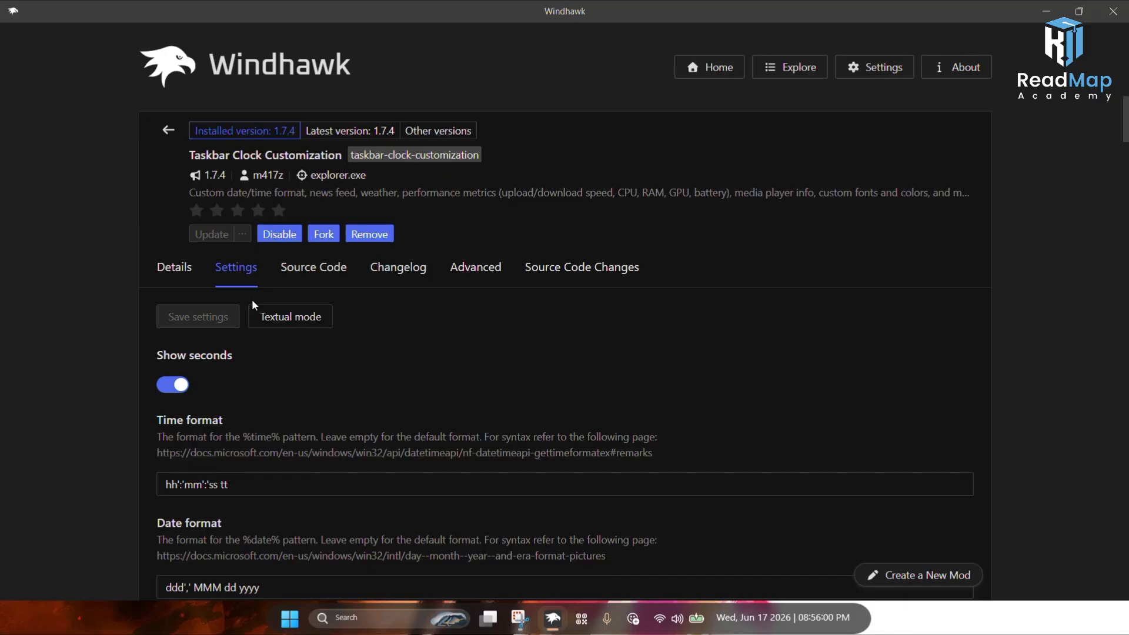
pyautogui.scroll(-5, 251, 299)
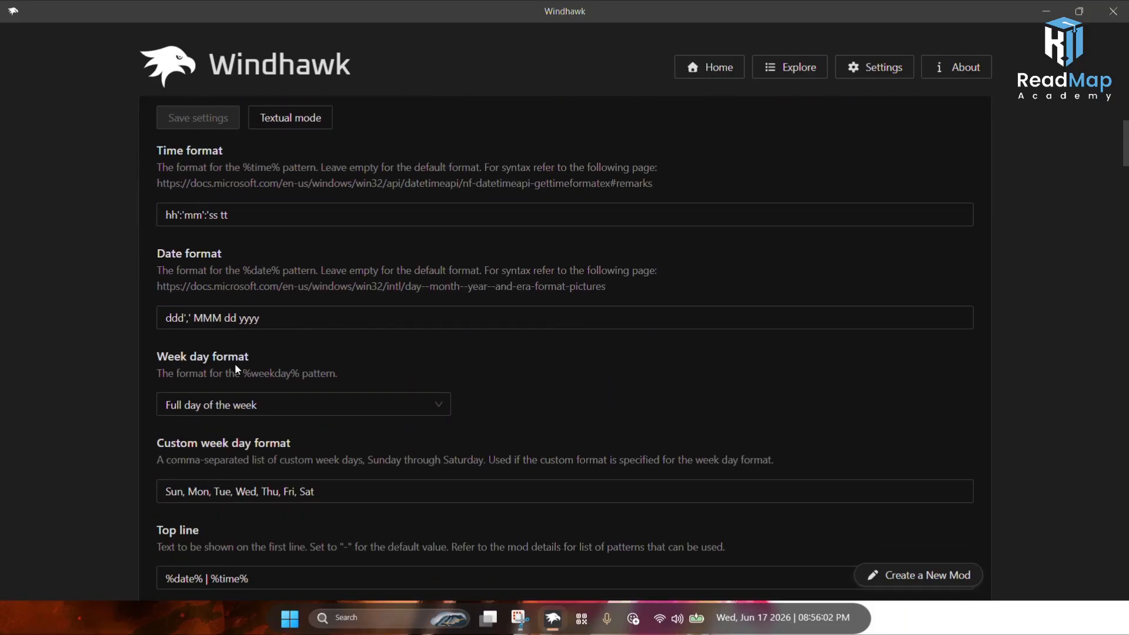
pyautogui.scroll(-1, 235, 343)
pyautogui.scroll(-2, 238, 350)
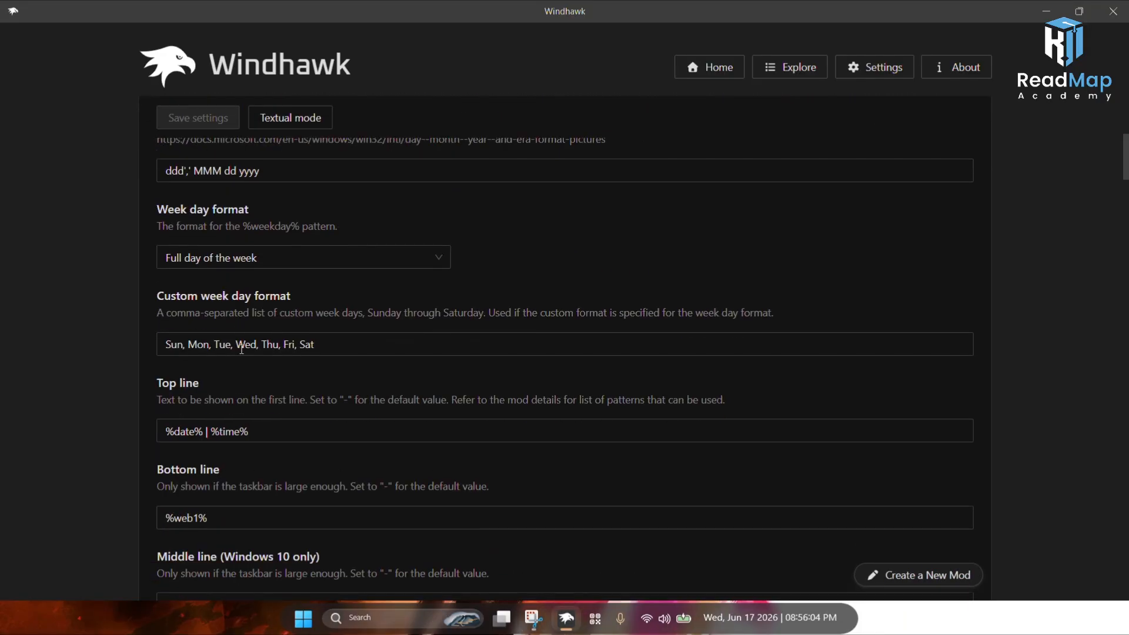
# Step: Change the clock's Top line to %download_speed% | %time% and save the settings
pyautogui.click(252, 383)
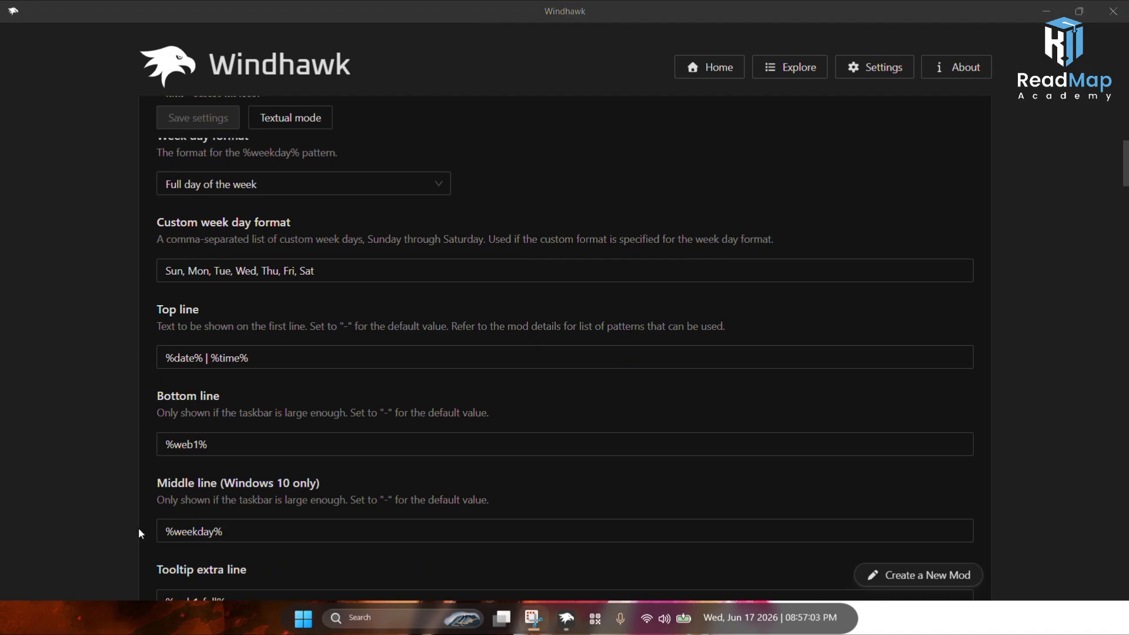
pyautogui.click(197, 362)
pyautogui.press('BackSpace')
pyautogui.press('BackSpace')
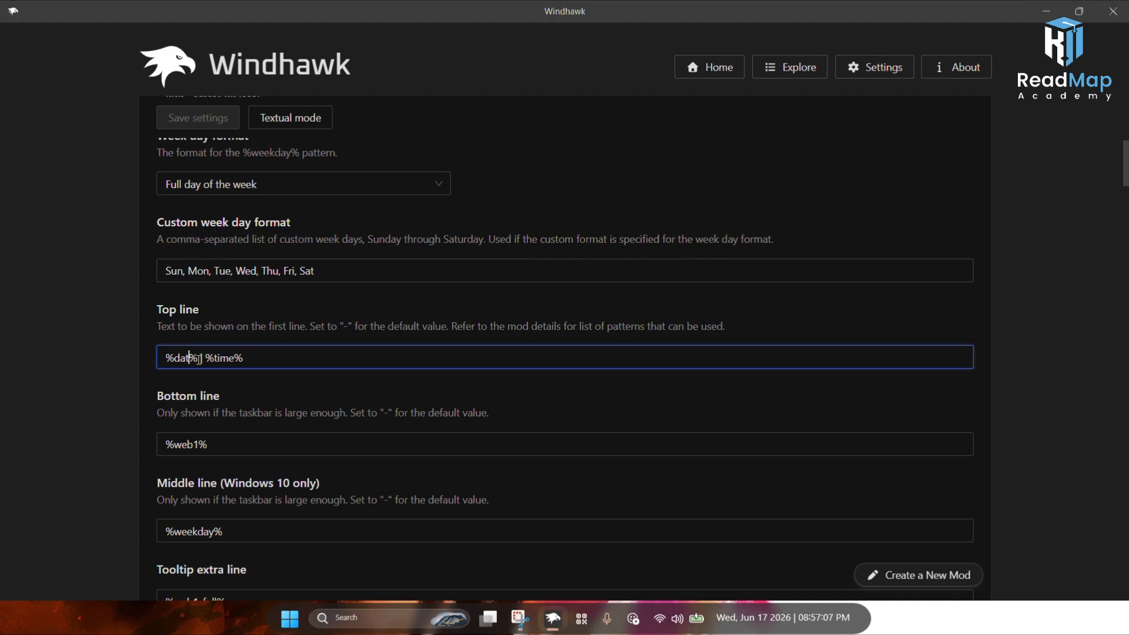
pyautogui.press('BackSpace')
pyautogui.write('ow')
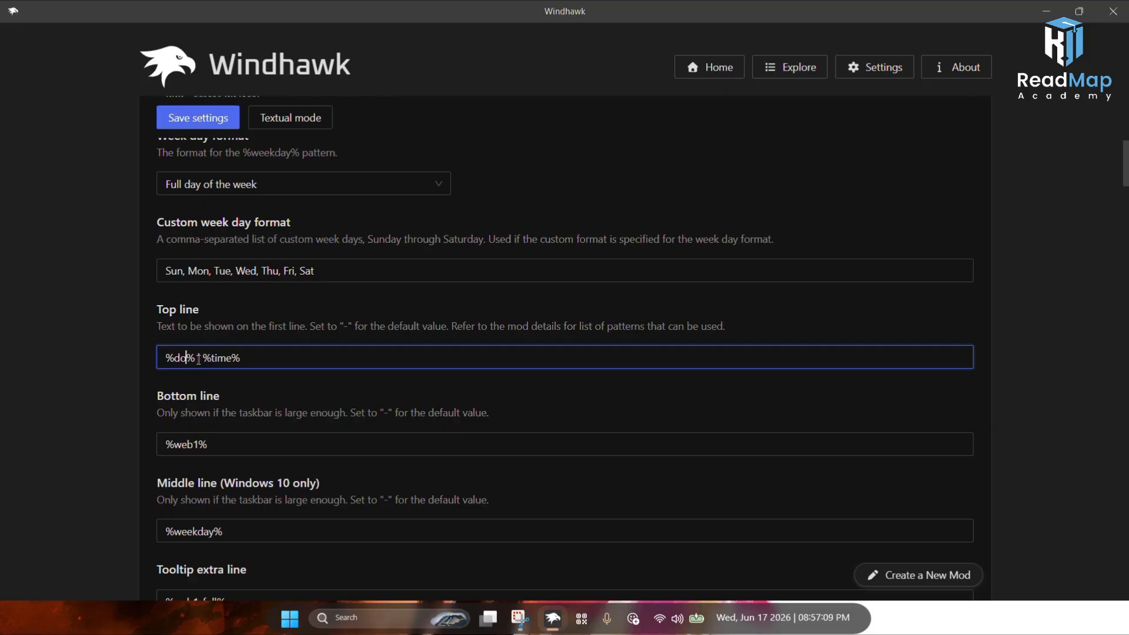
pyautogui.write('nload')
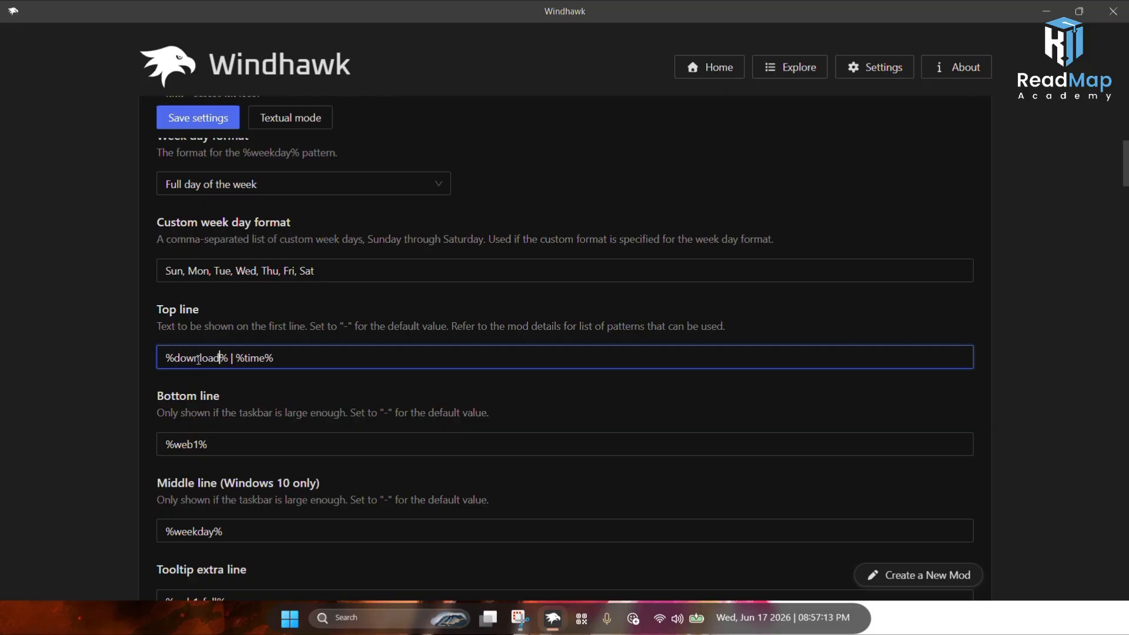
pyautogui.write('_speed')
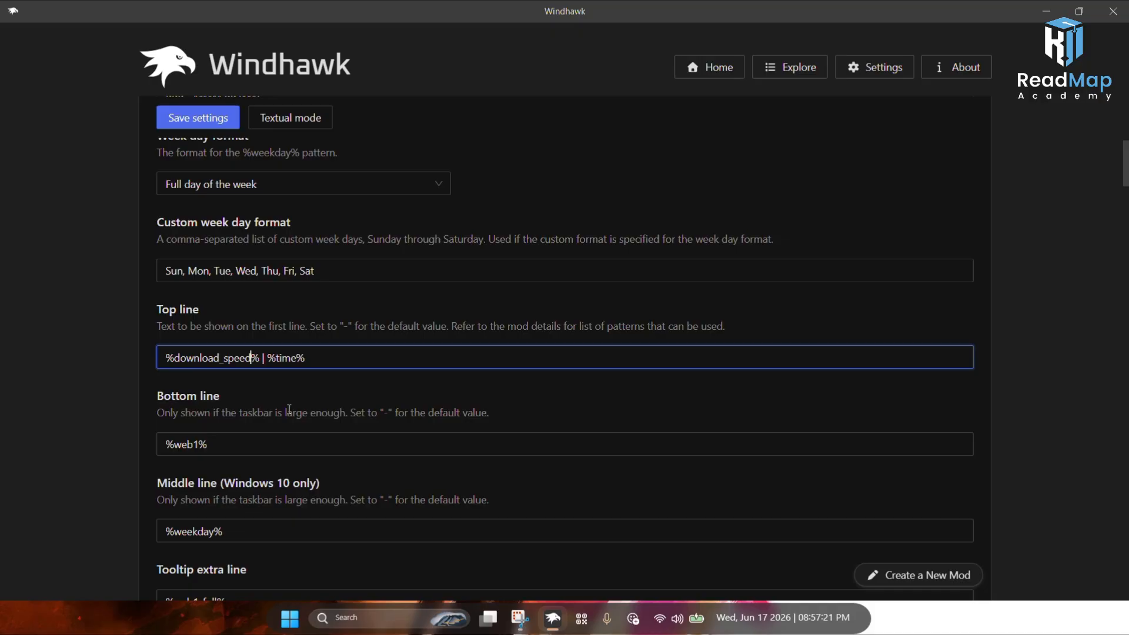
pyautogui.click(208, 130)
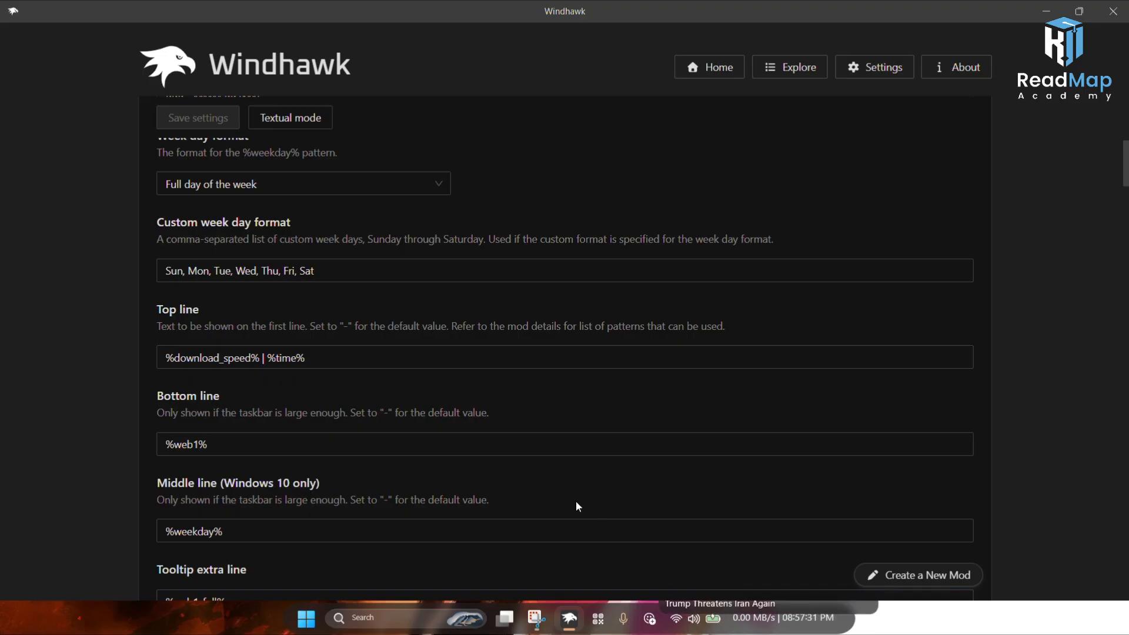
# Step: Shorten the Time format to hh':'mm' by removing seconds and AM/PM, save, and check the taskbar clock
pyautogui.scroll(5, 520, 472)
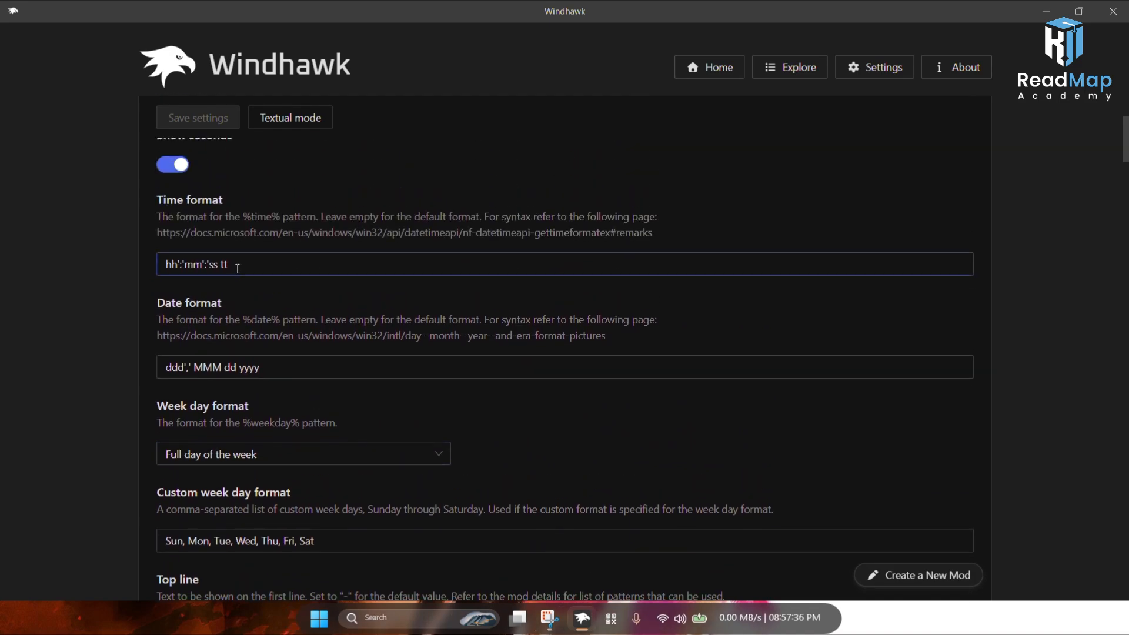
pyautogui.click(238, 268)
pyautogui.hotkey('shift', 'Left')
pyautogui.hotkey('shift', 'Left')
pyautogui.hotkey('shift', 'Left')
pyautogui.hotkey('shift', 'Left')
pyautogui.hotkey('shift', 'Left')
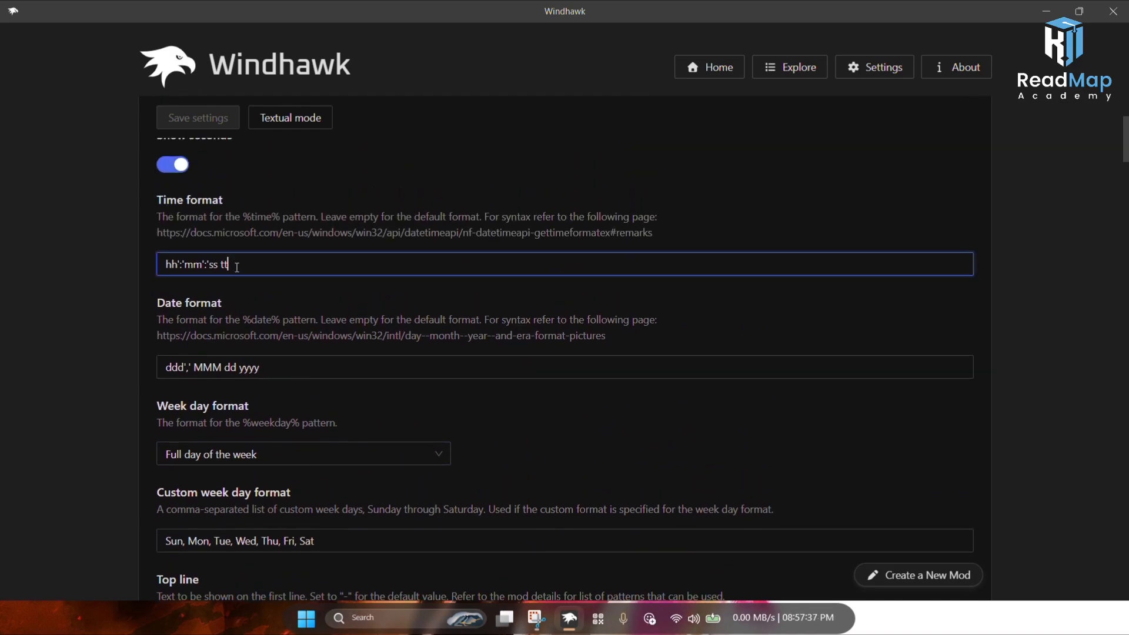
pyautogui.hotkey('shift', 'Right')
pyautogui.press('BackSpace')
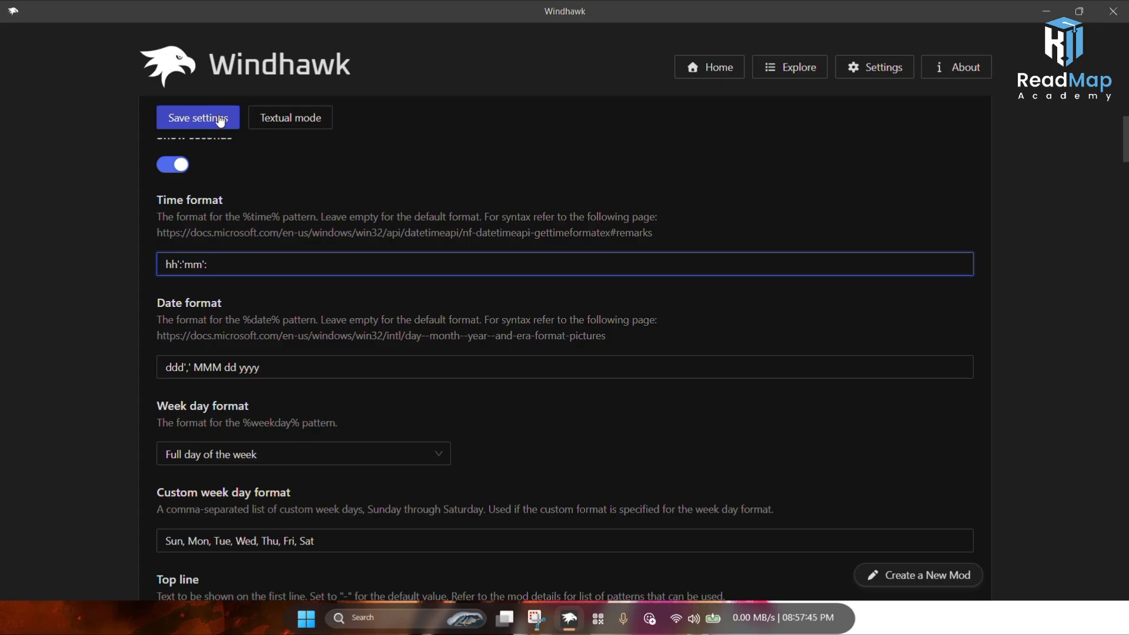
pyautogui.press('BackSpace')
pyautogui.press('BackSpace')
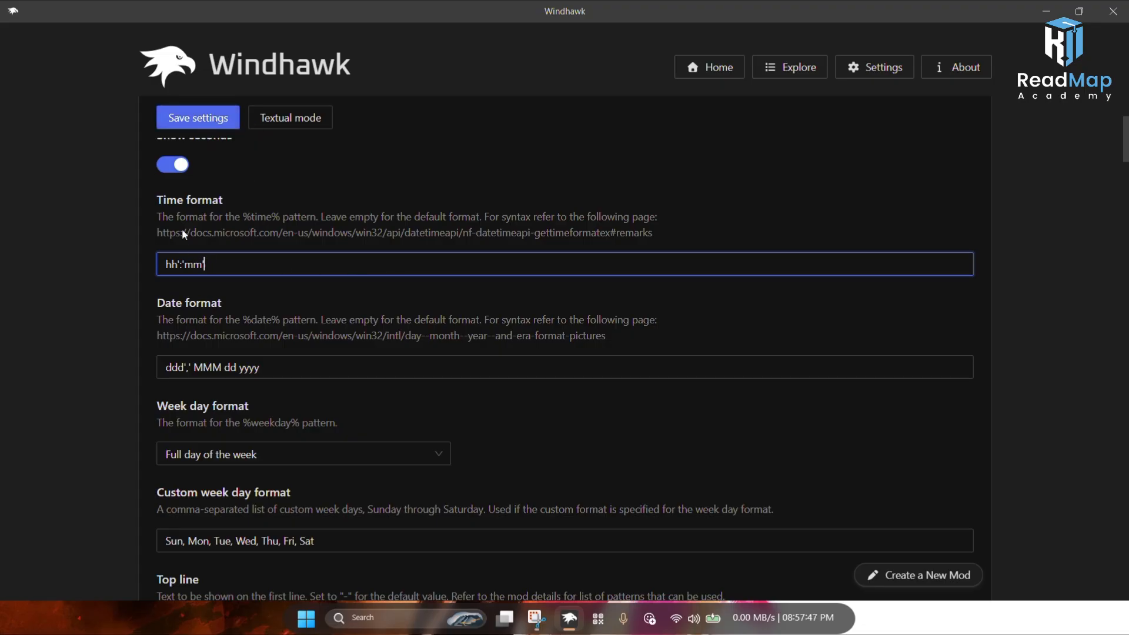
pyautogui.click(178, 124)
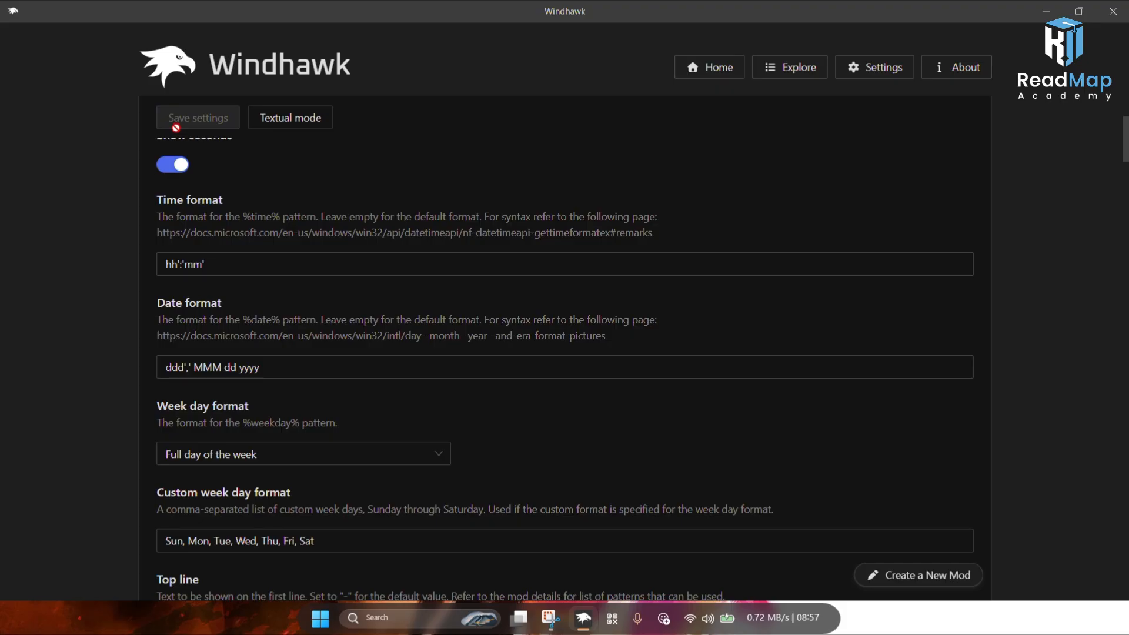
pyautogui.click(803, 631)
pyautogui.click(804, 631)
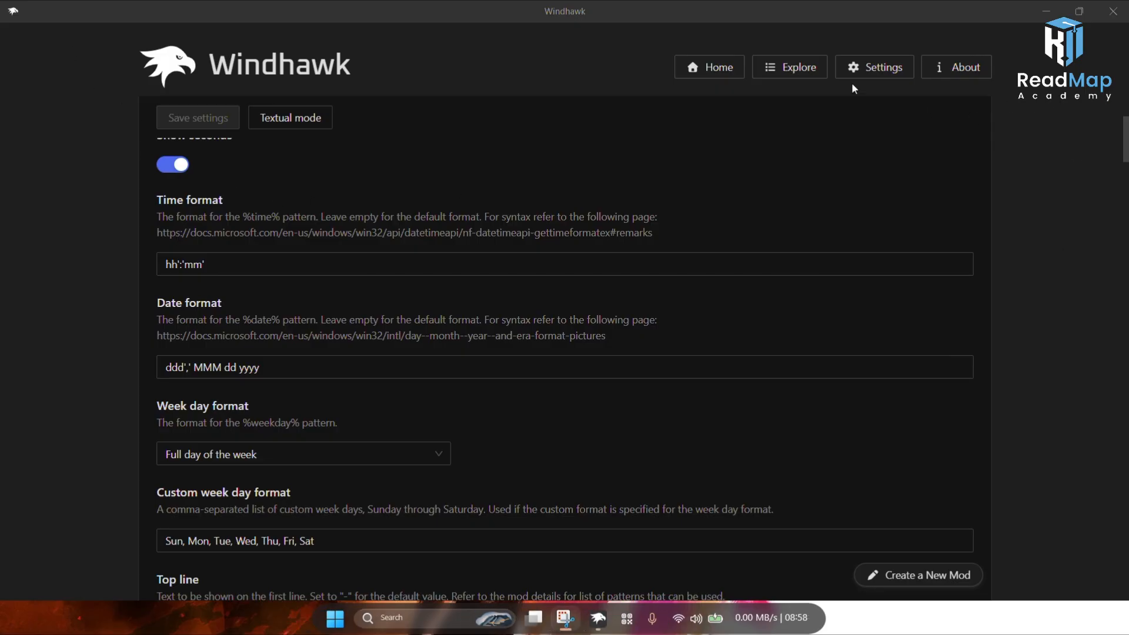
# Step: Search the mod catalog for windows 11 not and install Windows 11 Notification Center Styler, accepting the risk warning
pyautogui.click(800, 69)
pyautogui.click(263, 126)
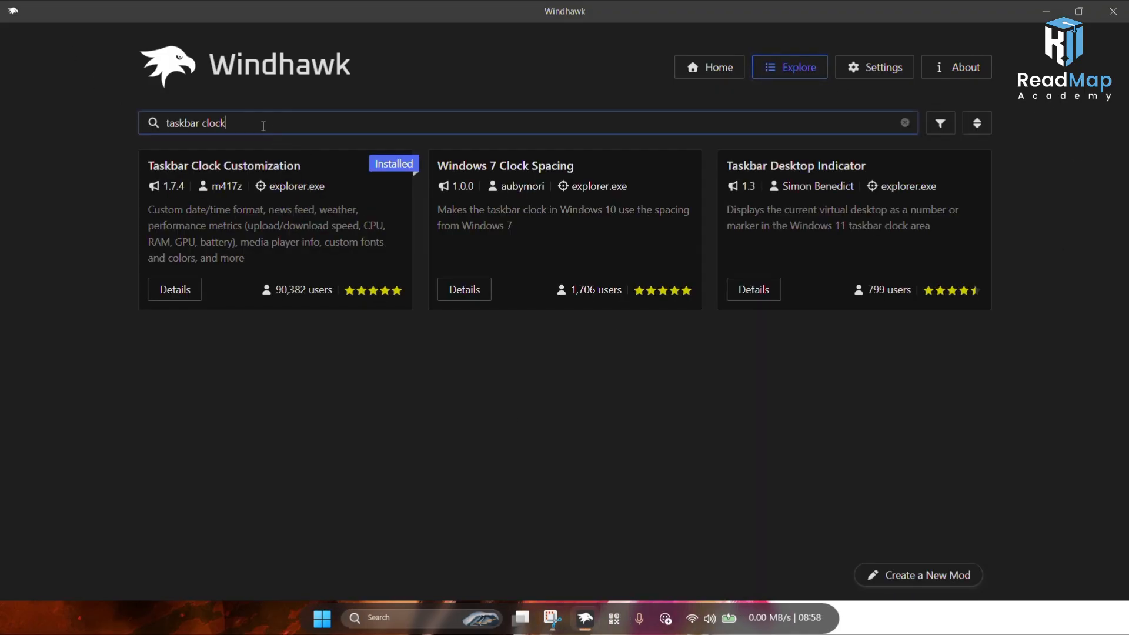
pyautogui.hotkey('ctrl', 'a')
pyautogui.write('windo')
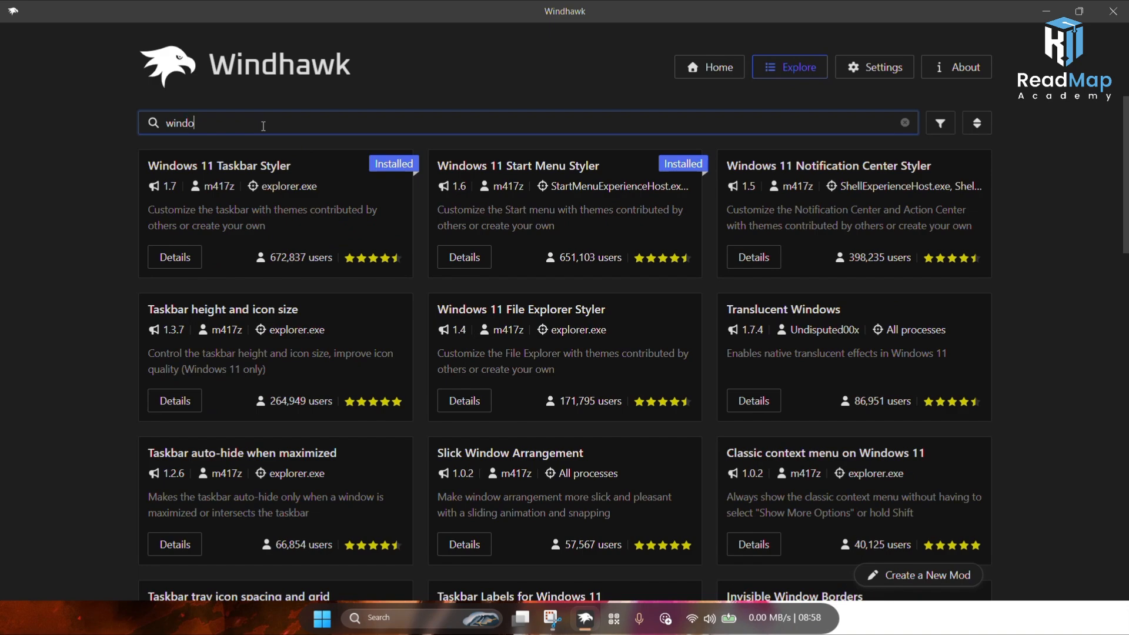
pyautogui.write('ws')
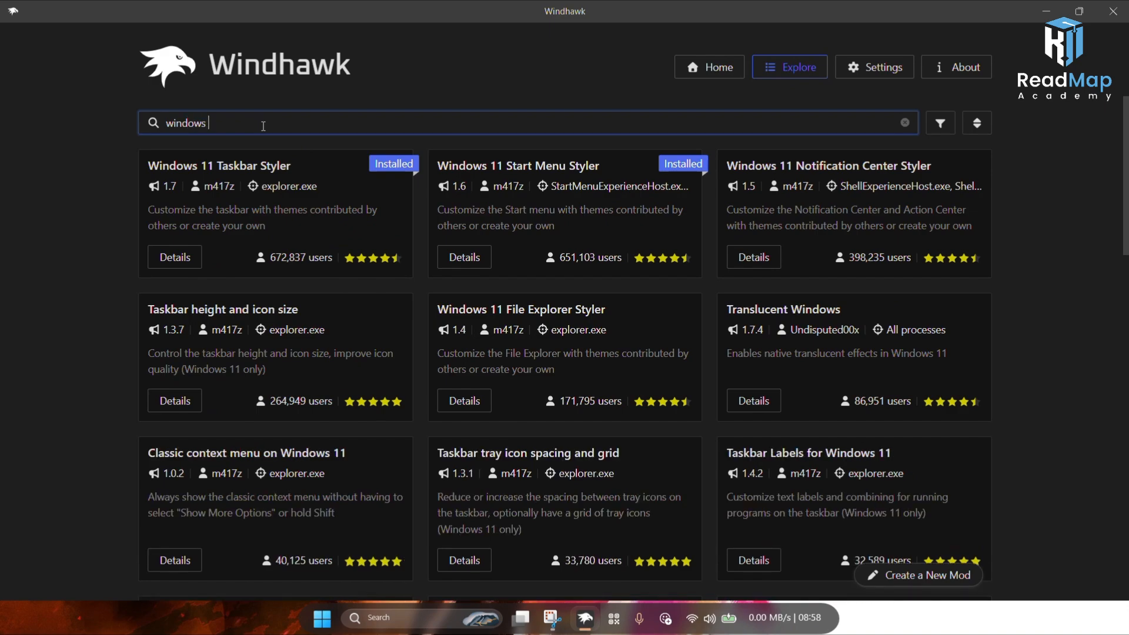
pyautogui.write(' 11 not')
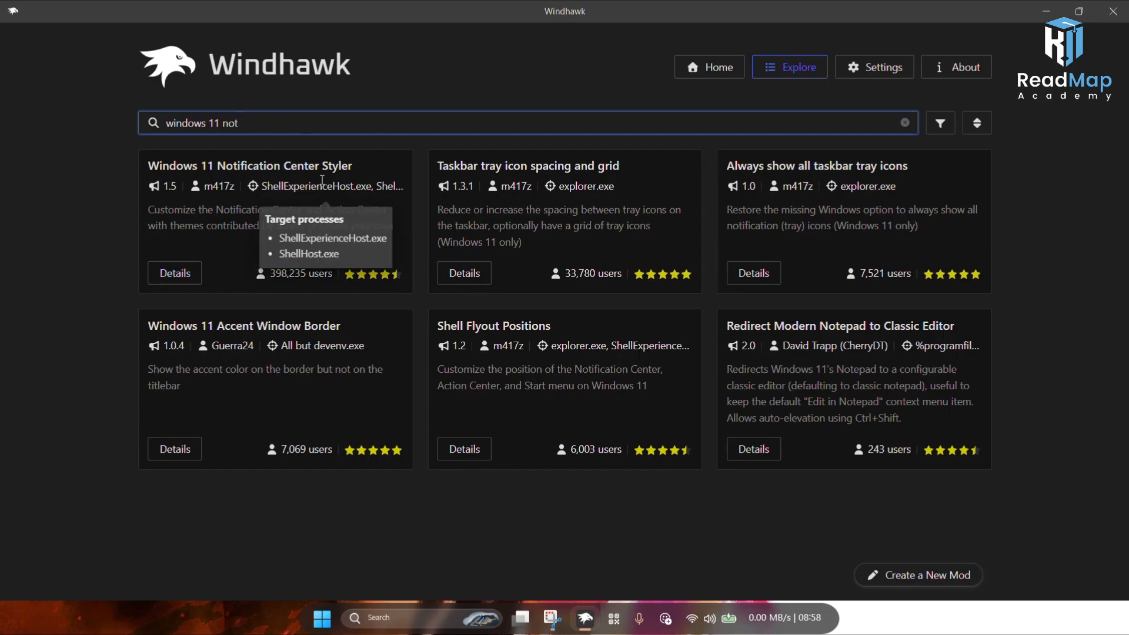
pyautogui.click(176, 278)
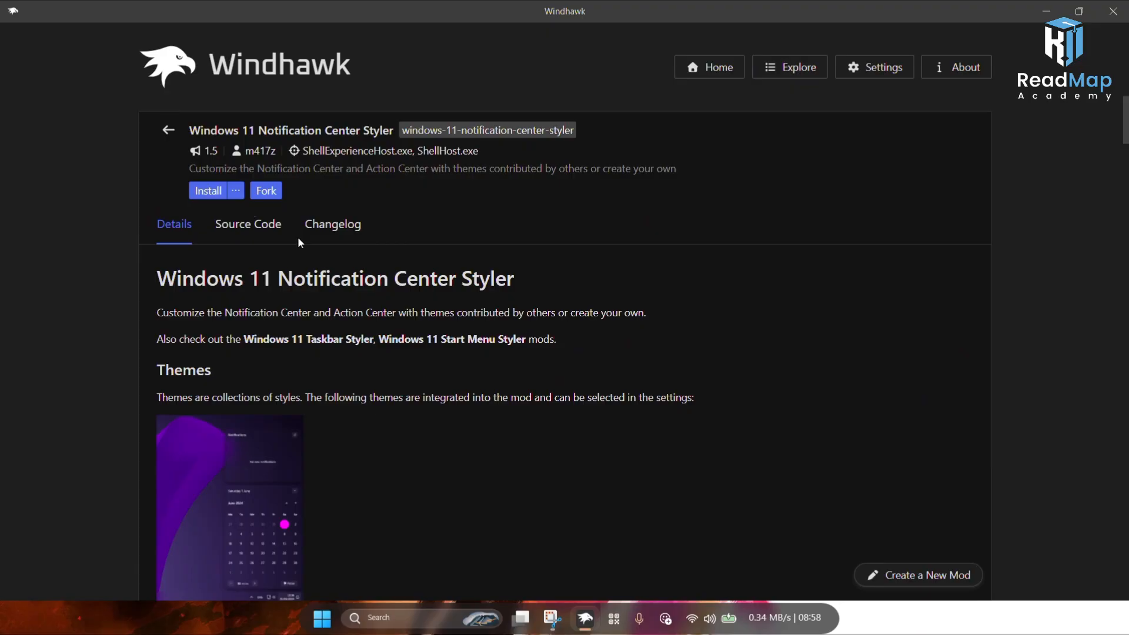
pyautogui.click(213, 192)
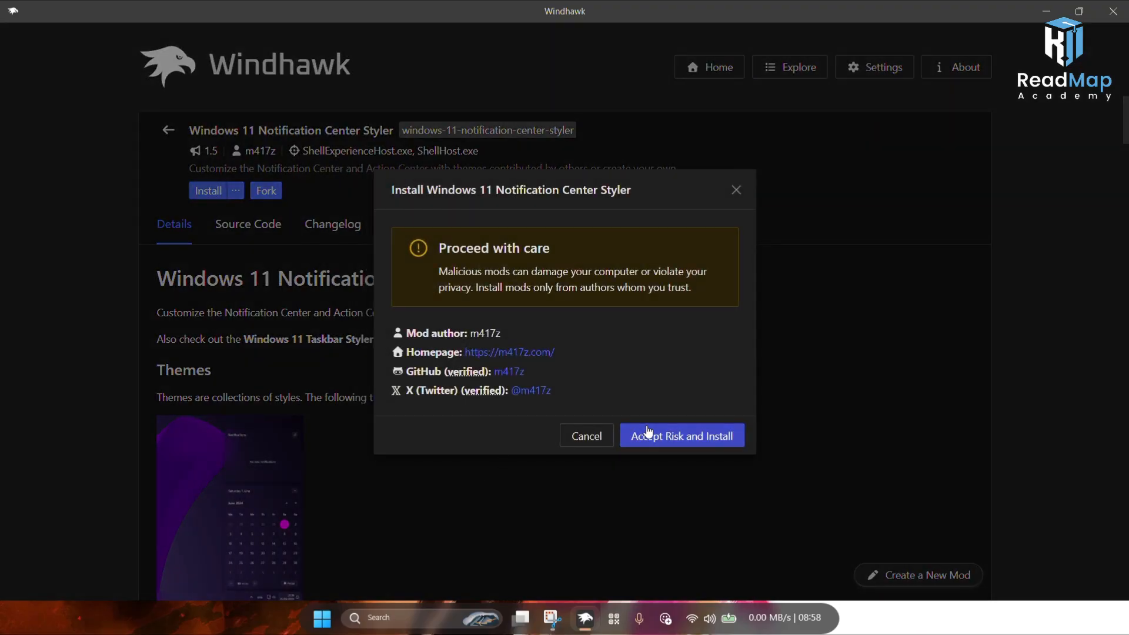
pyautogui.click(658, 444)
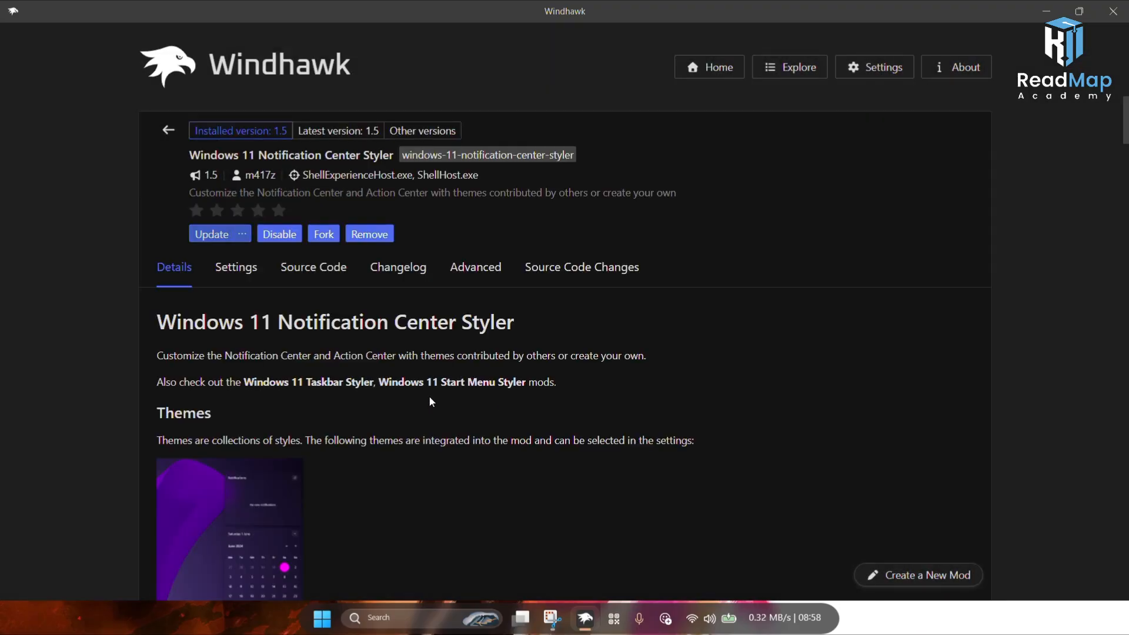
# Step: Set the Notification Center Styler theme to WindowGlass (Alternative) and save the settings
pyautogui.click(234, 275)
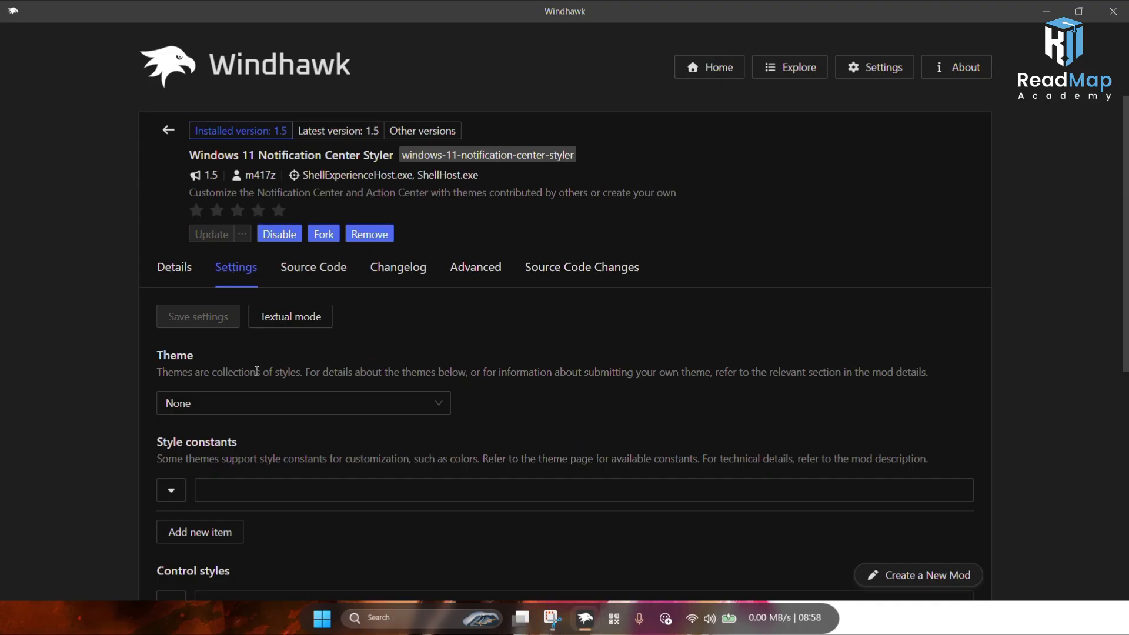
pyautogui.click(281, 406)
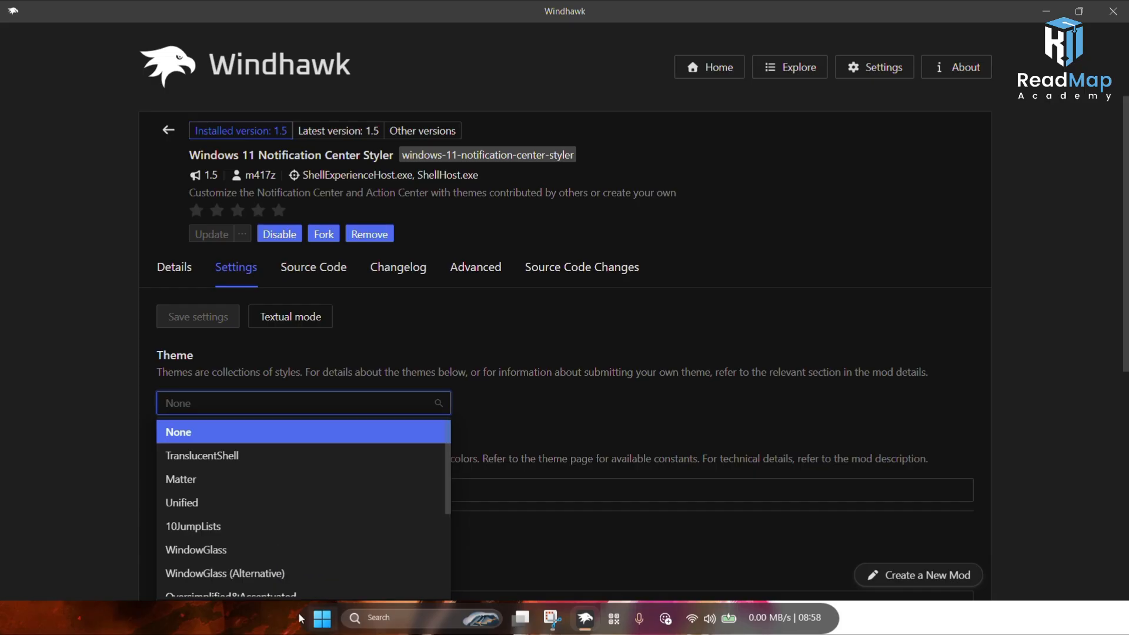
pyautogui.scroll(-1, 282, 580)
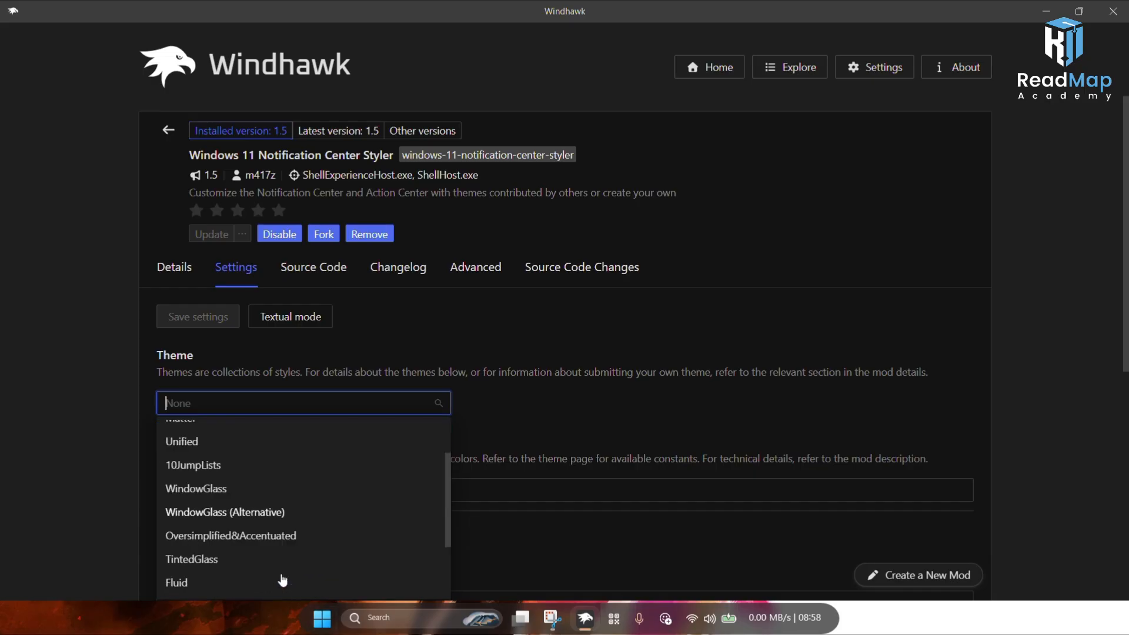
pyautogui.click(256, 518)
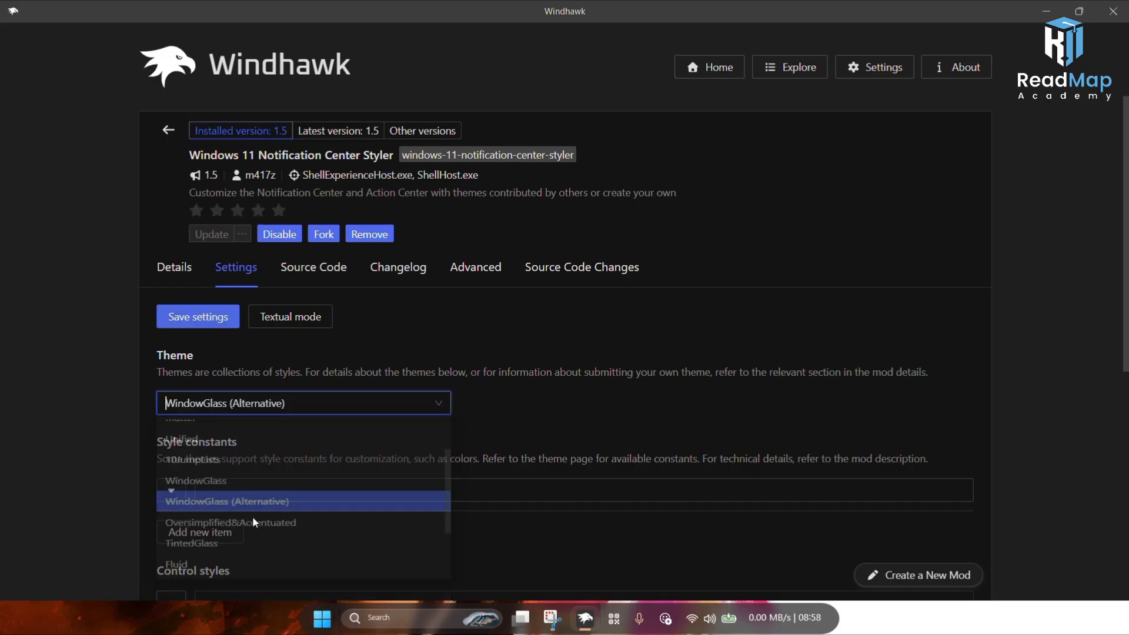
pyautogui.click(217, 319)
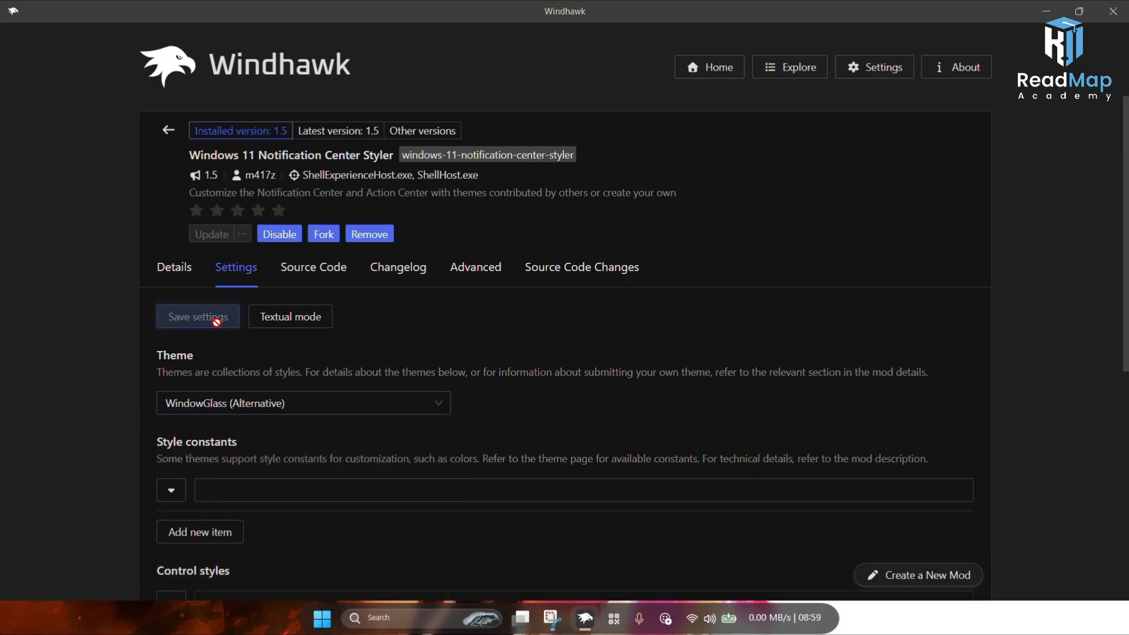
# Step: Open the notification center and expand its calendar to inspect the new styling, then close it
pyautogui.click(784, 617)
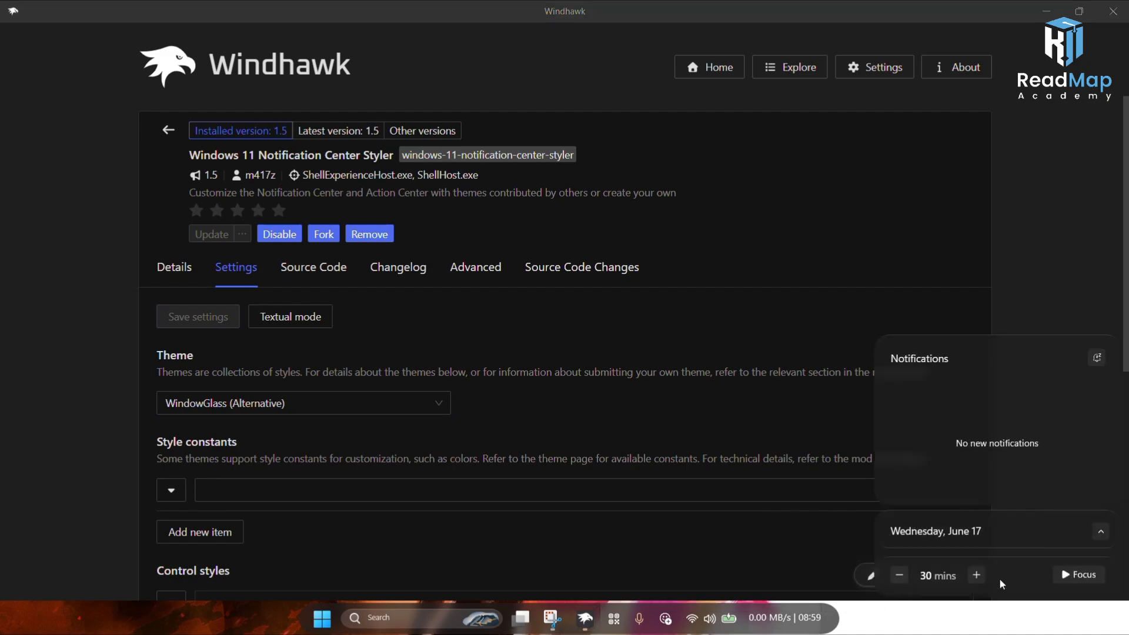
pyautogui.click(1101, 532)
pyautogui.click(1099, 280)
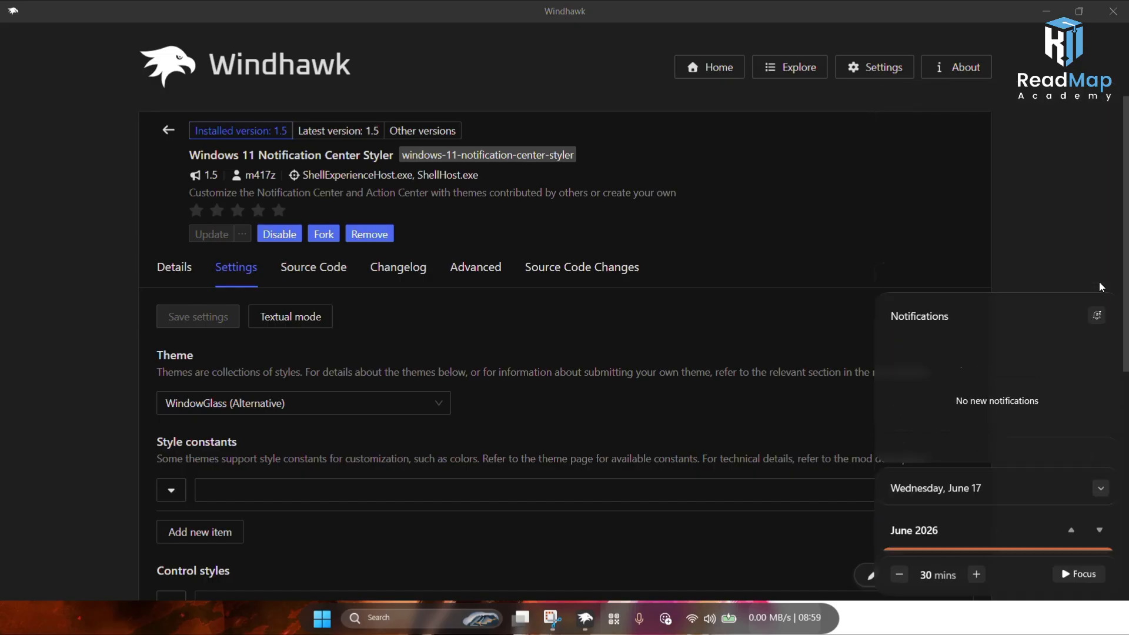
pyautogui.click(649, 515)
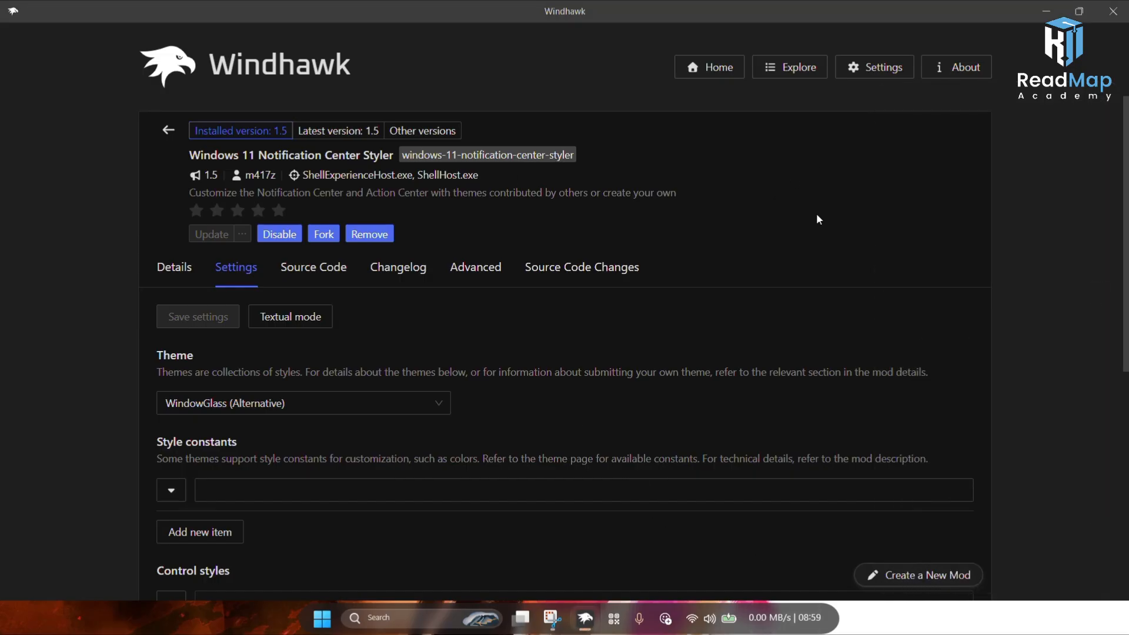
# Step: Search the catalog for UXthe and install the UXTheme hook mod, accepting the risk warning, then glance at its settings
pyautogui.click(788, 67)
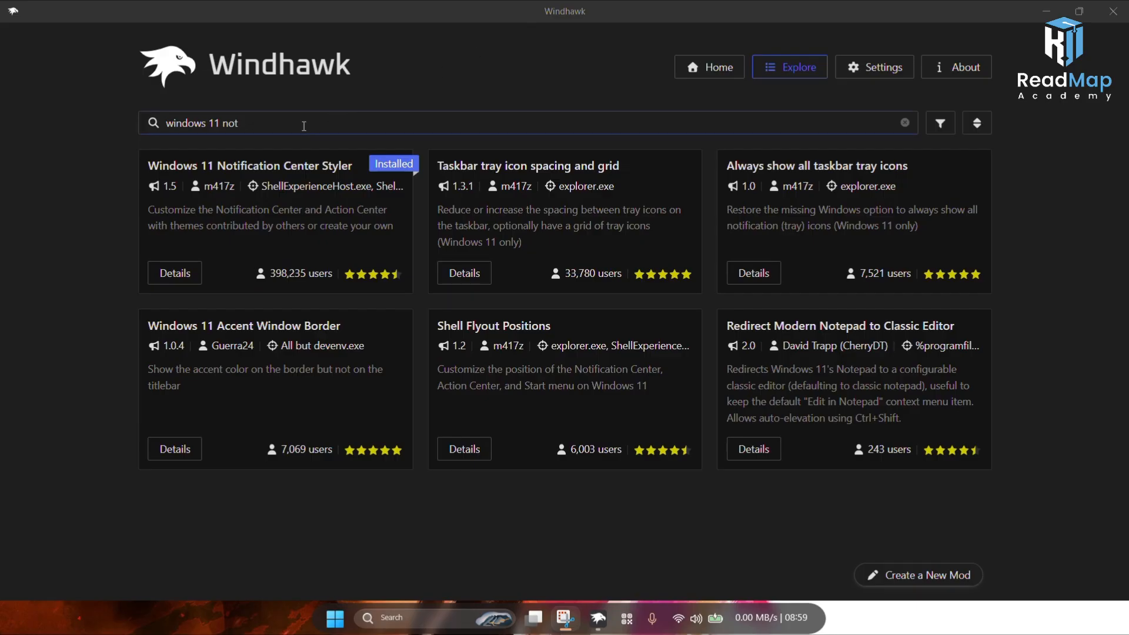
pyautogui.click(304, 124)
pyautogui.click(146, 132)
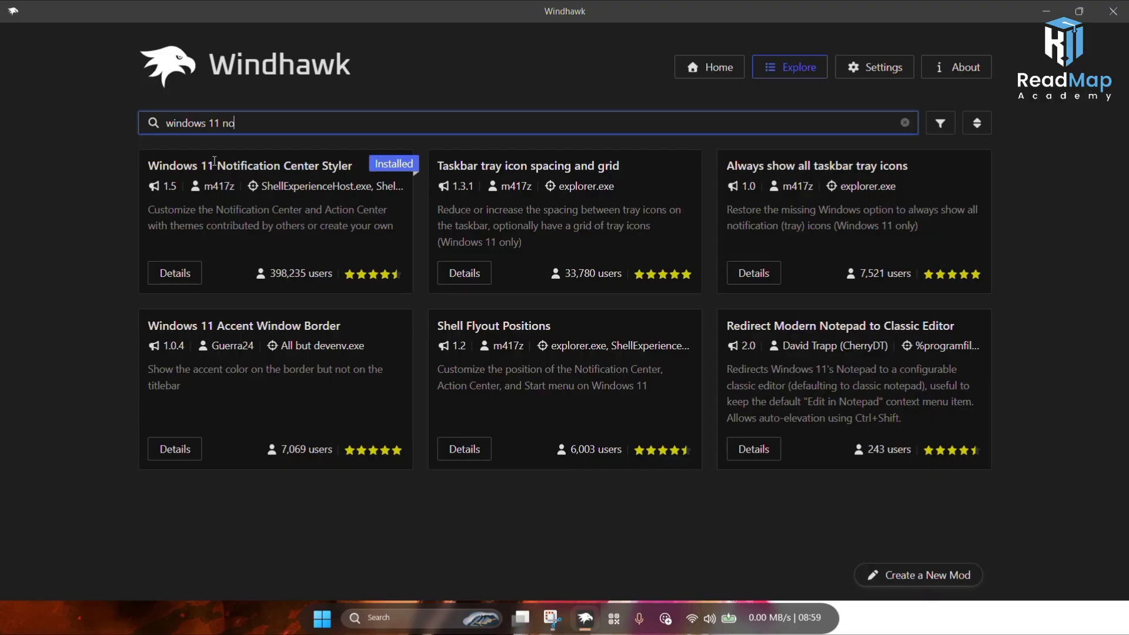
pyautogui.press('BackSpace')
pyautogui.press('BackSpace')
pyautogui.press('BackSpace')
pyautogui.press('BackSpace')
pyautogui.press('BackSpace')
pyautogui.press('BackSpace')
pyautogui.press('BackSpace')
pyautogui.press('BackSpace')
pyautogui.press('BackSpace')
pyautogui.press('BackSpace')
pyautogui.press('BackSpace')
pyautogui.press('BackSpace')
pyautogui.press('BackSpace')
pyautogui.write('u')
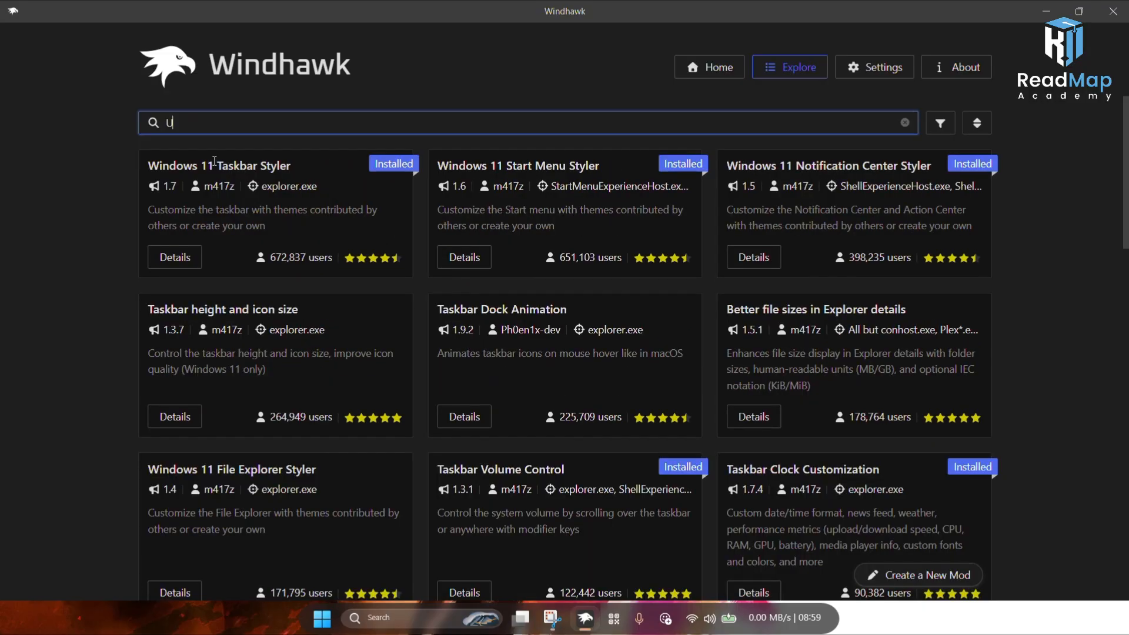
pyautogui.write('xthe')
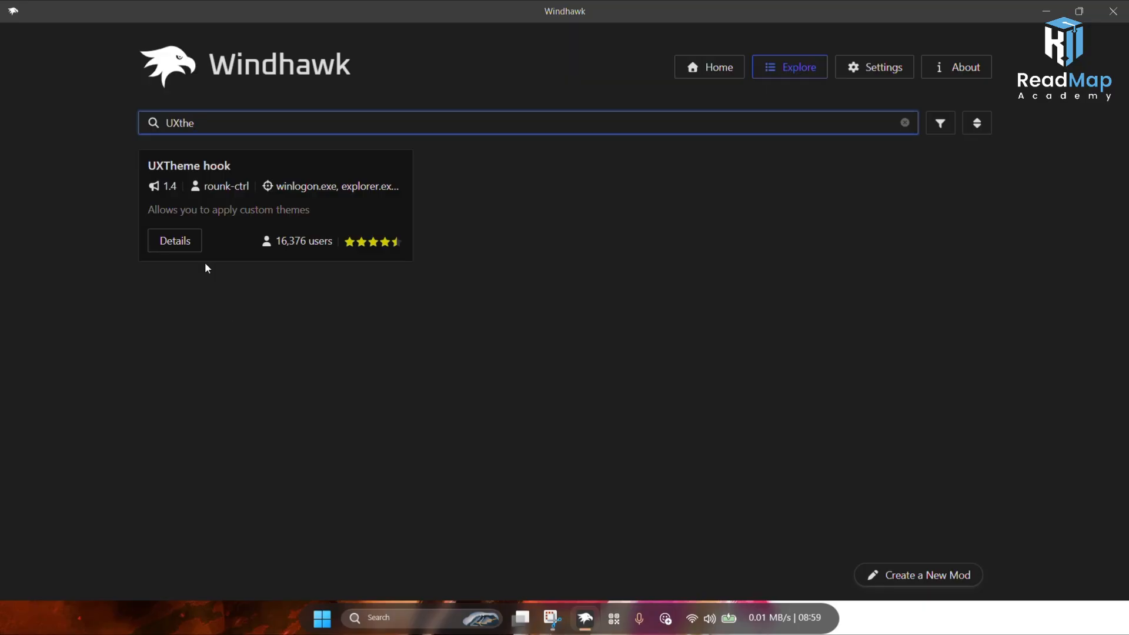
pyautogui.click(173, 247)
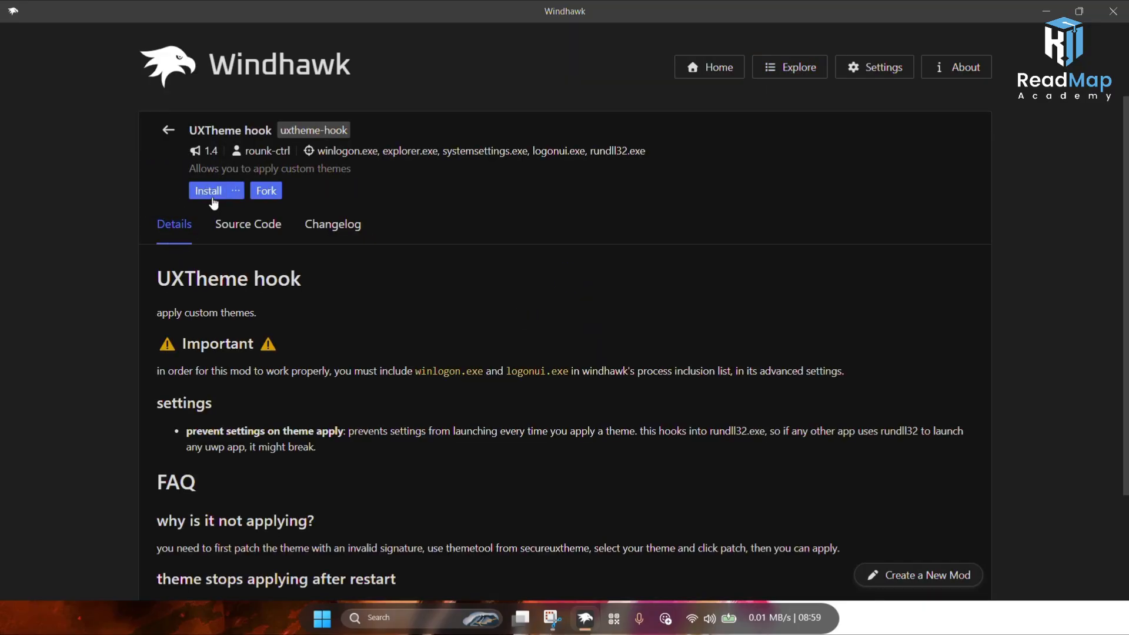
pyautogui.click(209, 191)
pyautogui.click(689, 419)
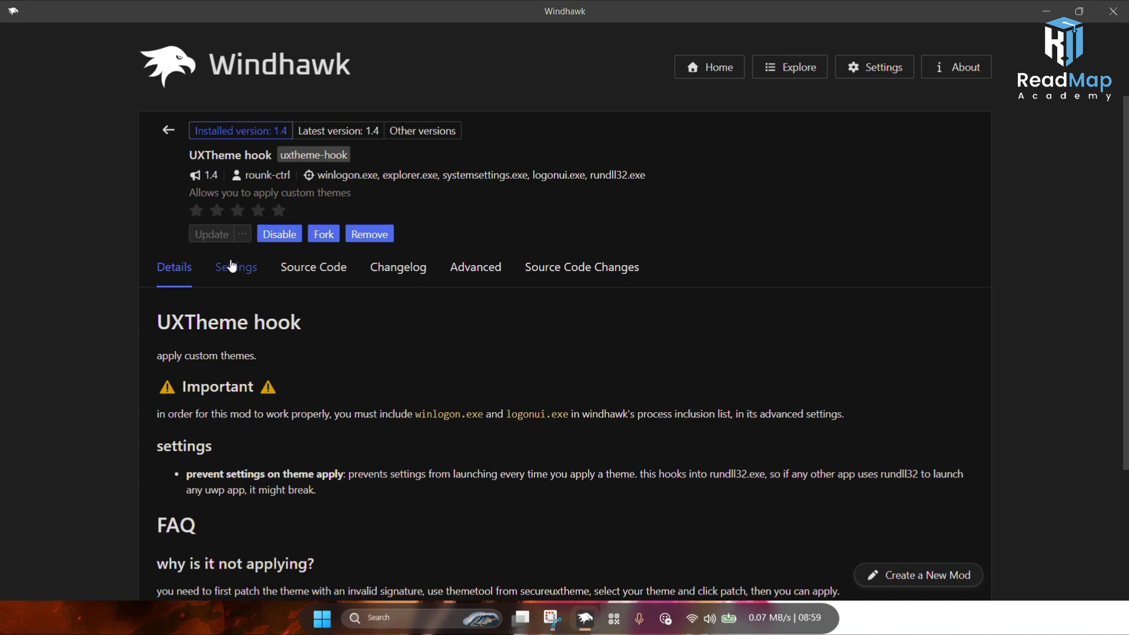
pyautogui.click(231, 267)
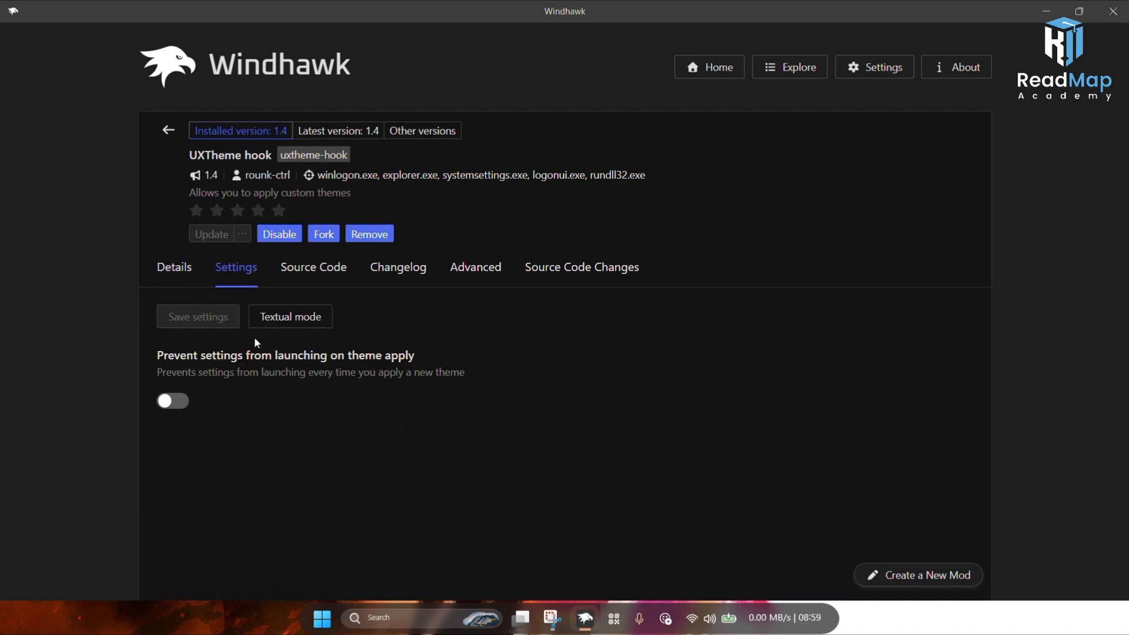
pyautogui.click(186, 270)
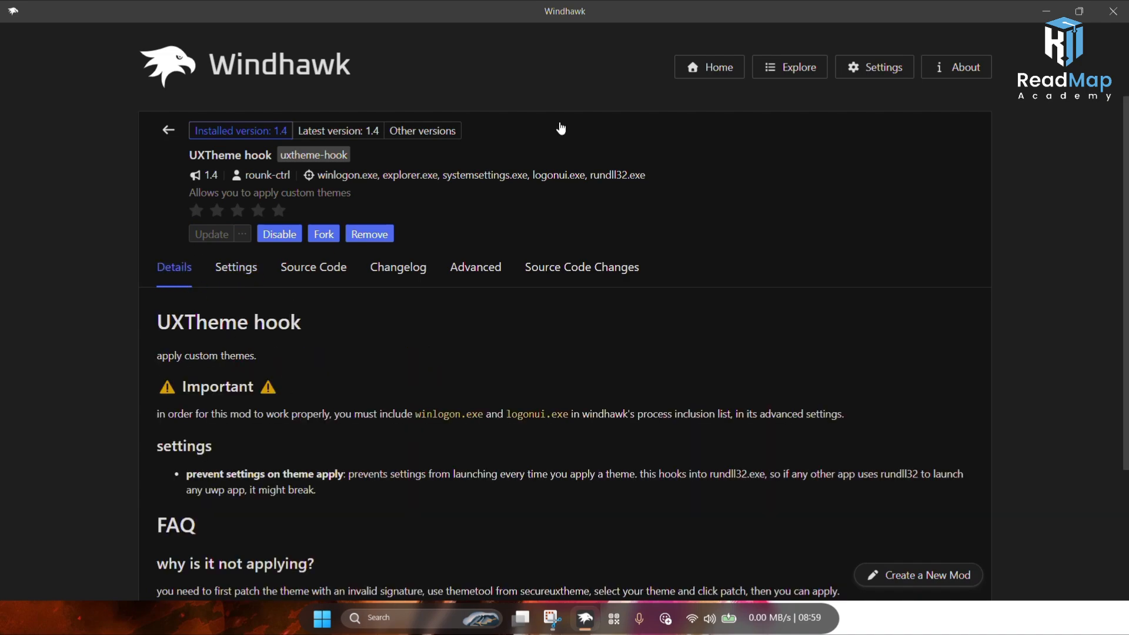
# Step: Search the mod catalog for resour and install the Resource Redirect mod, accepting the risk warning
pyautogui.click(812, 74)
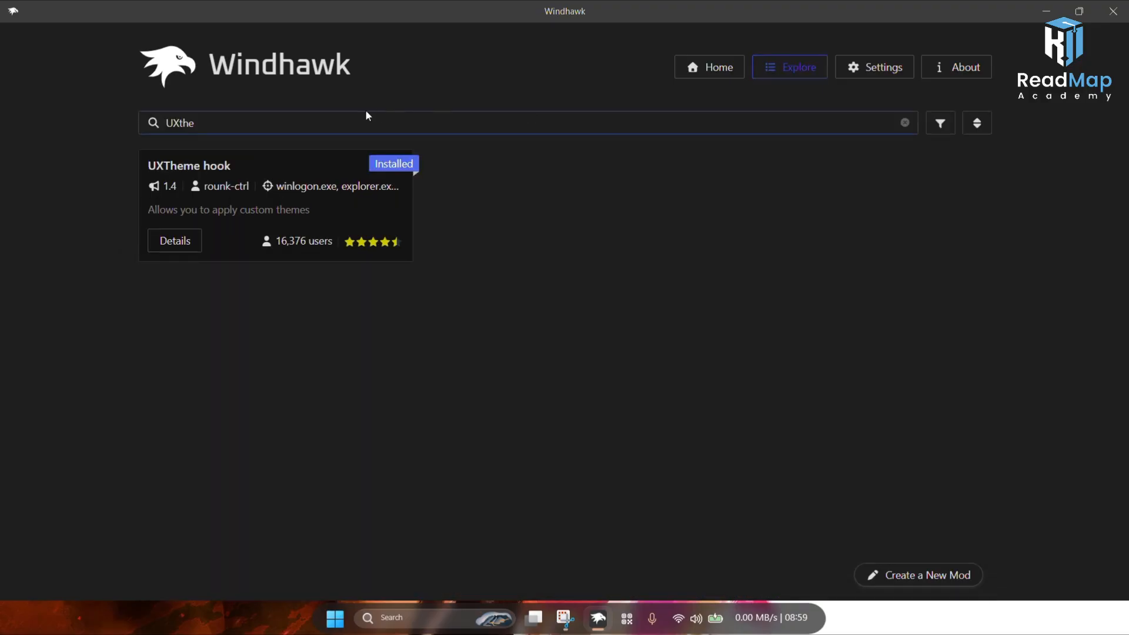
pyautogui.click(335, 117)
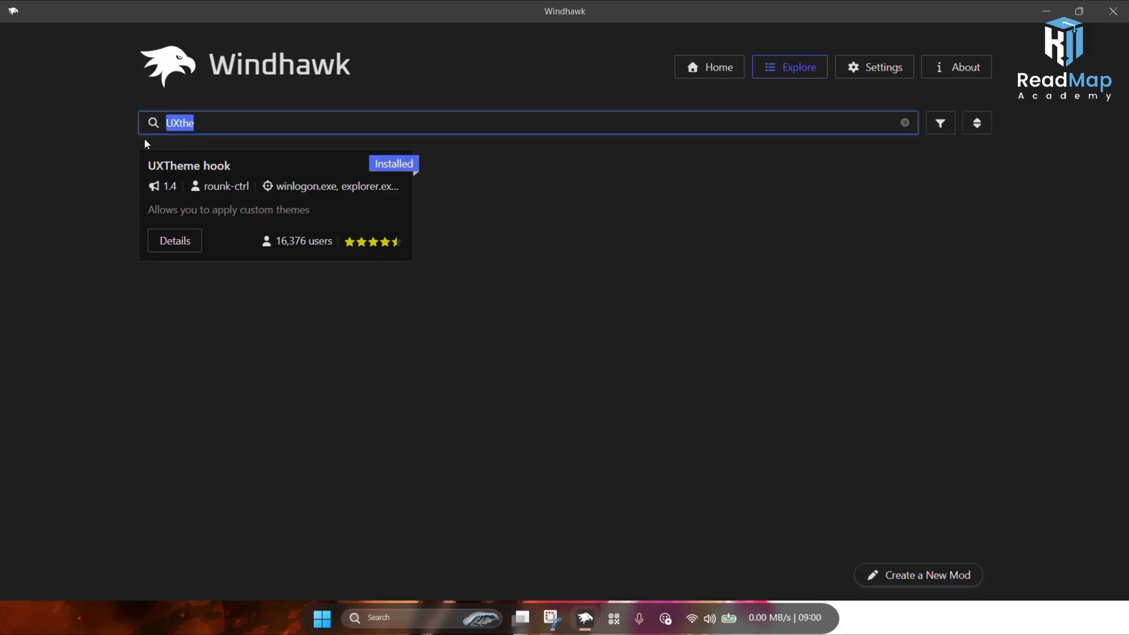
pyautogui.write('resour')
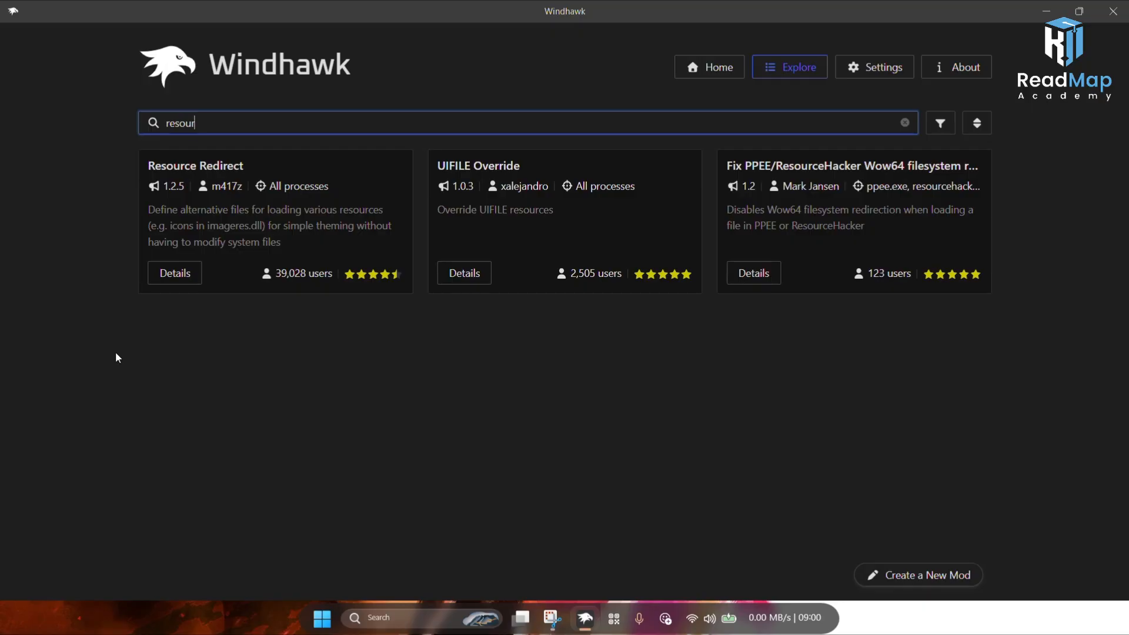
pyautogui.click(187, 282)
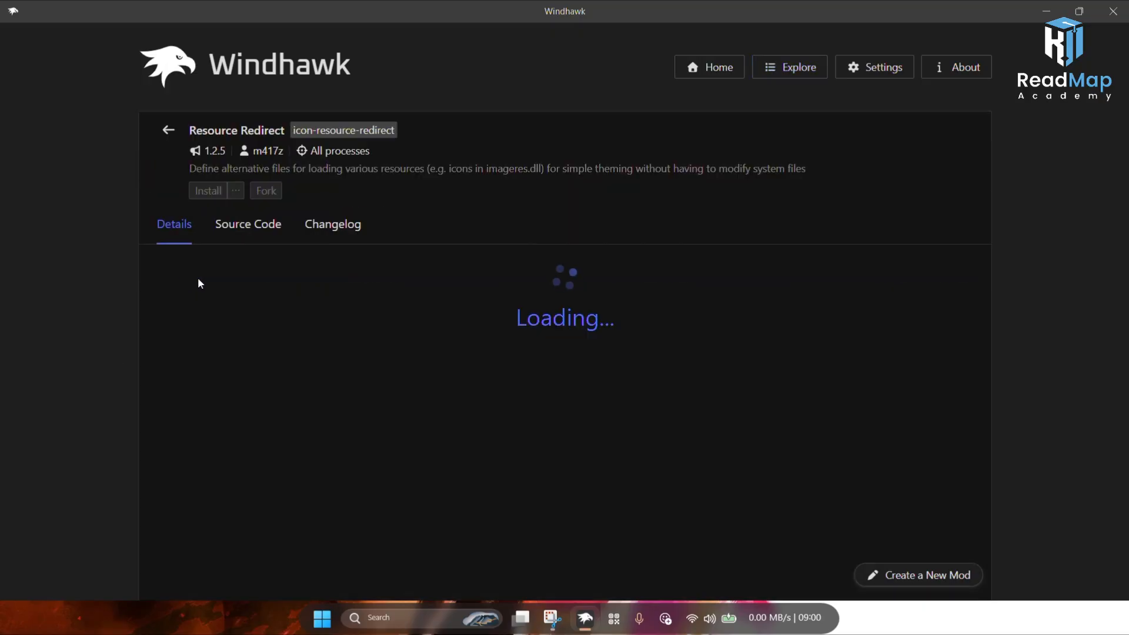
pyautogui.click(207, 191)
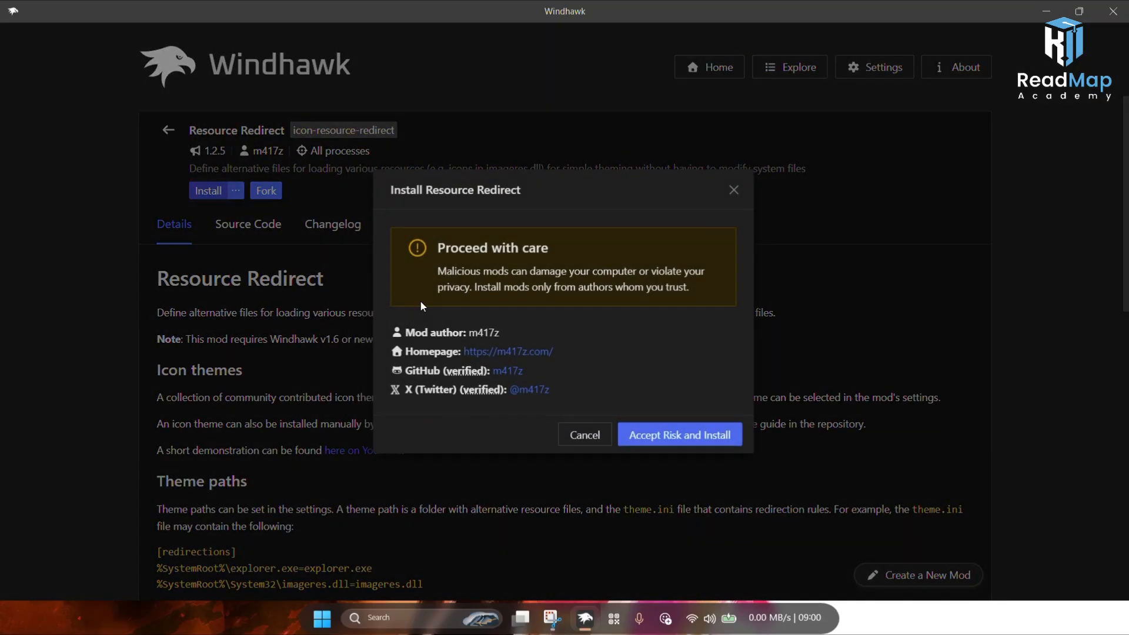
pyautogui.click(661, 436)
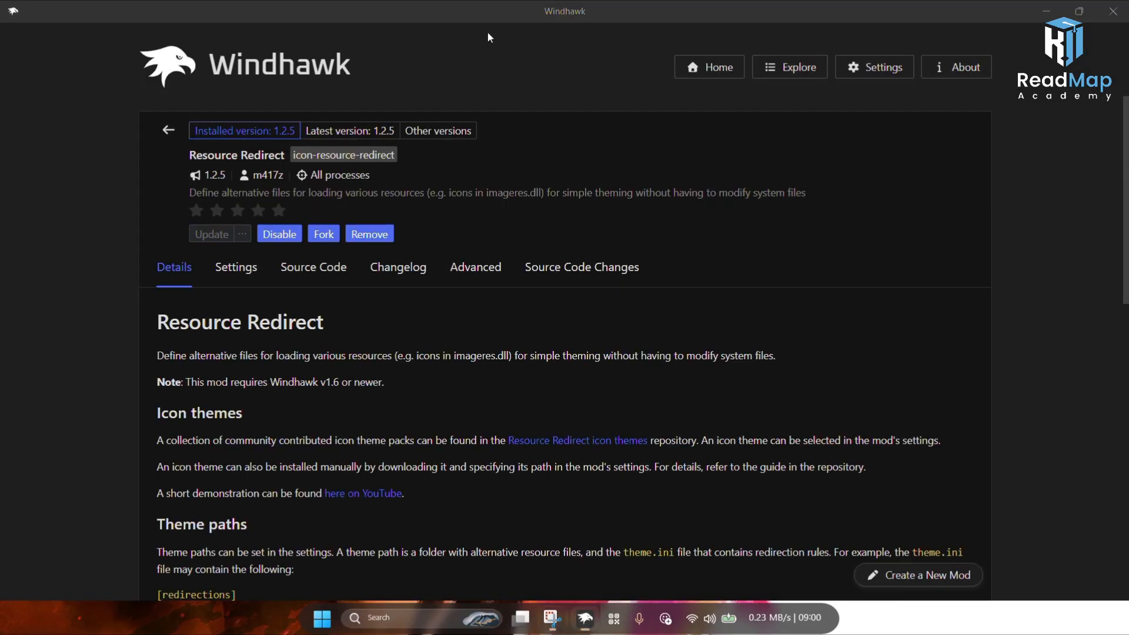
pyautogui.click(1049, 10)
pyautogui.rightClick(509, 217)
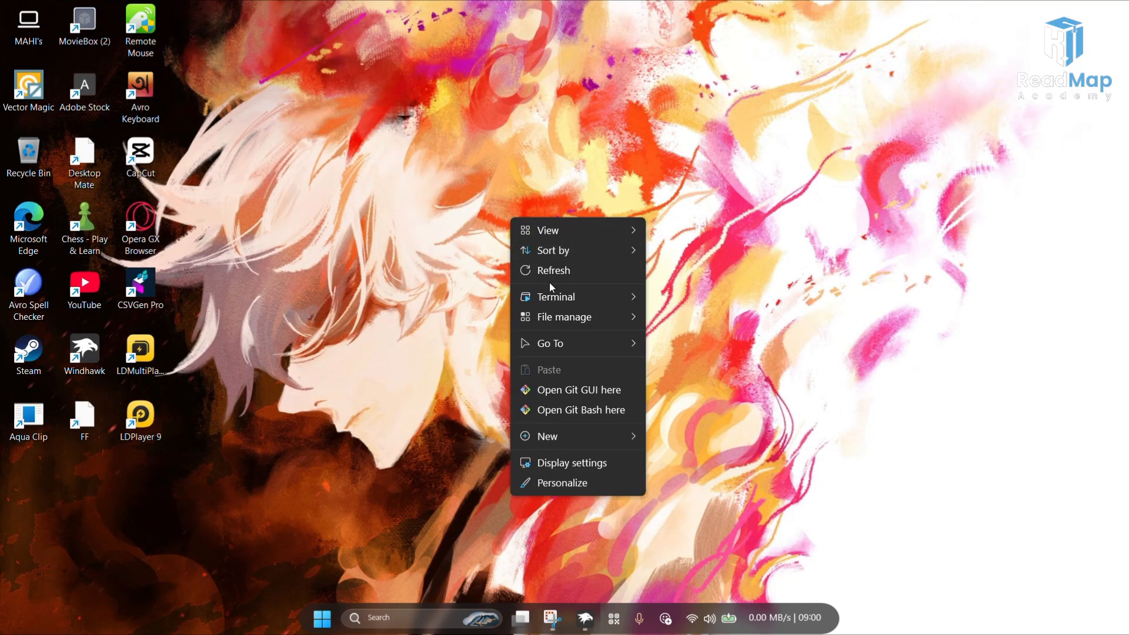
pyautogui.click(546, 272)
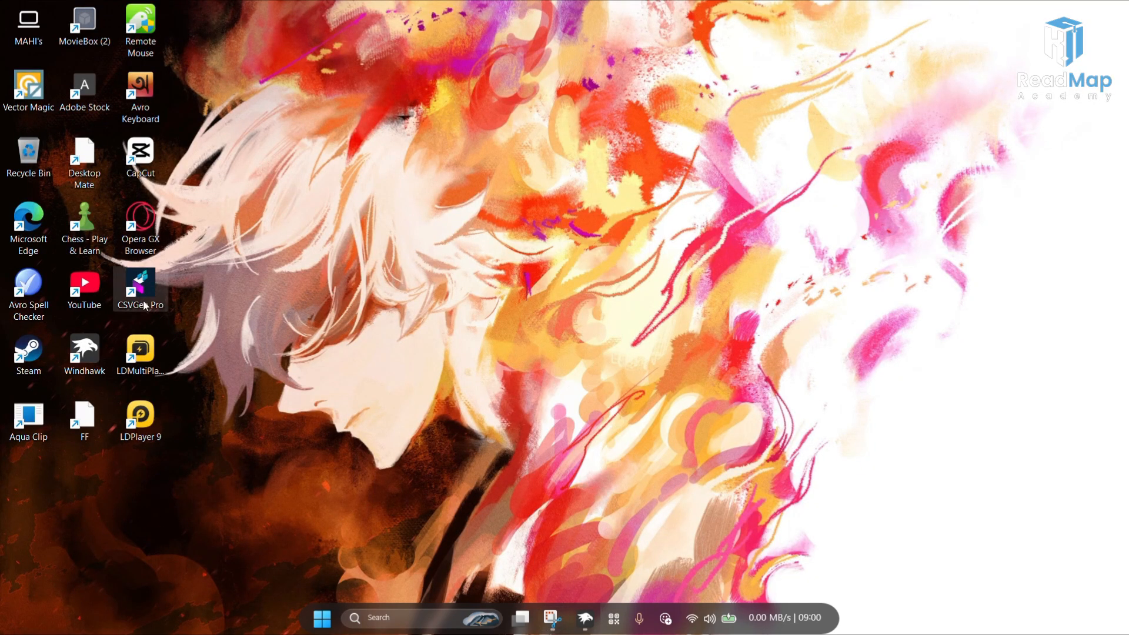
# Step: Open File Explorer and extract the WinDows12 zip archive in Downloads to its default folder
pyautogui.doubleClick(14, 34)
pyautogui.click(44, 239)
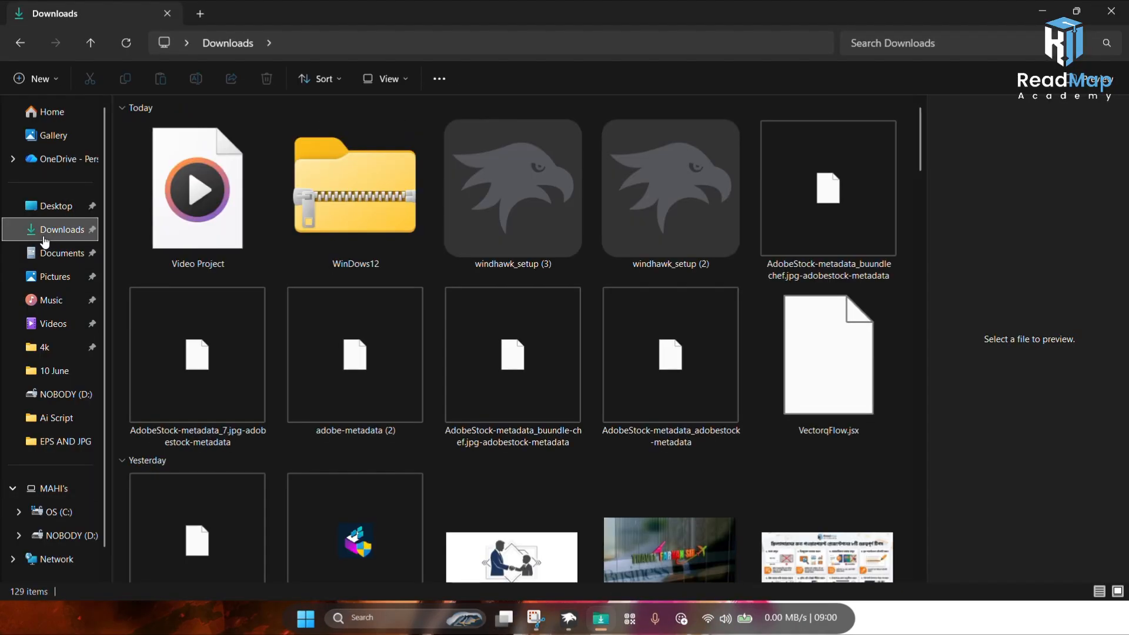
pyautogui.click(359, 212)
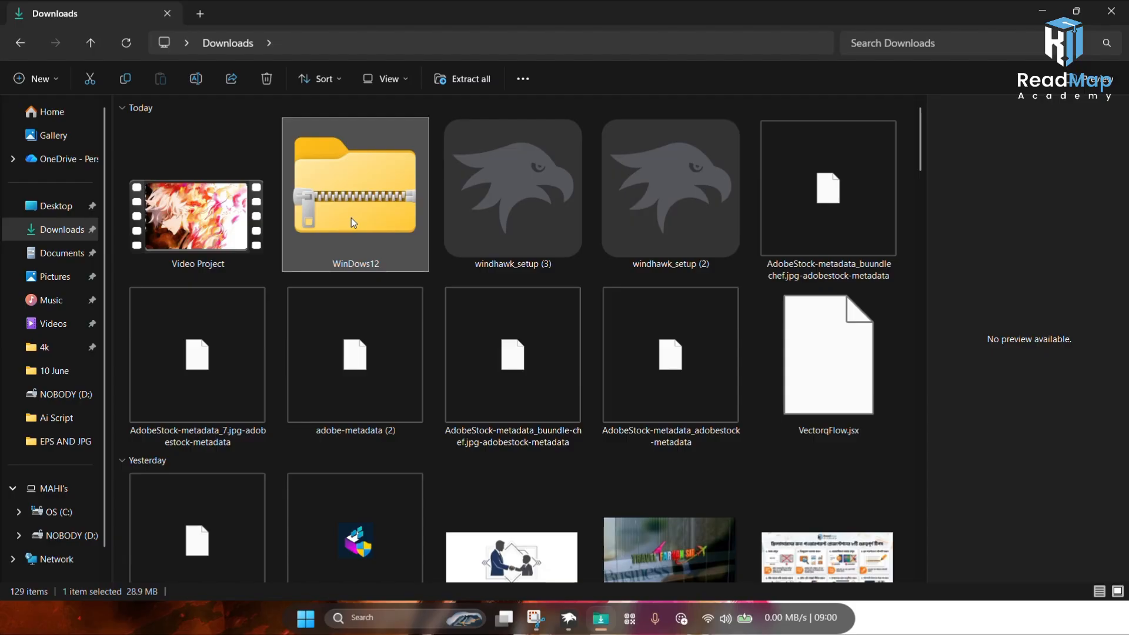
pyautogui.click(447, 69)
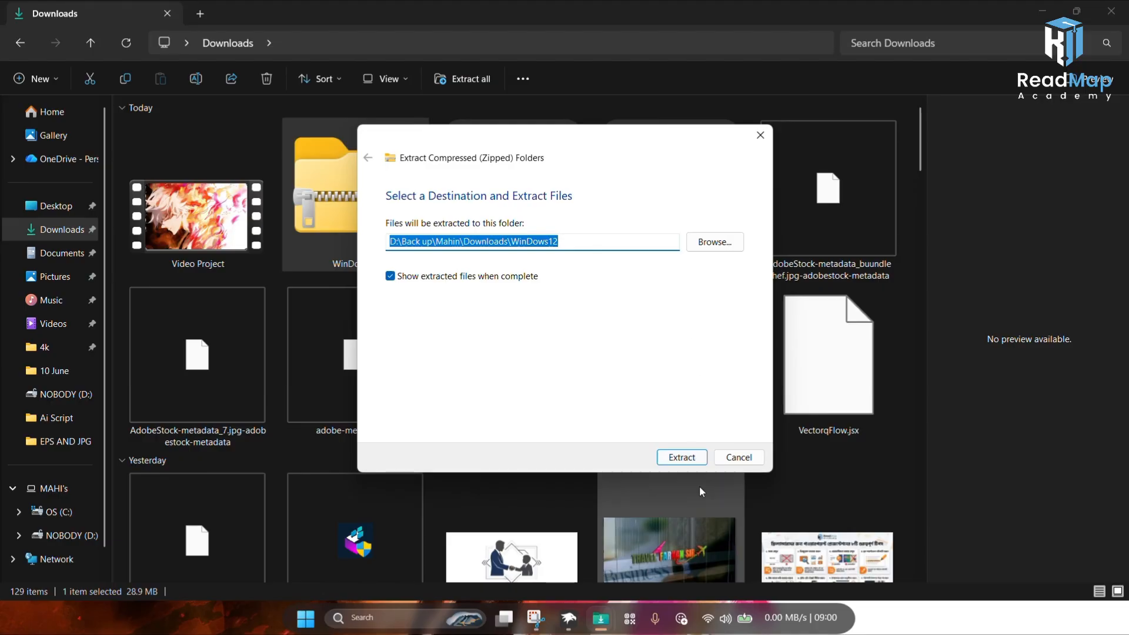
pyautogui.click(681, 458)
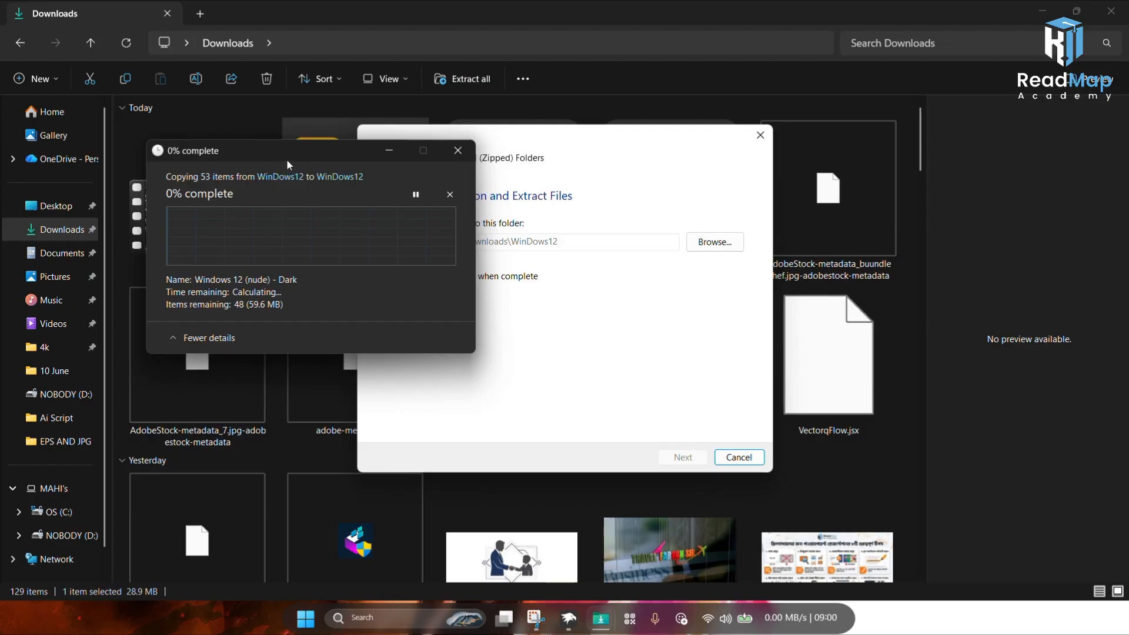
pyautogui.moveTo(287, 159)
pyautogui.mouseDown()
pyautogui.moveTo(319, 164)
pyautogui.moveTo(297, 163)
pyautogui.mouseUp()
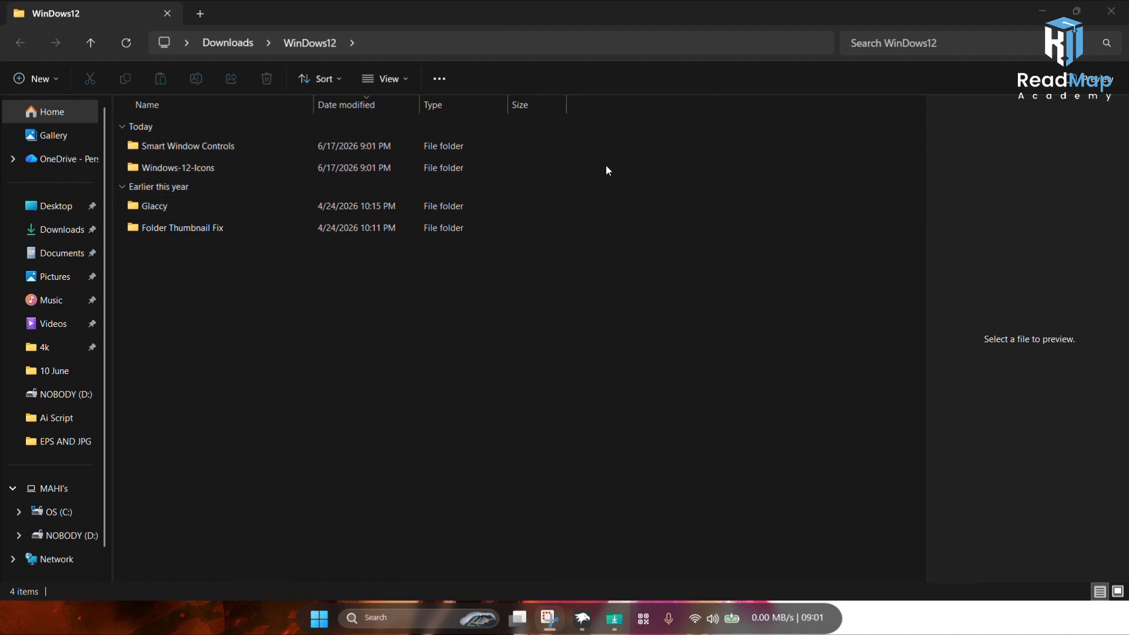
# Step: Move the Smart Window Controls and Windows-12-Icons folders into a new folder named WINDOWS 12 on the C: drive
pyautogui.moveTo(586, 175); pyautogui.dragTo(436, 150)
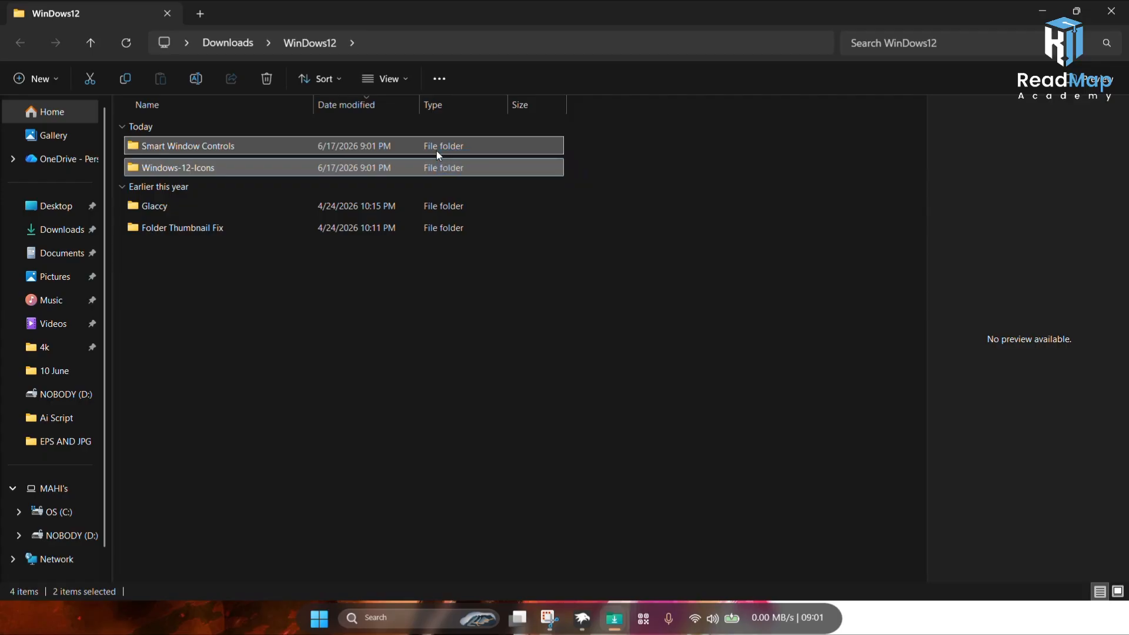
pyautogui.click(80, 83)
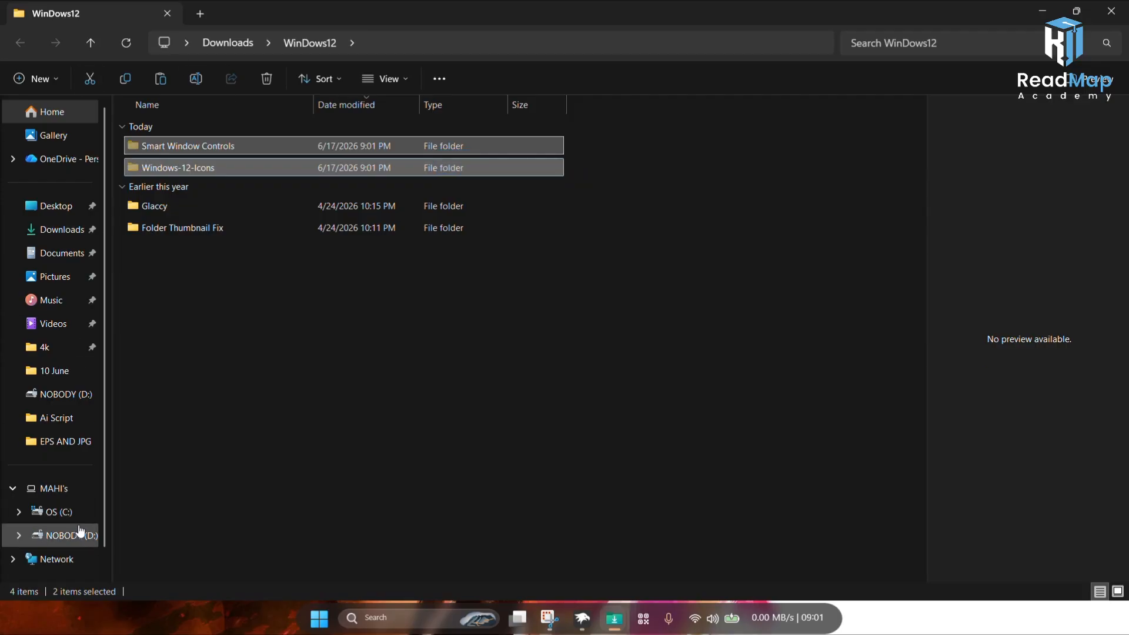
pyautogui.click(68, 492)
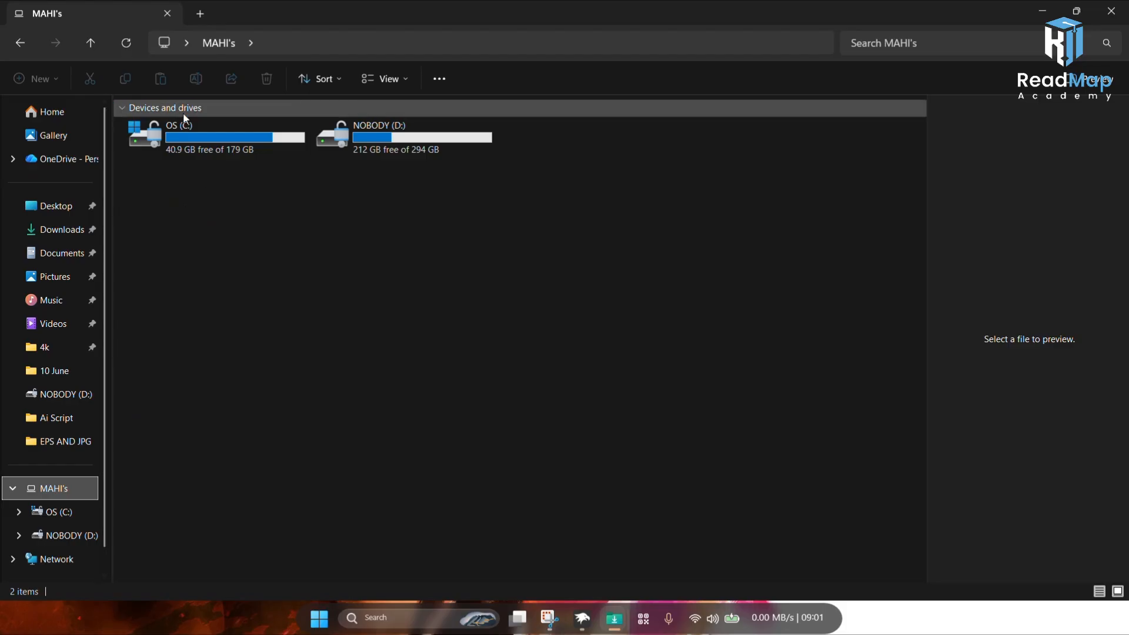
pyautogui.click(190, 150)
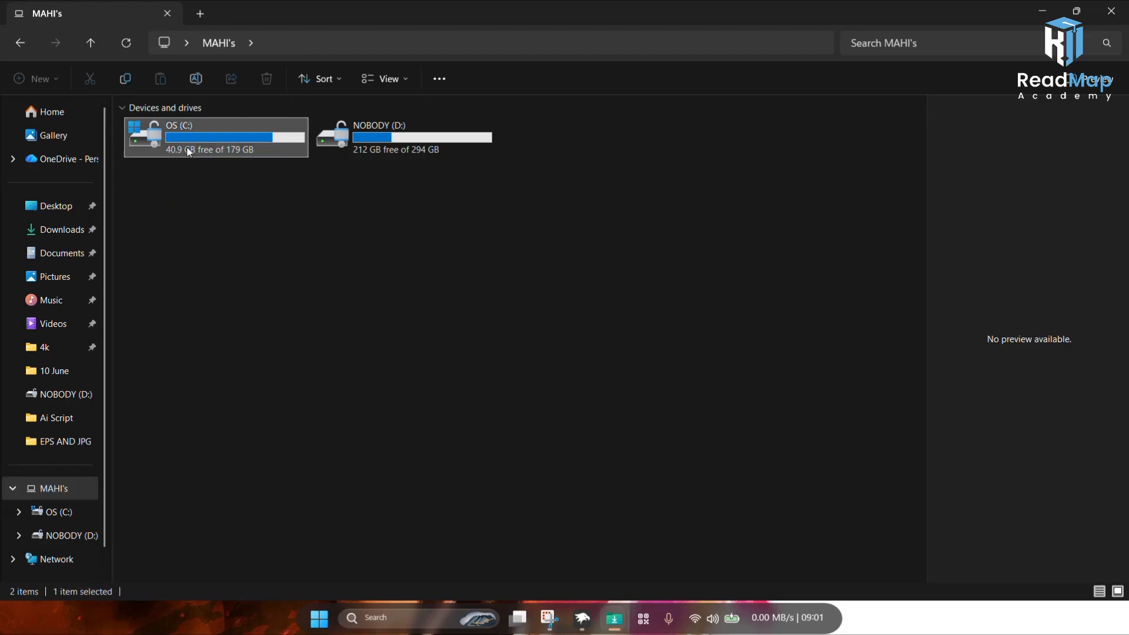
pyautogui.doubleClick(190, 152)
pyautogui.rightClick(349, 465)
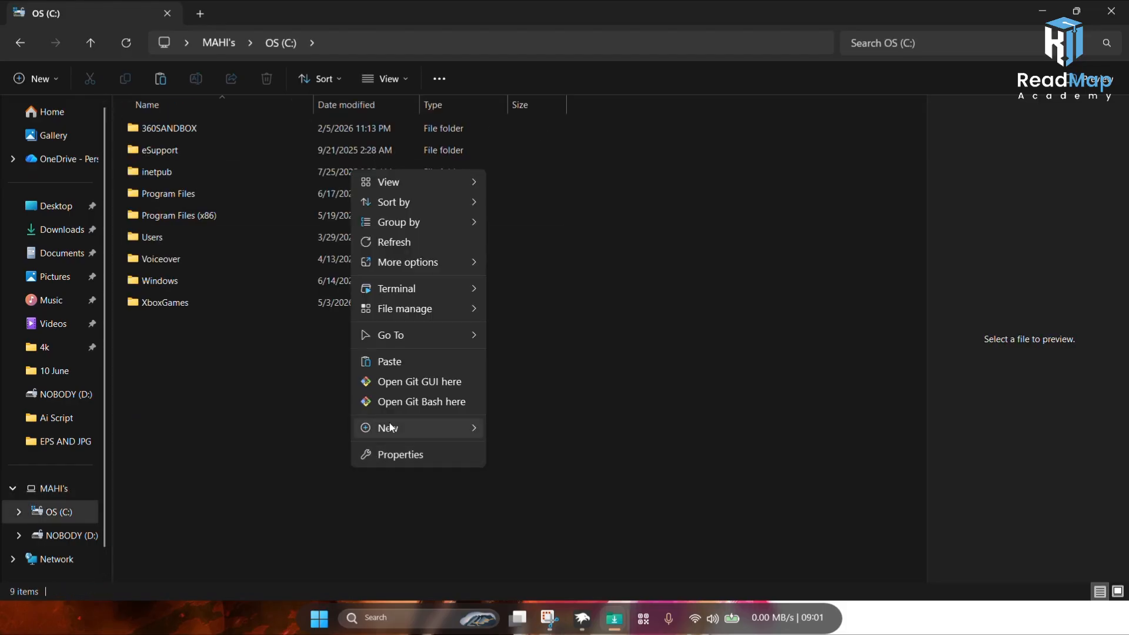
pyautogui.moveTo(391, 426)
pyautogui.click(508, 421)
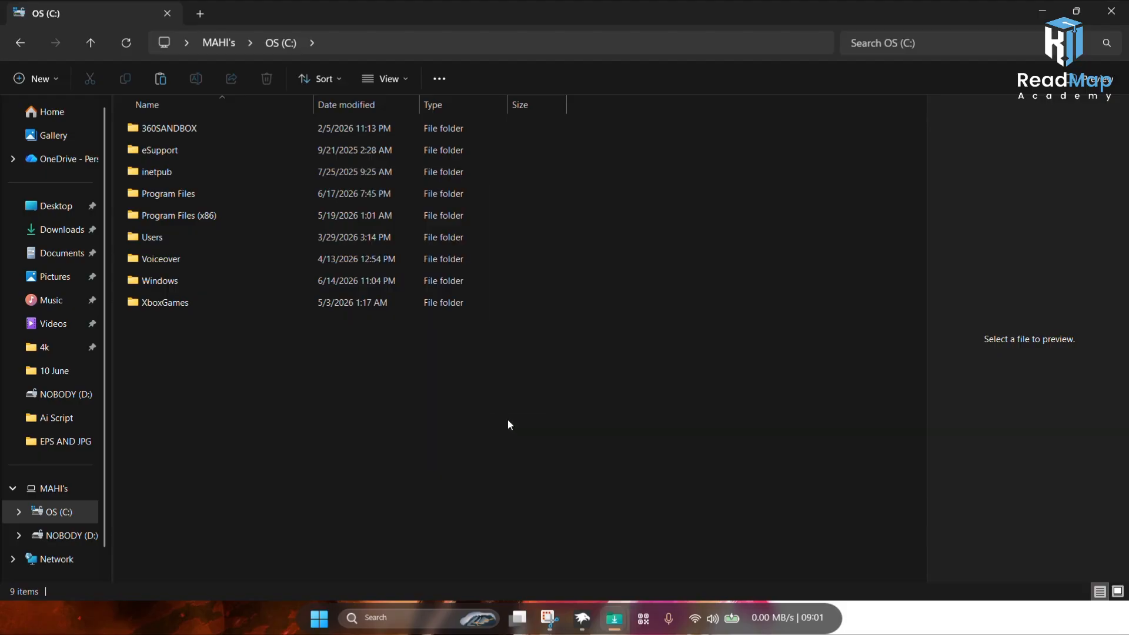
pyautogui.write('WINDOWS')
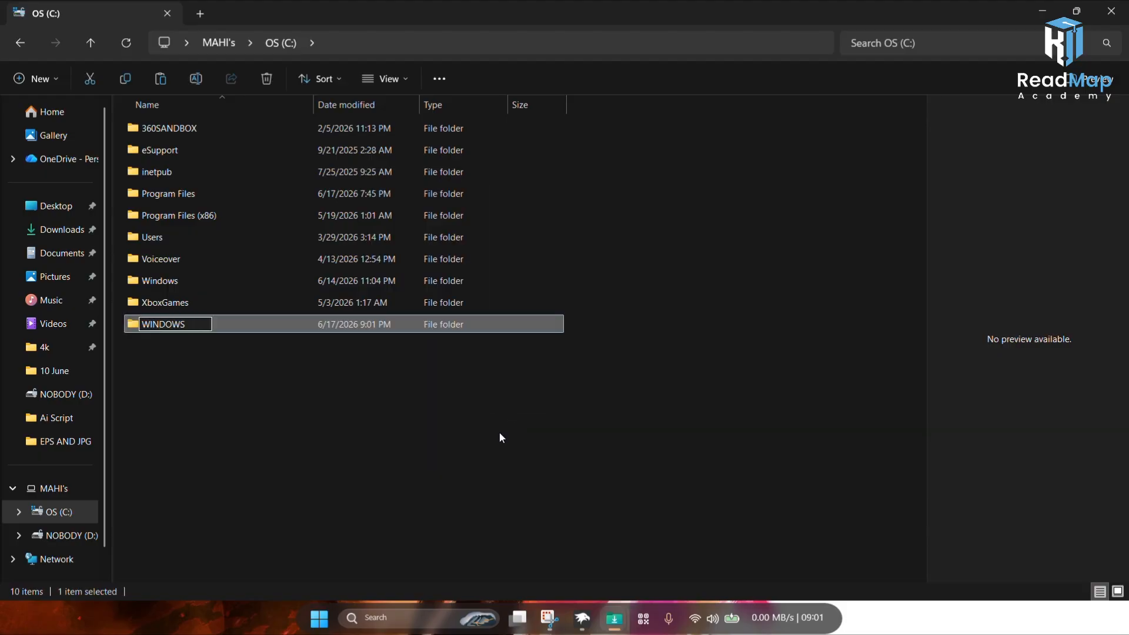
pyautogui.write(' 12')
pyautogui.press('Return')
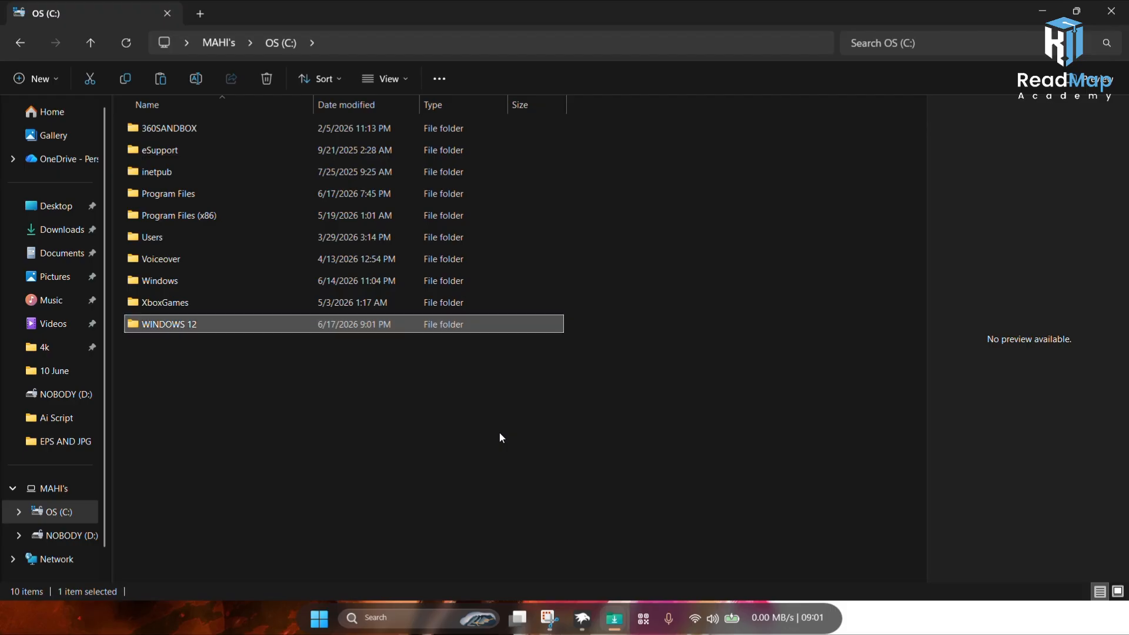
pyautogui.press('Return')
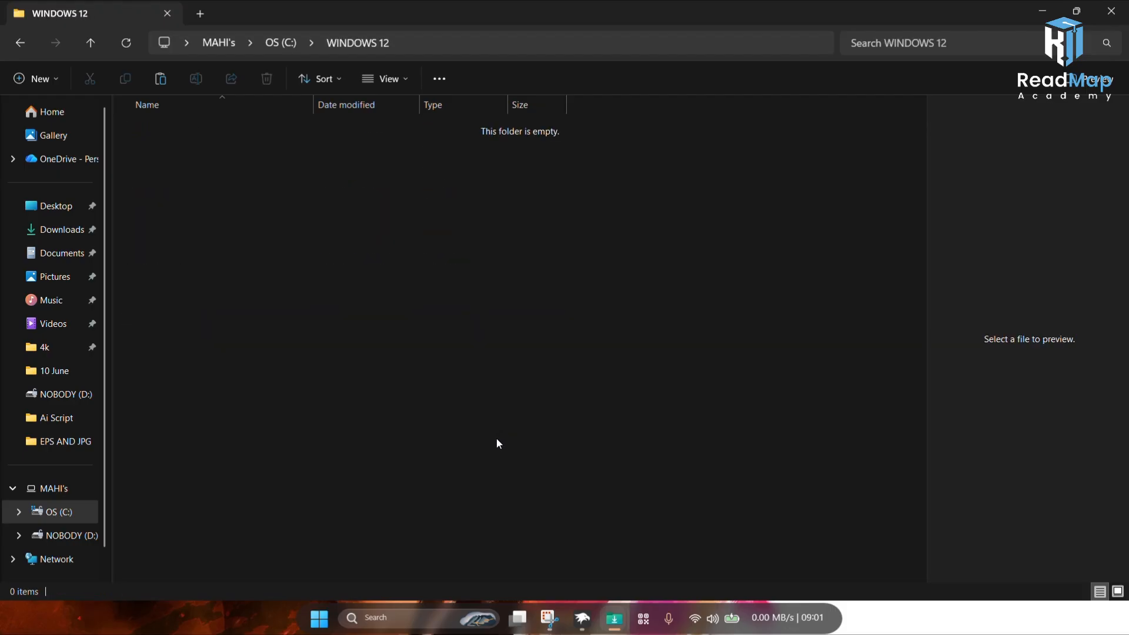
pyautogui.hotkey('ctrl', 'v')
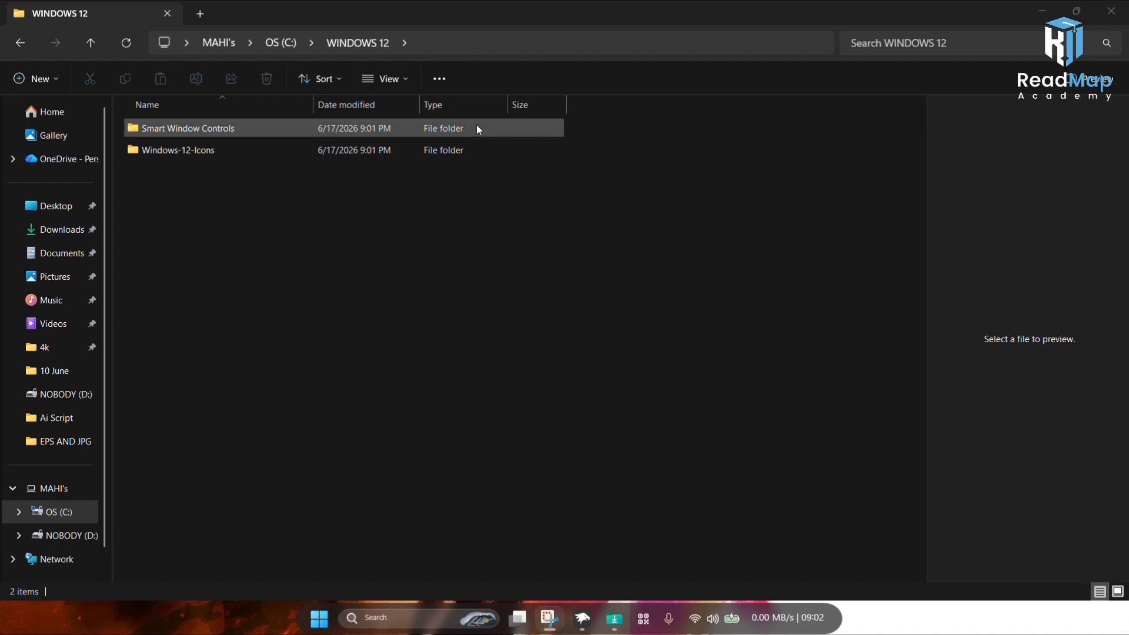
# Step: Open the Smart Window Controls folder and copy all of its contents
pyautogui.doubleClick(477, 127)
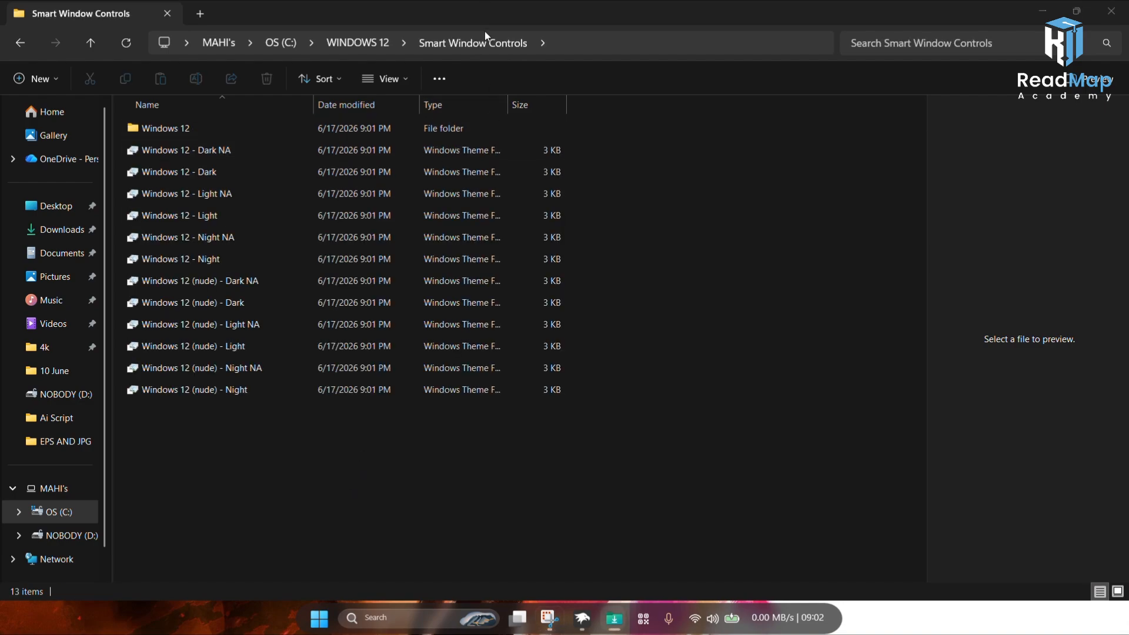
pyautogui.moveTo(528, 459); pyautogui.dragTo(420, 128)
pyautogui.click(124, 78)
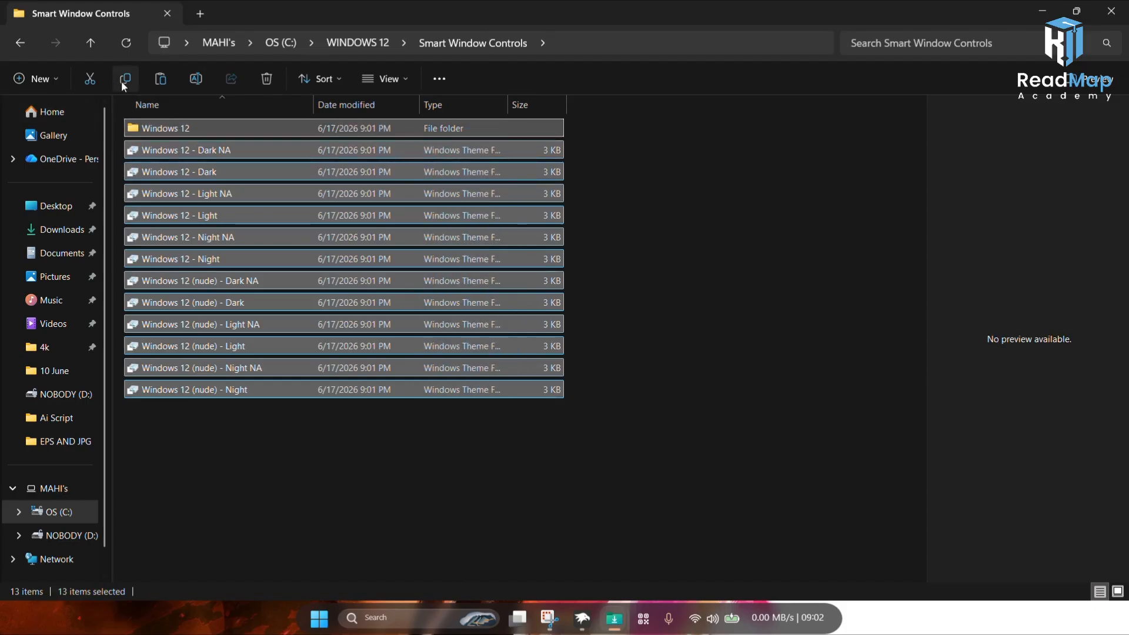
# Step: Open the Themes folder inside C:\Windows\Resources
pyautogui.click(23, 47)
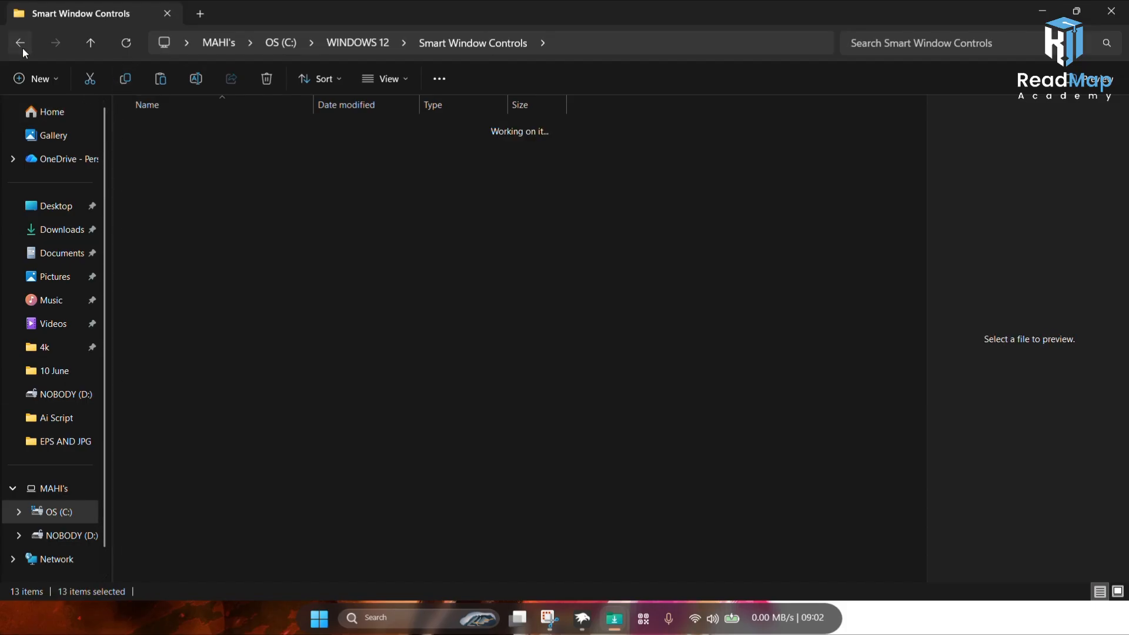
pyautogui.click(23, 48)
pyautogui.click(23, 47)
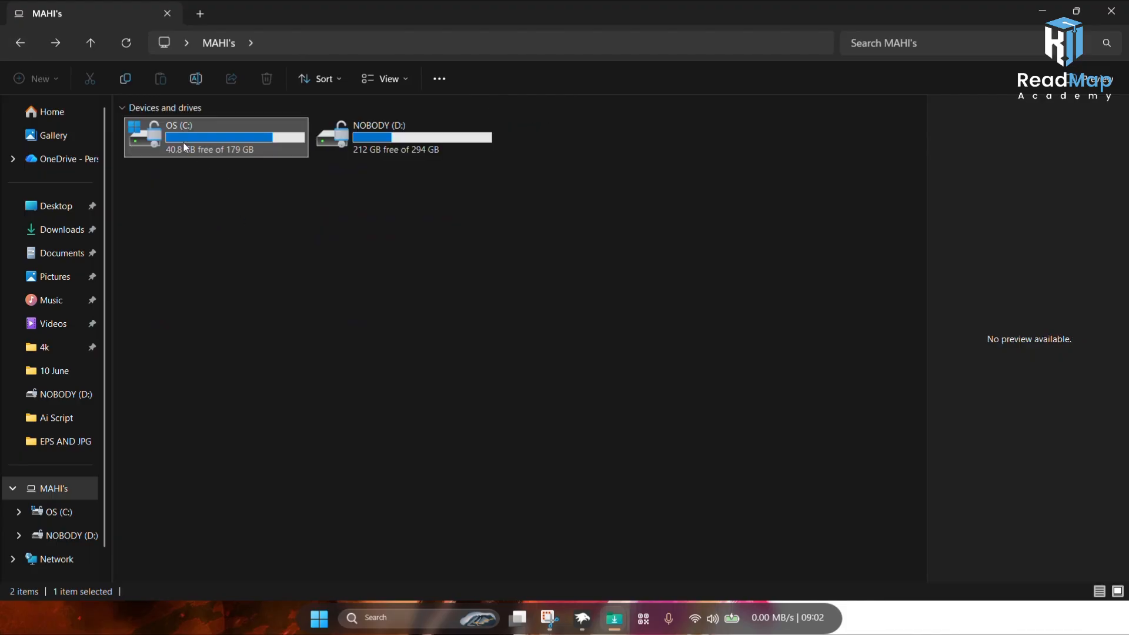
pyautogui.doubleClick(209, 128)
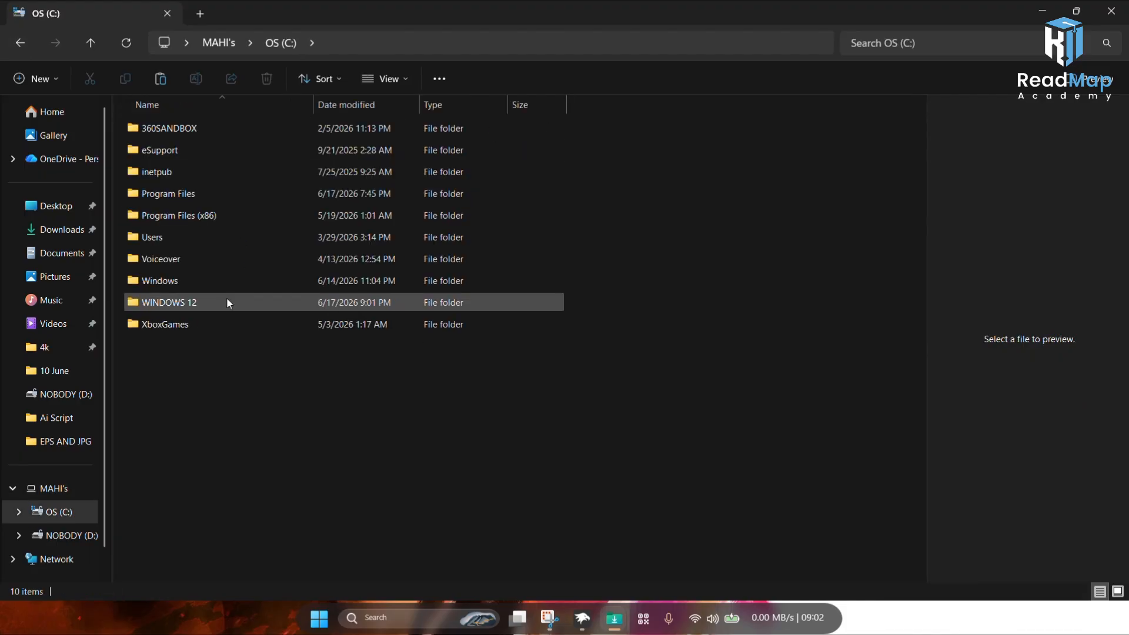
pyautogui.doubleClick(175, 285)
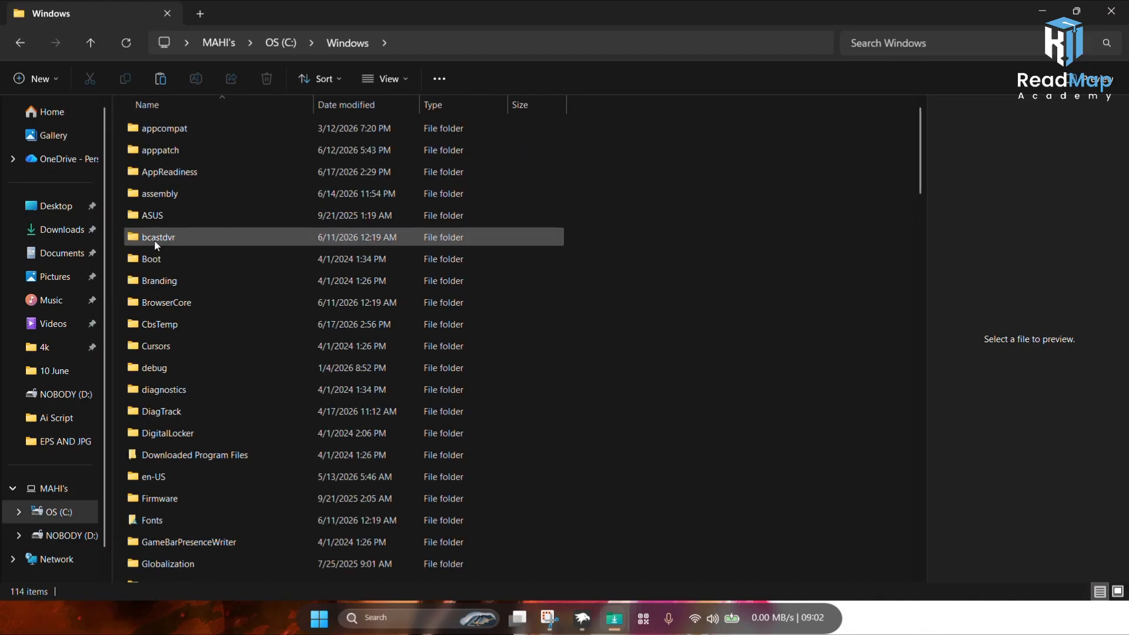
pyautogui.scroll(-1, 254, 421)
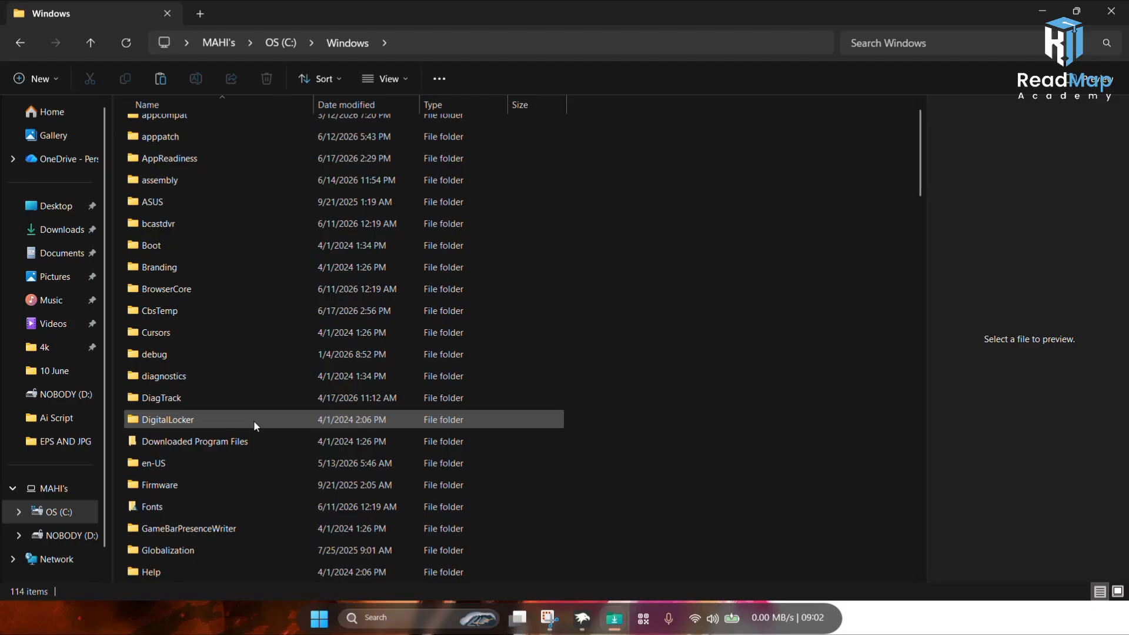
pyautogui.scroll(-1, 253, 421)
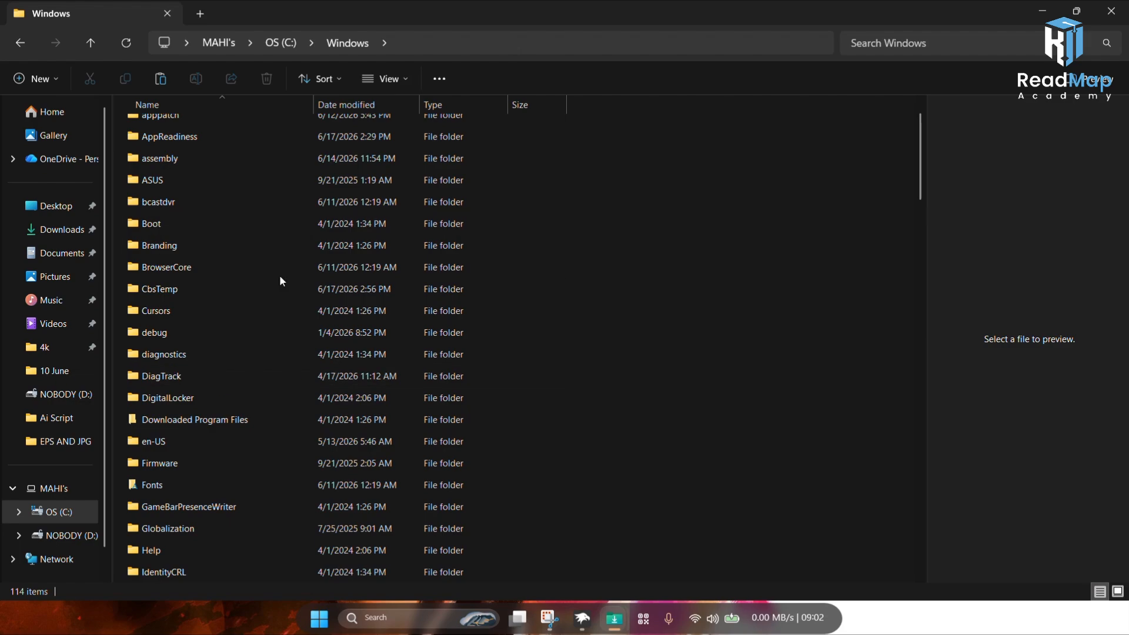
pyautogui.scroll(-1, 372, 511)
pyautogui.scroll(-3, 371, 510)
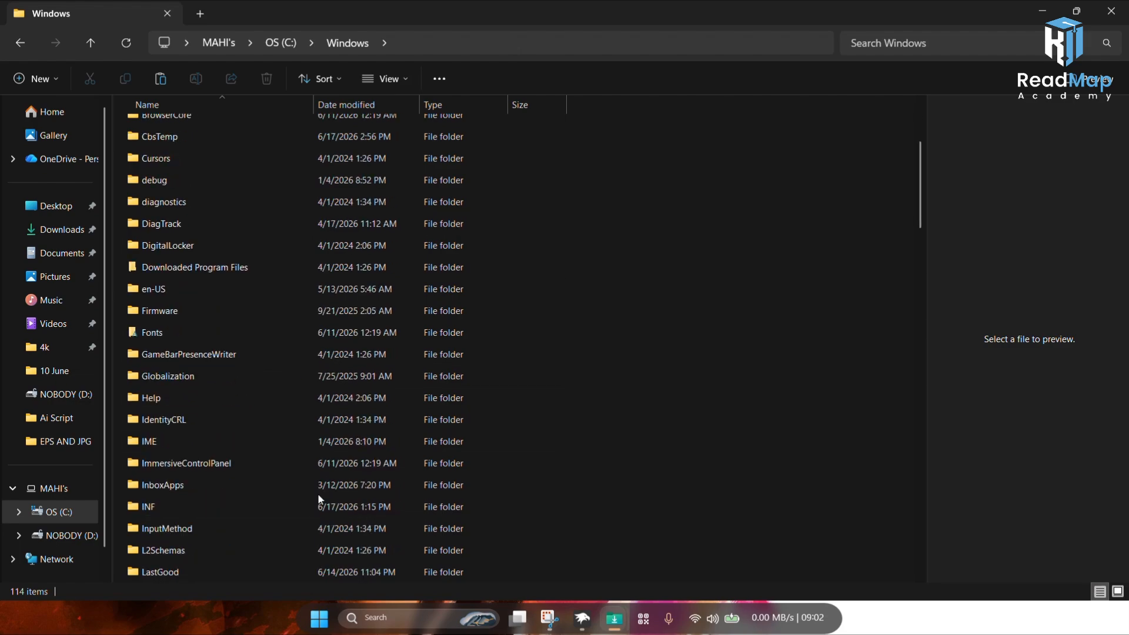
pyautogui.scroll(-4, 224, 528)
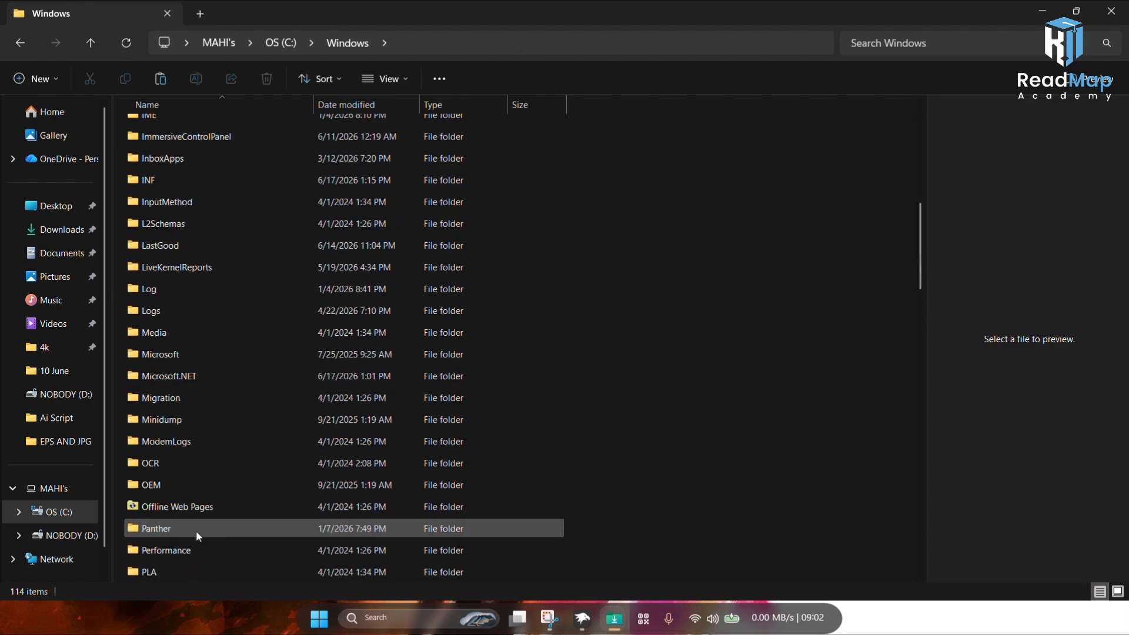
pyautogui.scroll(-2, 288, 546)
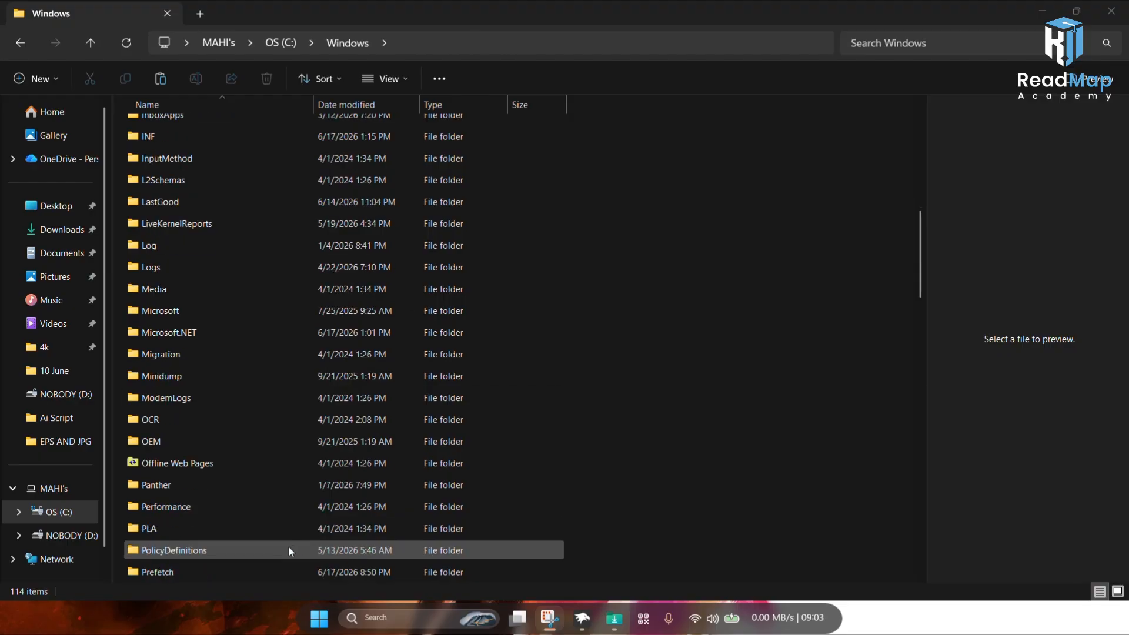
pyautogui.scroll(-1, 207, 555)
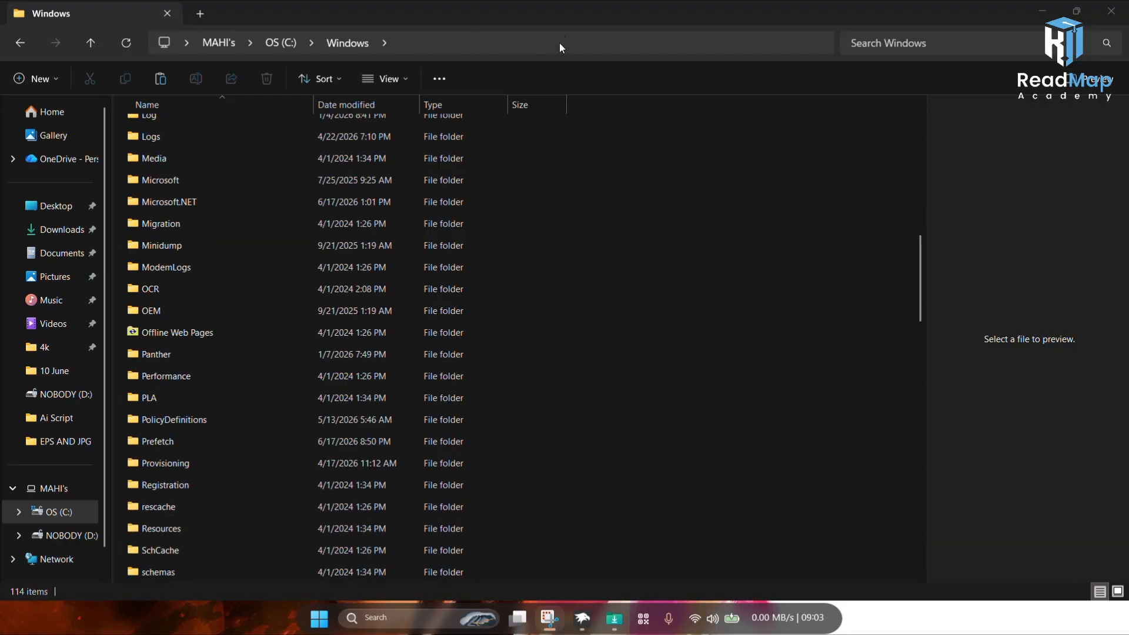
pyautogui.doubleClick(183, 528)
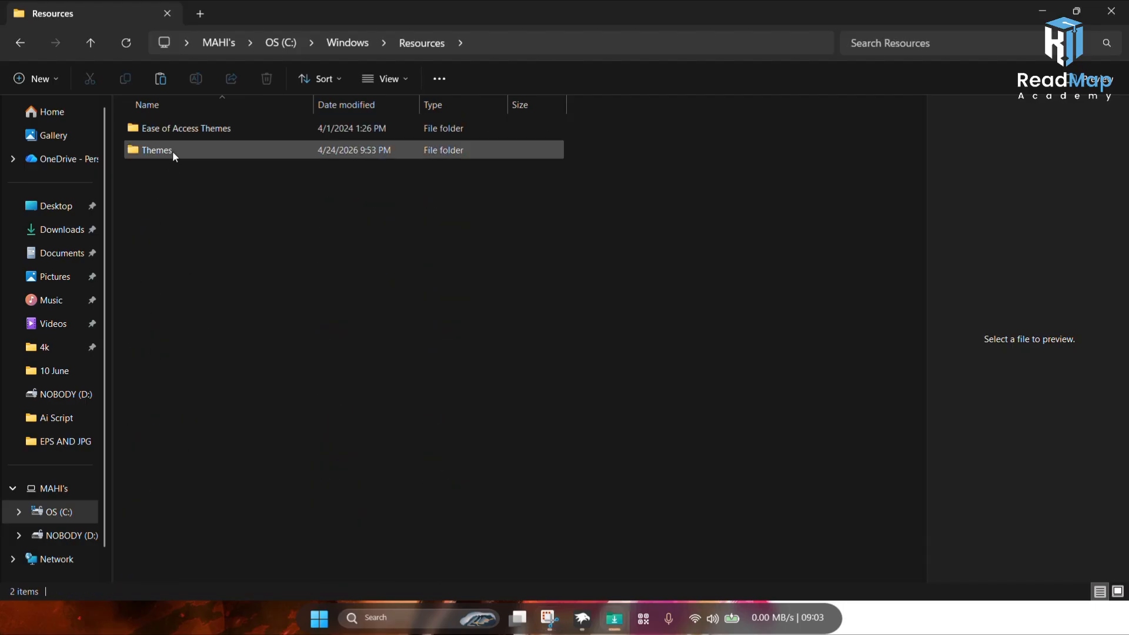
pyautogui.doubleClick(173, 152)
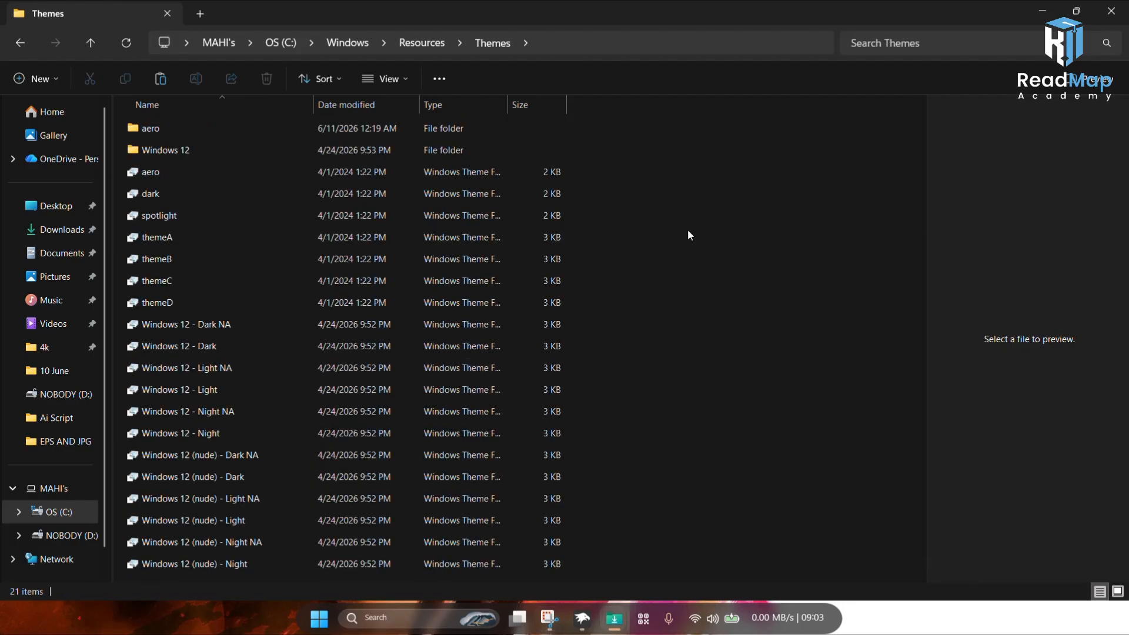
# Step: Paste the copied Windows 12 theme files into the Themes folder, granting administrator permission for all current items
pyautogui.hotkey('ctrl', 'v')
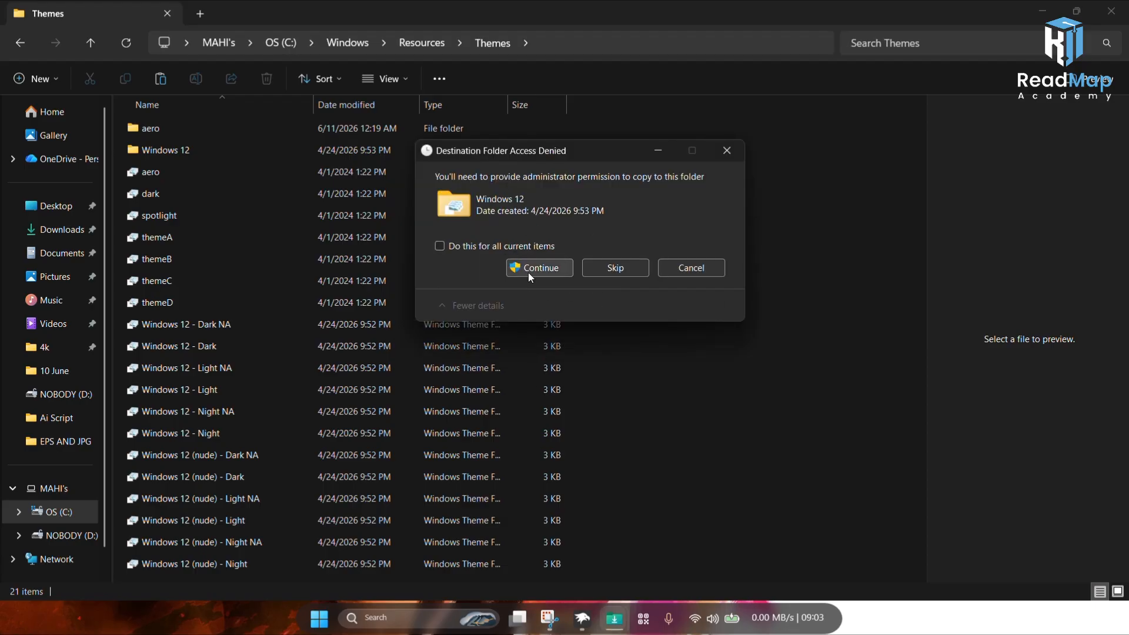
pyautogui.click(528, 272)
pyautogui.click(529, 272)
pyautogui.click(529, 272)
pyautogui.click(439, 247)
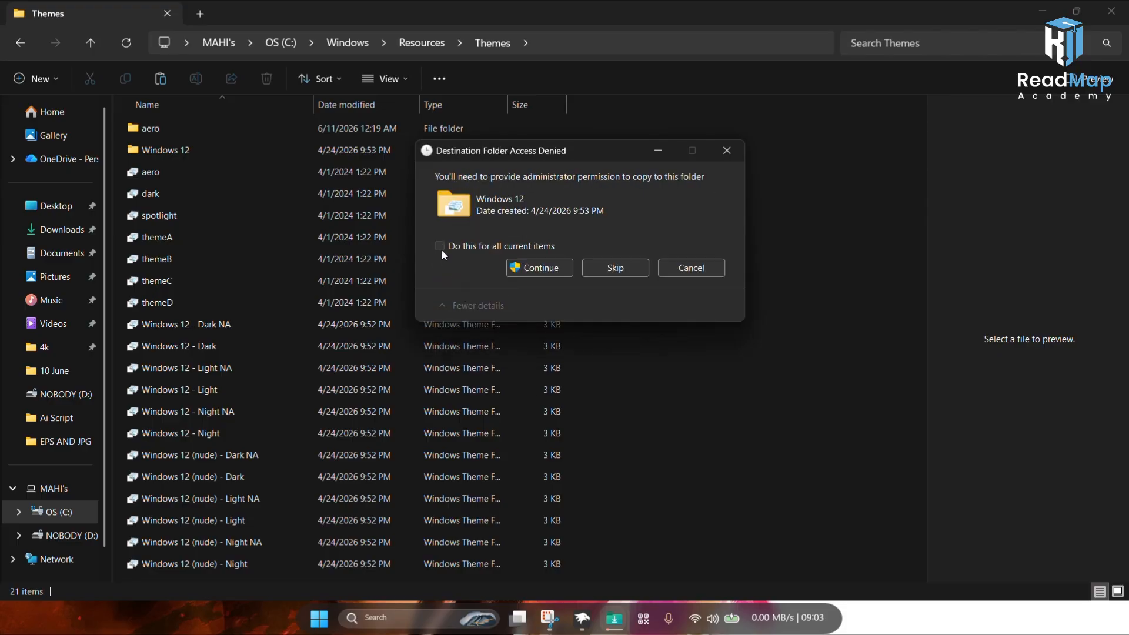
pyautogui.click(529, 267)
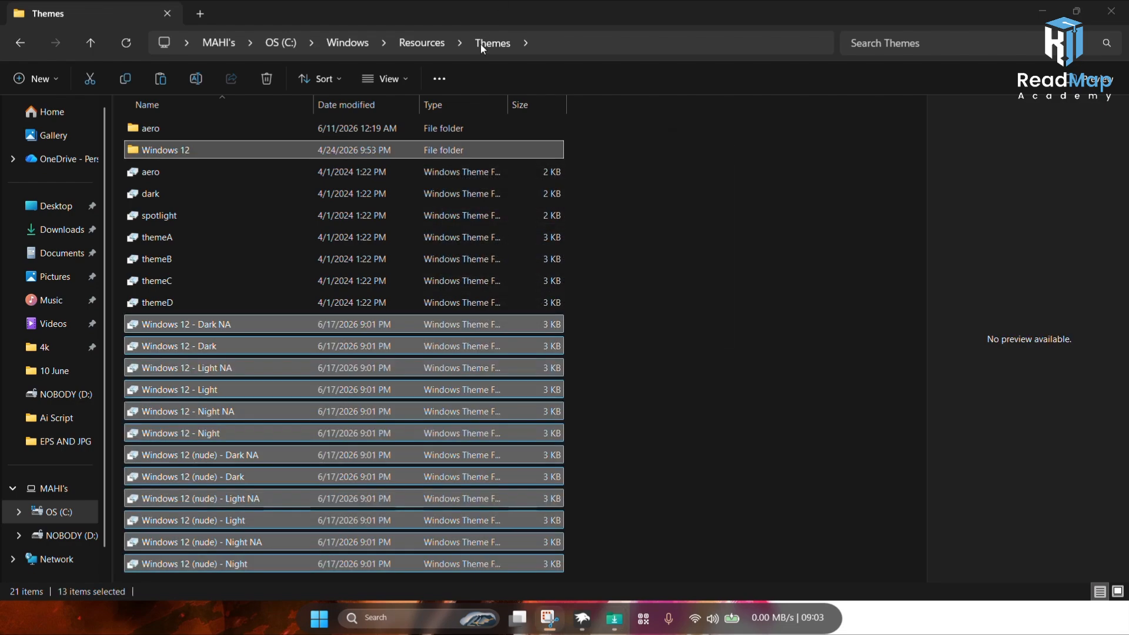
# Step: Open Settings, go to Personalization Themes, and apply one of the dark Windows 12 themes
pyautogui.click(760, 268)
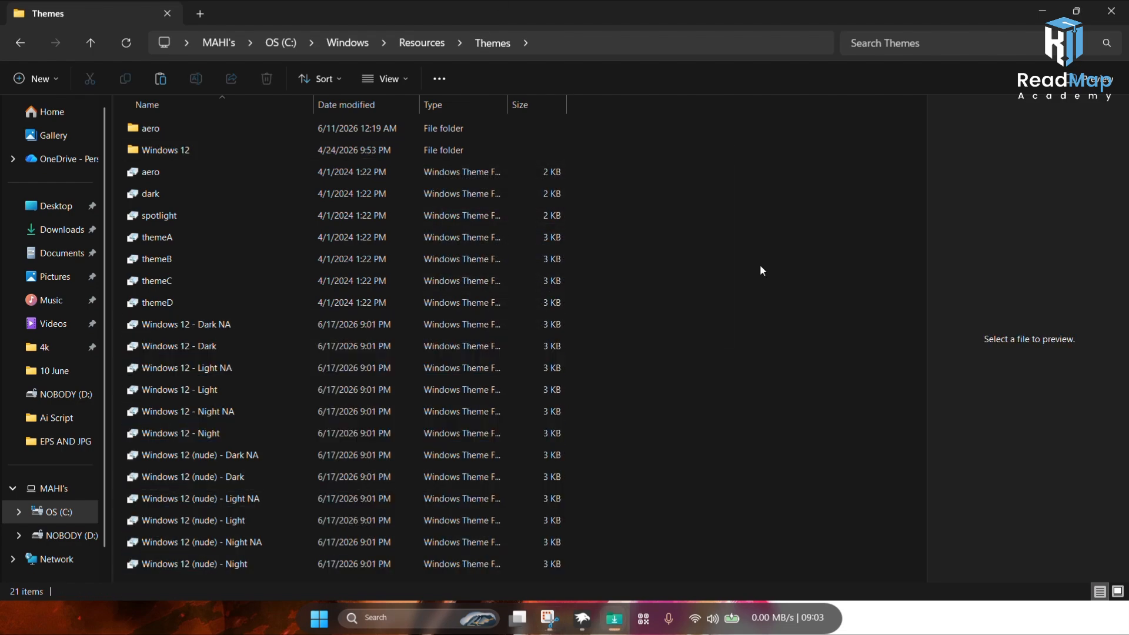
pyautogui.click(313, 625)
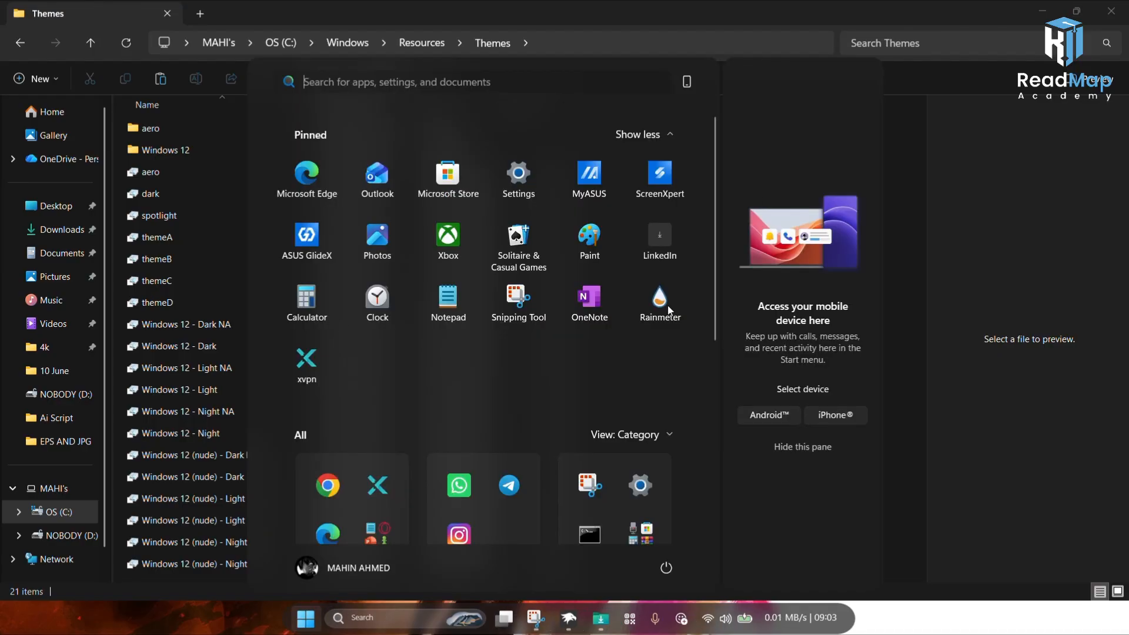
pyautogui.click(517, 196)
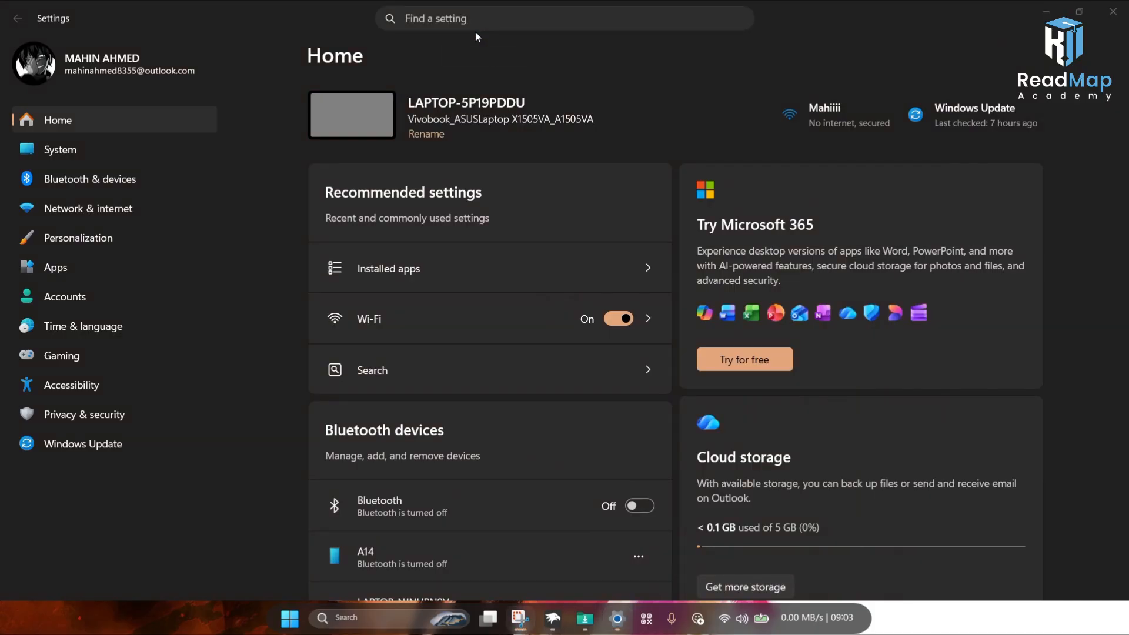
pyautogui.click(67, 237)
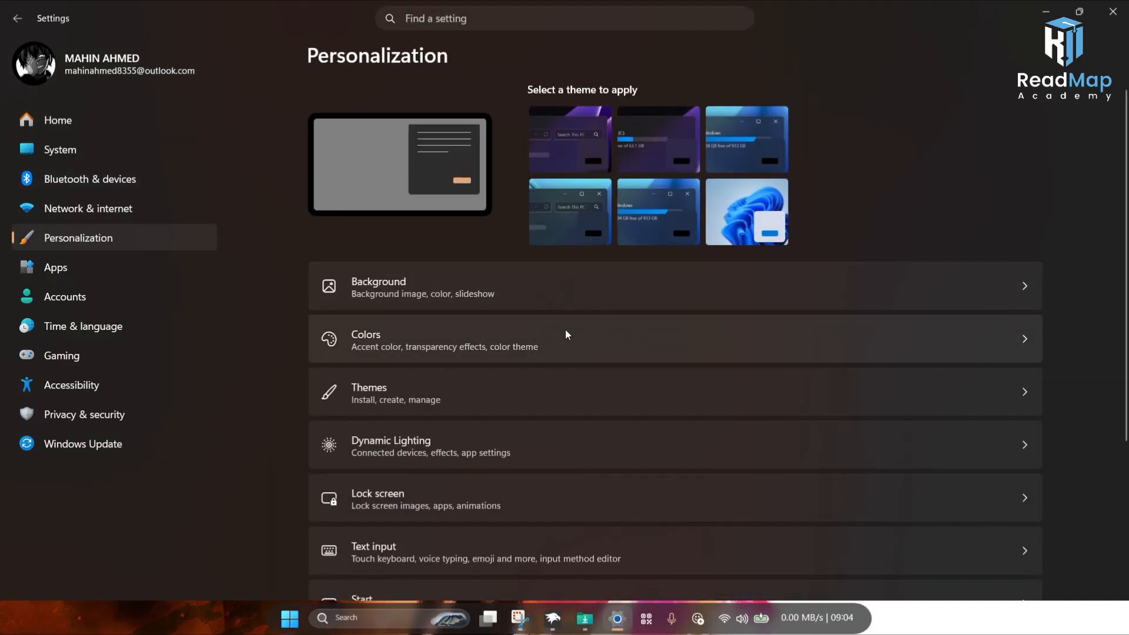
pyautogui.click(496, 397)
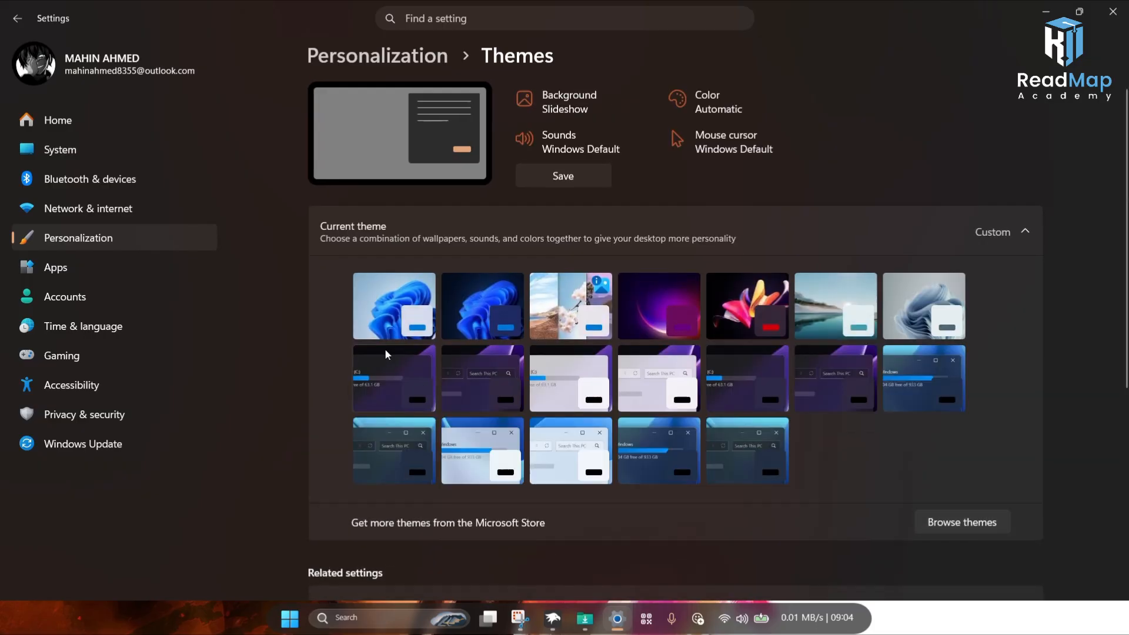
pyautogui.click(839, 394)
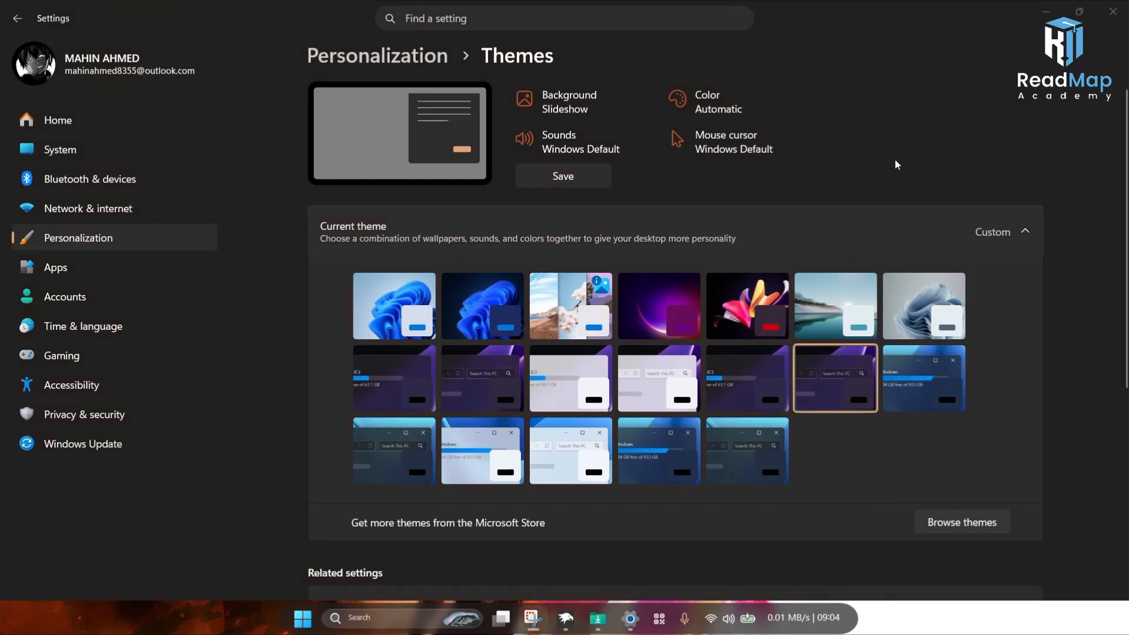
# Step: Close the Settings and File Explorer windows and refresh the desktop
pyautogui.click(1112, 11)
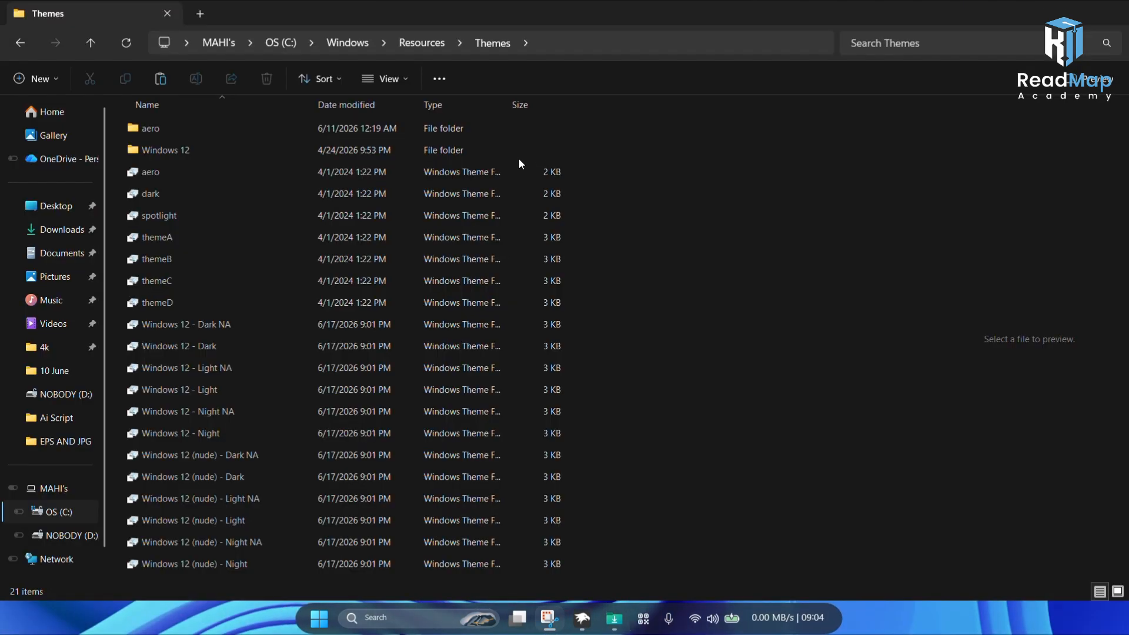
pyautogui.click(1124, 20)
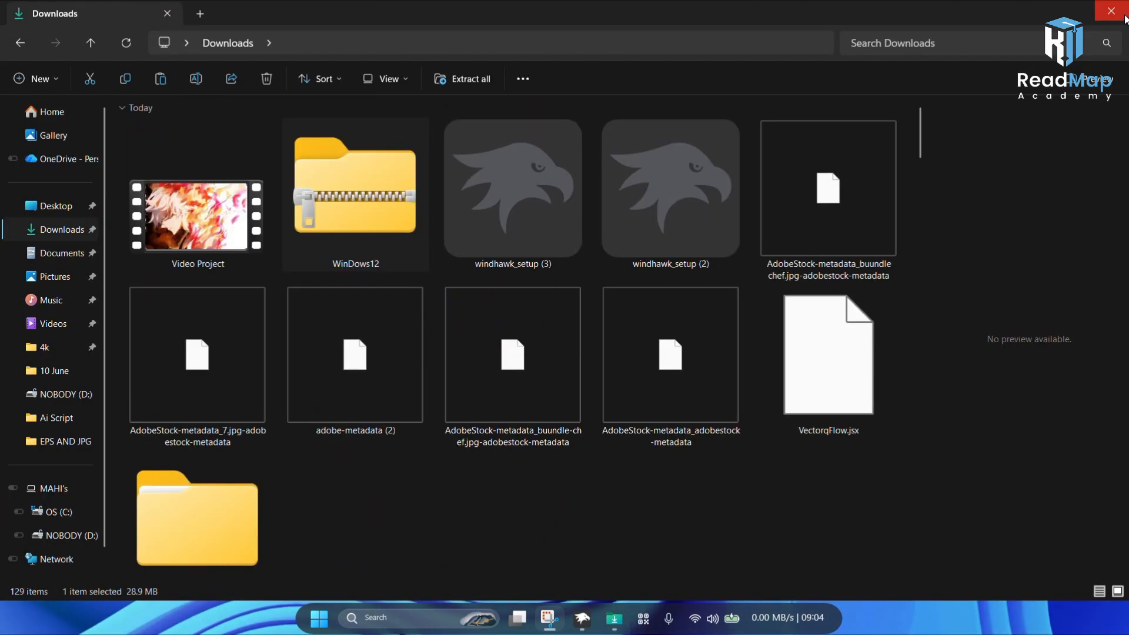
pyautogui.click(1125, 19)
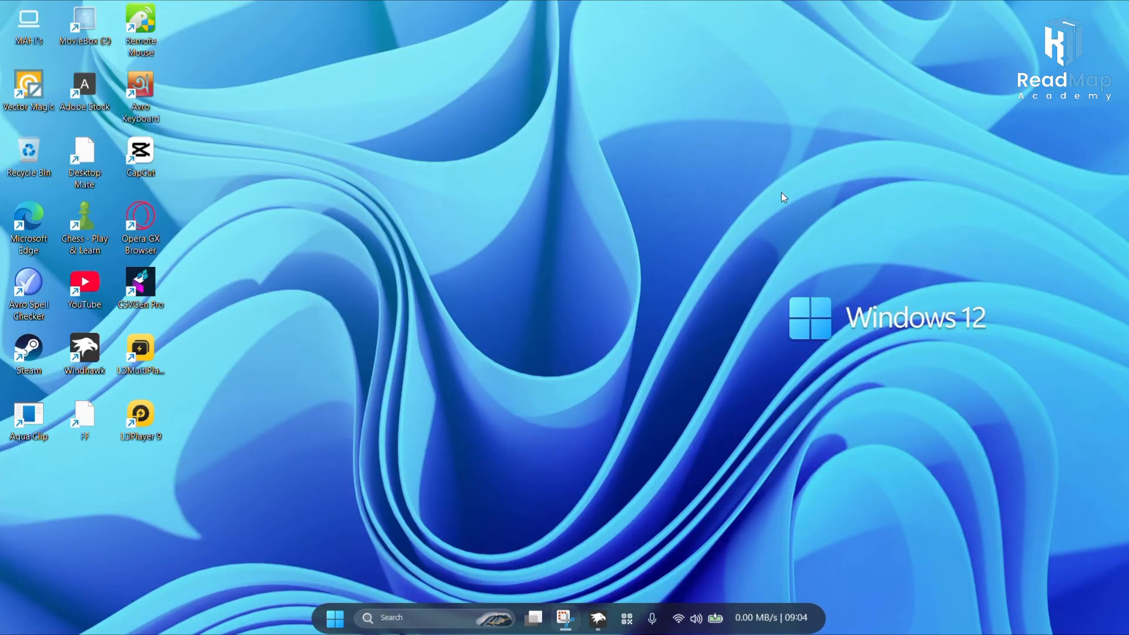
pyautogui.rightClick(517, 186)
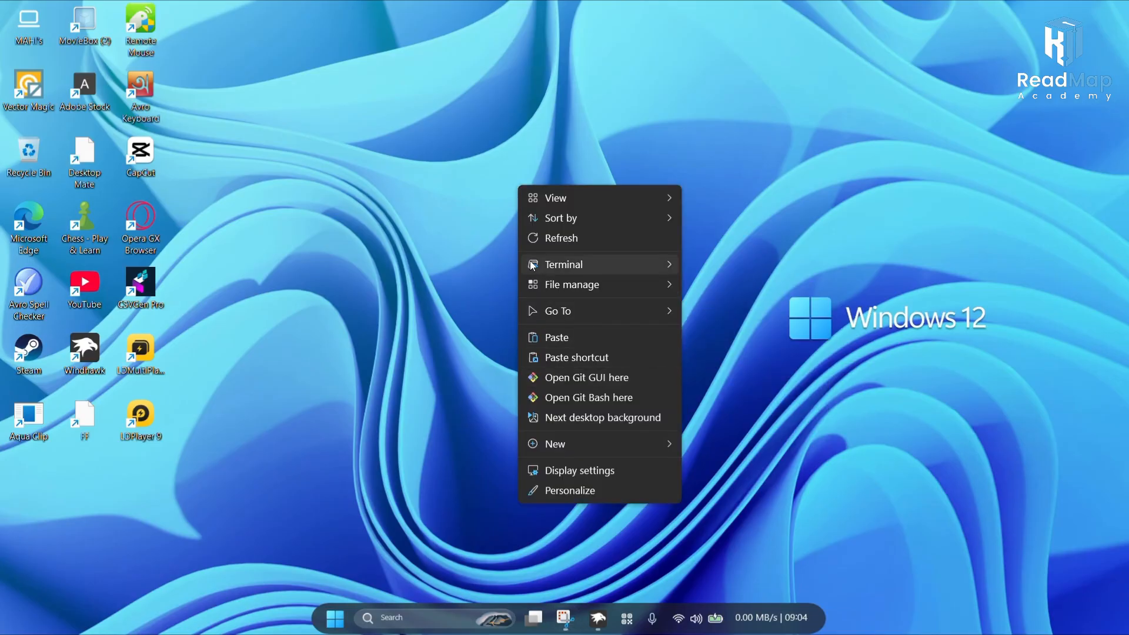
pyautogui.click(538, 243)
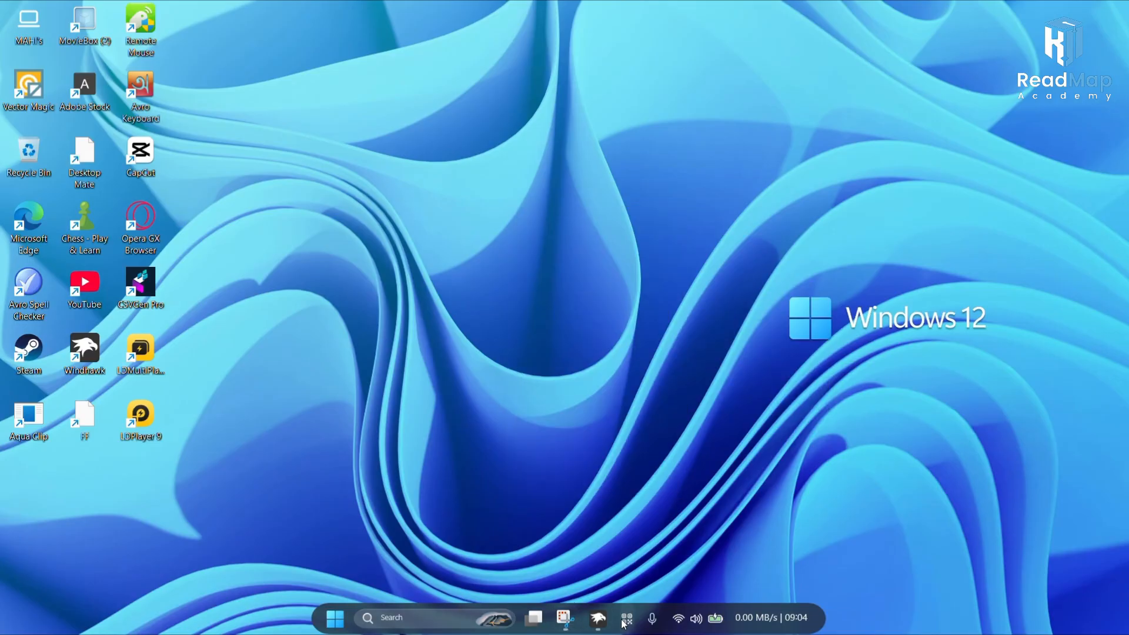
# Step: Search for settings from the Start menu and open the Settings app
pyautogui.click(361, 618)
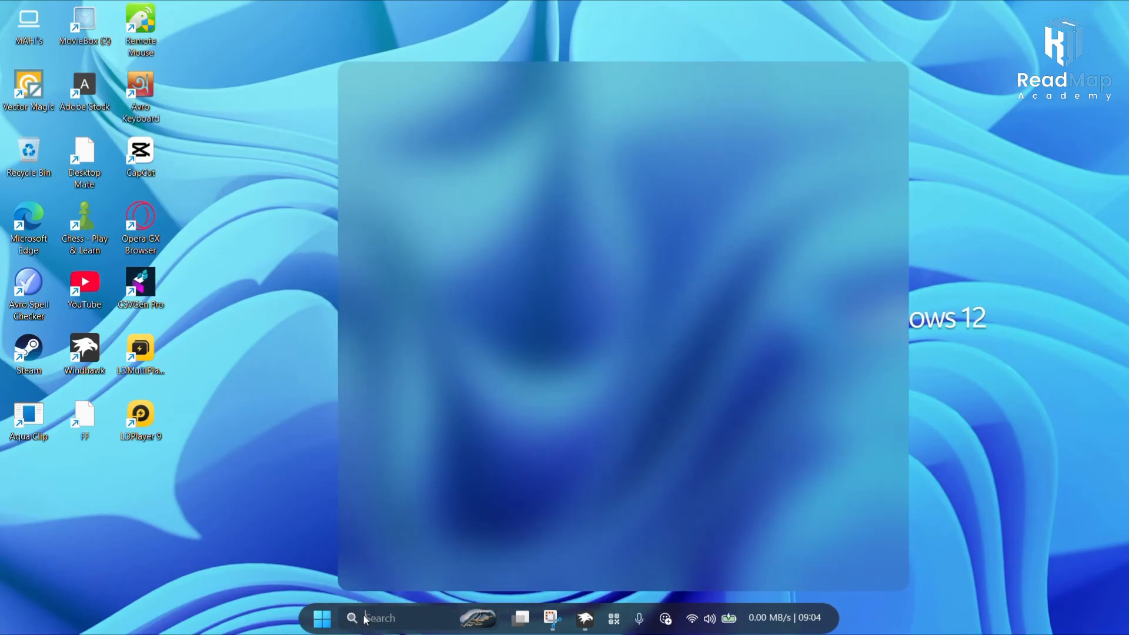
pyautogui.click(280, 550)
pyautogui.click(322, 618)
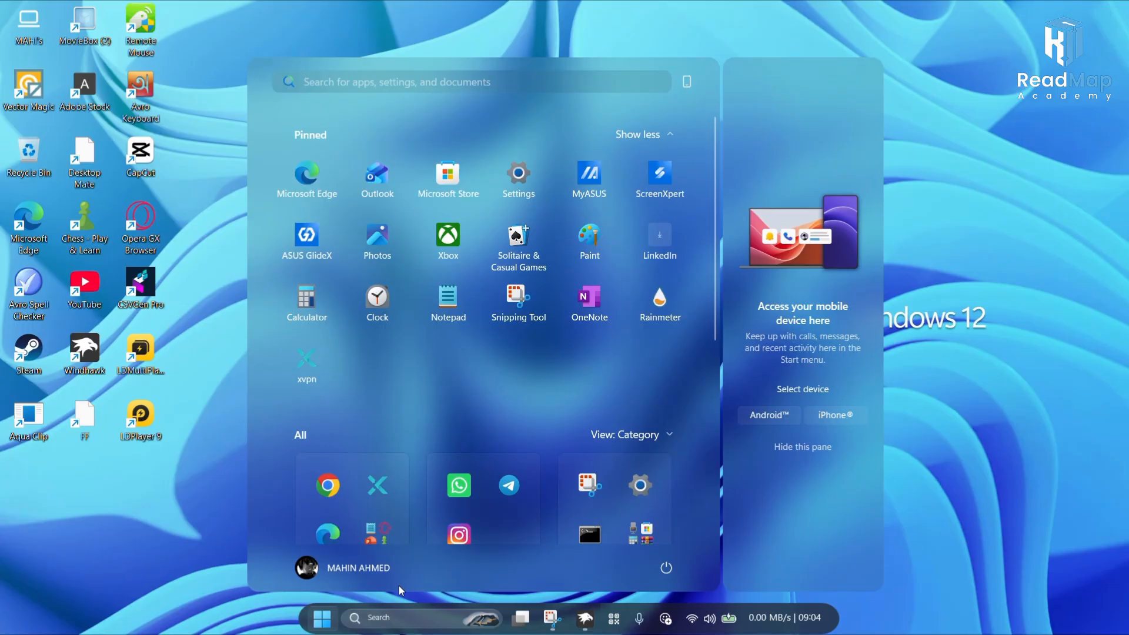
pyautogui.write('settings')
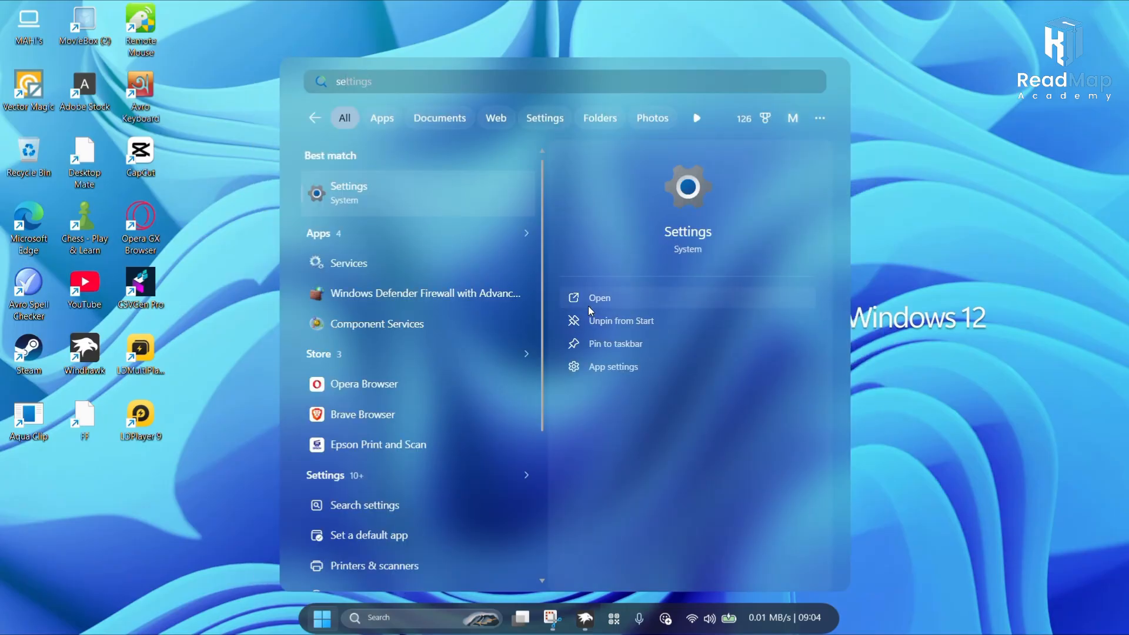
pyautogui.click(587, 304)
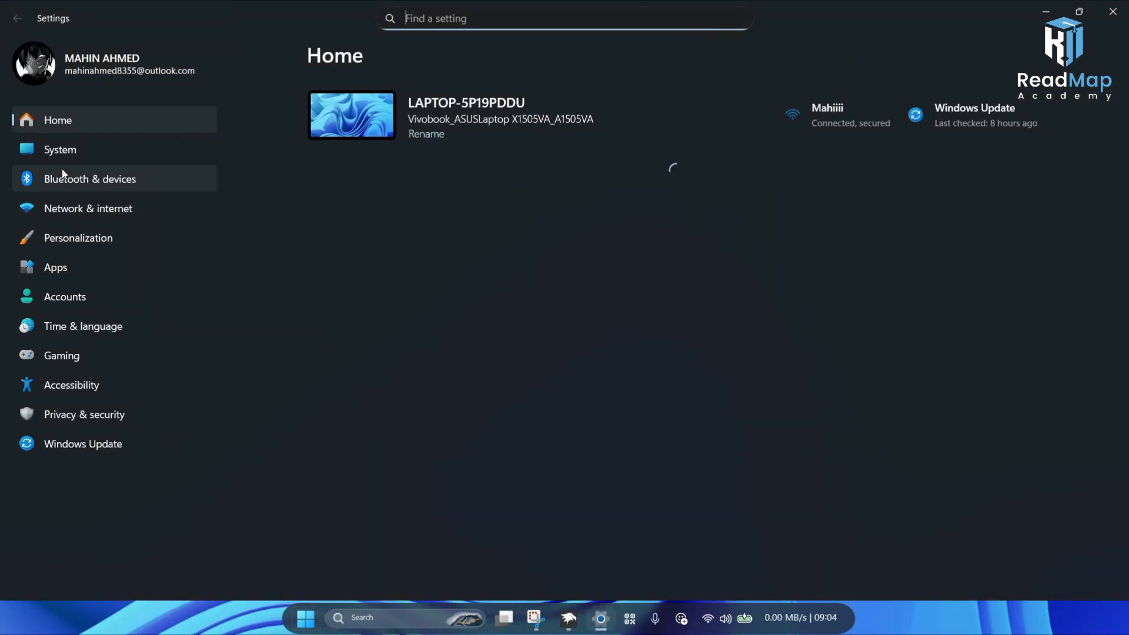
# Step: Set the desktop background type to Windows spotlight in Personalization Background settings
pyautogui.click(104, 238)
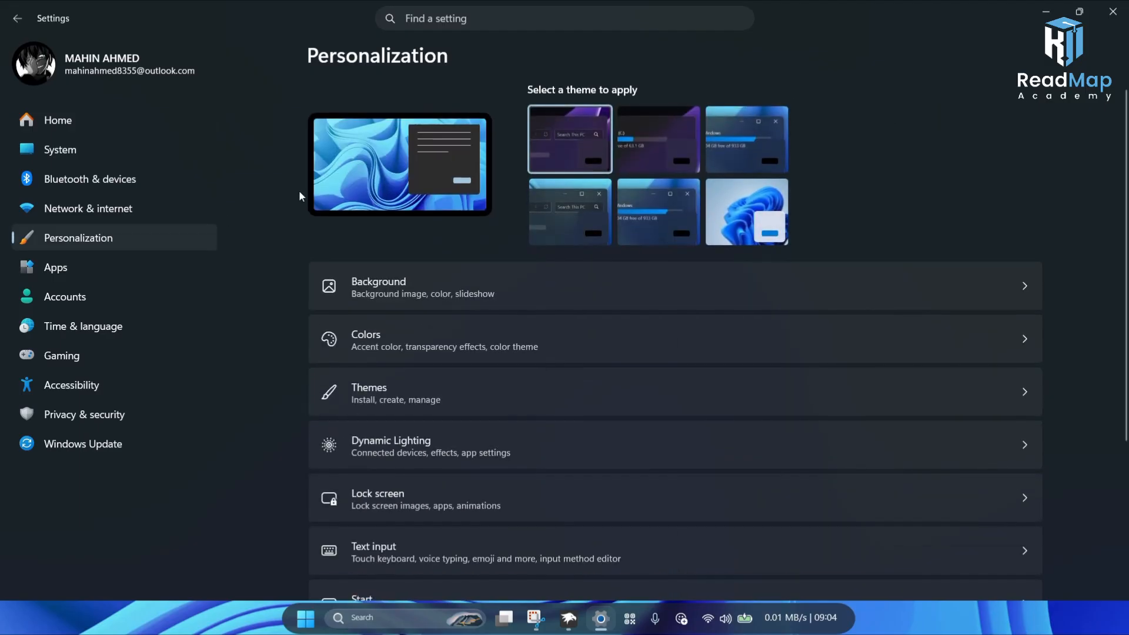
pyautogui.click(410, 302)
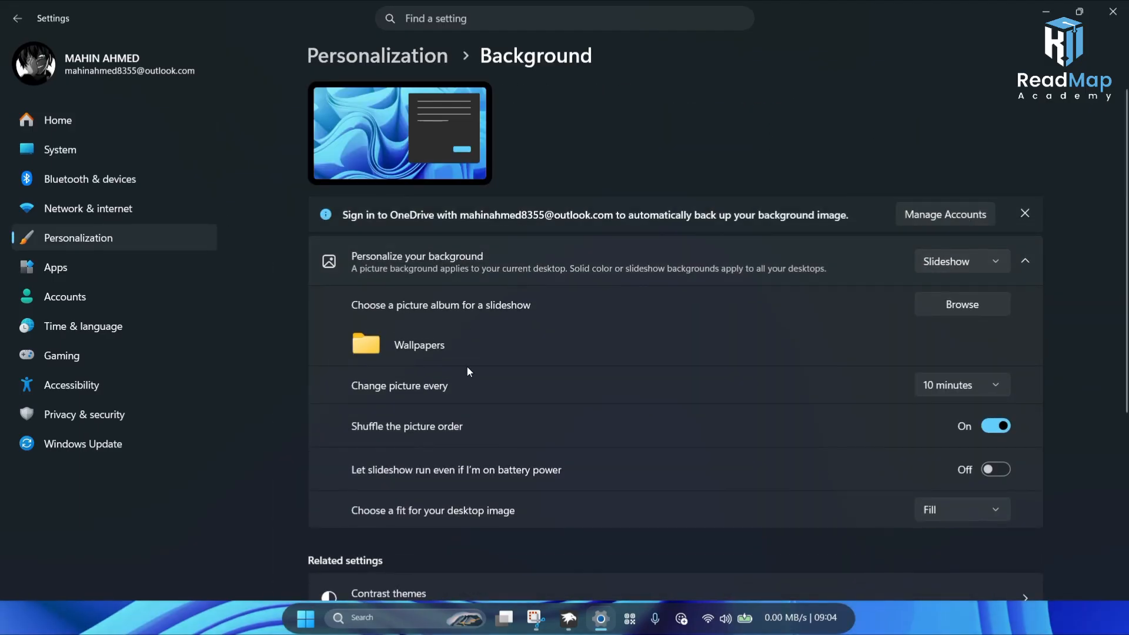
pyautogui.scroll(-2, 853, 436)
pyautogui.scroll(1, 854, 409)
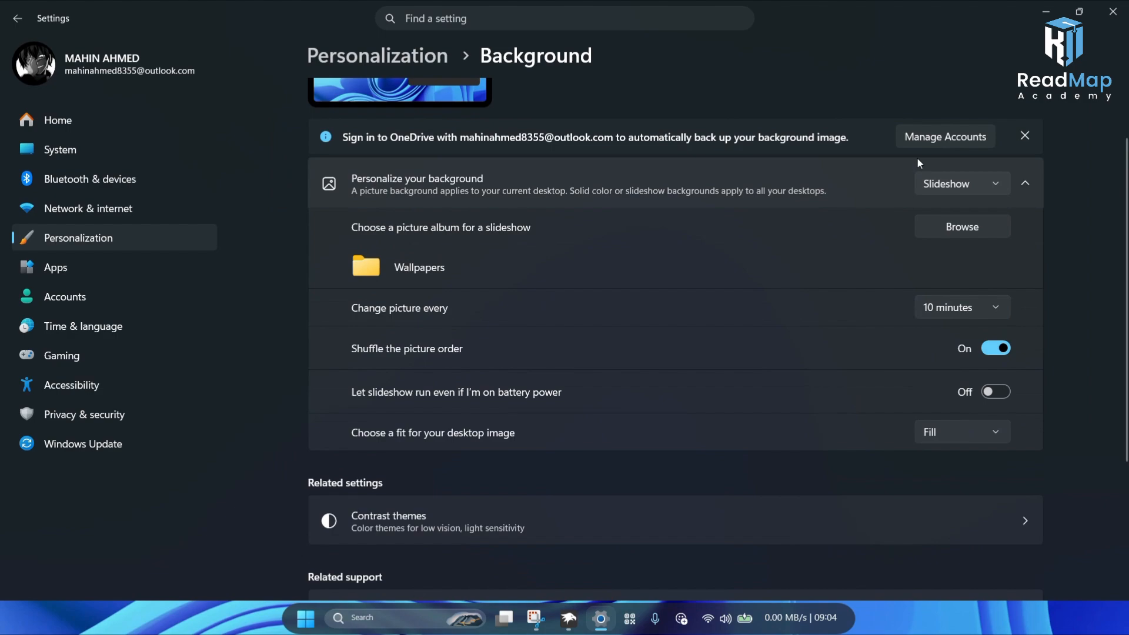
pyautogui.click(935, 188)
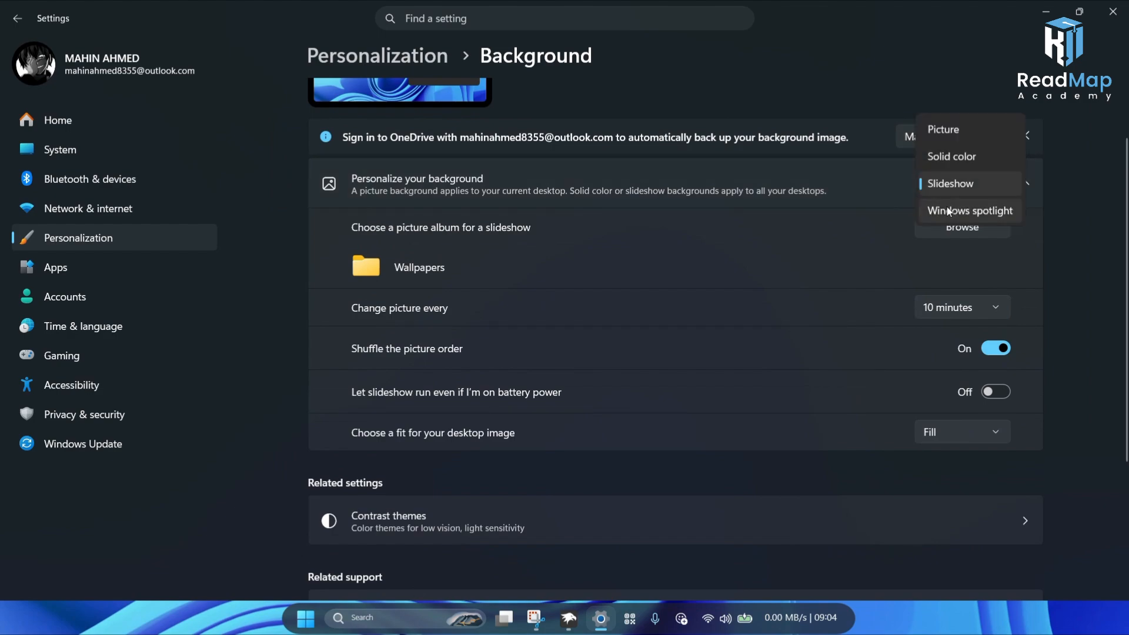
pyautogui.click(951, 211)
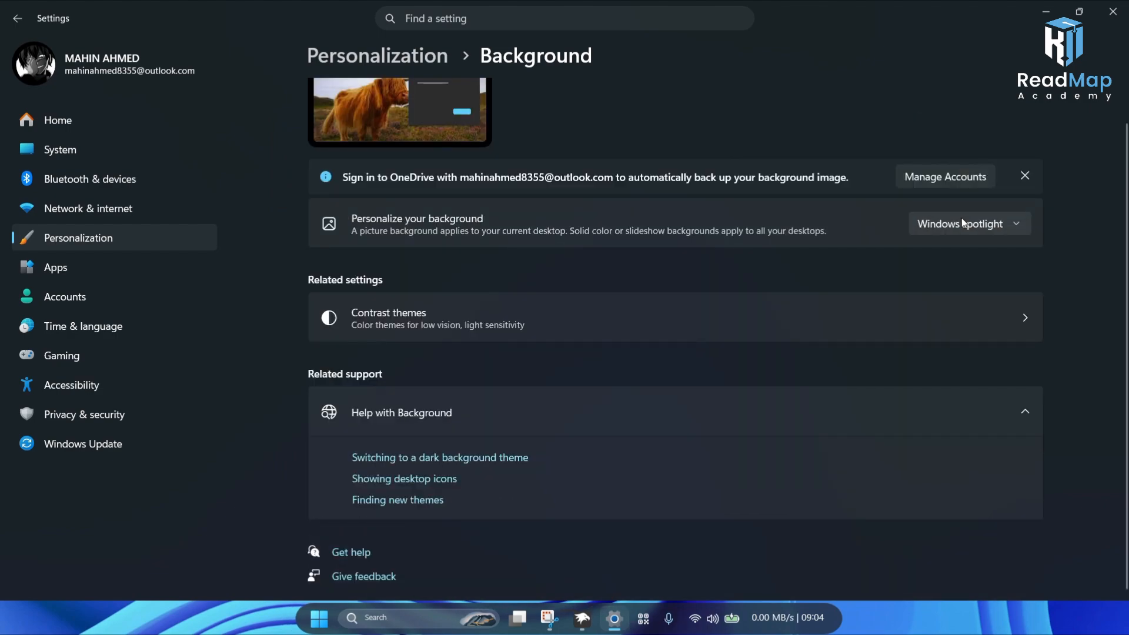
pyautogui.click(948, 232)
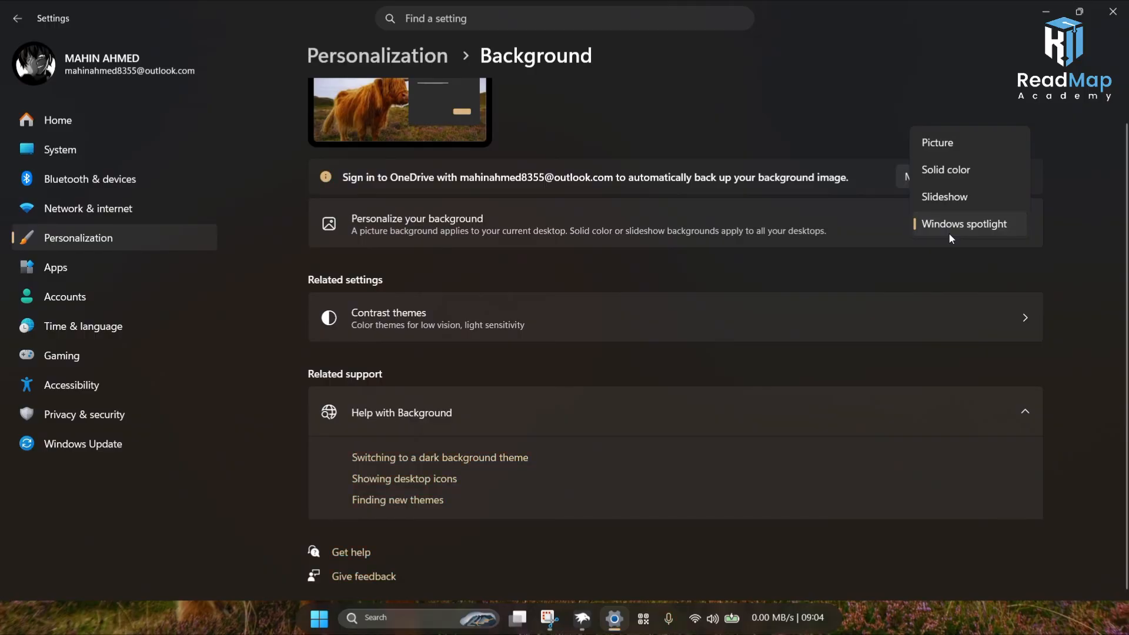
# Step: Switch the desktop background to Picture, choose the purple Windows 12 wallpaper from recent images, and close Settings
pyautogui.click(939, 142)
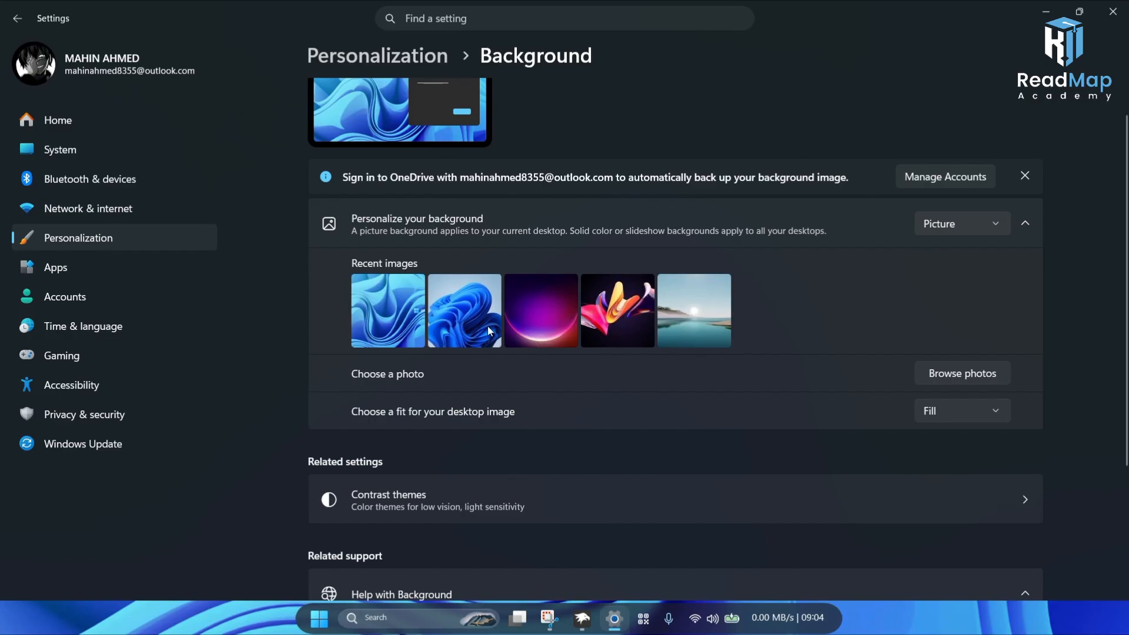
pyautogui.click(528, 320)
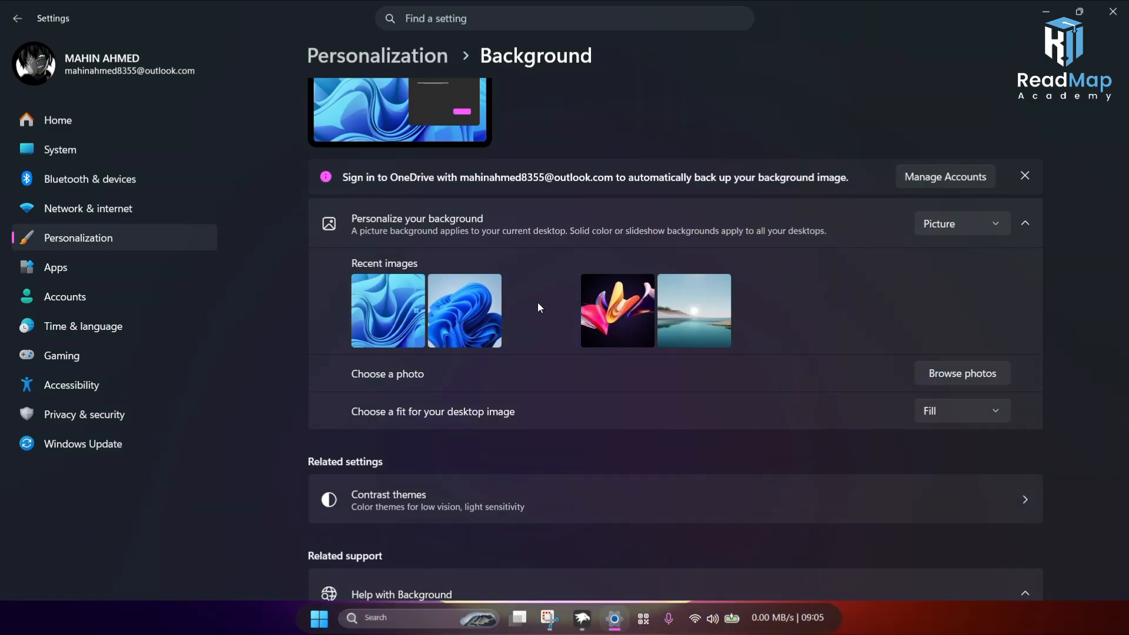
pyautogui.click(1113, 11)
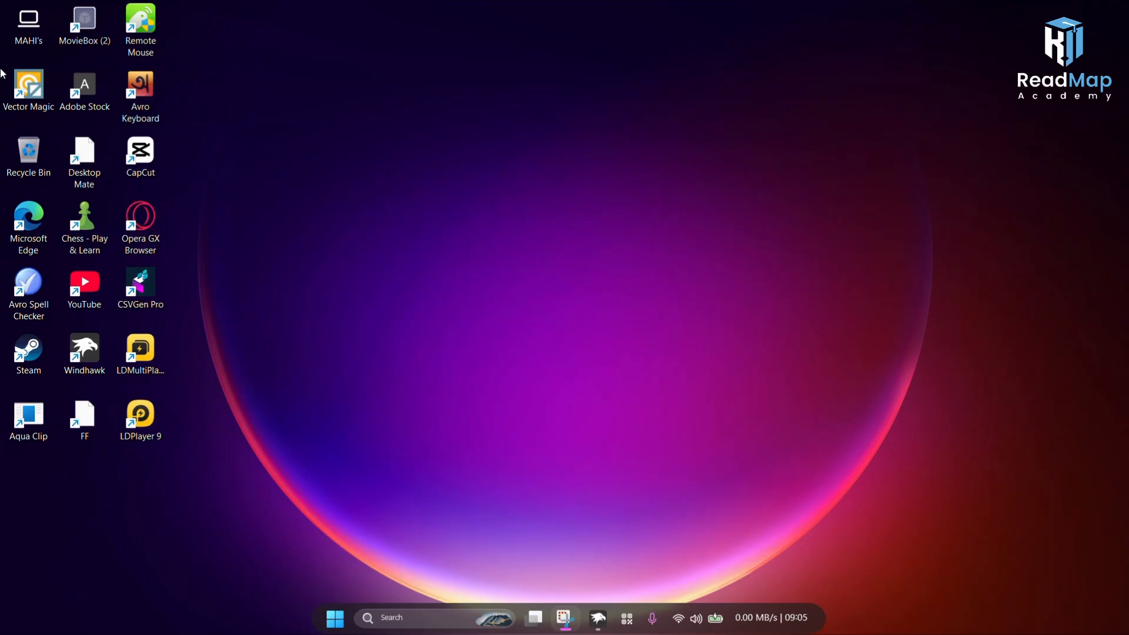
# Step: Open This PC to inspect File Explorer's appearance, refresh the desktop, and close the window again
pyautogui.doubleClick(21, 19)
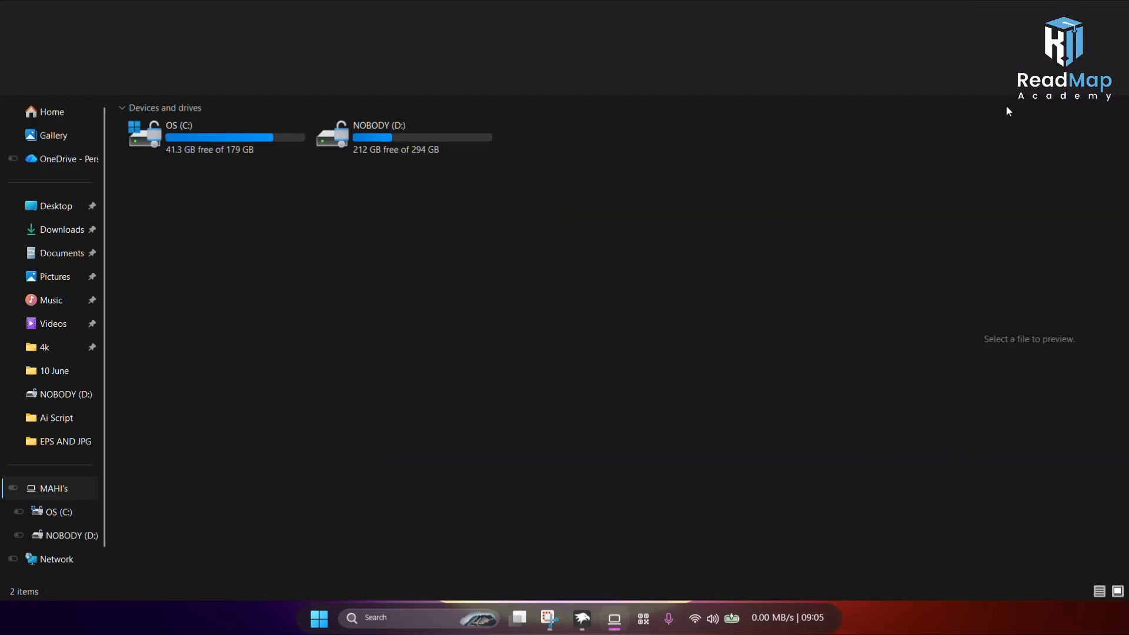
pyautogui.click(1120, 7)
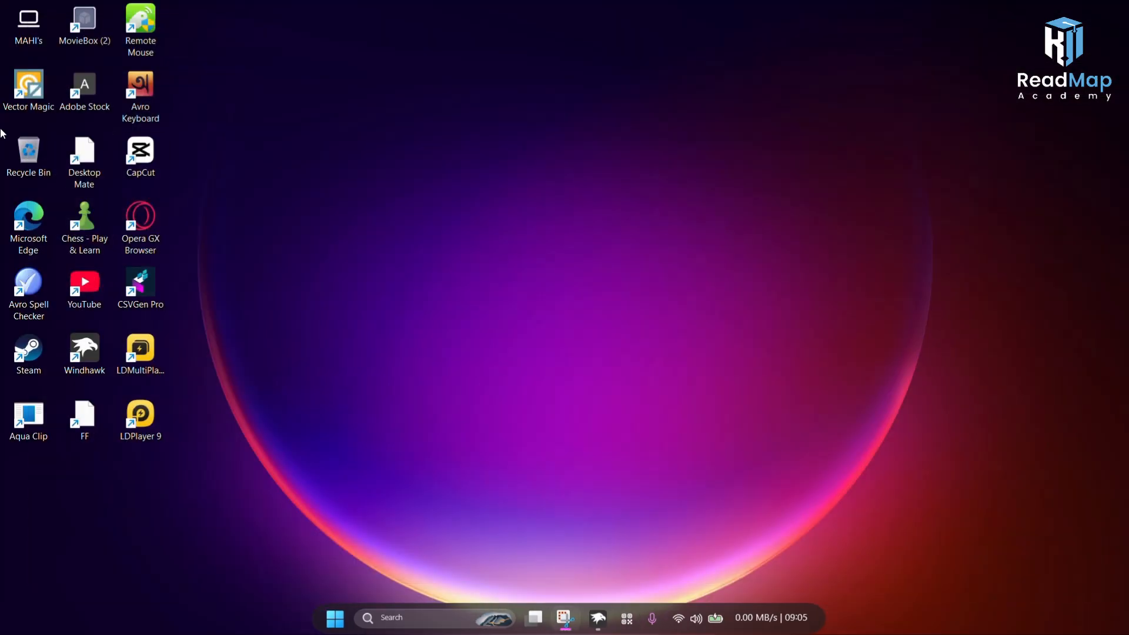
pyautogui.rightClick(280, 165)
pyautogui.click(344, 218)
pyautogui.doubleClick(35, 39)
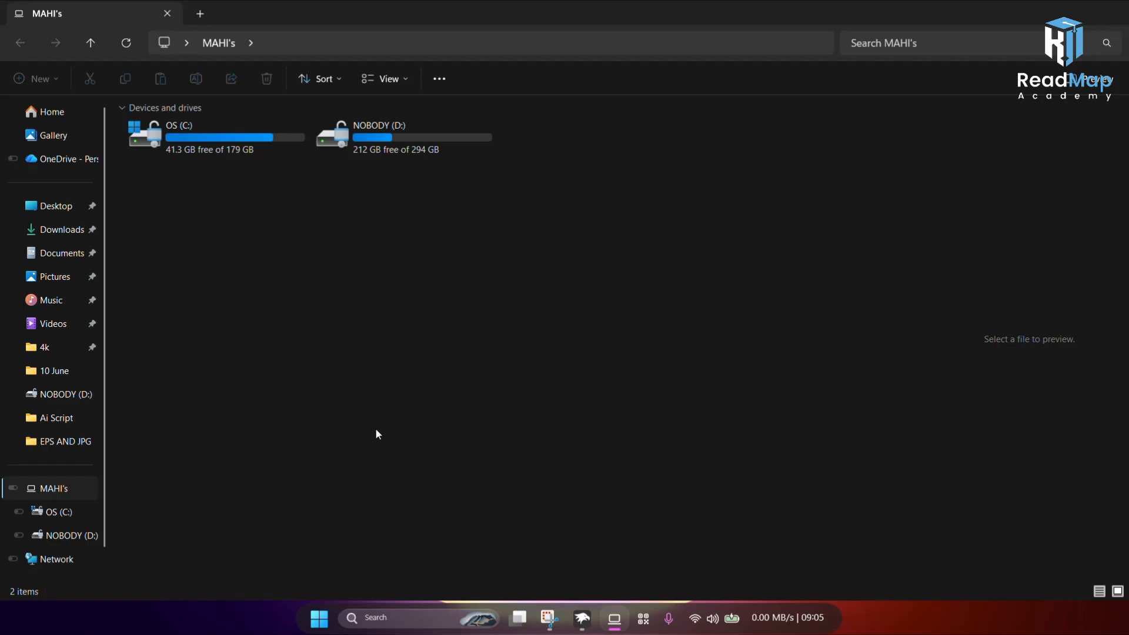
pyautogui.click(482, 37)
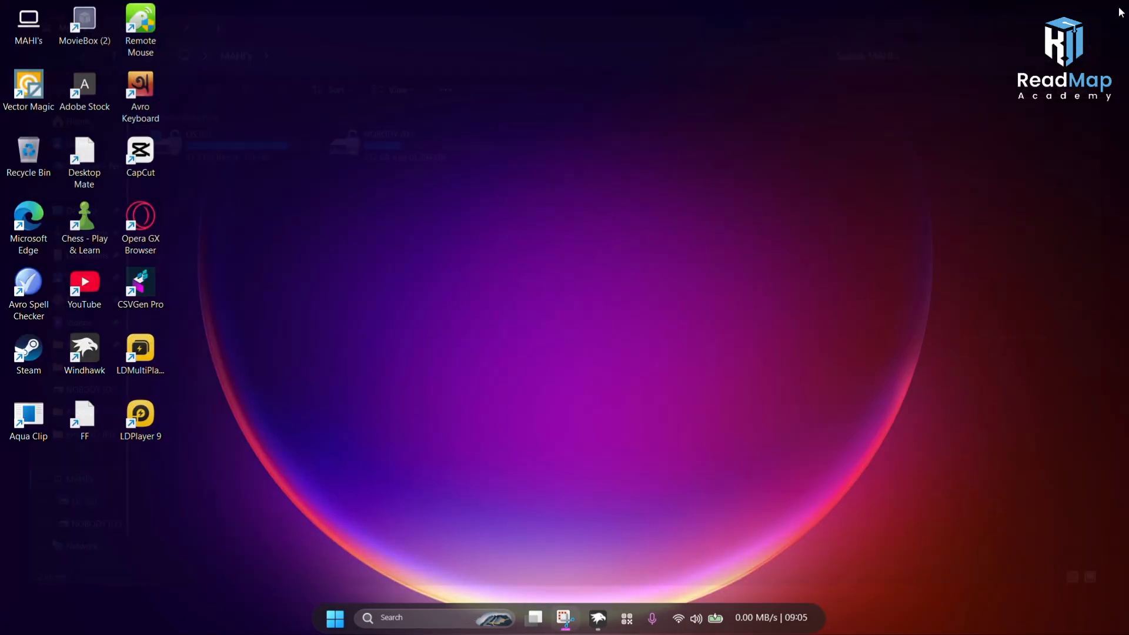
# Step: Launch Google Chrome from the Start search panel and choose a browser profile
pyautogui.click(459, 615)
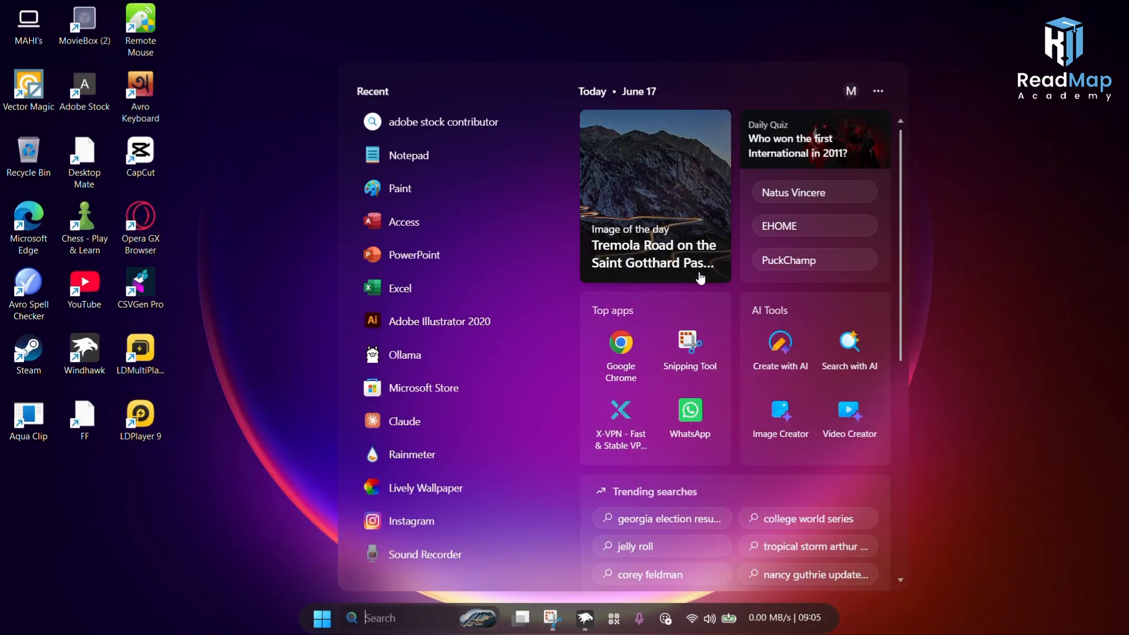
pyautogui.click(609, 367)
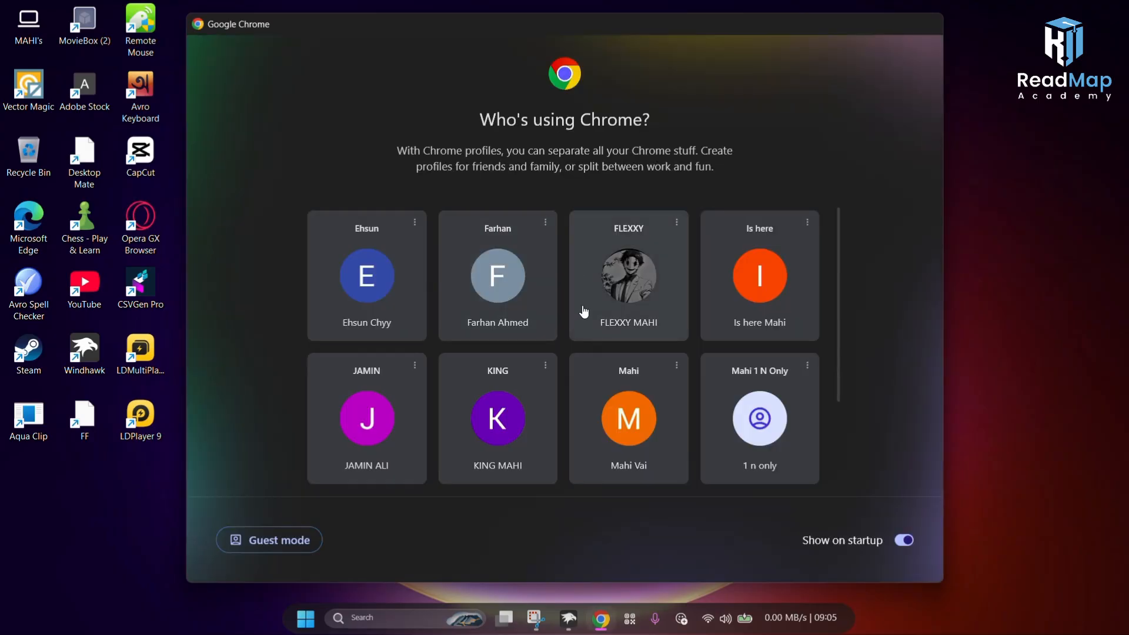
pyautogui.click(633, 305)
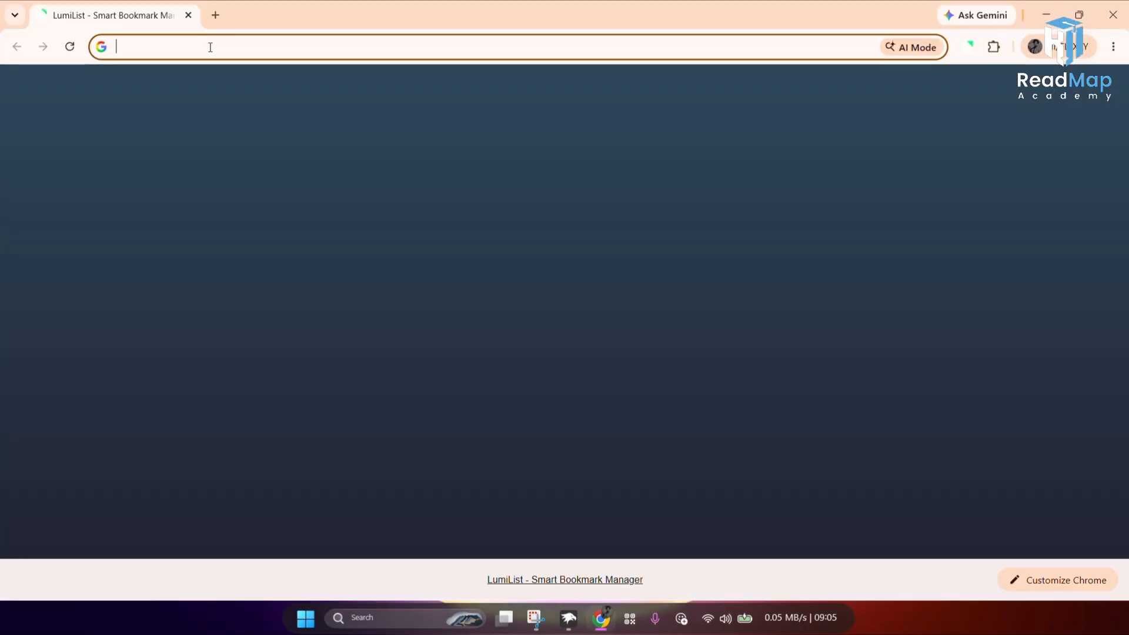
# Step: Search Google for explorerblurmic from the address bar
pyautogui.click(210, 47)
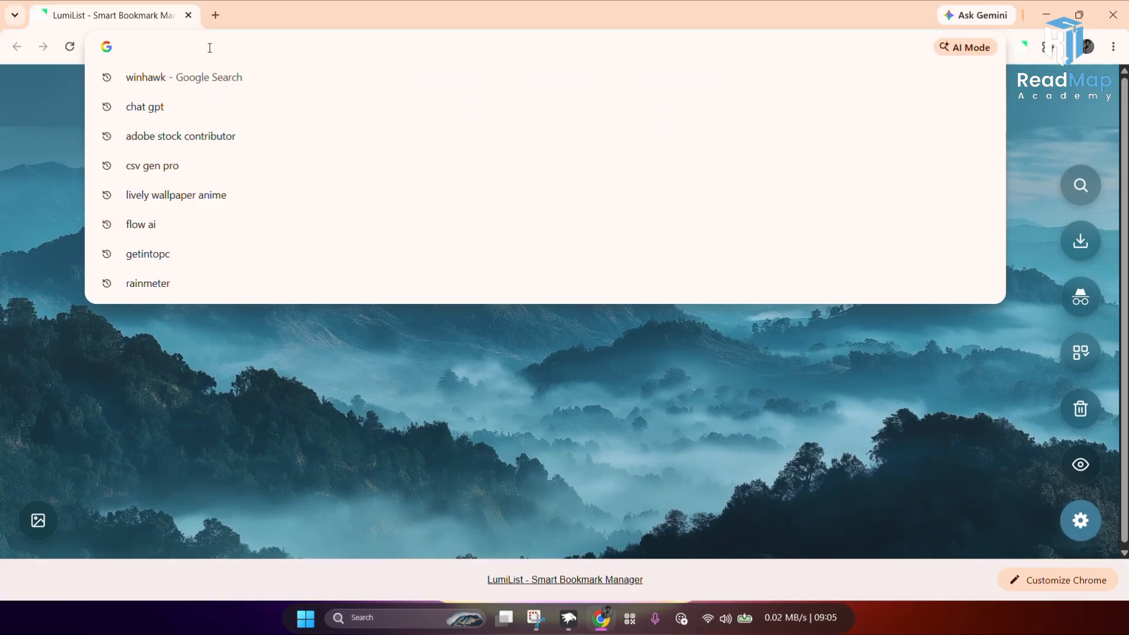
pyautogui.write('explo')
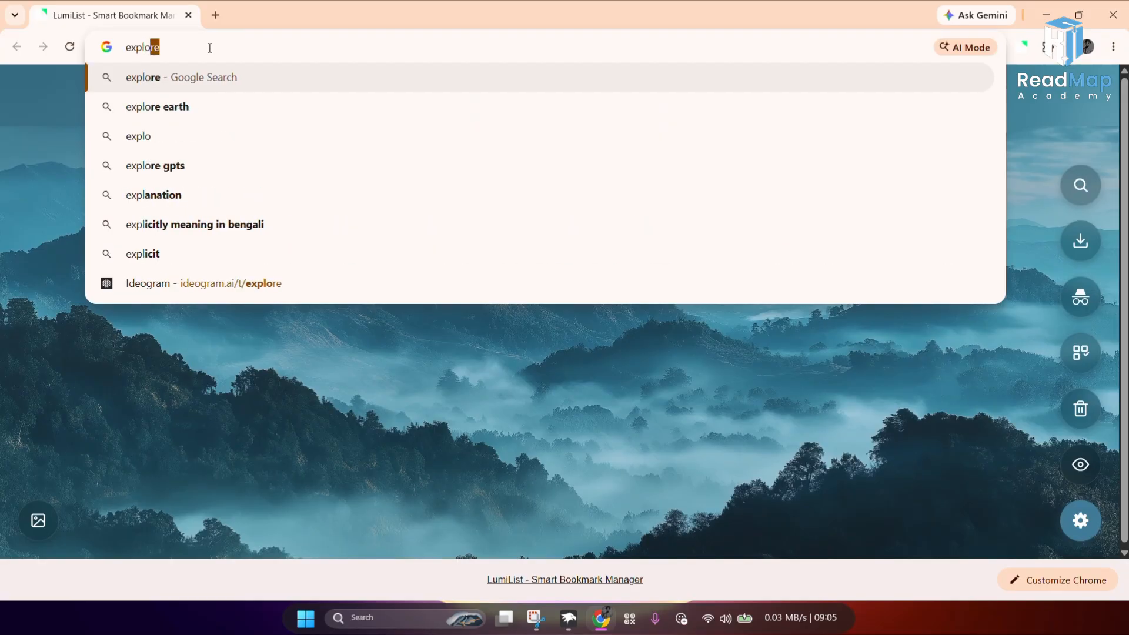
pyautogui.write('rer')
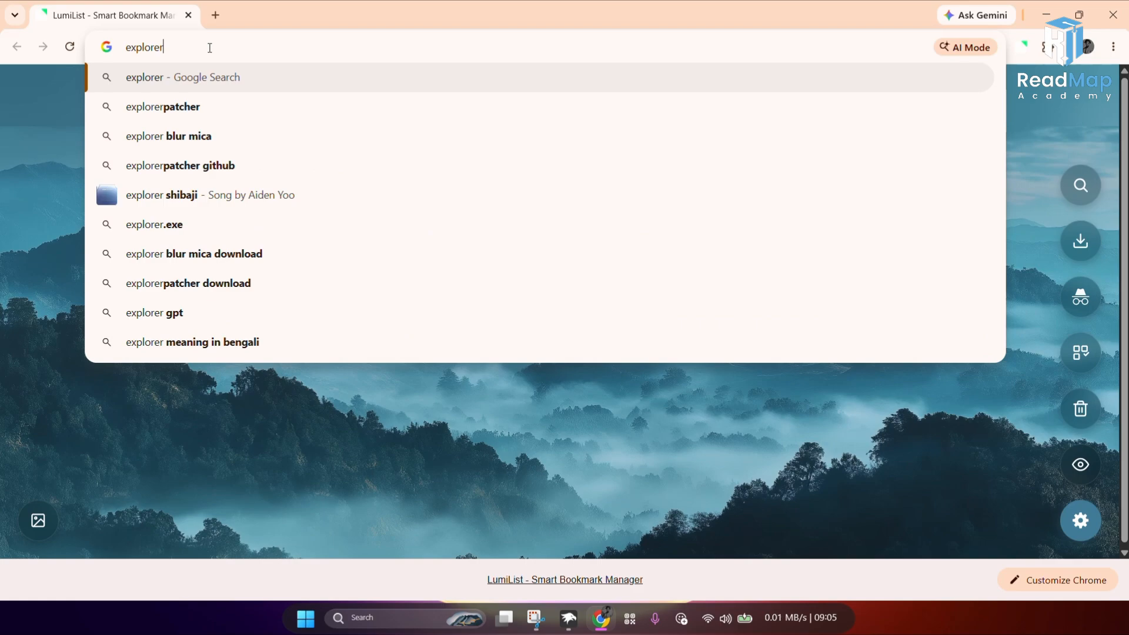
pyautogui.write('blur')
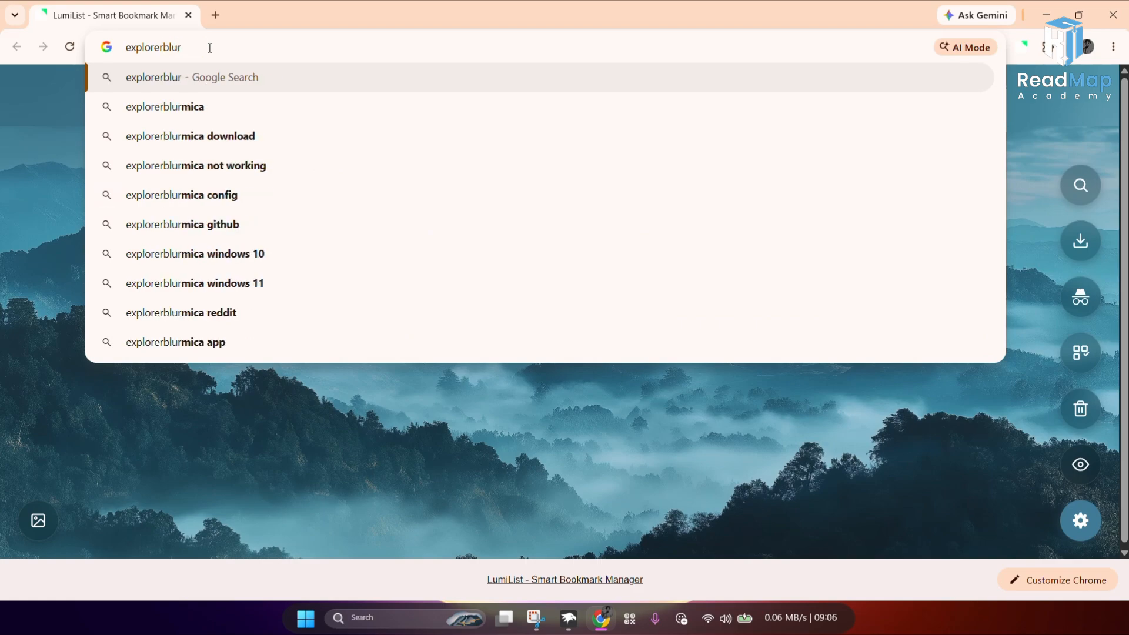
pyautogui.write('mic')
pyautogui.press('Return')
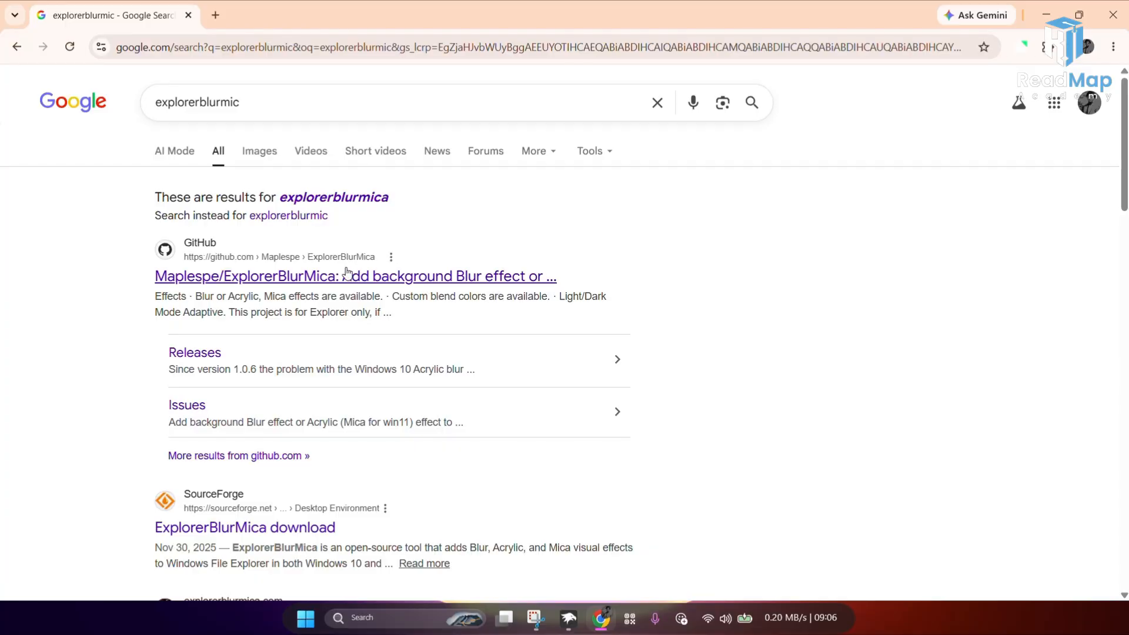
# Step: Open the Maplespe/ExplorerBlurMica GitHub repository and go to its latest 2.0.1 release
pyautogui.click(219, 285)
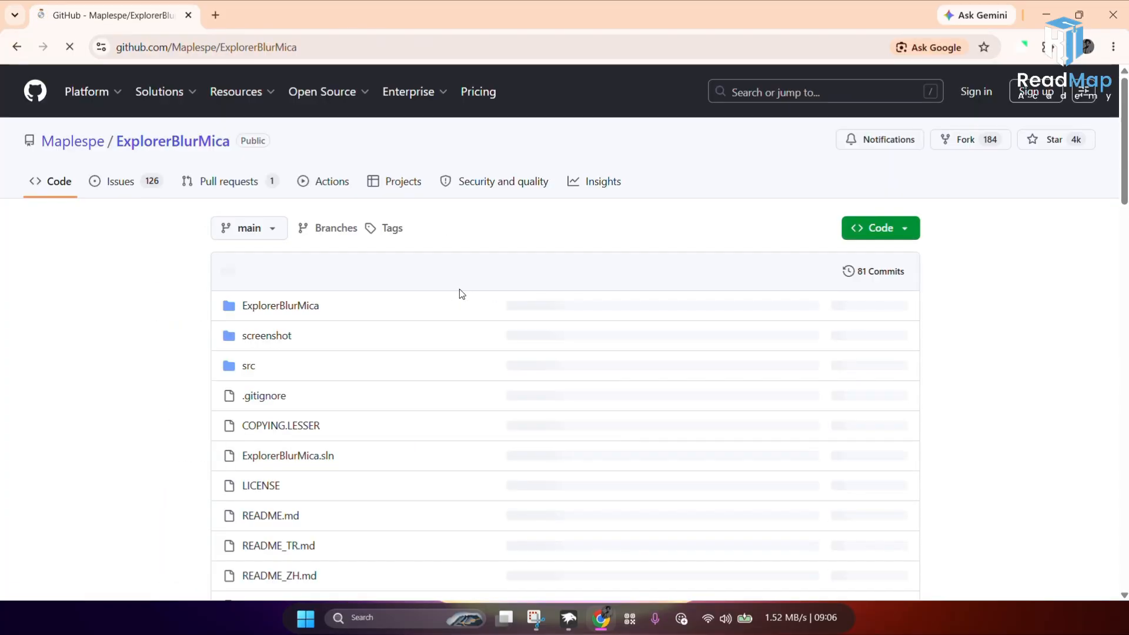
pyautogui.scroll(-2, 791, 291)
pyautogui.scroll(-3, 788, 295)
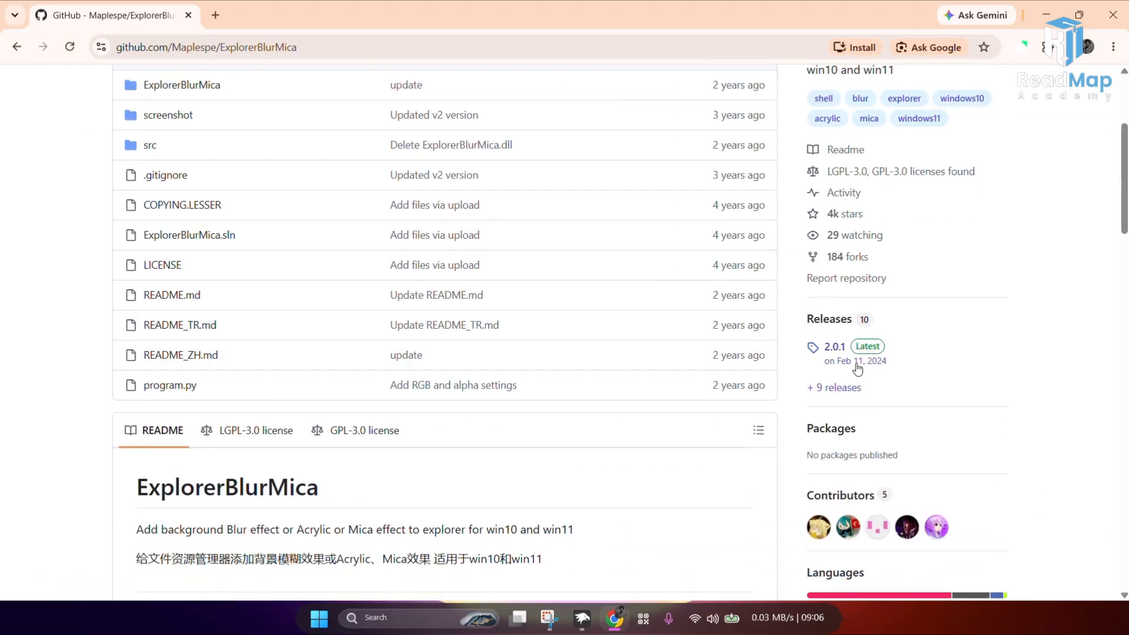
pyautogui.click(835, 369)
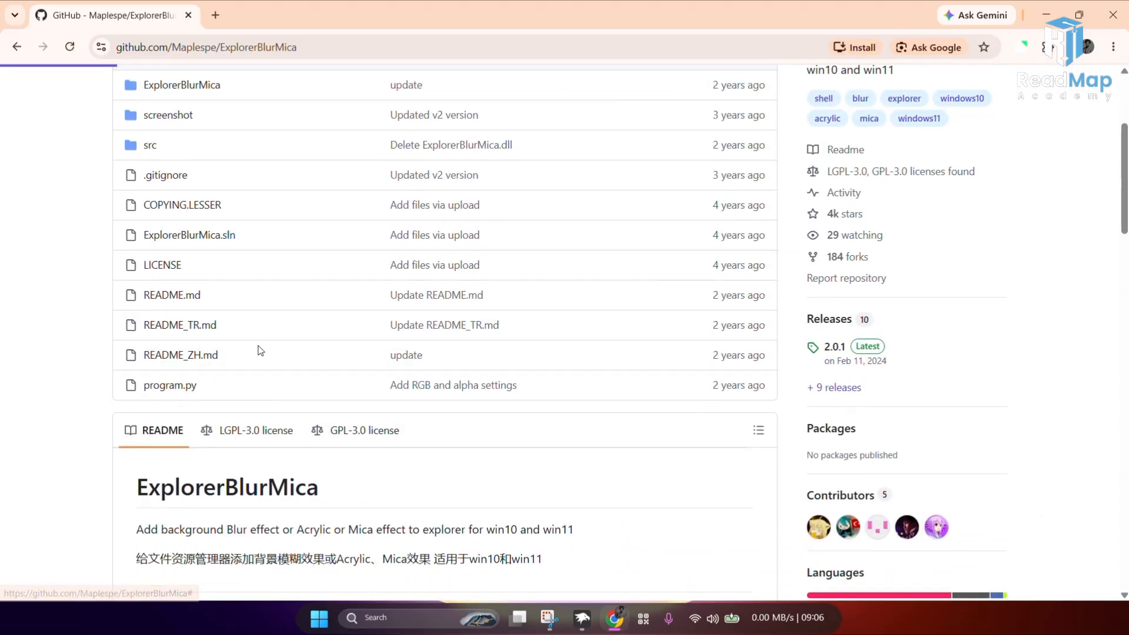
# Step: Download the Release_x64.zip asset from the 2.0.1 release page
pyautogui.scroll(-5, 306, 341)
pyautogui.scroll(-2, 306, 341)
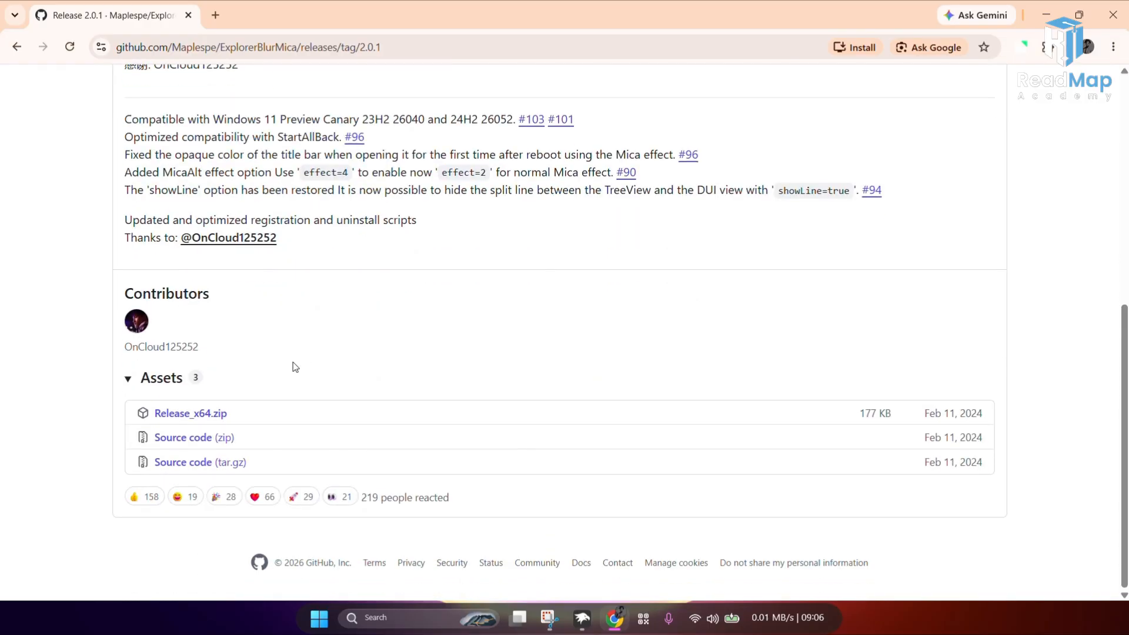
pyautogui.click(194, 421)
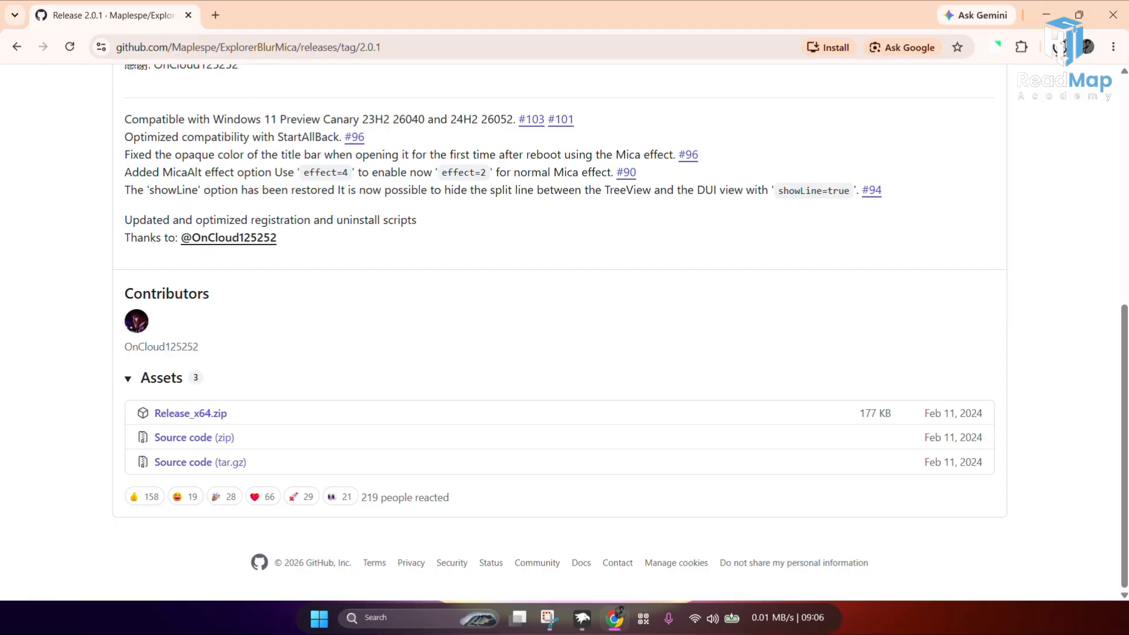
# Step: Show the downloaded Release_x64.zip in its folder and extract all of its contents
pyautogui.click(1056, 52)
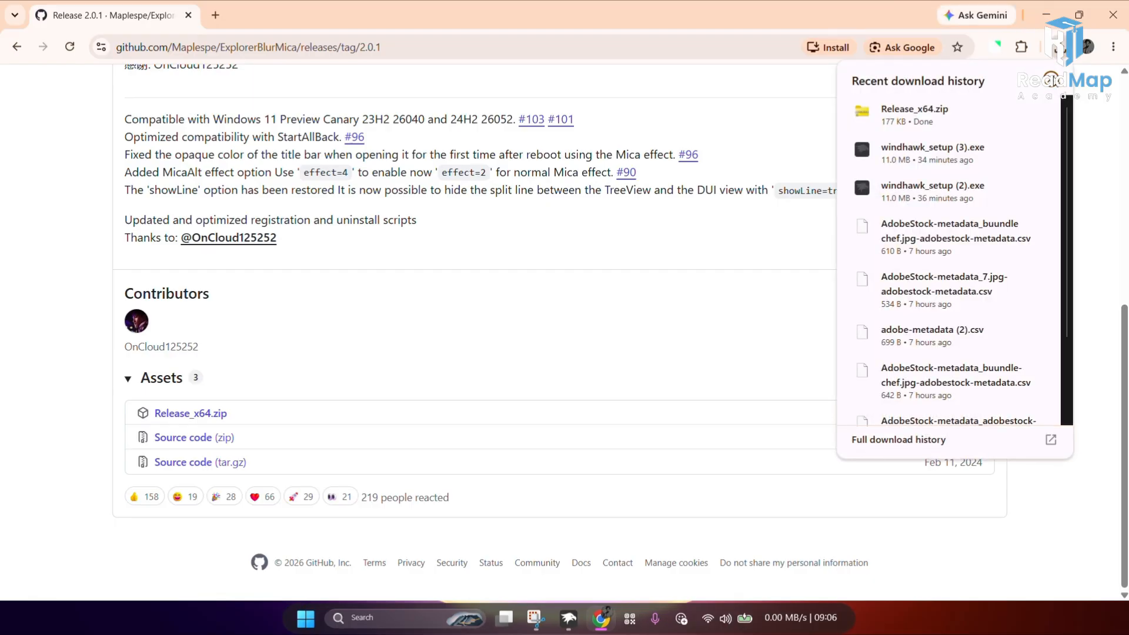
pyautogui.click(1016, 114)
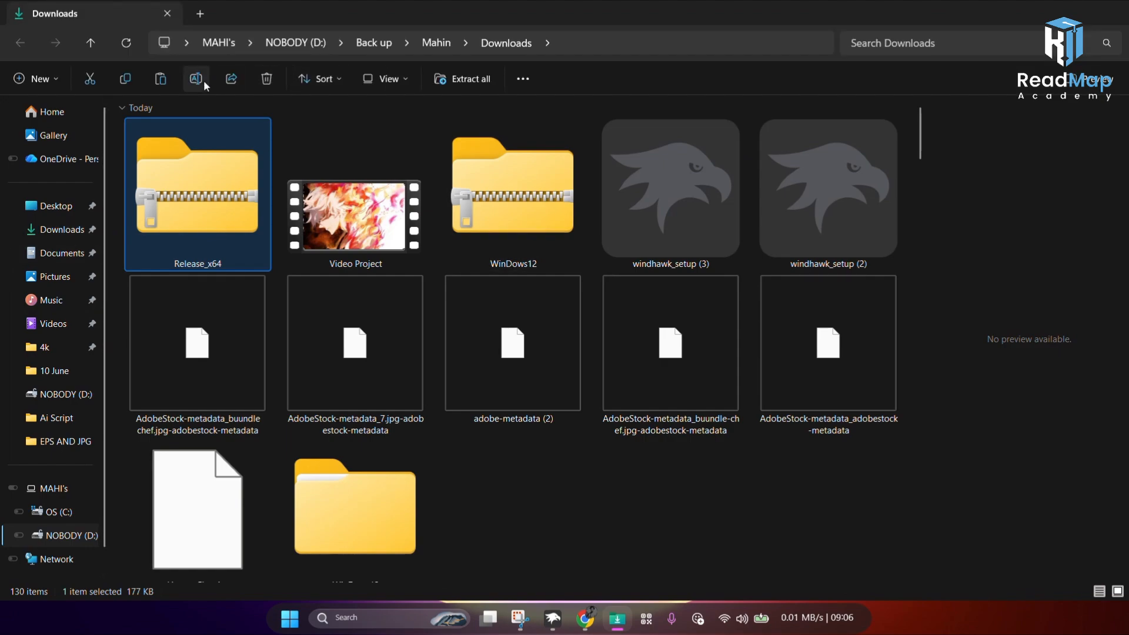
pyautogui.click(450, 85)
pyautogui.click(668, 460)
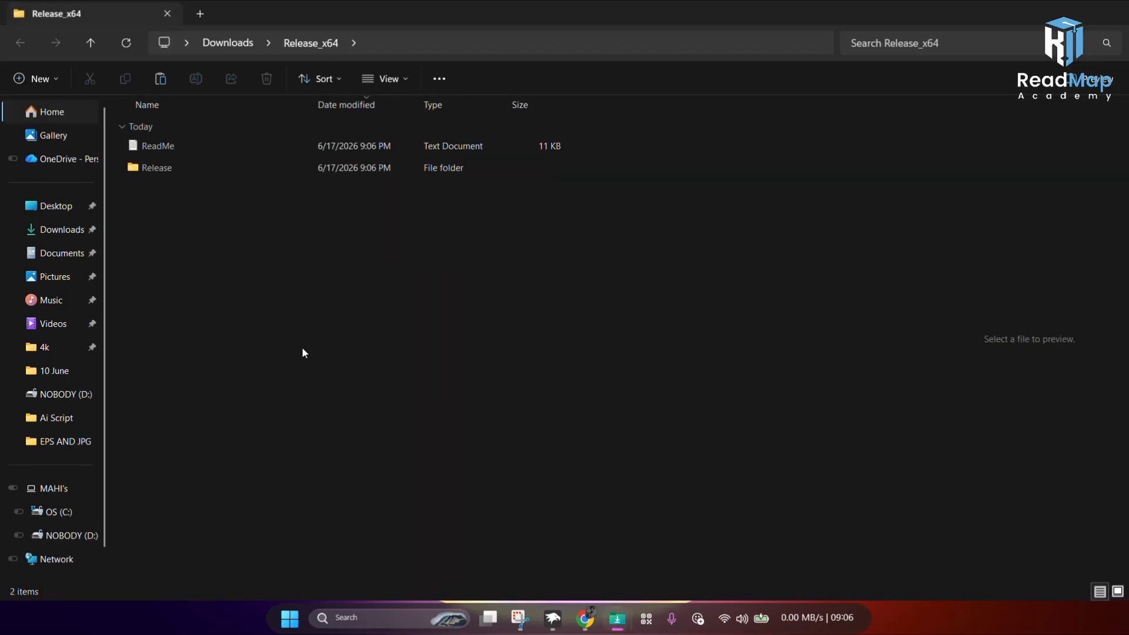
# Step: Open the extracted Release folder inside Release_x64
pyautogui.click(149, 173)
pyautogui.click(189, 235)
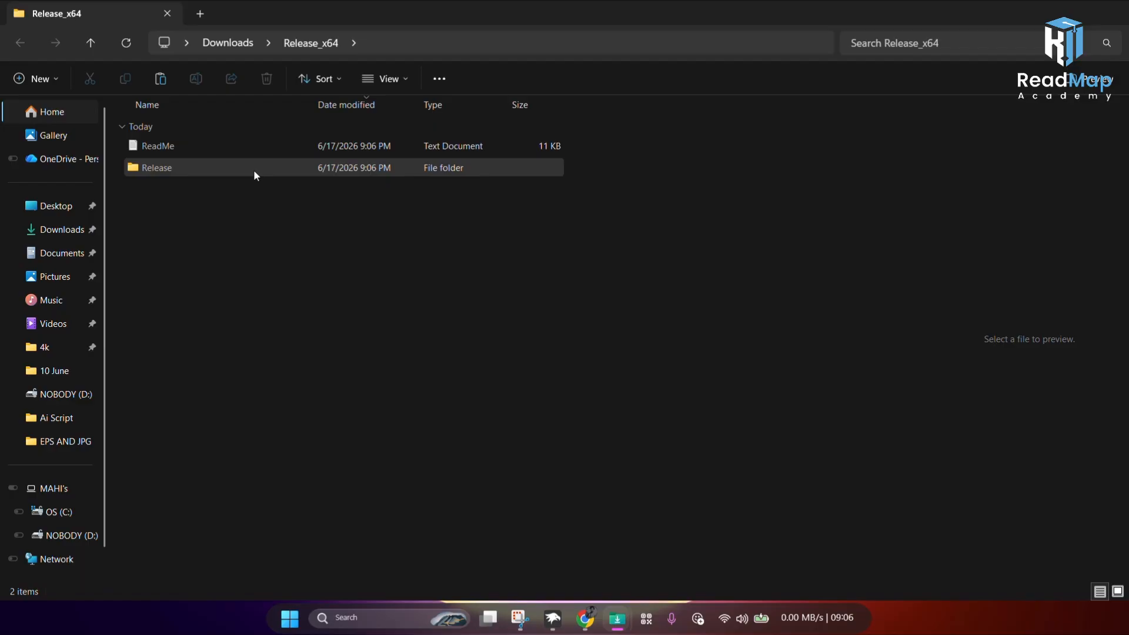
pyautogui.moveTo(256, 175)
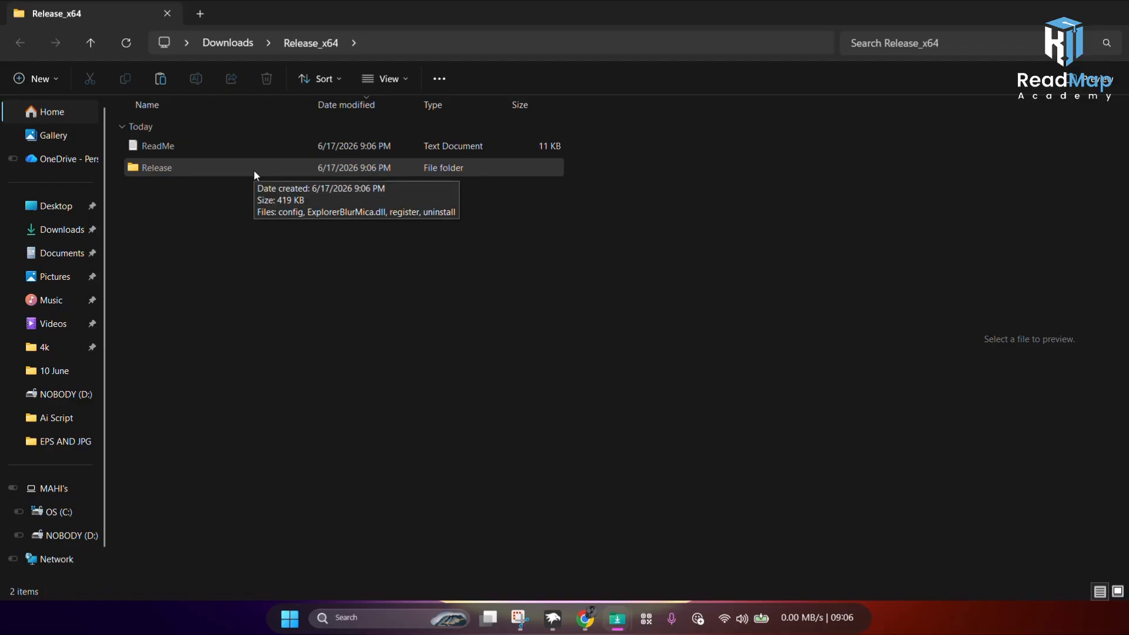
pyautogui.doubleClick(254, 172)
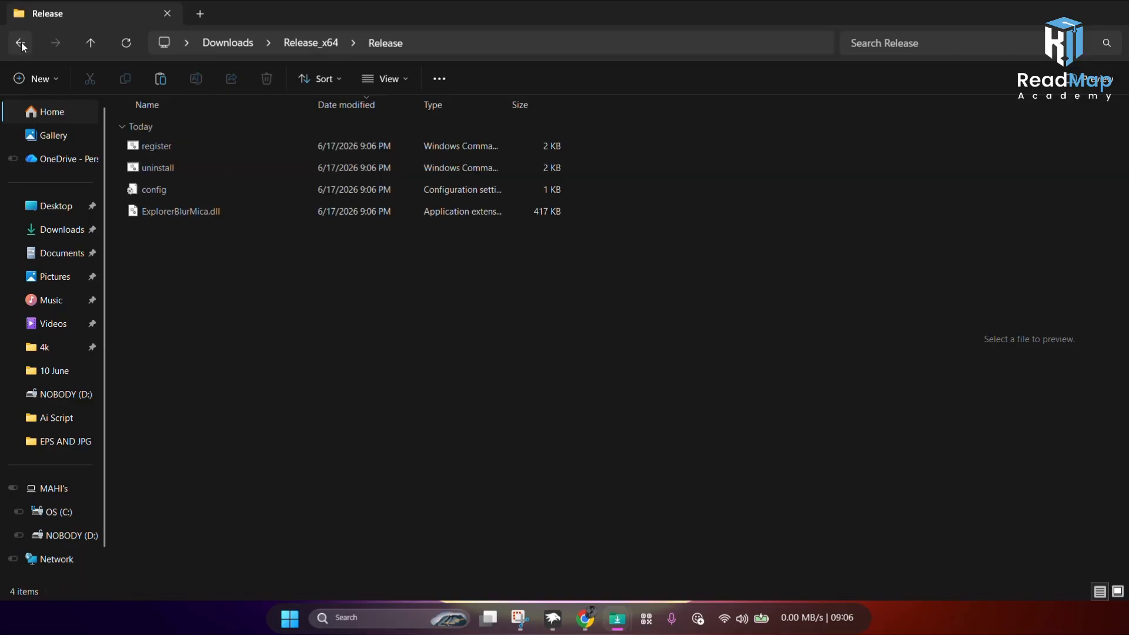
# Step: Run the register script as administrator, accept the security warning, and acknowledge the DLL registration message
pyautogui.moveTo(190, 146)
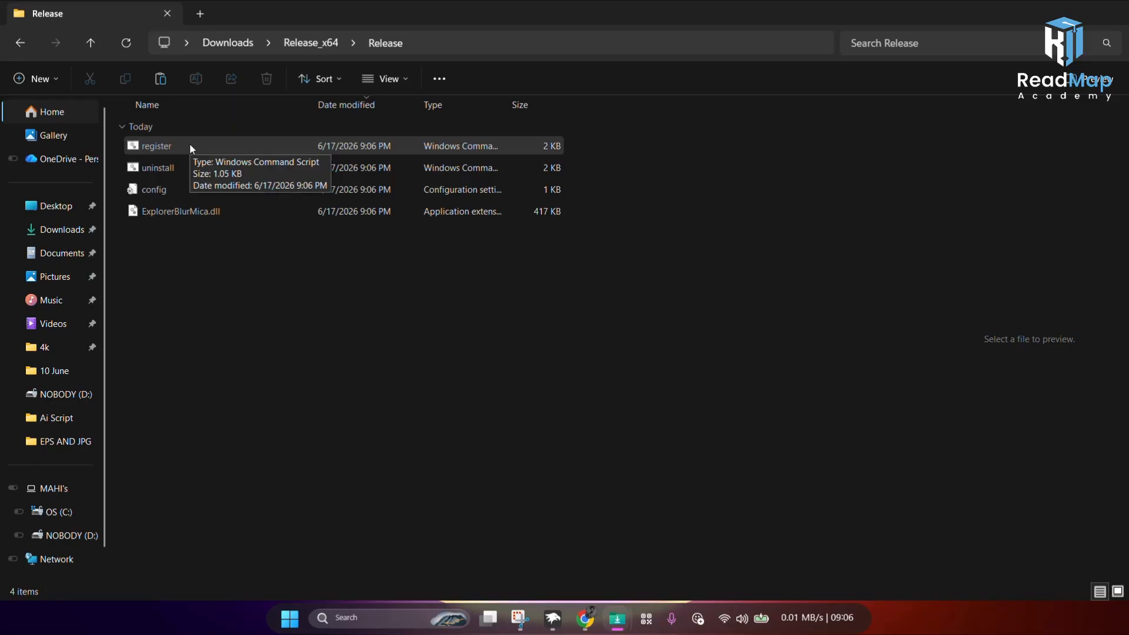
pyautogui.rightClick(189, 145)
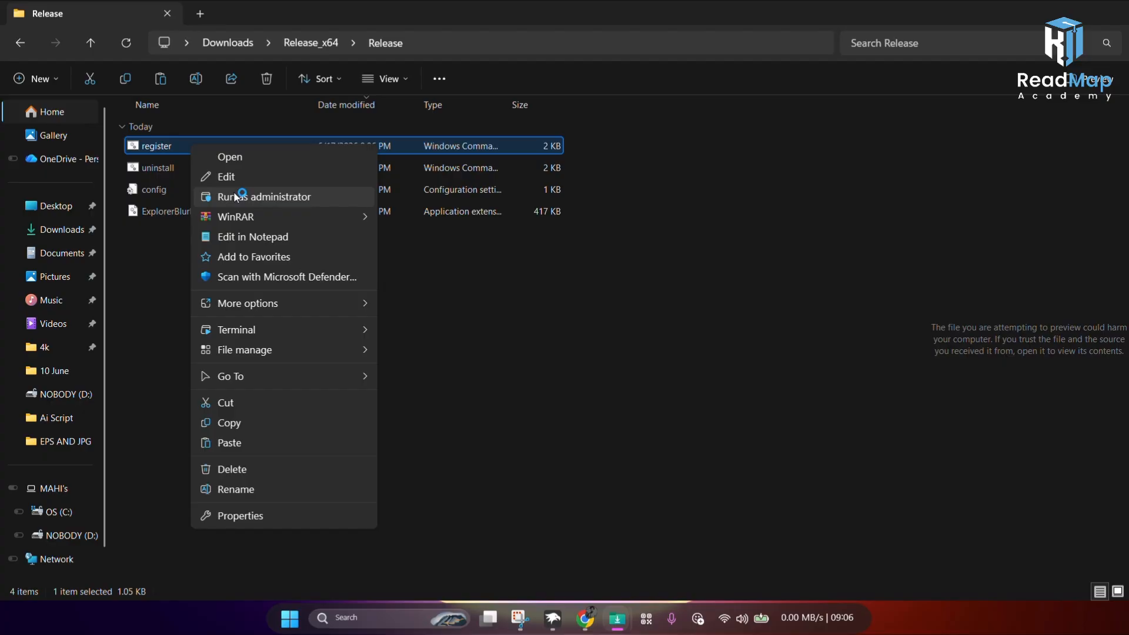
pyautogui.click(235, 196)
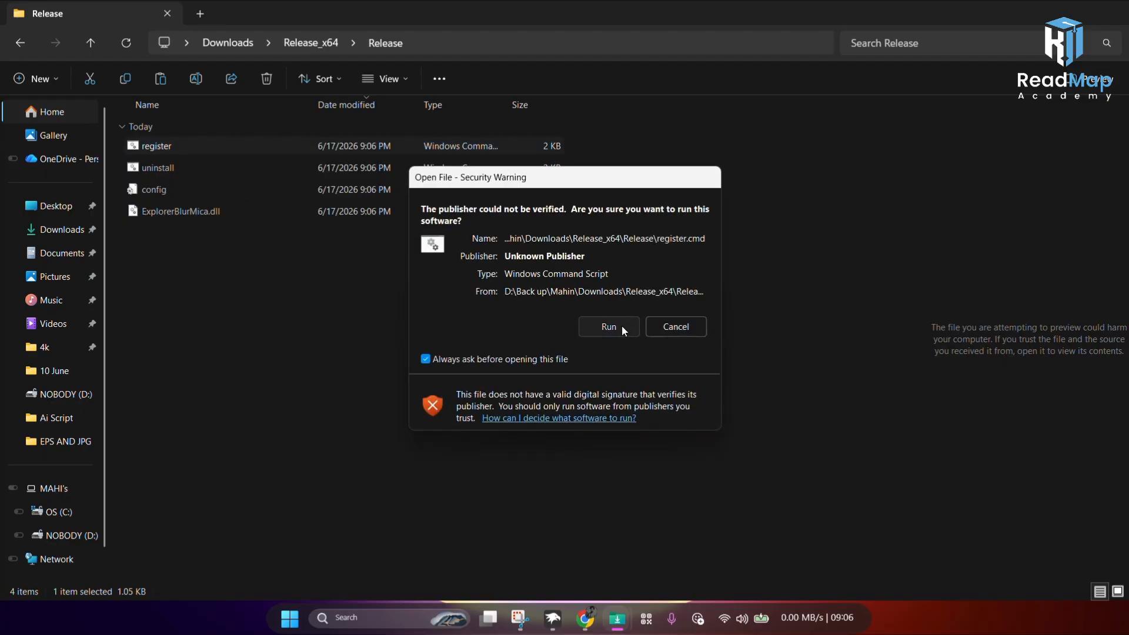
pyautogui.click(622, 326)
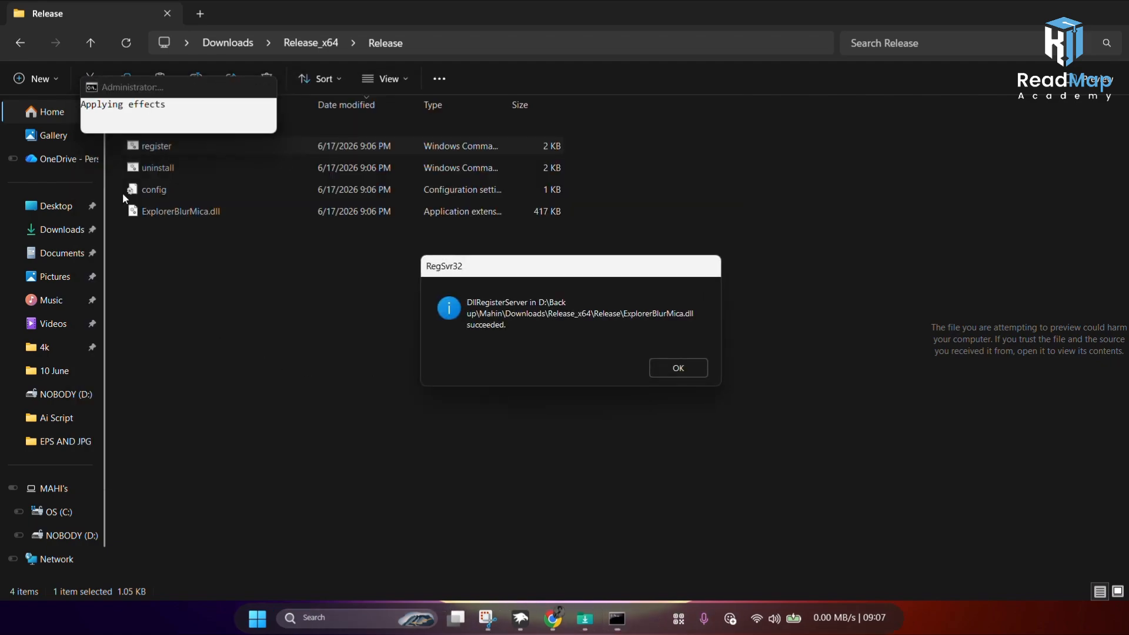
pyautogui.click(662, 368)
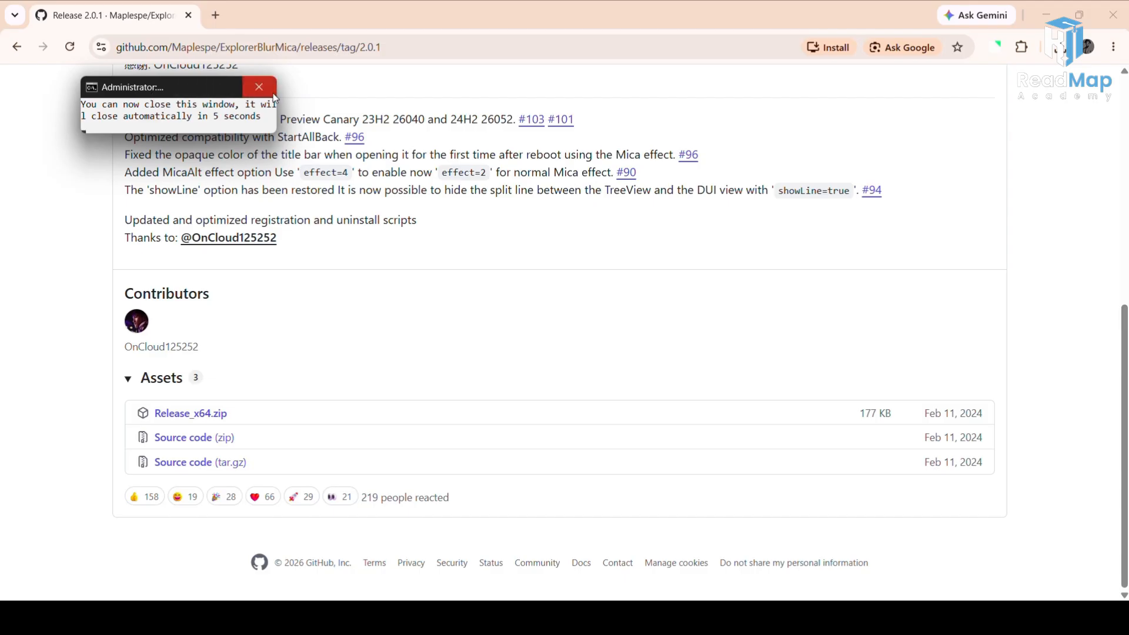
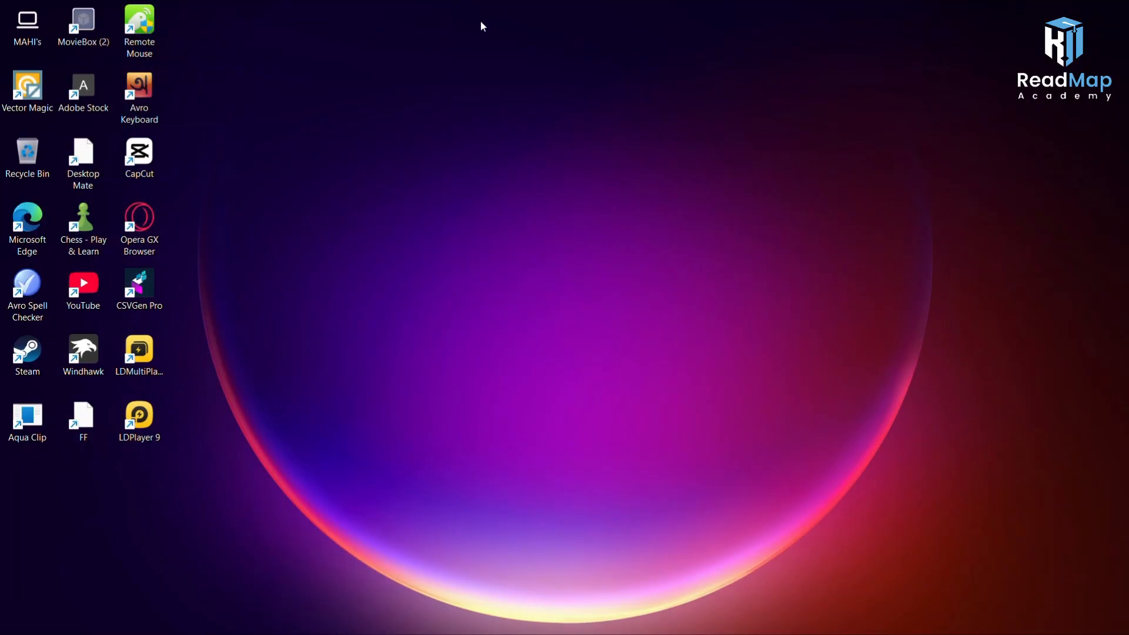
# Step: Open File Explorer maximized and navigate into the Release folder inside the downloaded Release_x64 archive
pyautogui.press('super+e')
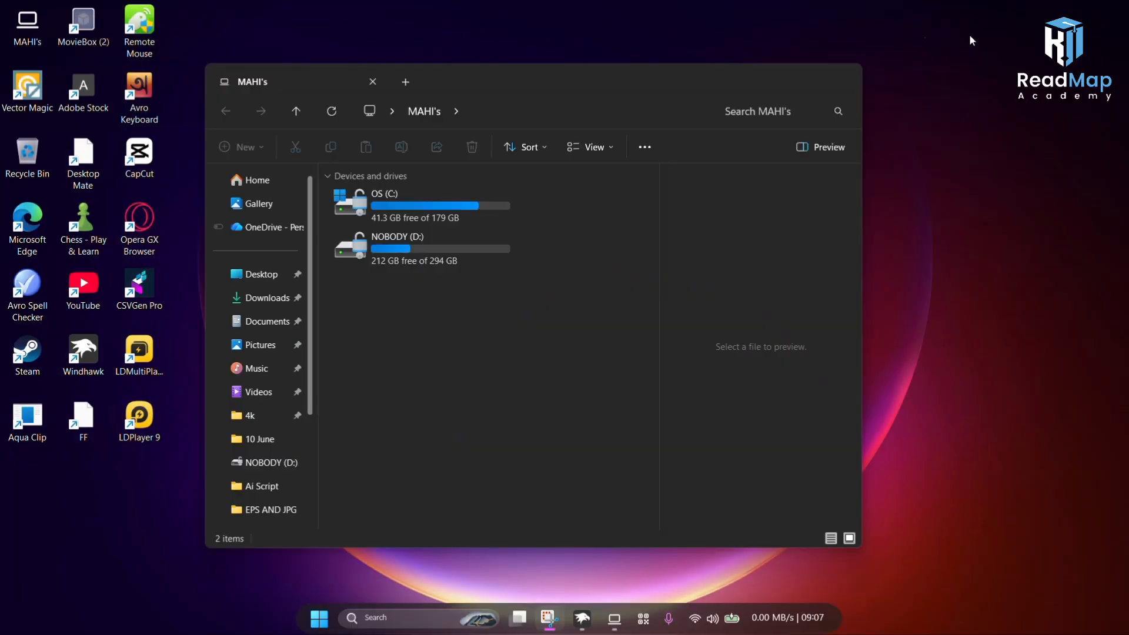
pyautogui.click(818, 79)
pyautogui.click(241, 144)
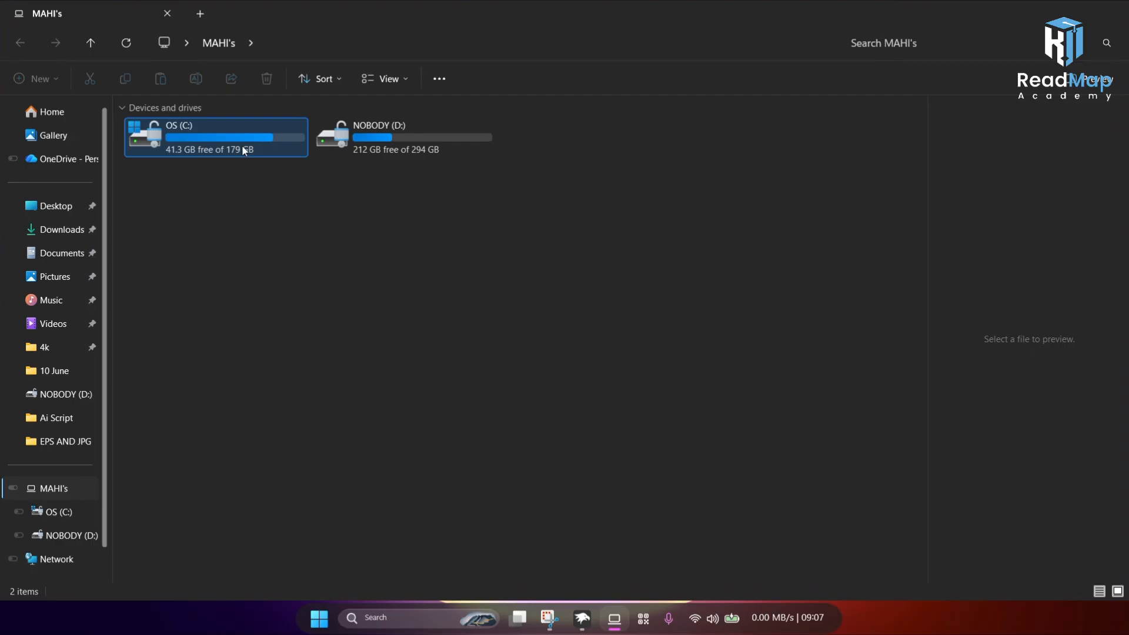
pyautogui.doubleClick(242, 145)
pyautogui.click(20, 43)
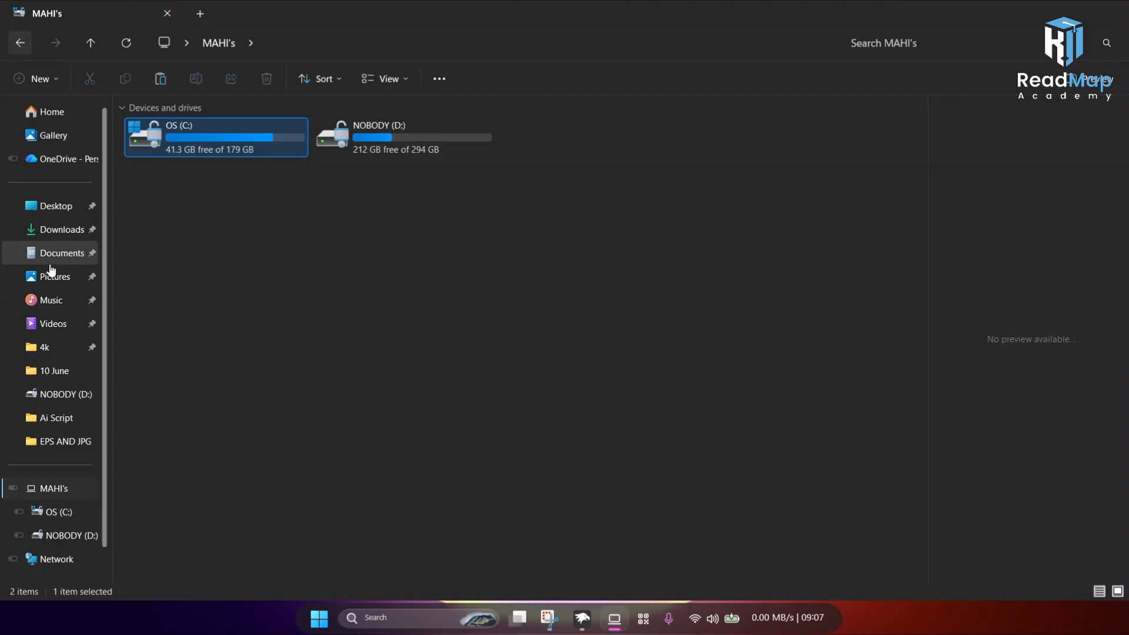
pyautogui.click(45, 232)
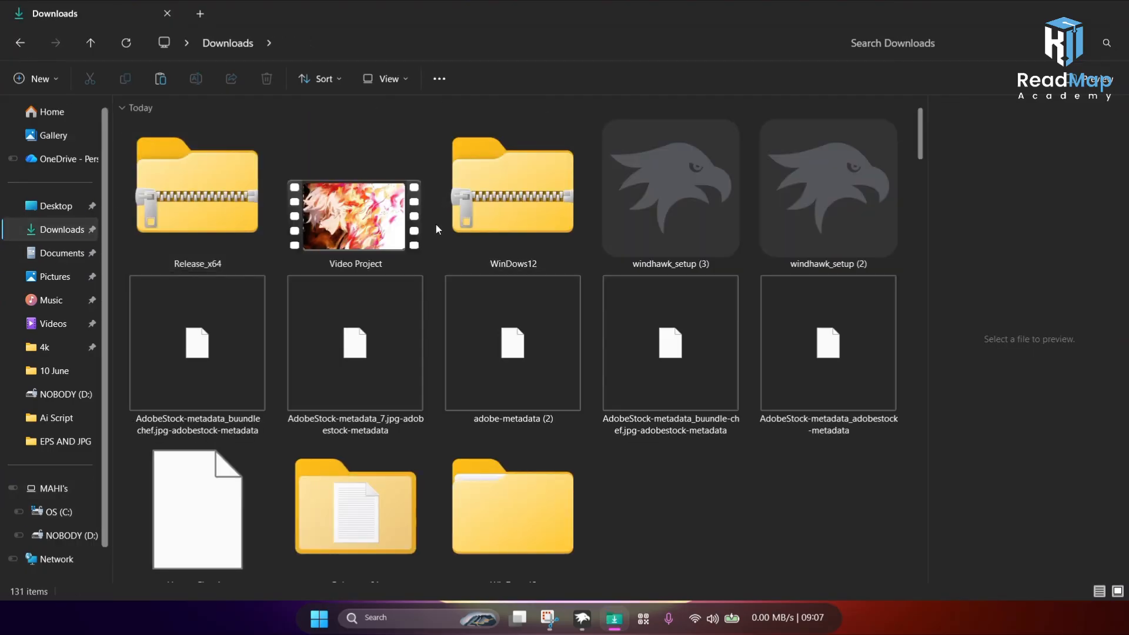
pyautogui.doubleClick(235, 222)
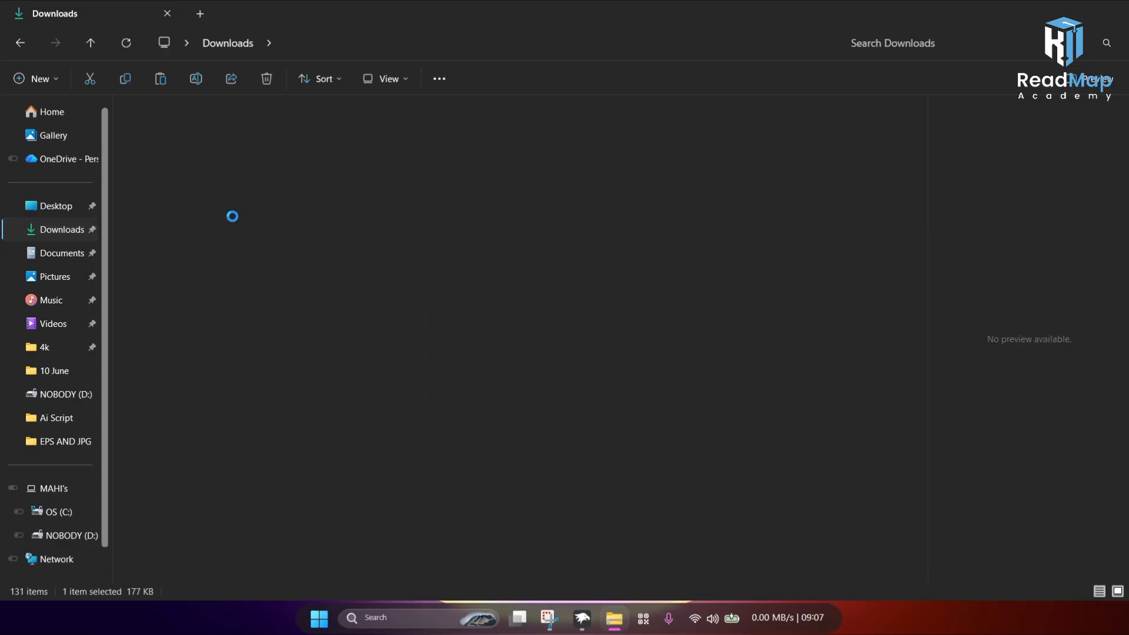
pyautogui.doubleClick(157, 136)
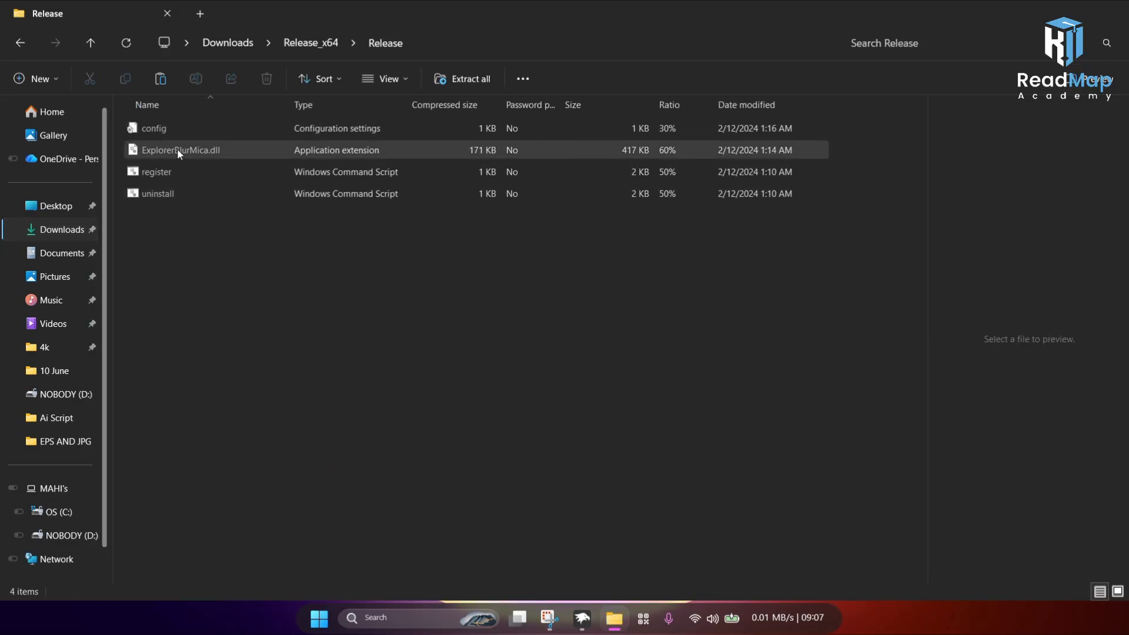
# Step: Edit the config file in Notepad, trimming the a= alpha values under [light] and [dark], then close it
pyautogui.click(179, 131)
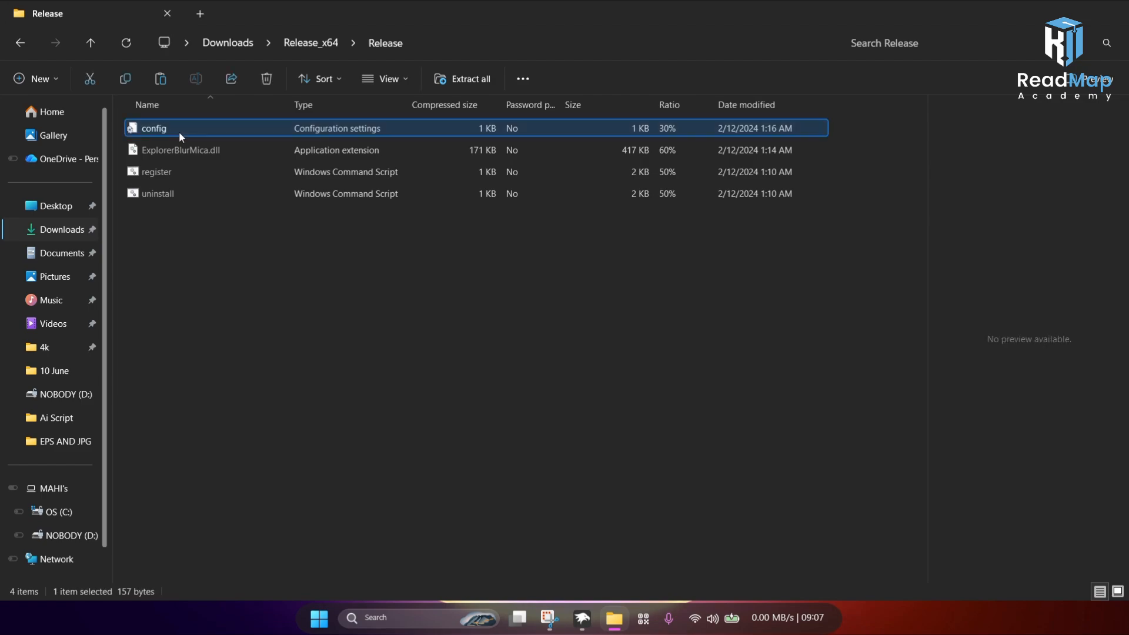
pyautogui.rightClick(179, 131)
pyautogui.click(192, 139)
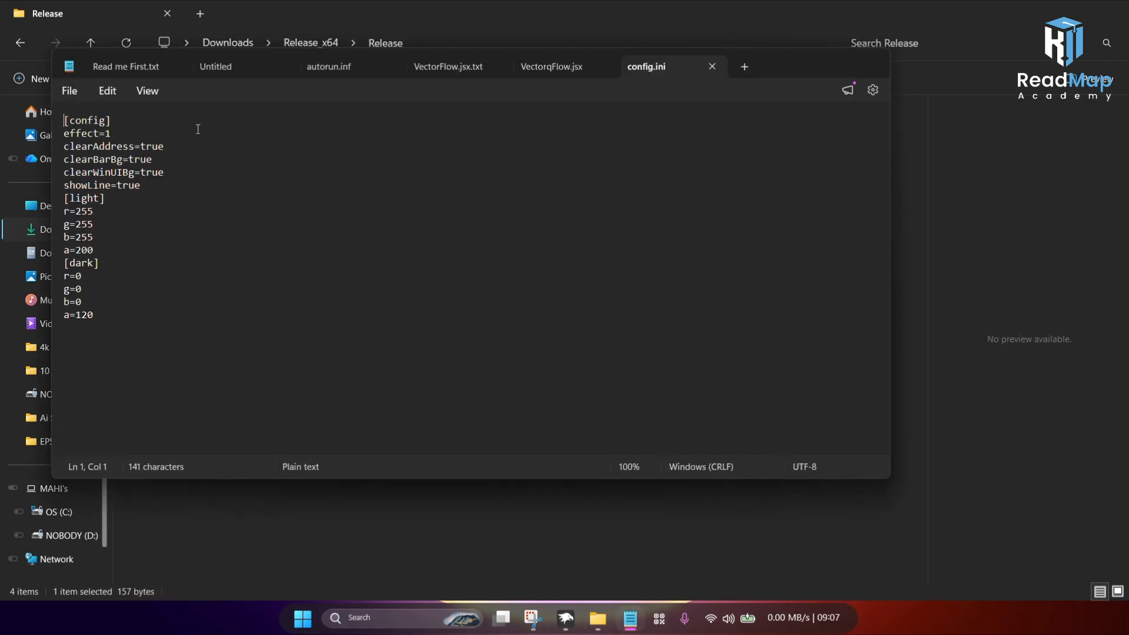
pyautogui.click(104, 250)
pyautogui.press('BackSpace')
pyautogui.press('BackSpace')
pyautogui.press('BackSpace')
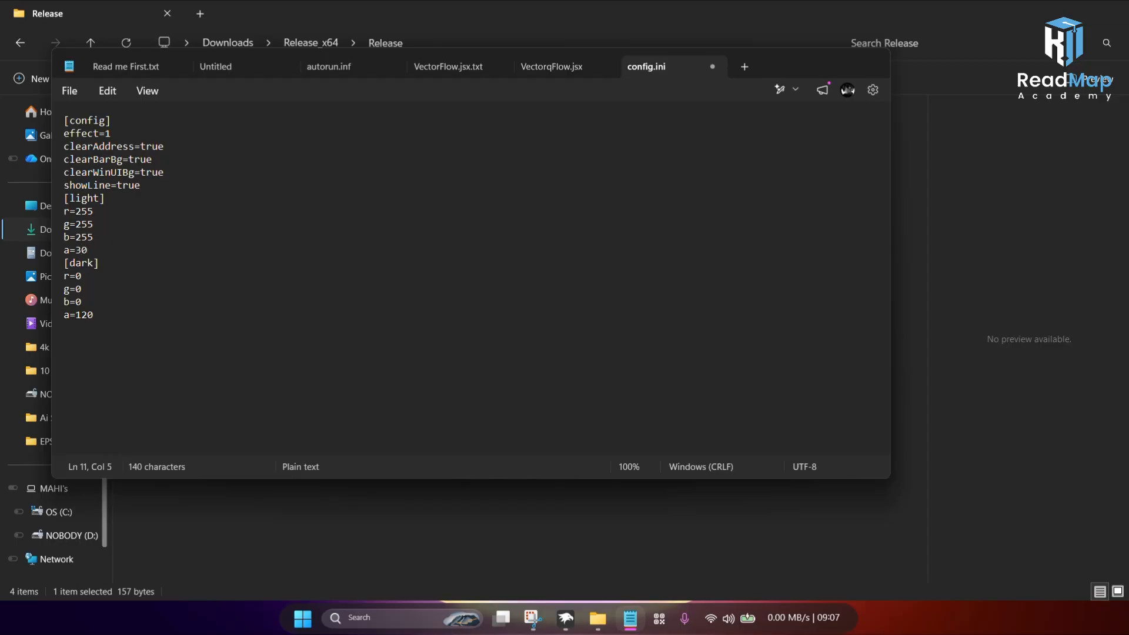
pyautogui.click(109, 319)
pyautogui.press('BackSpace')
pyautogui.press('BackSpace')
pyautogui.click(869, 68)
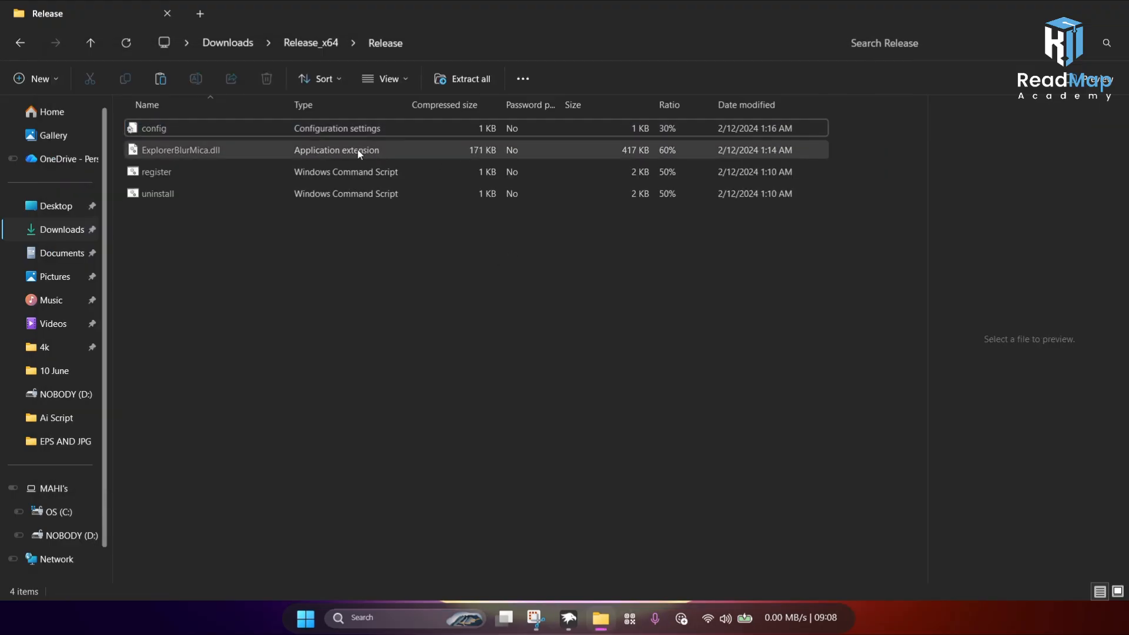
# Step: Run the register script as administrator again and confirm the permission and registration prompts
pyautogui.click(366, 169)
pyautogui.rightClick(365, 166)
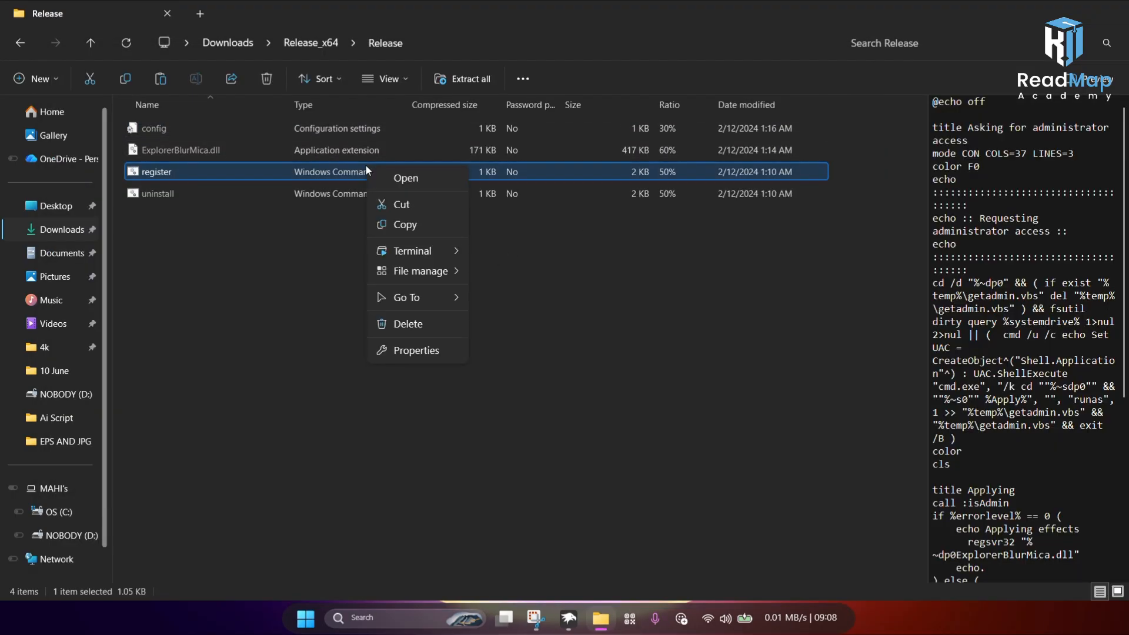
pyautogui.click(344, 175)
pyautogui.rightClick(344, 177)
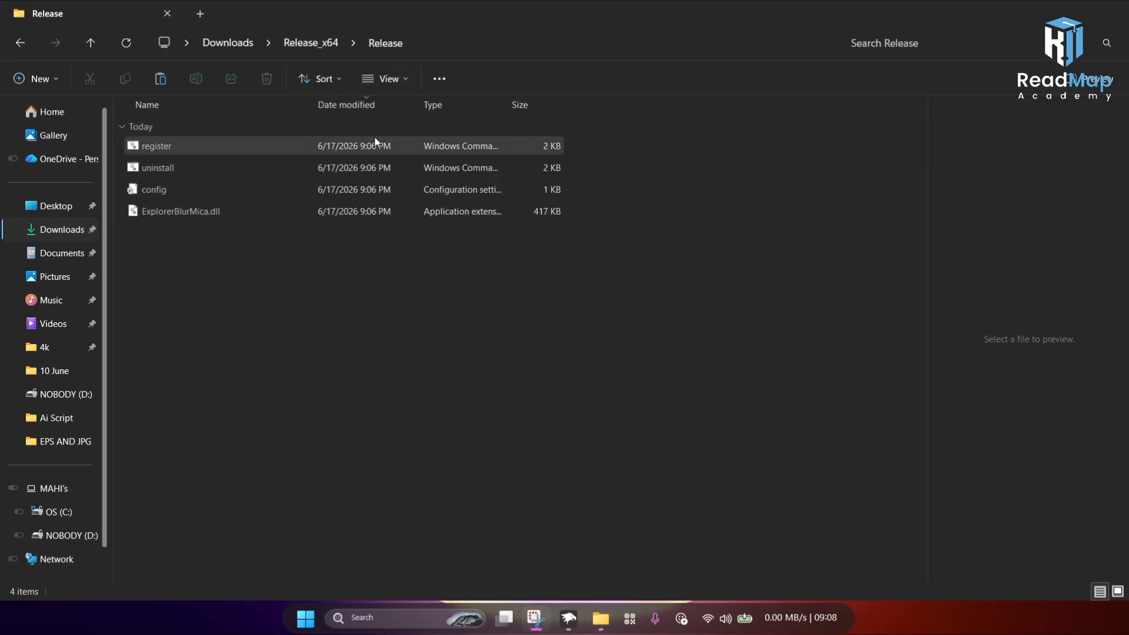
pyautogui.click(375, 139)
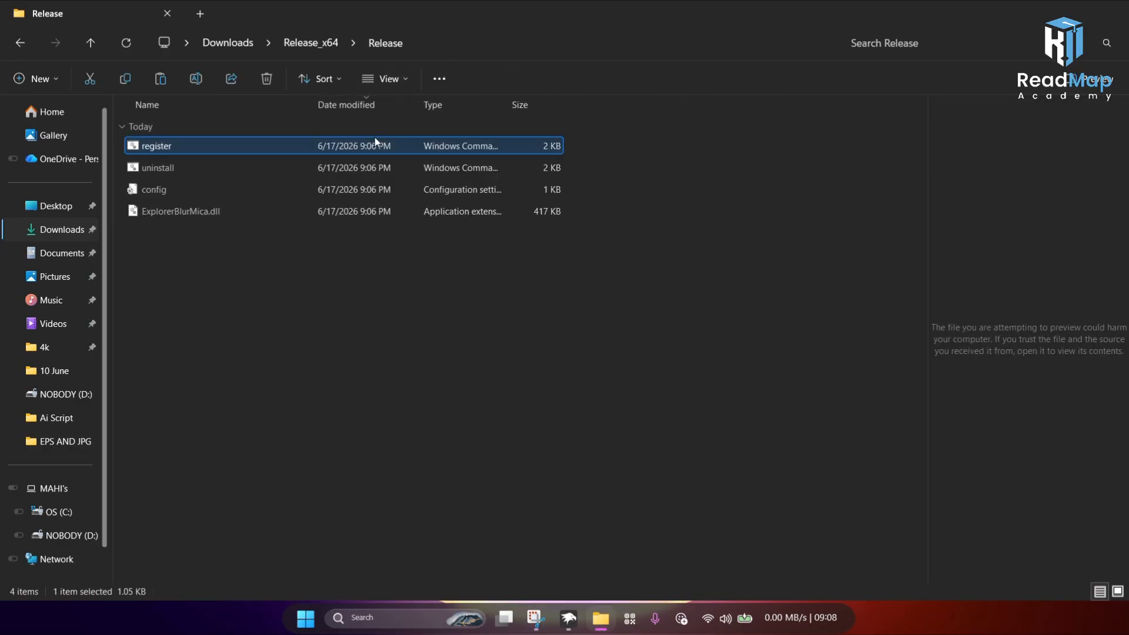
pyautogui.rightClick(375, 141)
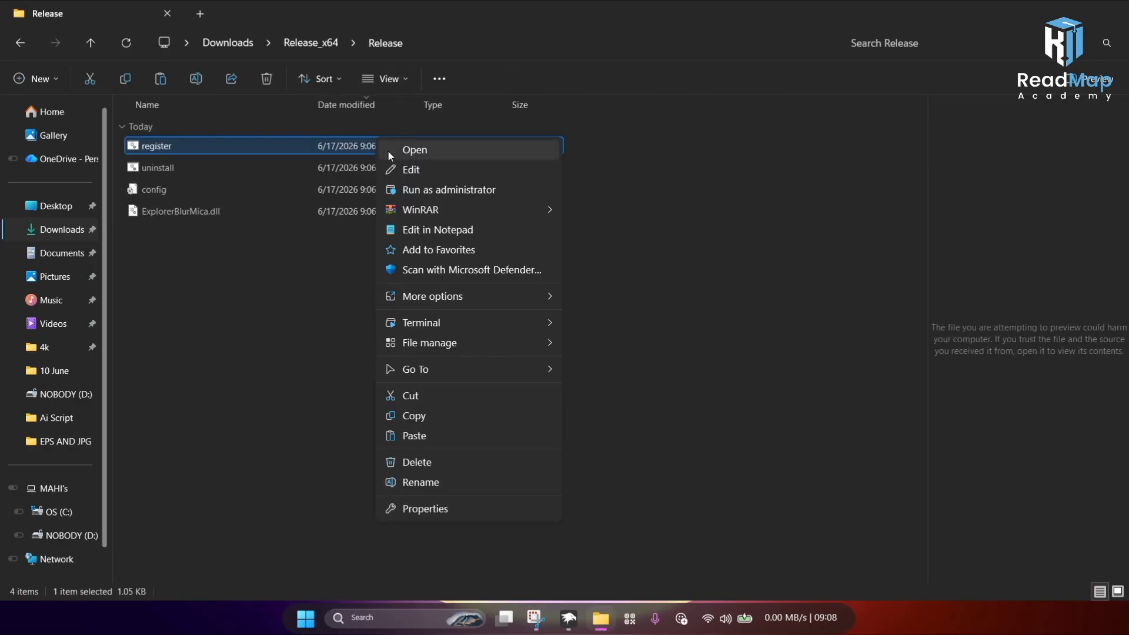
pyautogui.click(403, 192)
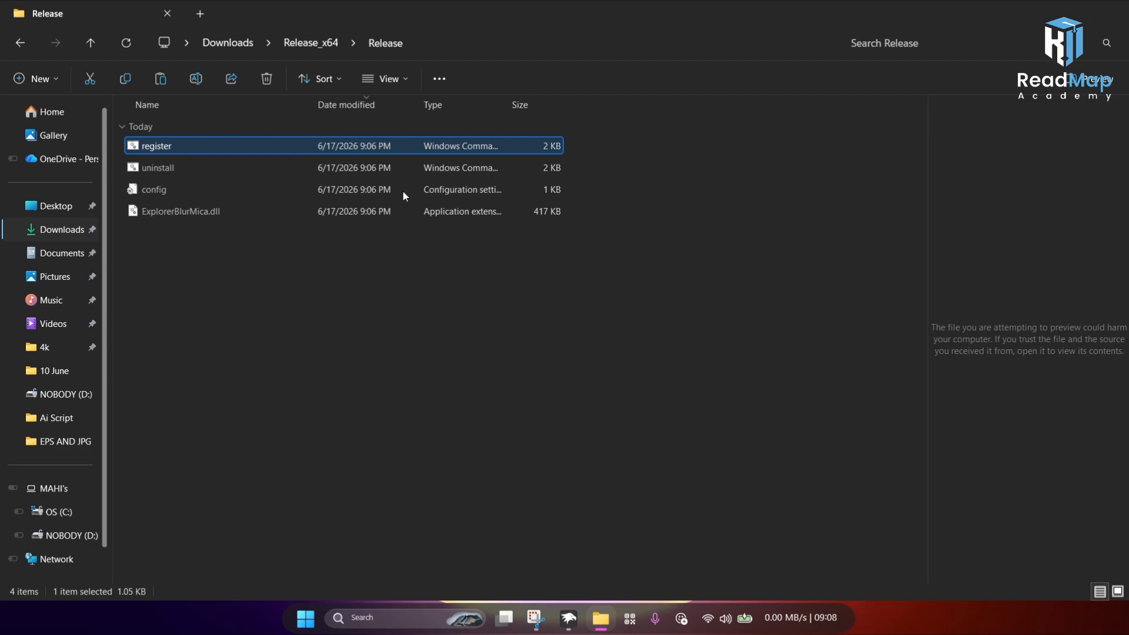
pyautogui.click(606, 327)
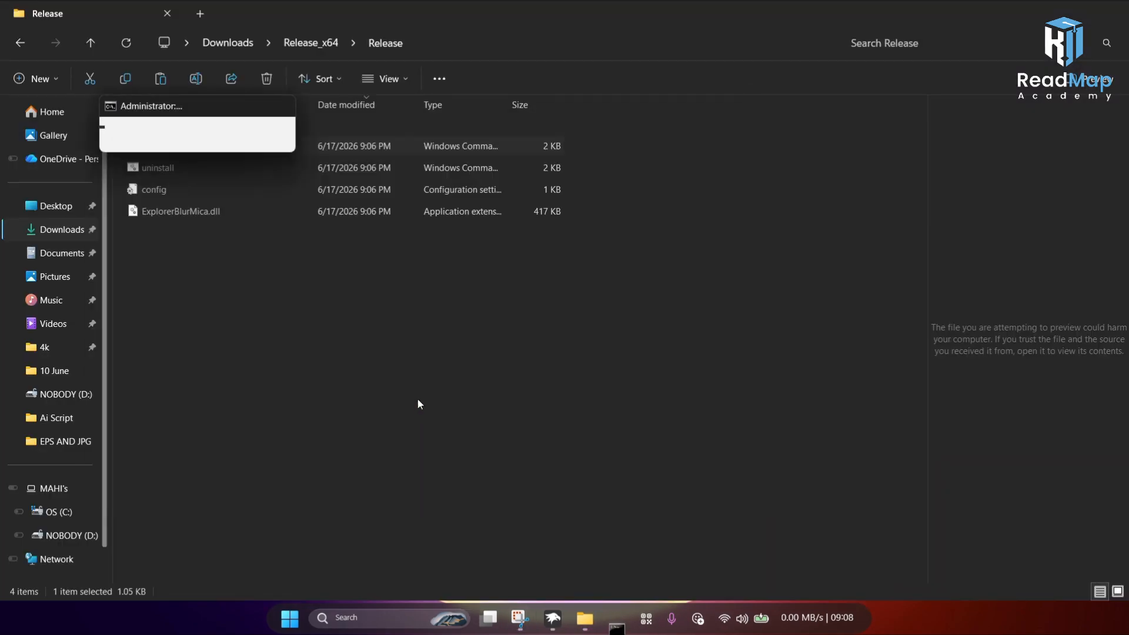
pyautogui.click(677, 368)
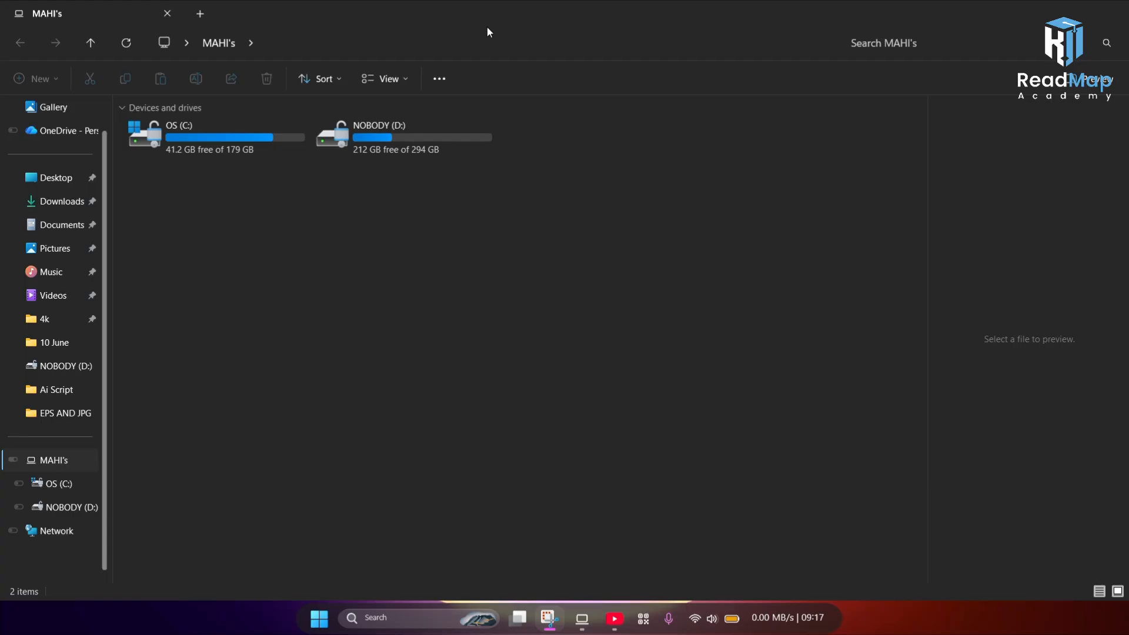
# Step: Open C:\WINDOWS 12\Windows-12-Icons, copy its folder path from the address bar, and close File Explorer
pyautogui.moveTo(488, 29); pyautogui.dragTo(441, 70)
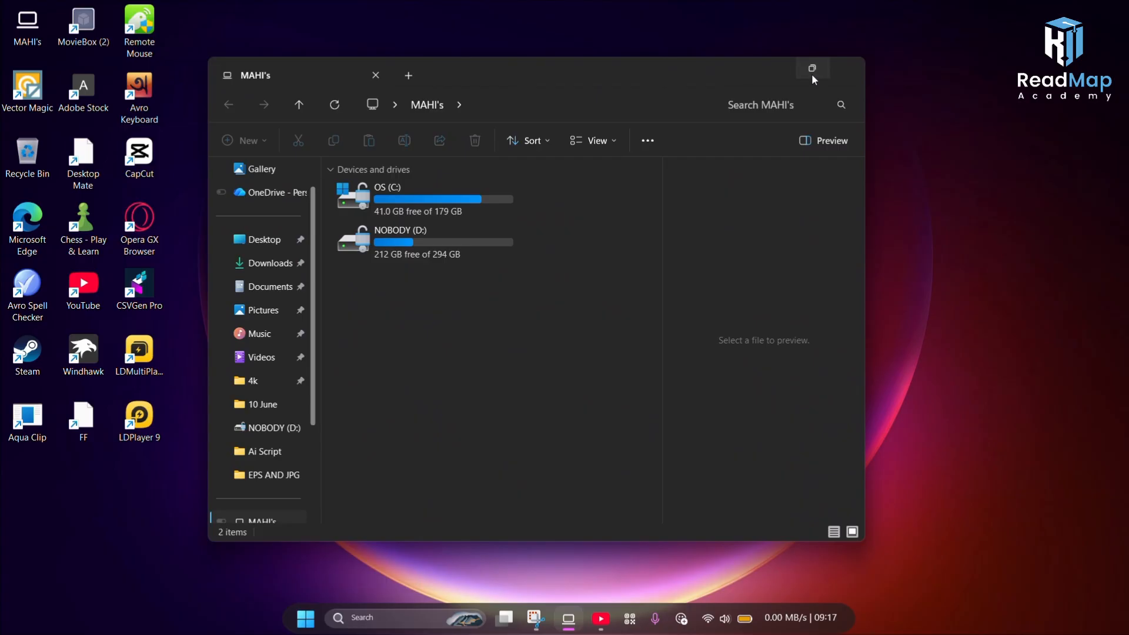
pyautogui.click(812, 71)
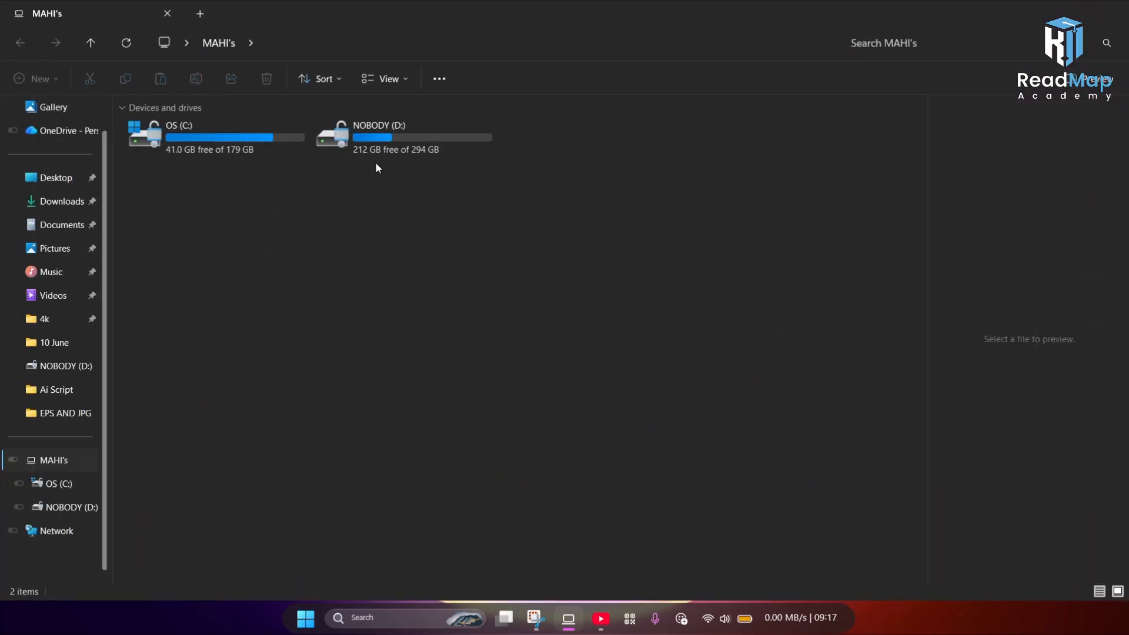
pyautogui.doubleClick(217, 150)
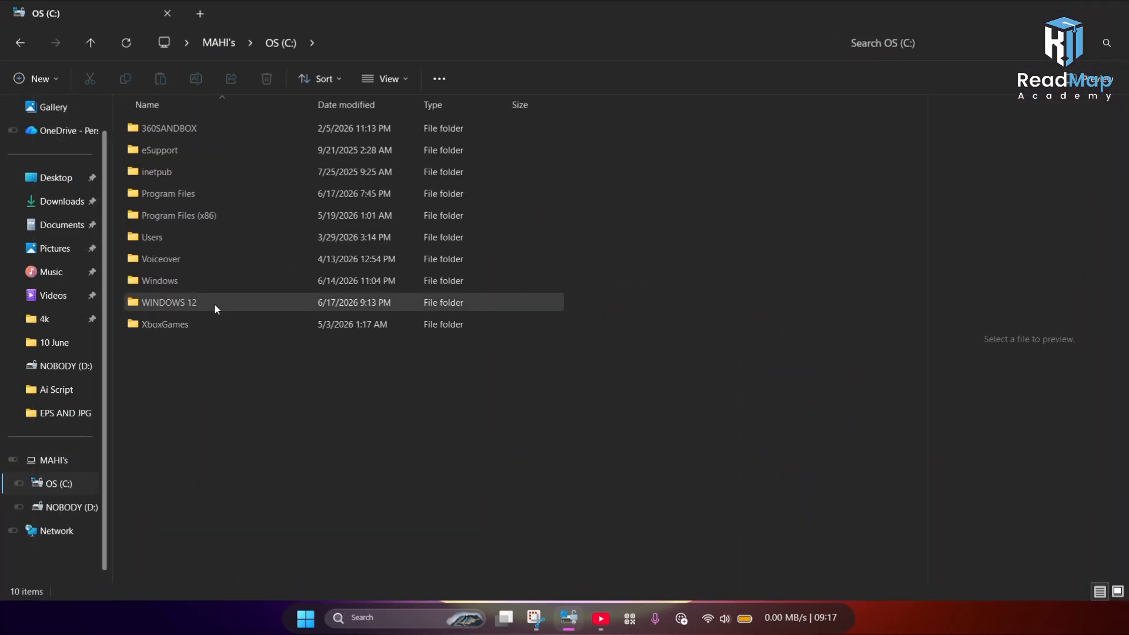
pyautogui.doubleClick(214, 302)
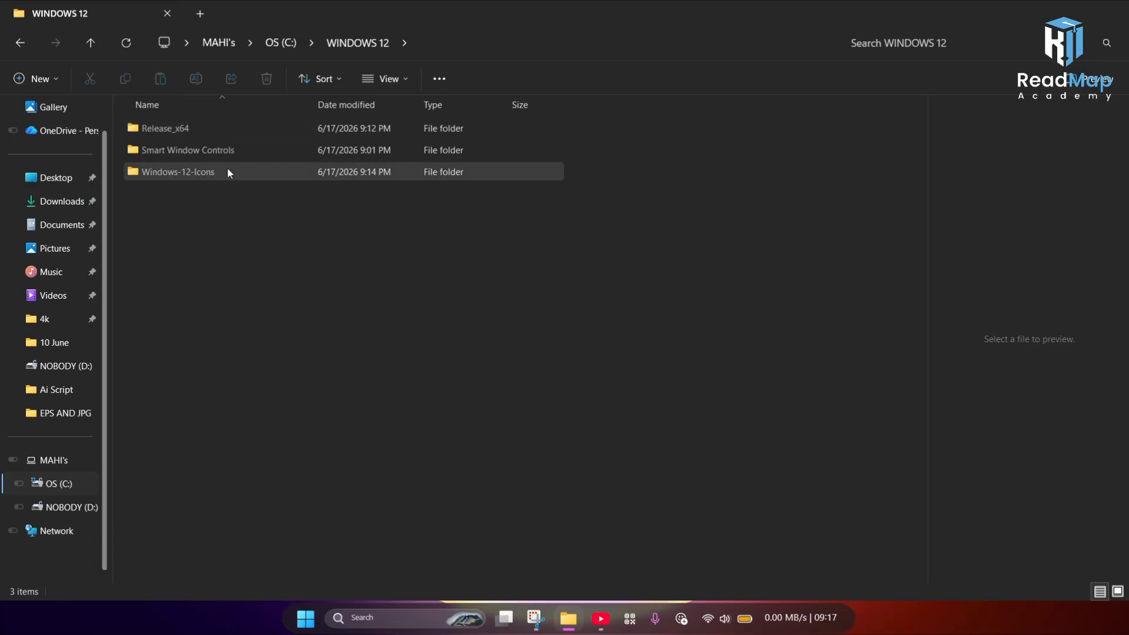
pyautogui.doubleClick(238, 175)
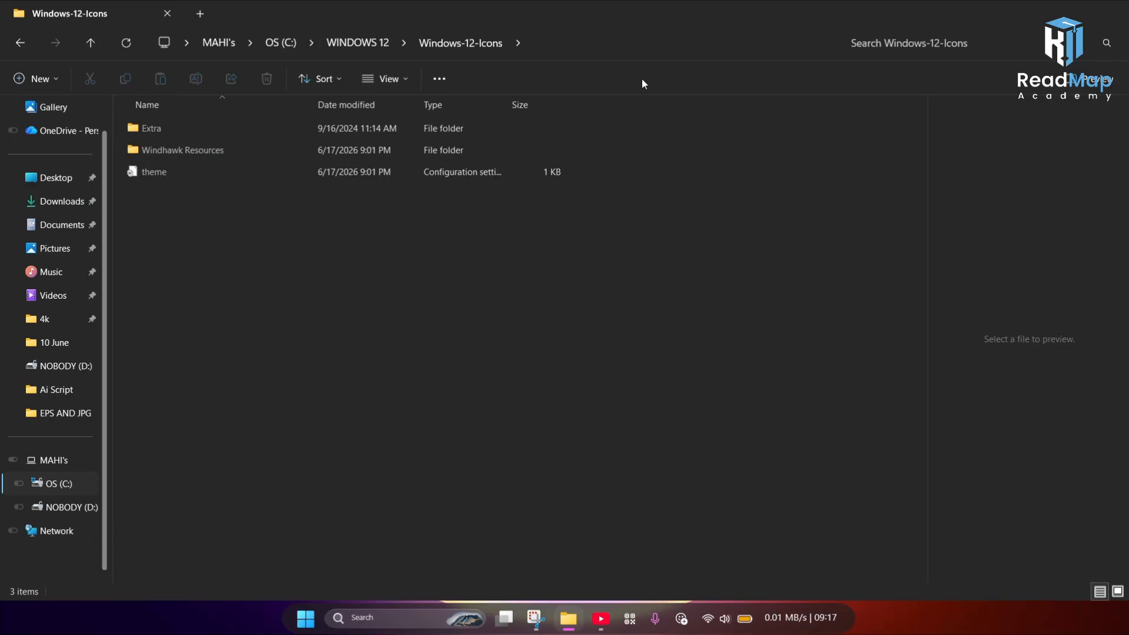
pyautogui.click(673, 37)
pyautogui.hotkey('ctrl', 'c')
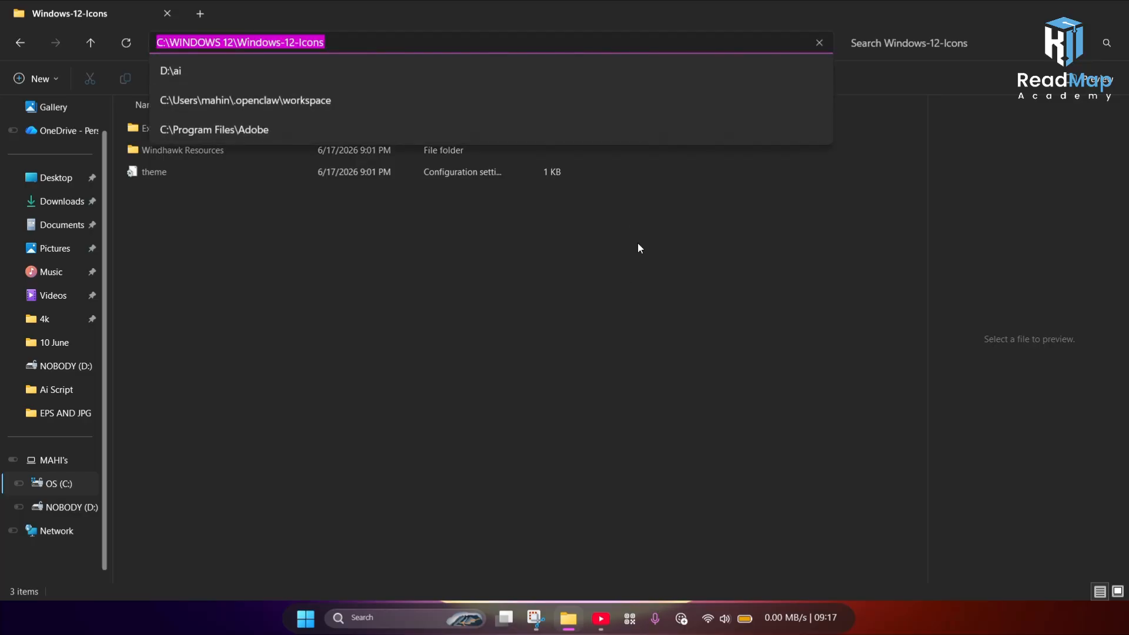
pyautogui.click(554, 337)
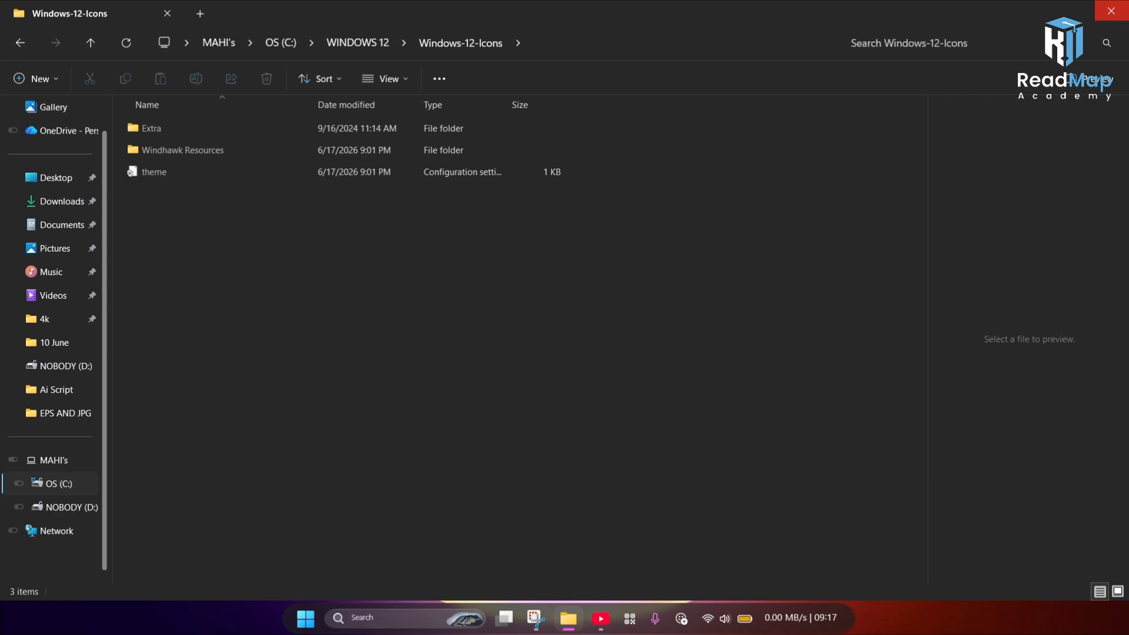
pyautogui.click(1125, 7)
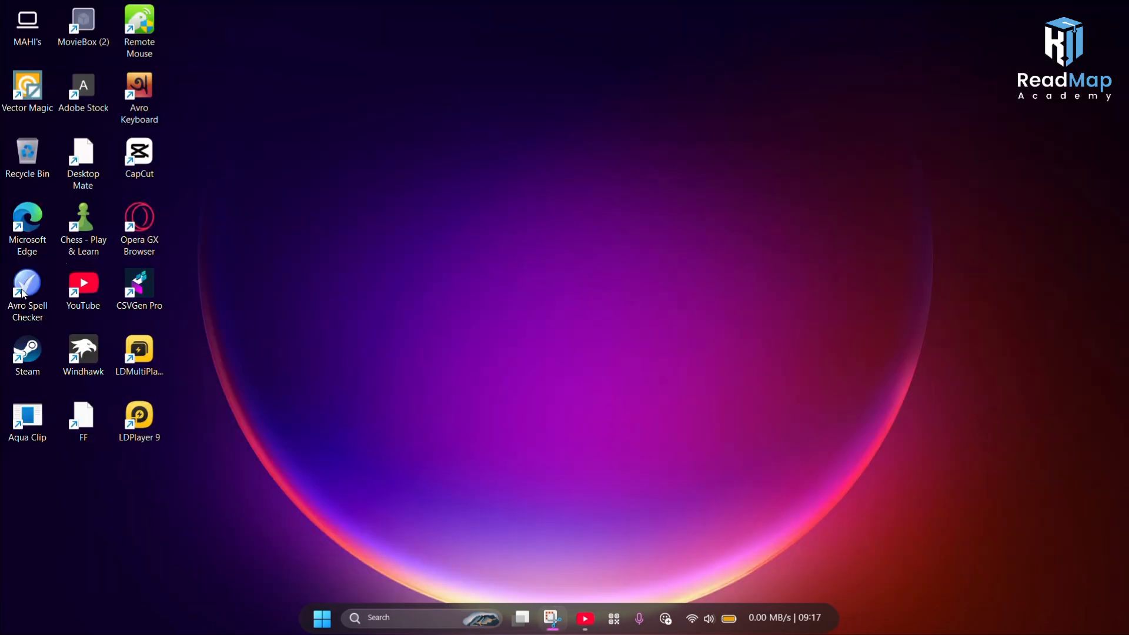
# Step: In Windhawk's Resource Redirect mod settings, paste C:\WINDOWS 12\Windows-12-Icons as a theme path, save, and close Windhawk
pyautogui.doubleClick(84, 350)
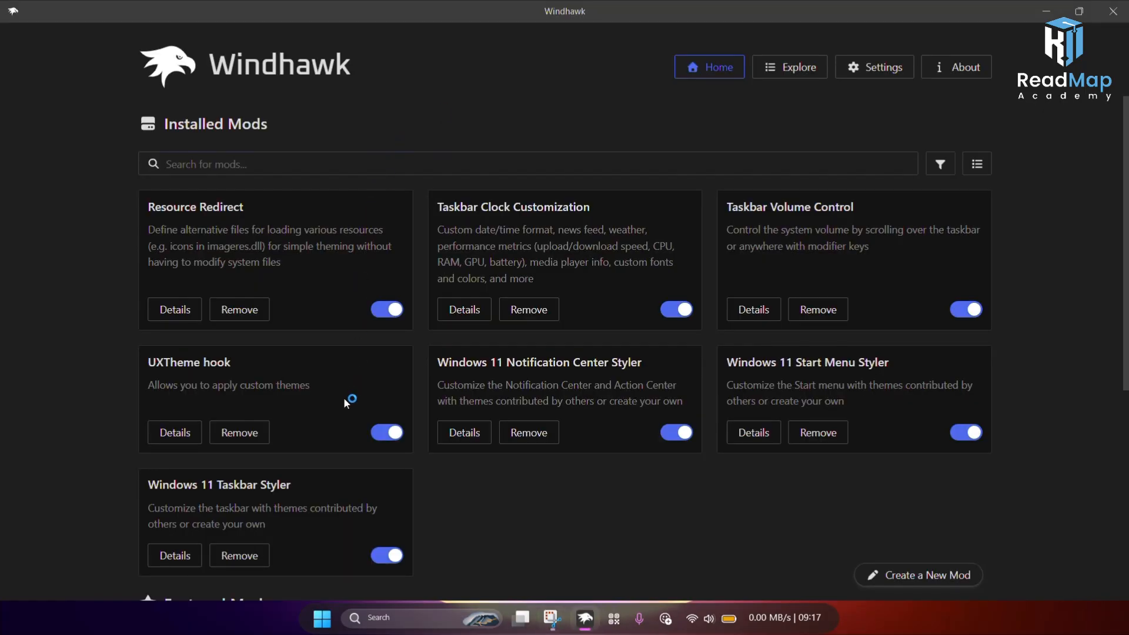
pyautogui.click(181, 320)
pyautogui.click(238, 243)
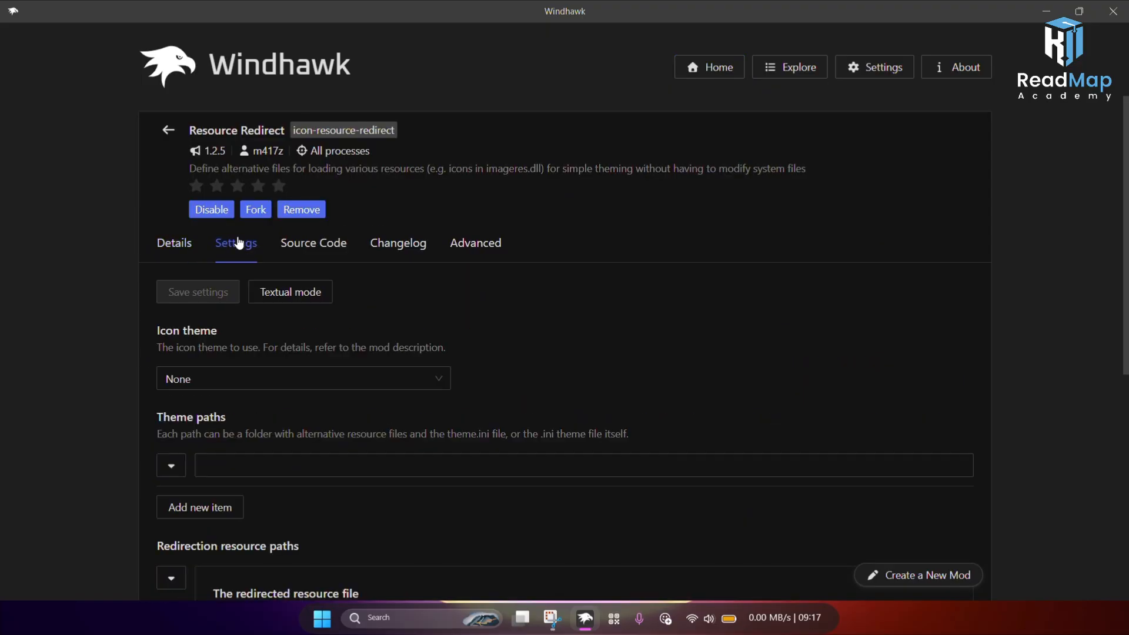
pyautogui.click(218, 468)
pyautogui.hotkey('ctrl', 'v')
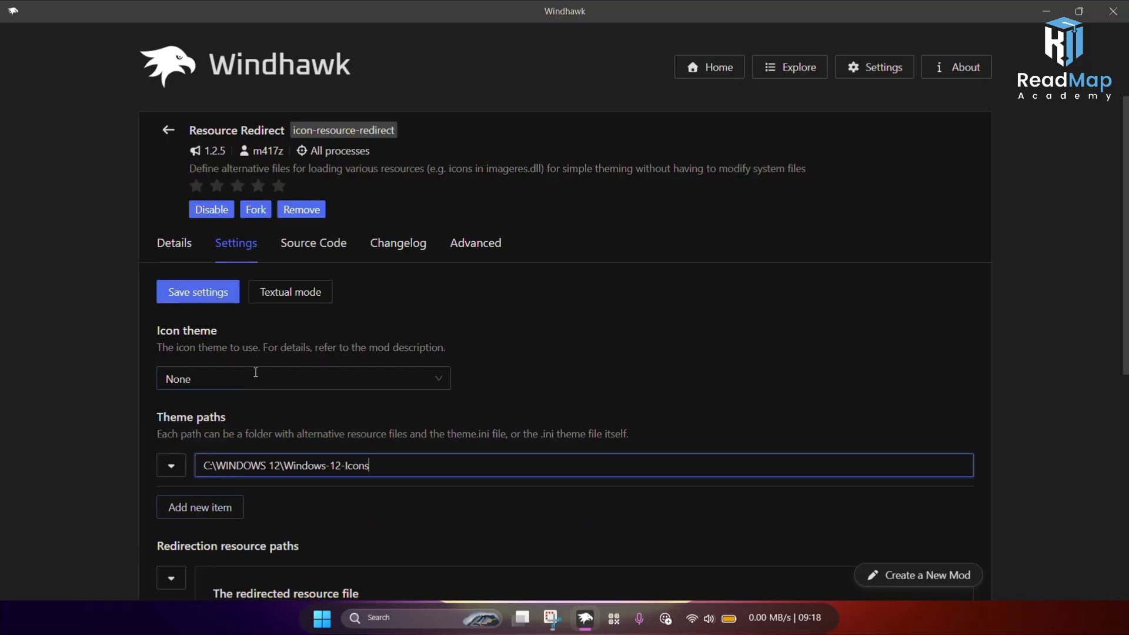
pyautogui.click(219, 302)
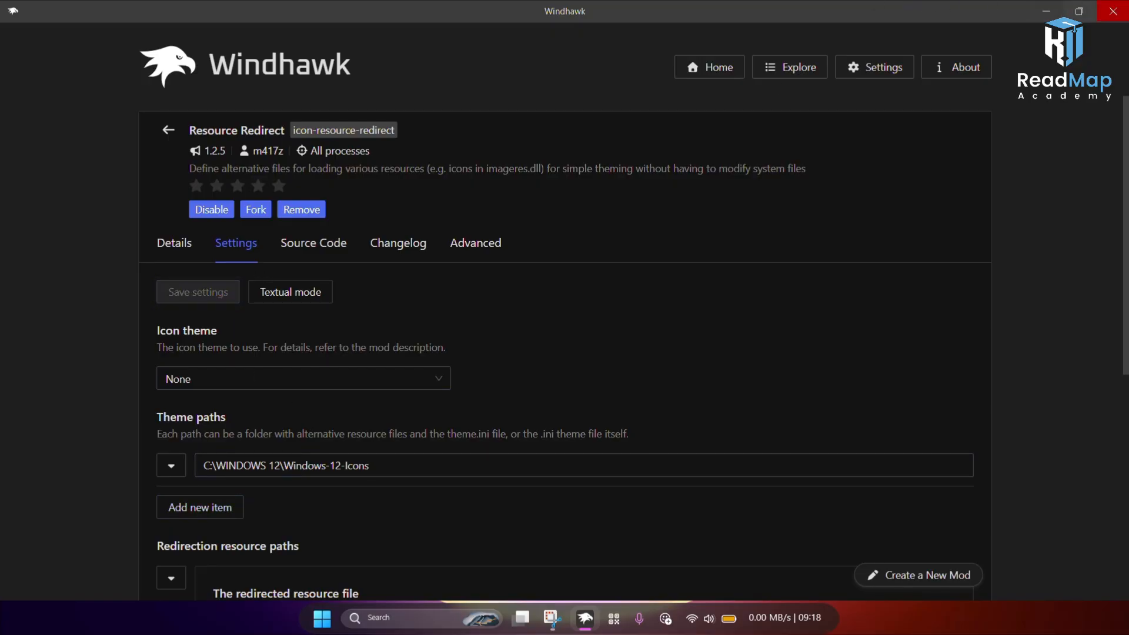
pyautogui.click(1113, 11)
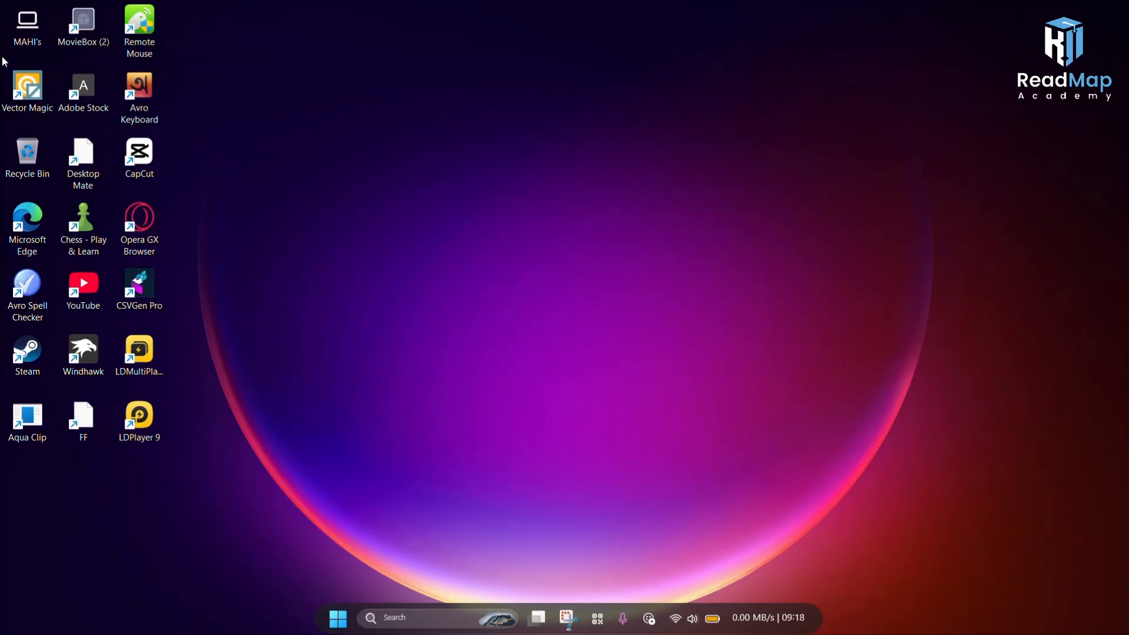
# Step: Browse the Downloads folder and the NOBODY (D:) drive contents in File Explorer
pyautogui.doubleClick(27, 27)
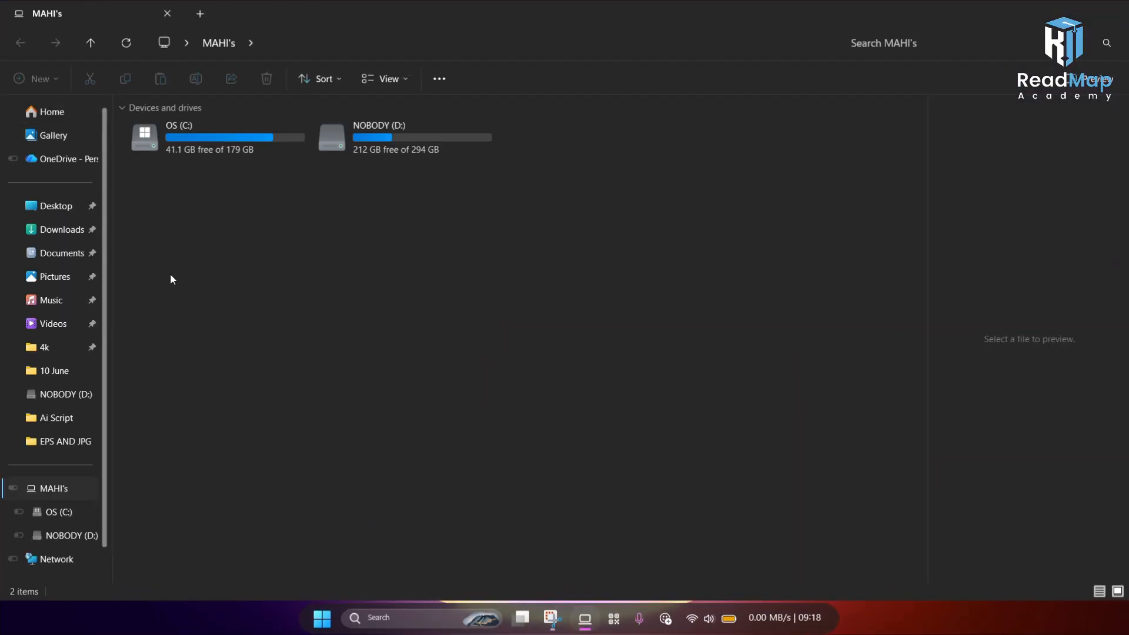
pyautogui.click(53, 240)
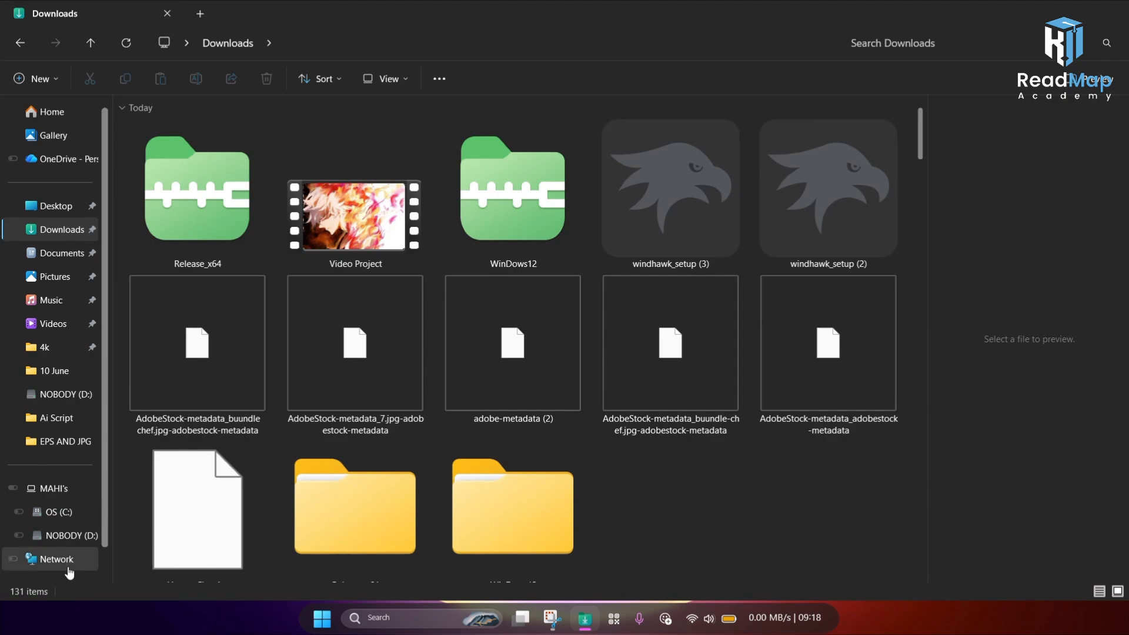
pyautogui.scroll(-5, 347, 420)
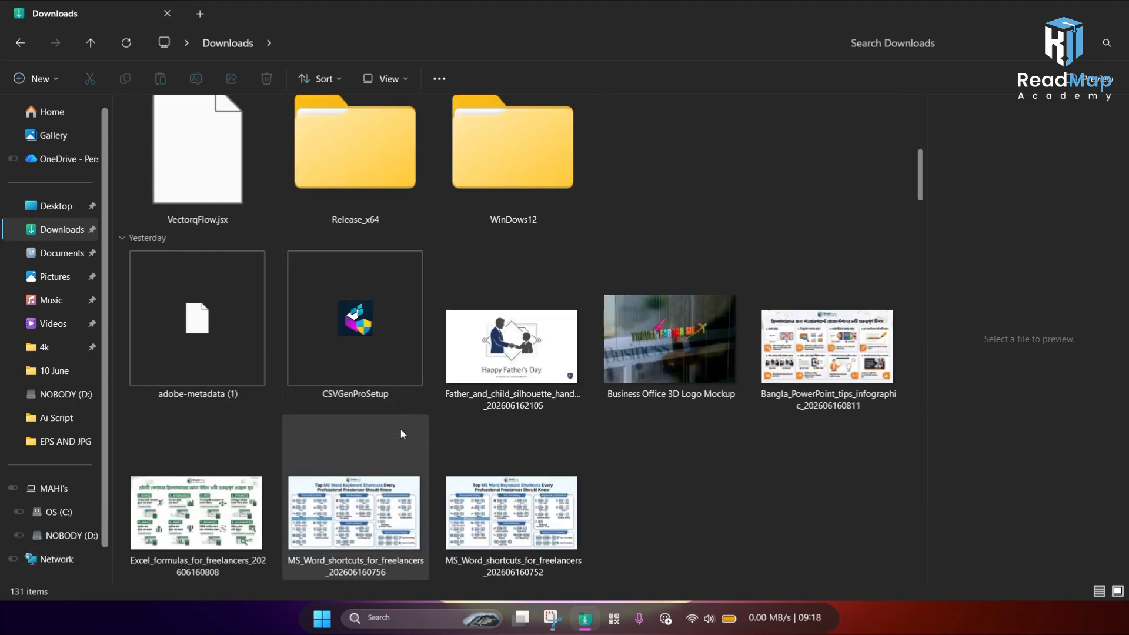
pyautogui.click(65, 535)
pyautogui.scroll(-4, 407, 322)
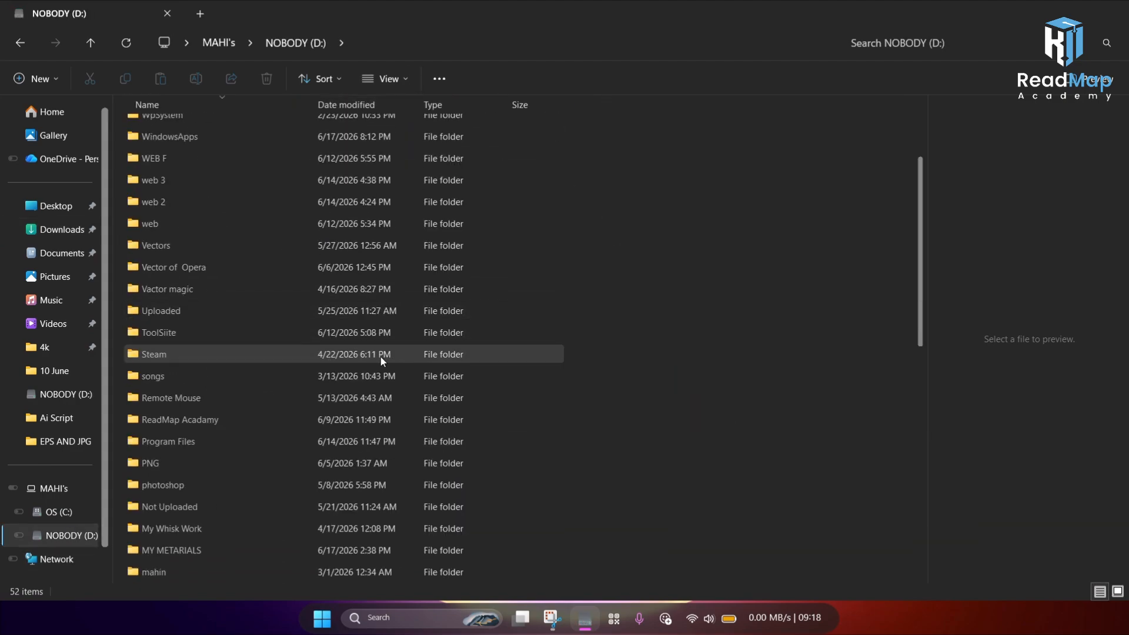
pyautogui.scroll(-7, 375, 372)
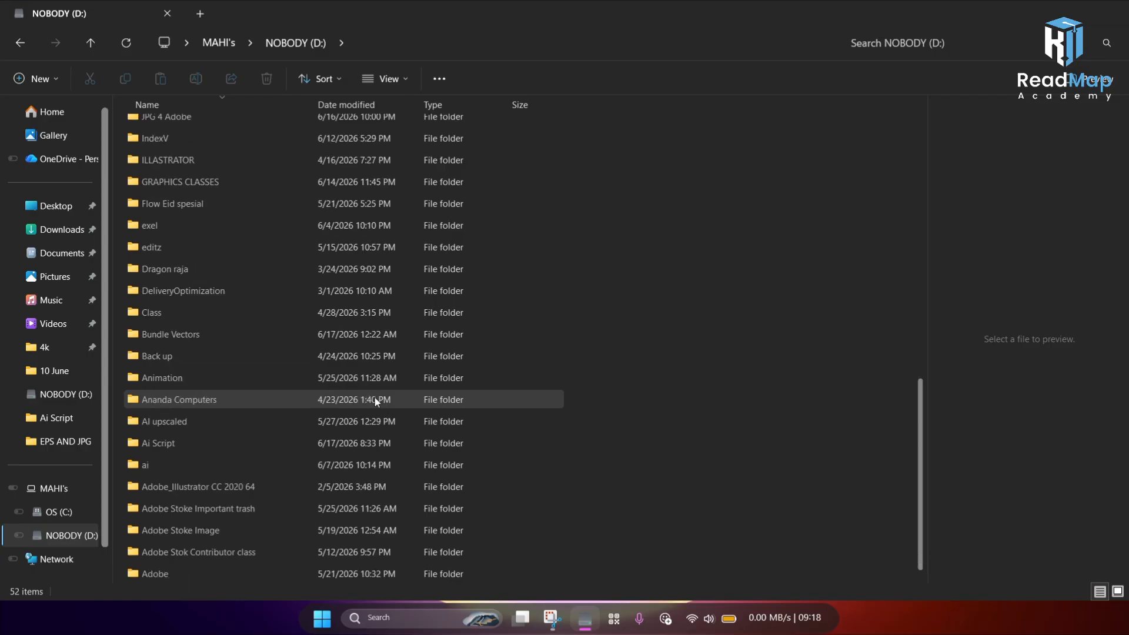
pyautogui.click(60, 537)
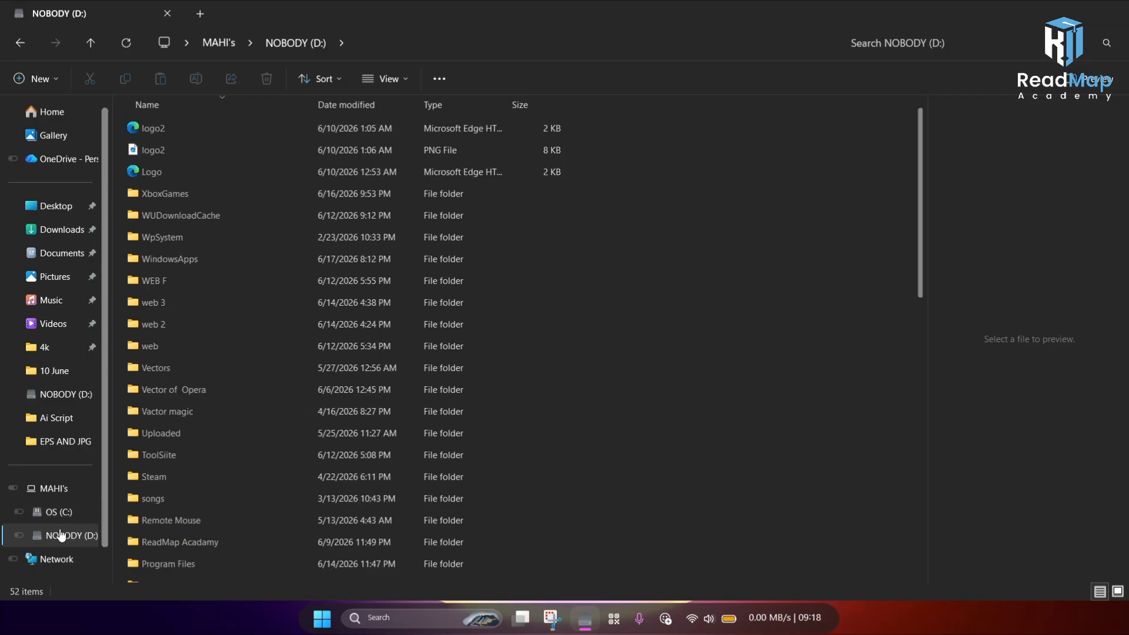
# Step: Close File Explorer after viewing This PC
pyautogui.click(54, 489)
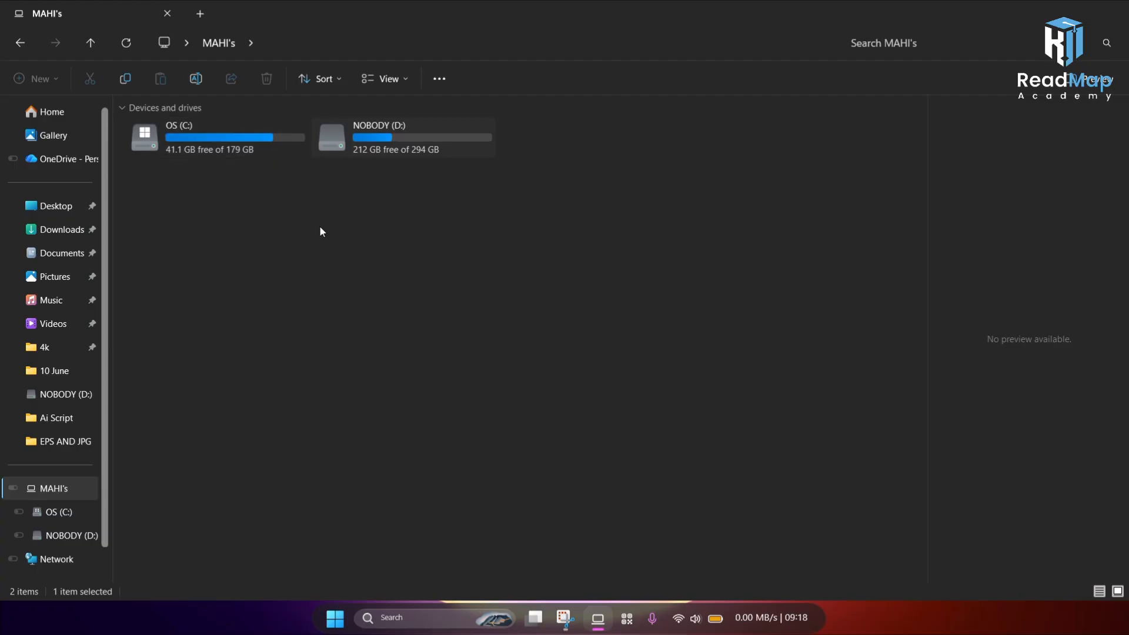
pyautogui.rightClick(370, 262)
pyautogui.click(429, 333)
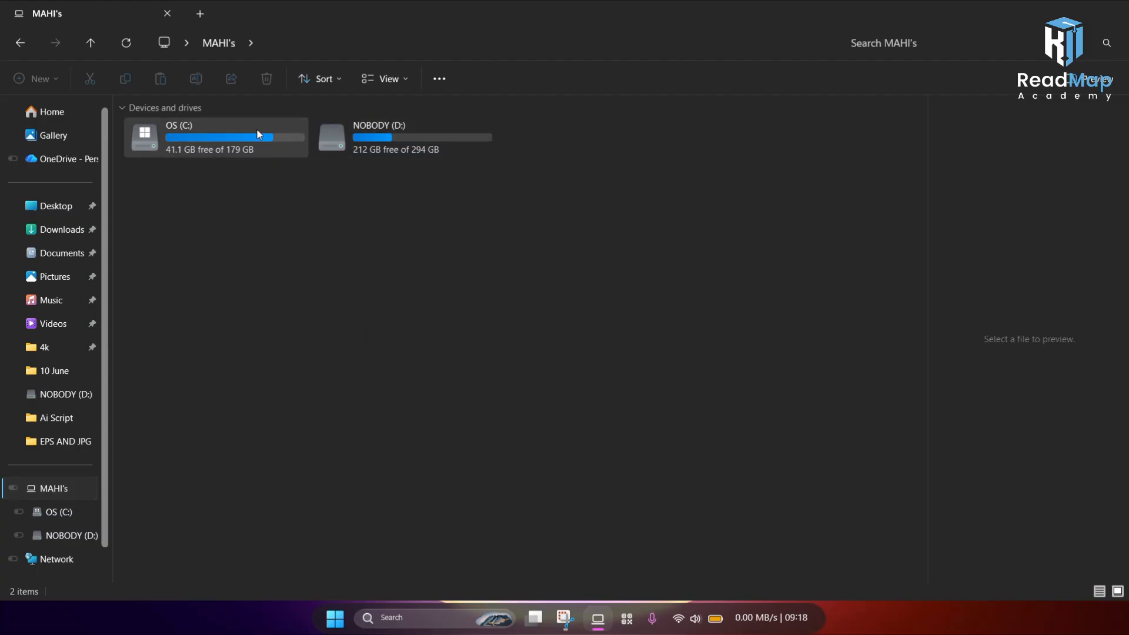
pyautogui.click(1113, 9)
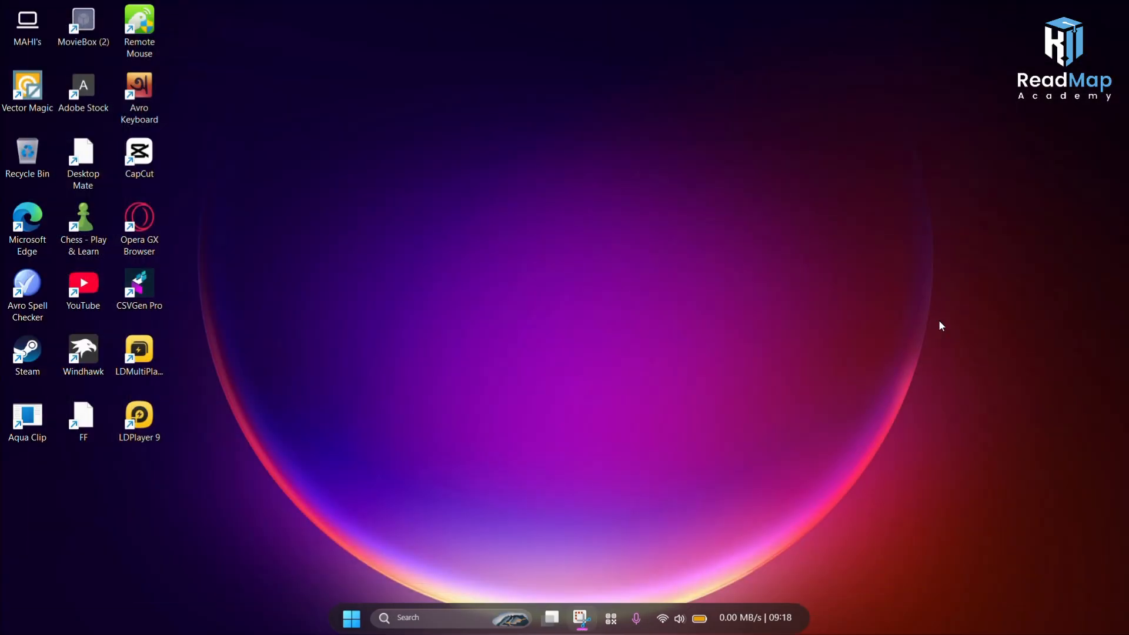
# Step: Launch Google Chrome and open a browser profile
pyautogui.click(472, 610)
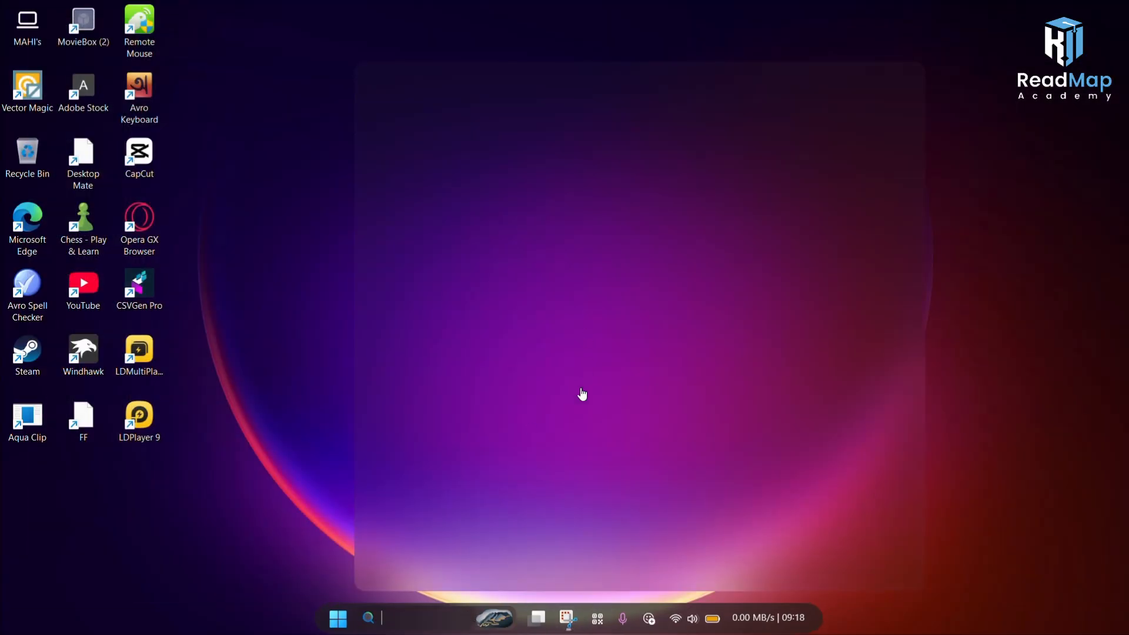
pyautogui.click(636, 353)
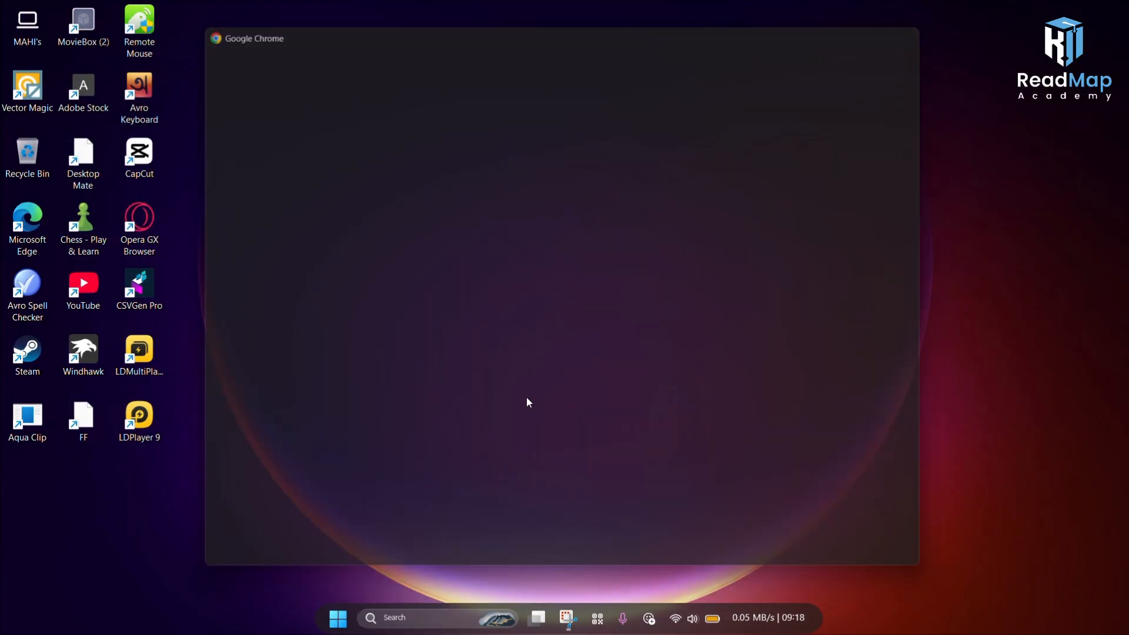
pyautogui.scroll(-3, 542, 372)
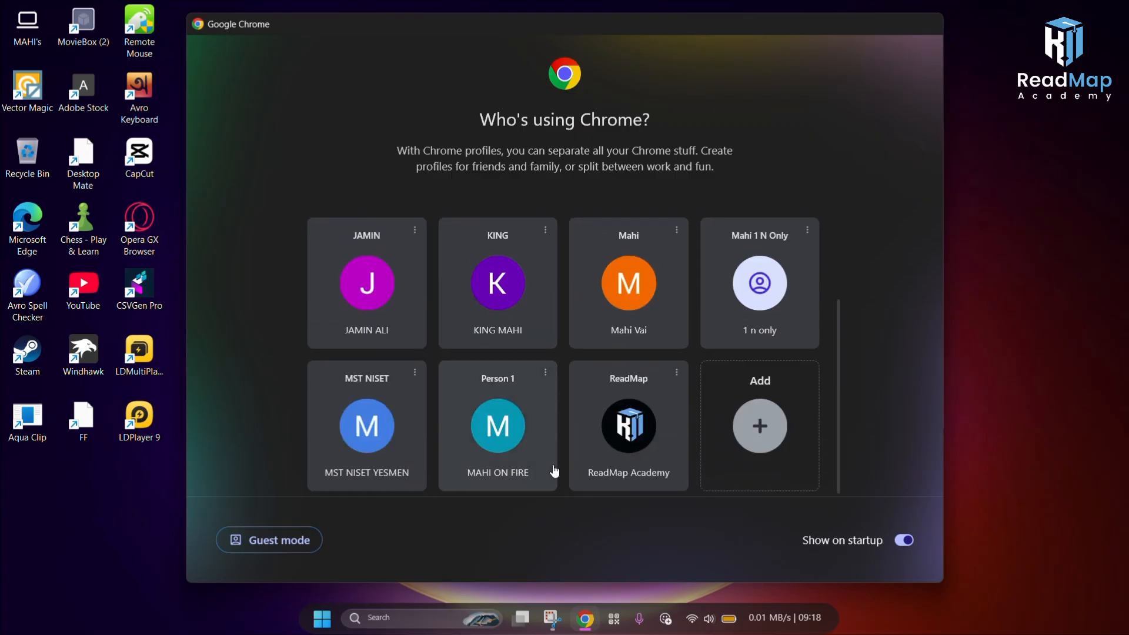
pyautogui.click(536, 460)
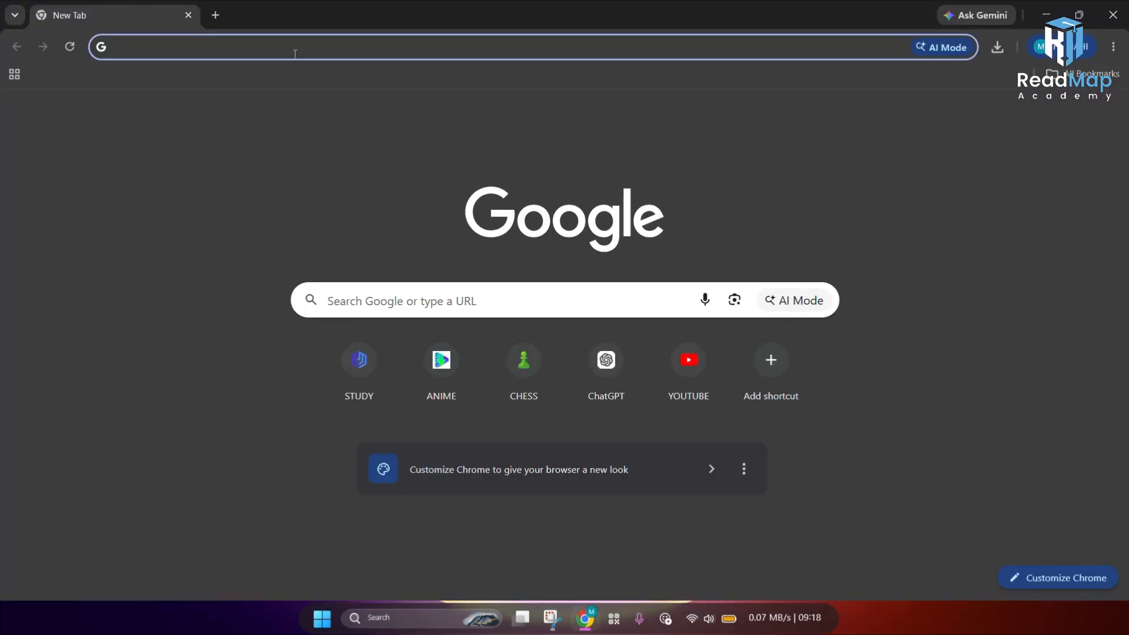
# Step: Search Google for sheell
pyautogui.click(295, 48)
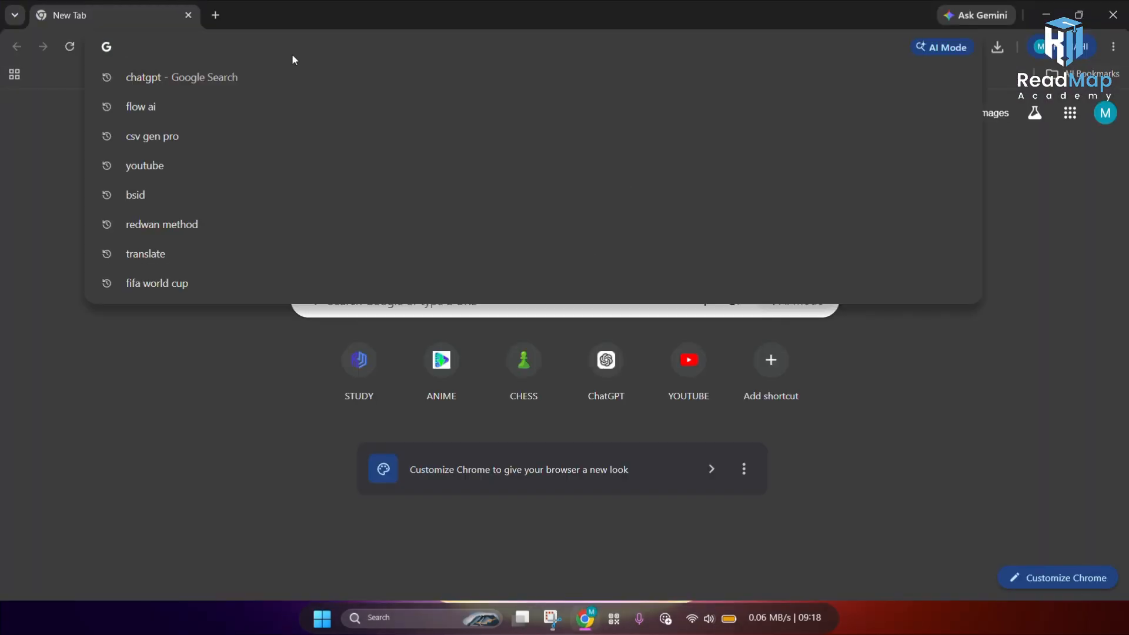
pyautogui.write('s')
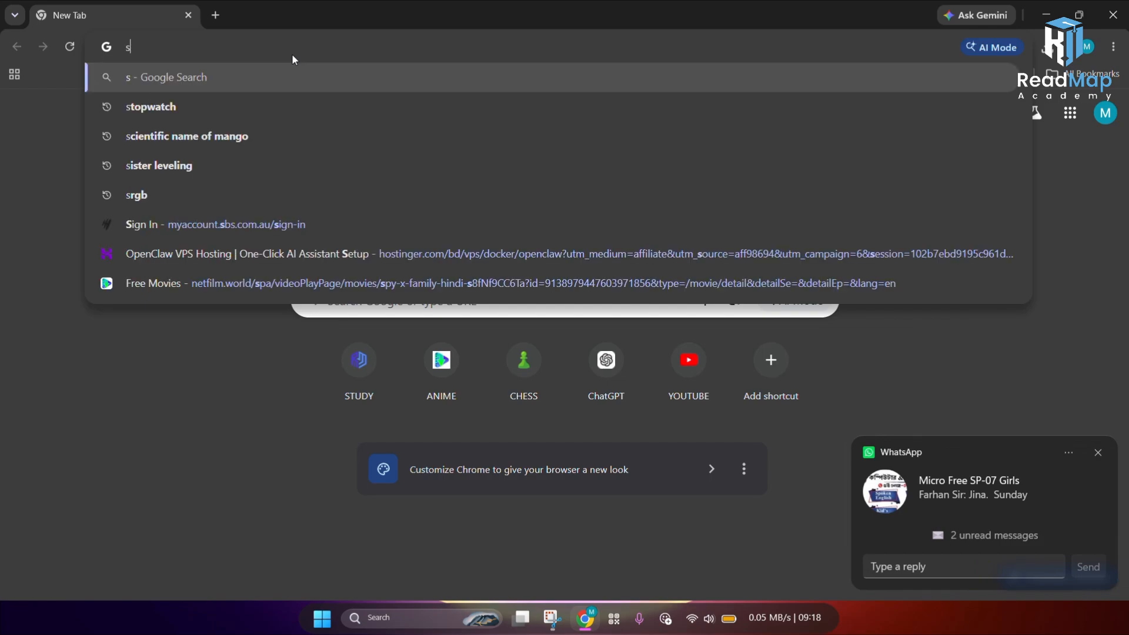
pyautogui.write('heel')
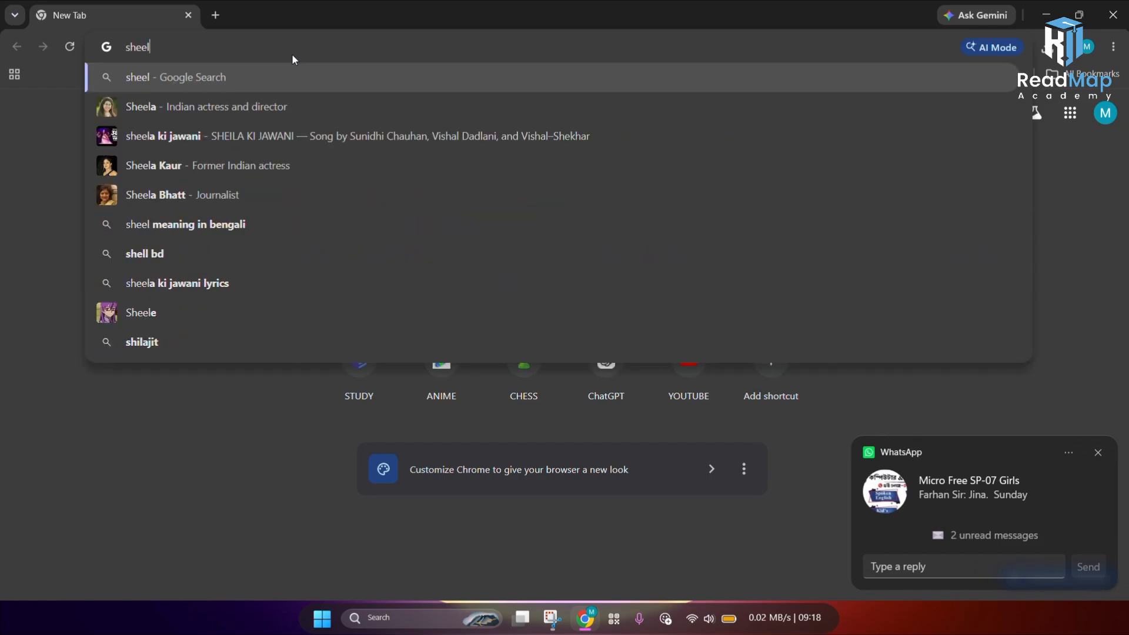
pyautogui.press('Return')
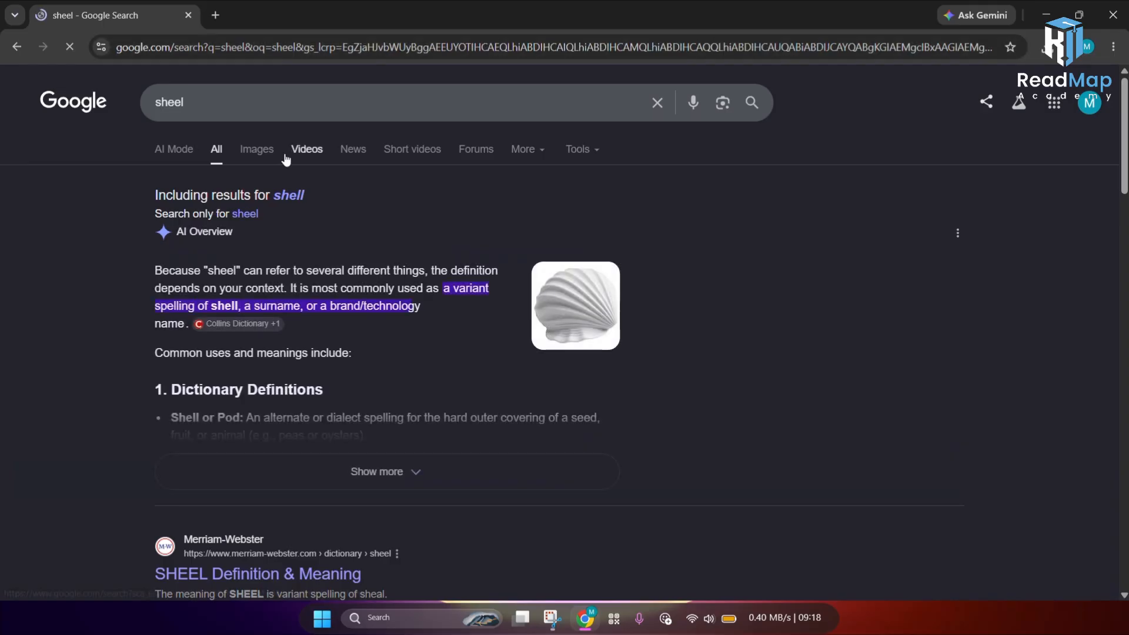
pyautogui.click(274, 93)
pyautogui.write('l')
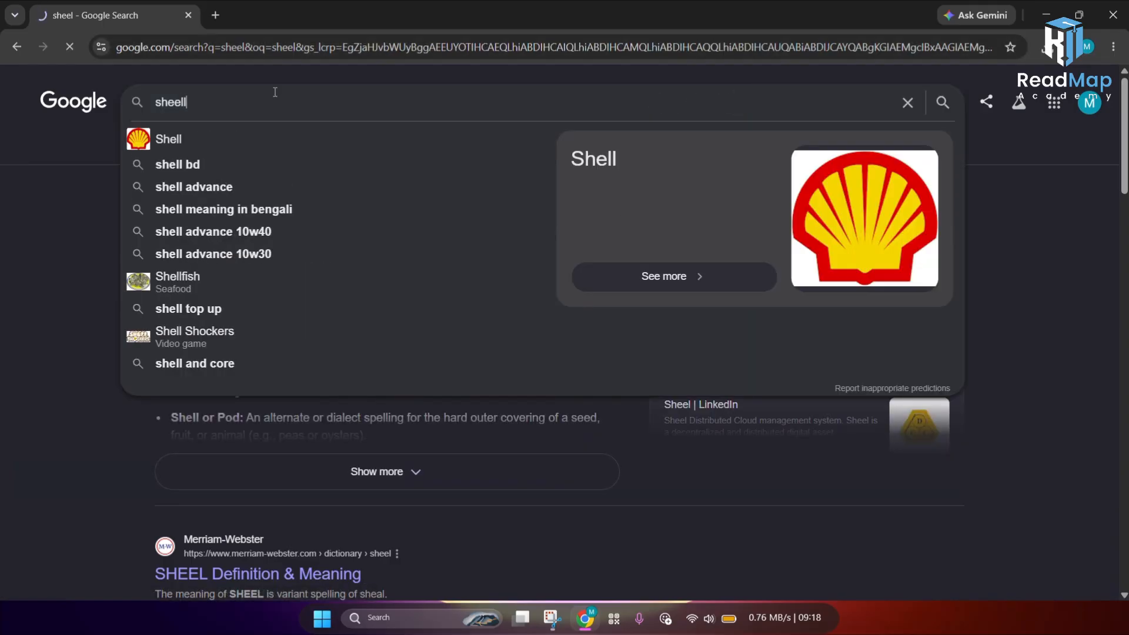
pyautogui.press('Return')
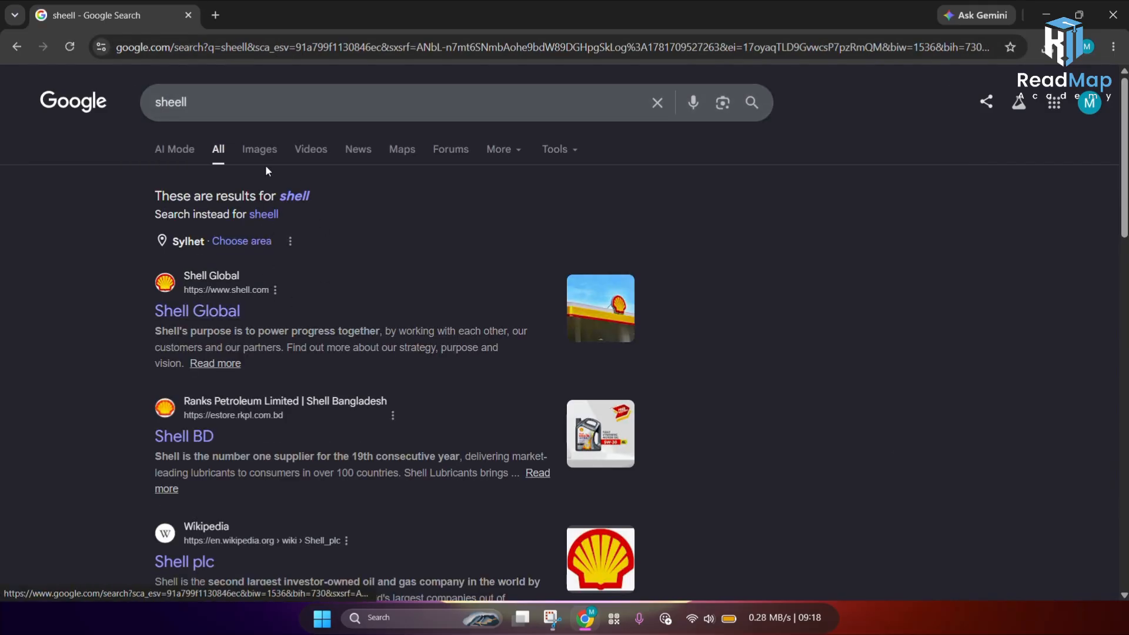
# Step: Search Google for nilesoft shell
pyautogui.click(279, 112)
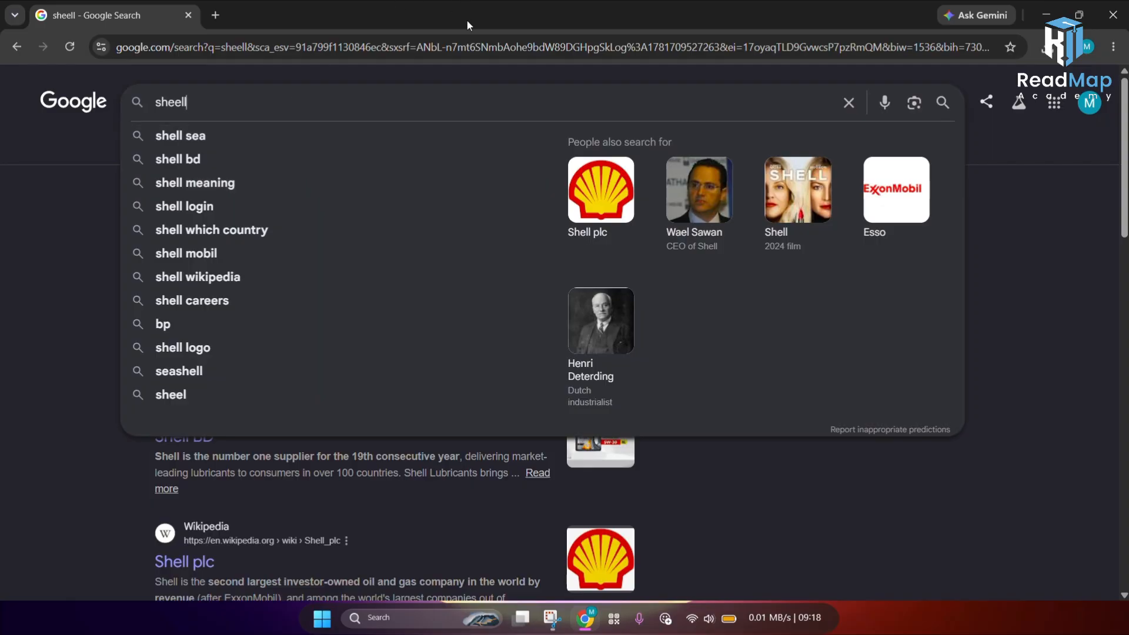
pyautogui.moveTo(252, 102); pyautogui.dragTo(94, 101)
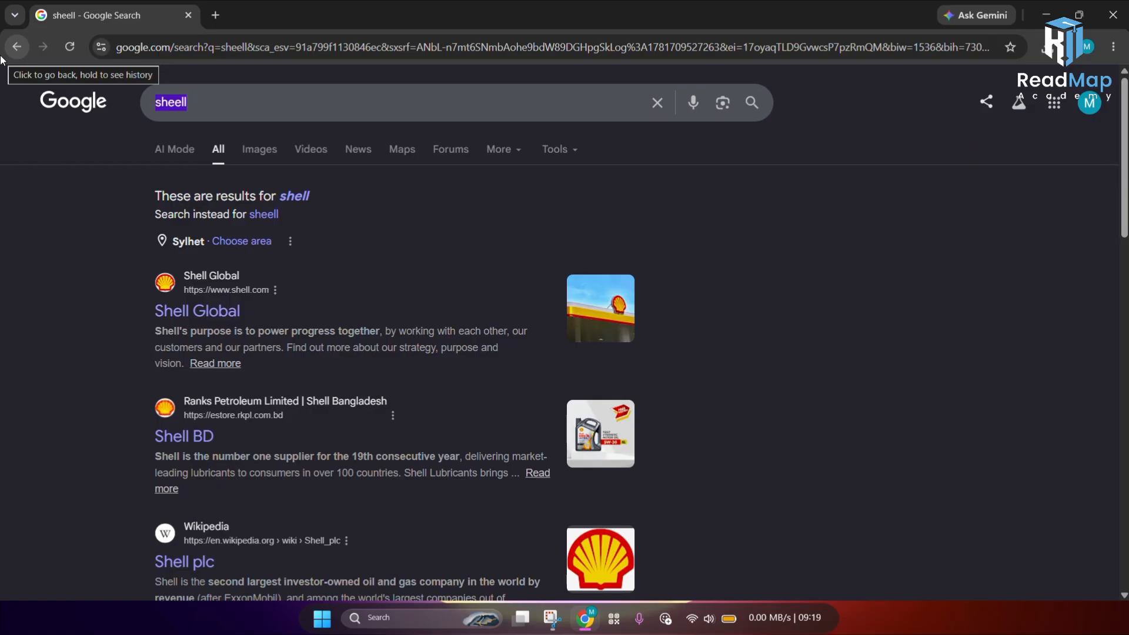
pyautogui.write('nile')
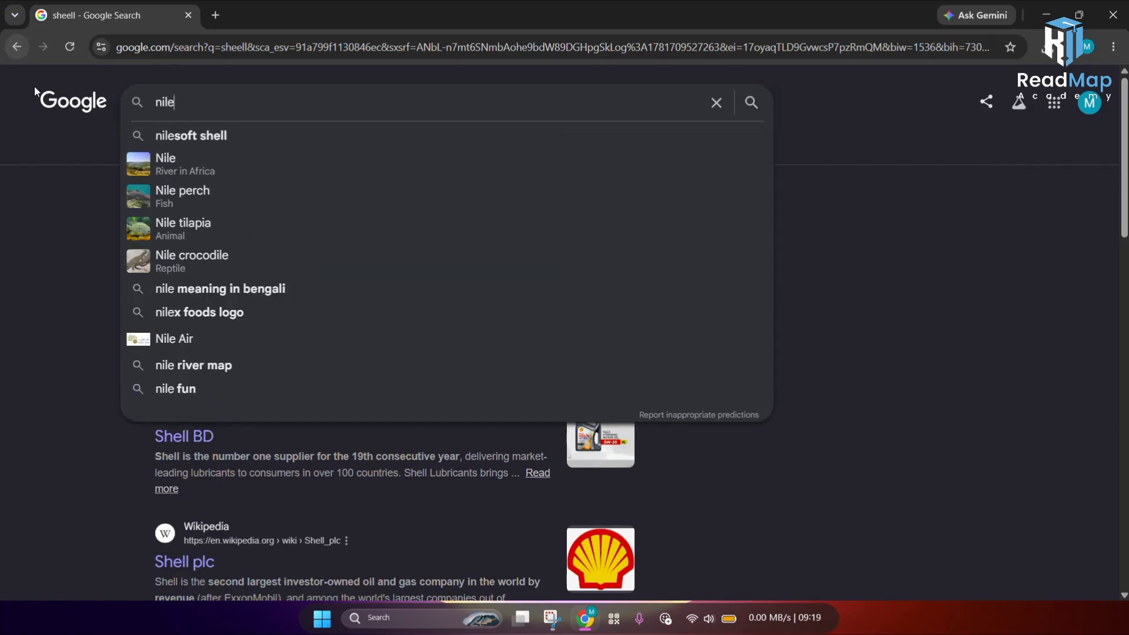
pyautogui.click(204, 138)
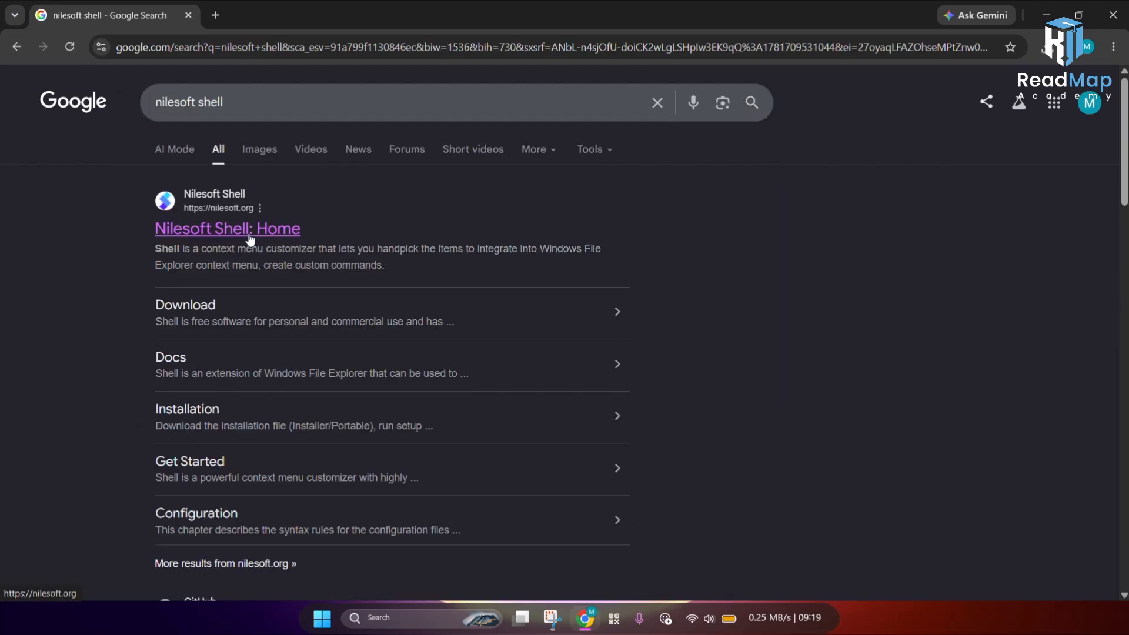
# Step: Open the Nilesoft Shell website and go to its download page
pyautogui.click(250, 236)
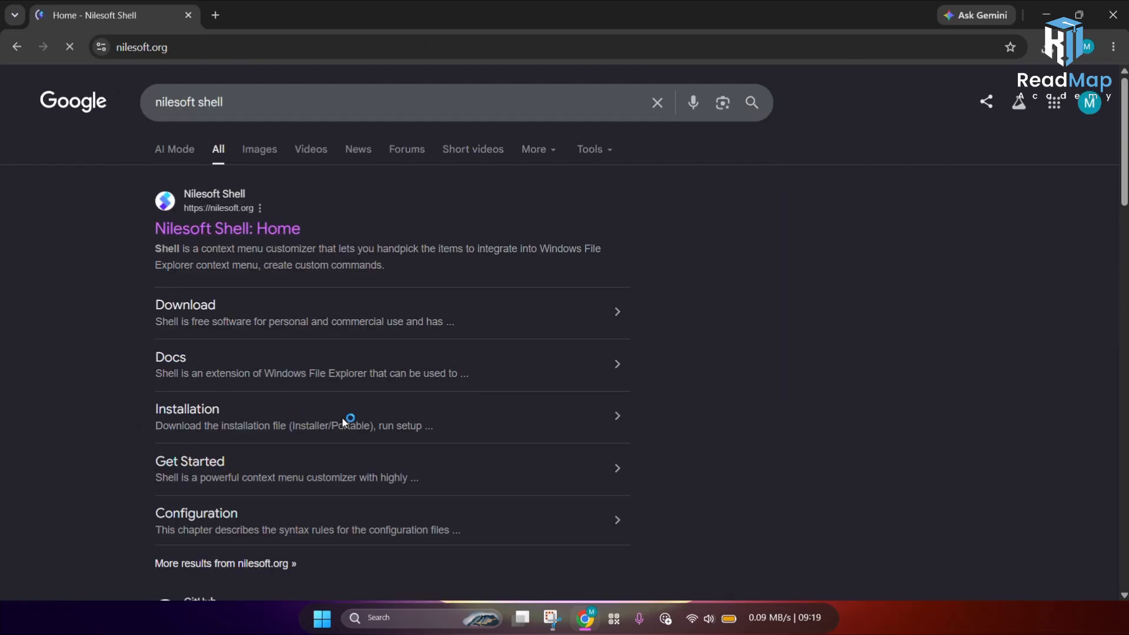
pyautogui.scroll(-3, 411, 469)
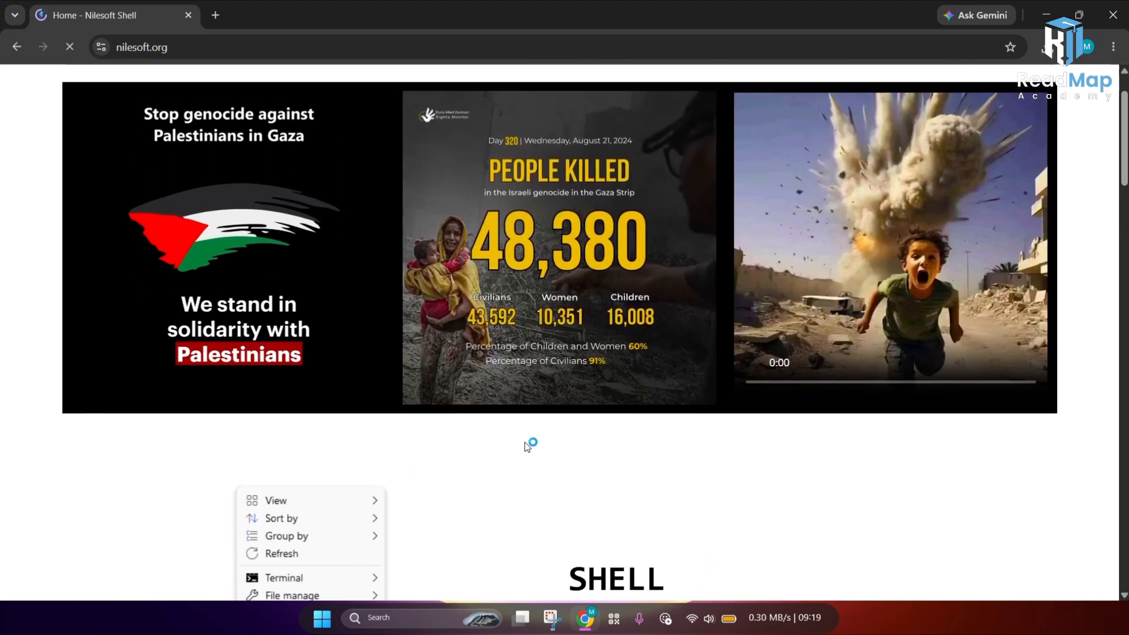
pyautogui.scroll(-3, 547, 455)
pyautogui.click(610, 471)
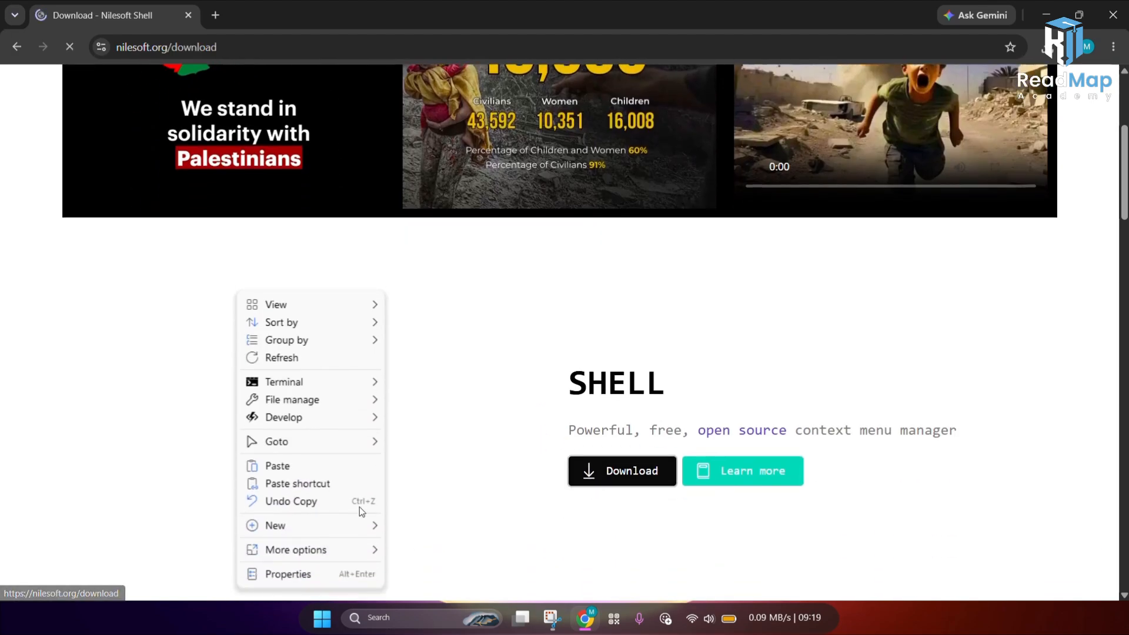
# Step: Download the Nilesoft Shell Setup x64 installer
pyautogui.scroll(-10, 394, 458)
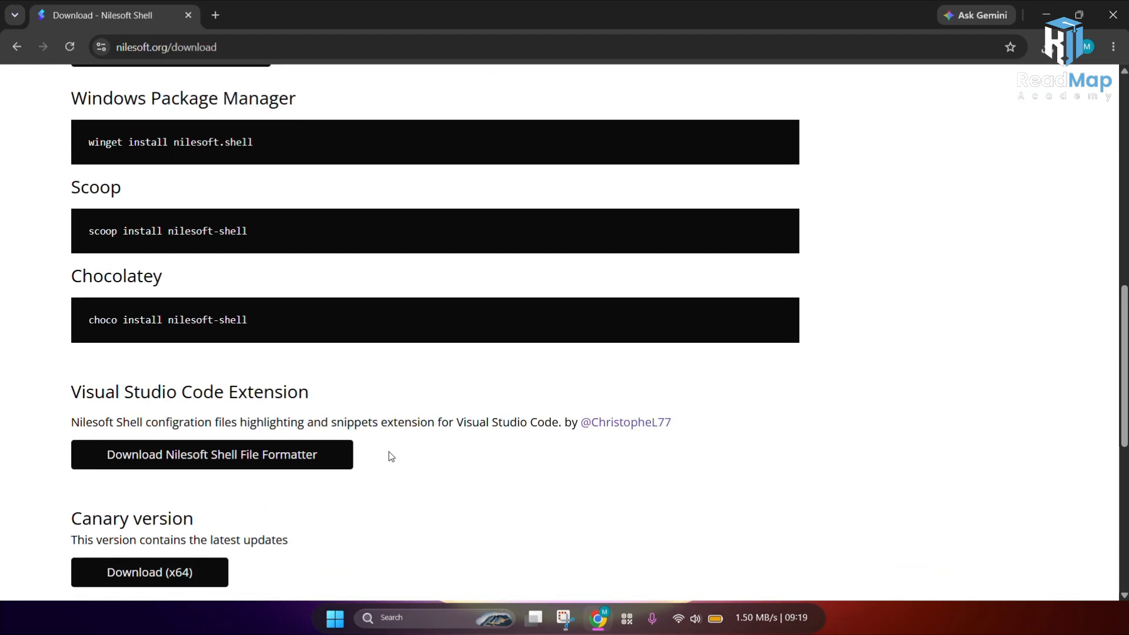
pyautogui.scroll(-7, 386, 455)
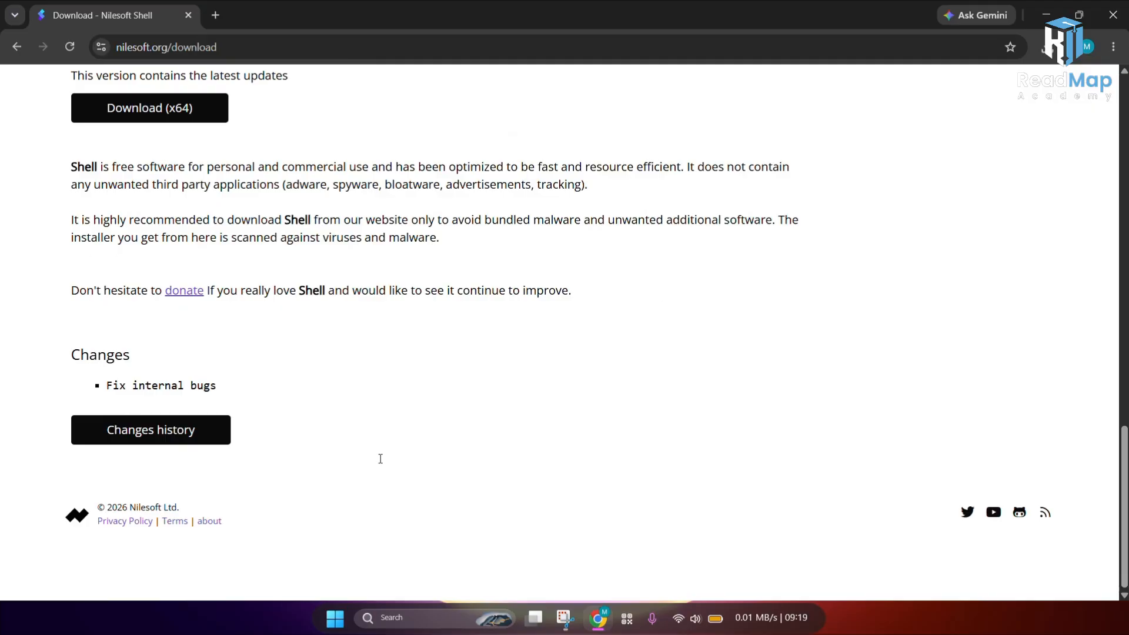
pyautogui.scroll(10, 381, 459)
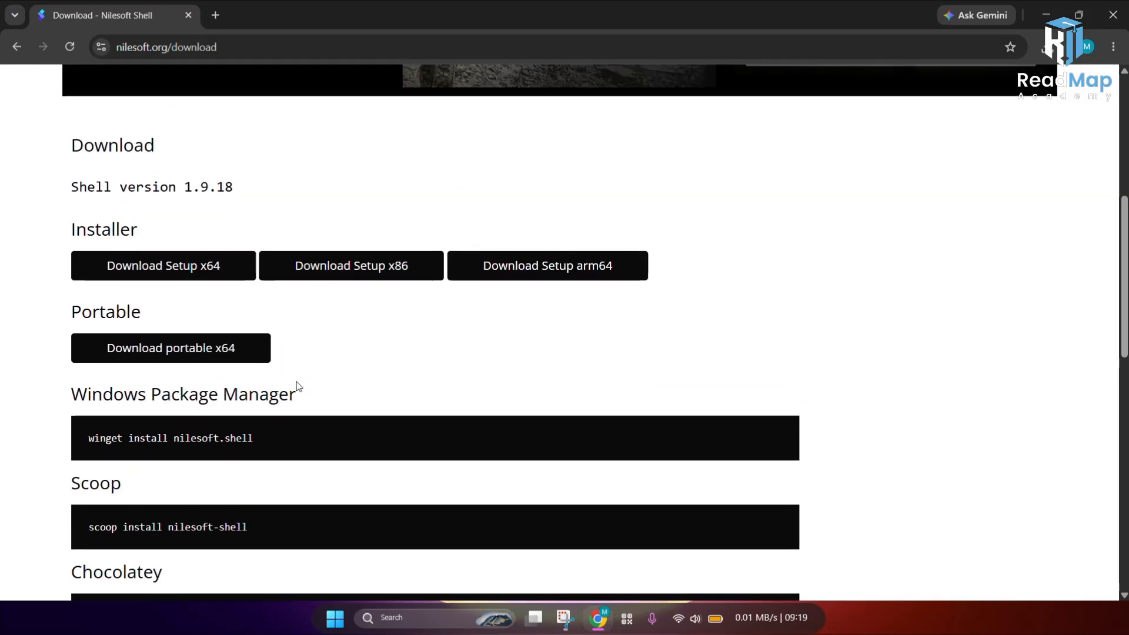
pyautogui.click(222, 277)
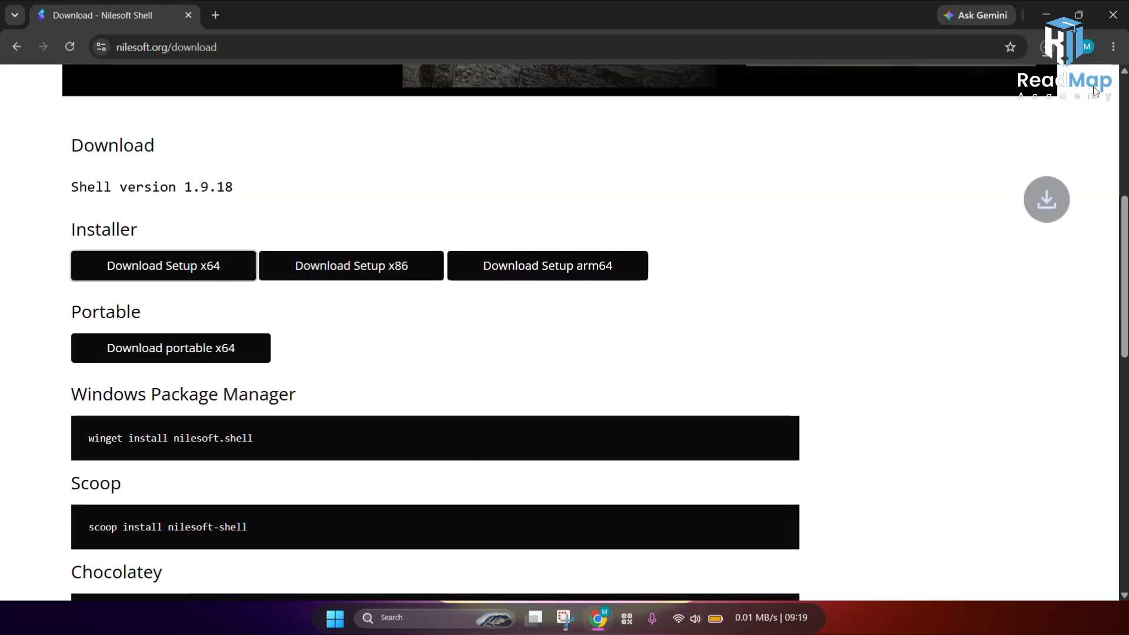
# Step: Run the downloaded setup-x64 (1).msi and remove the existing Nilesoft Shell installation
pyautogui.click(1045, 47)
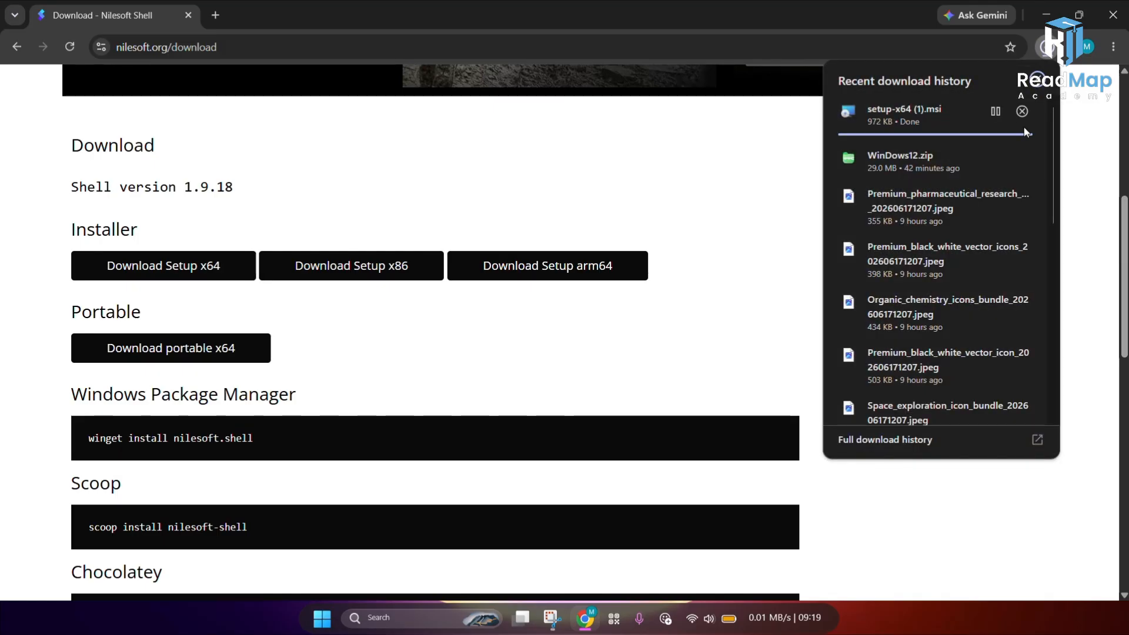
pyautogui.click(1018, 117)
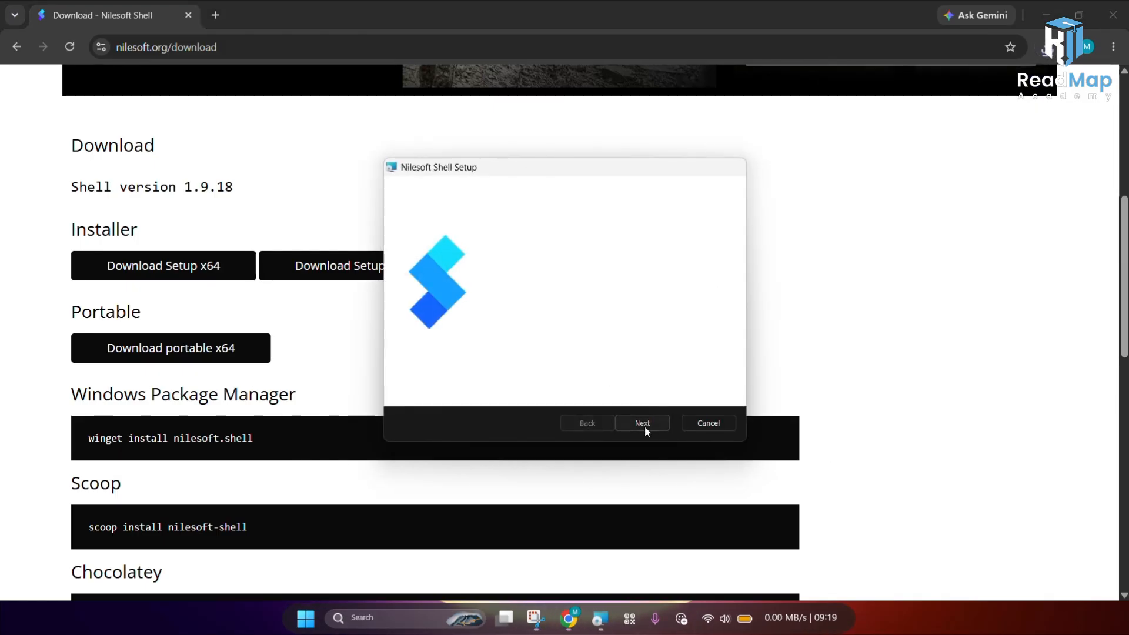
pyautogui.click(645, 426)
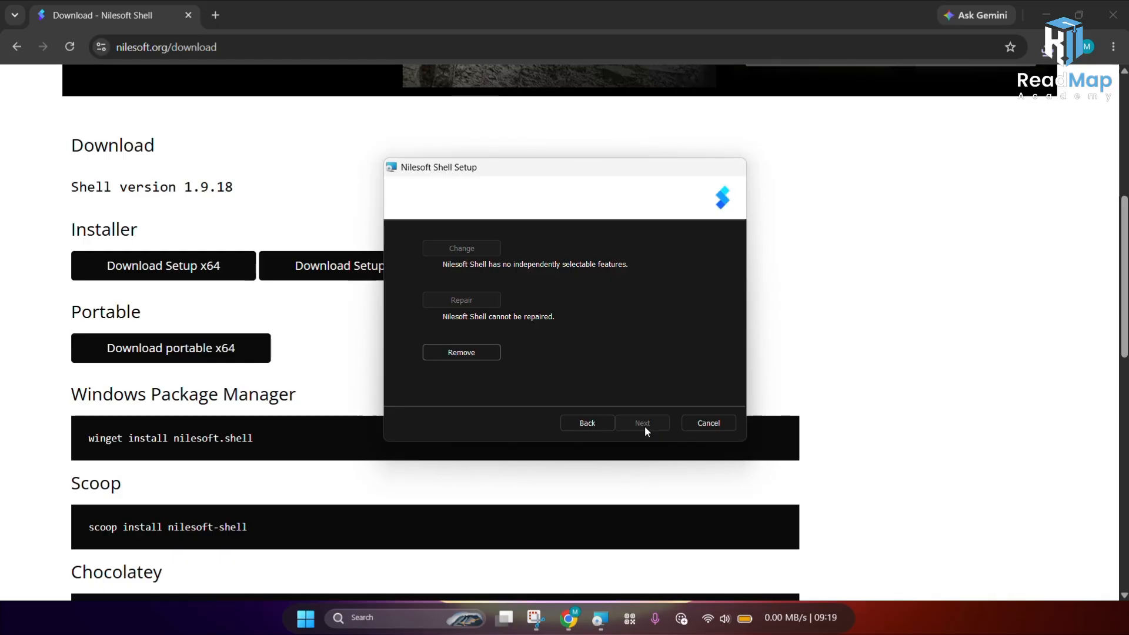
pyautogui.click(471, 357)
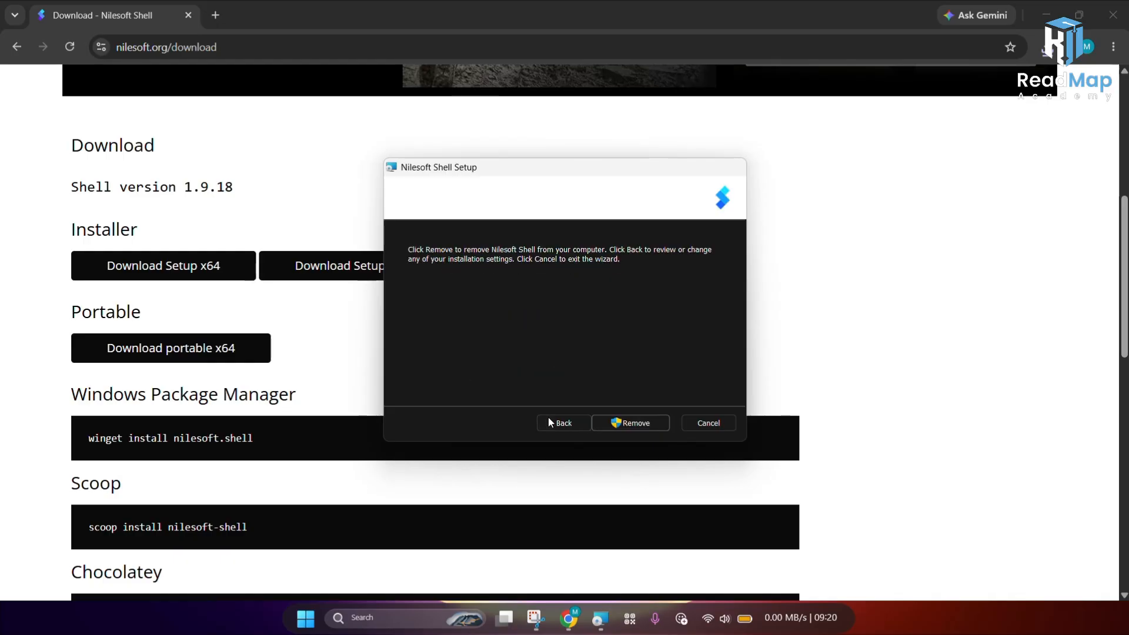
pyautogui.click(621, 422)
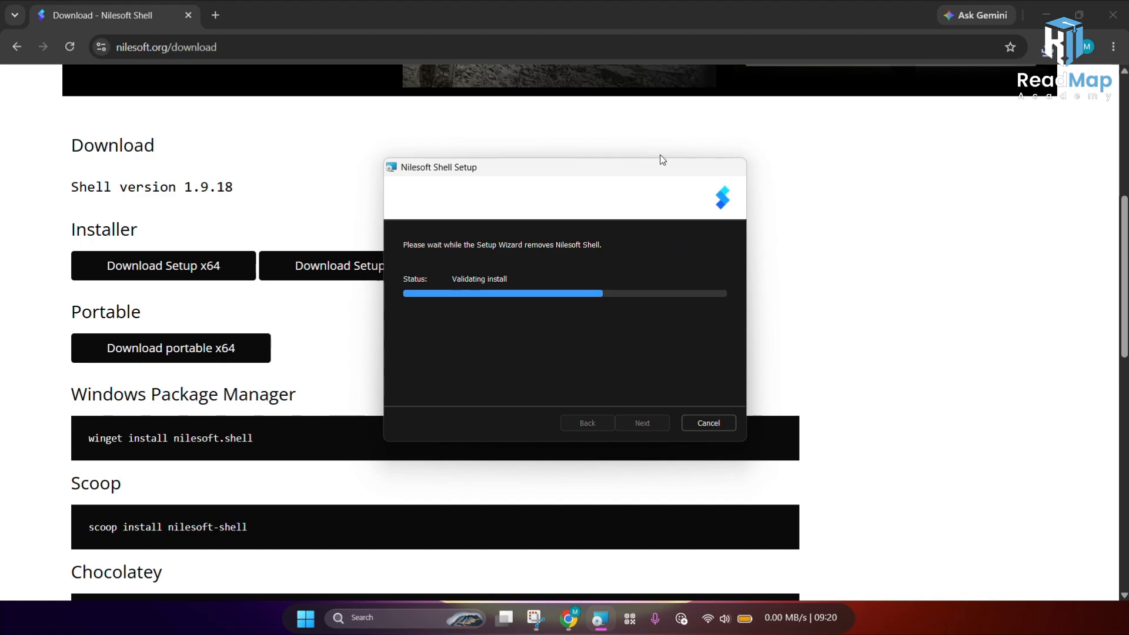
# Step: Let the removal finish and advance the Nilesoft Shell setup wizard to the install-folder page
pyautogui.moveTo(630, 171); pyautogui.dragTo(609, 154)
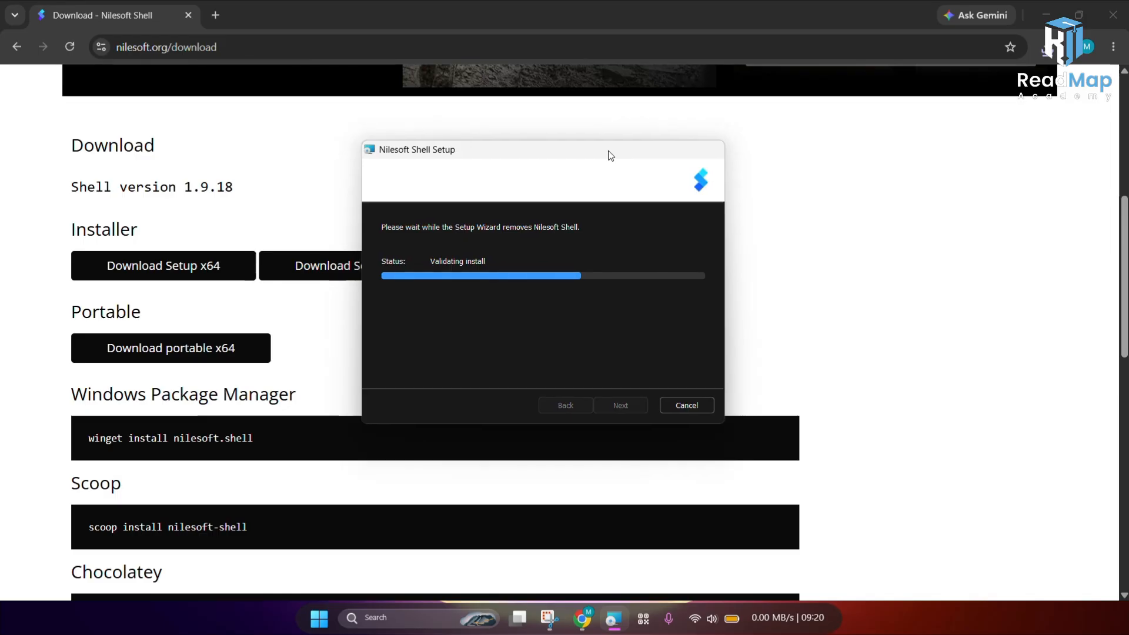
pyautogui.moveTo(605, 156); pyautogui.dragTo(594, 142)
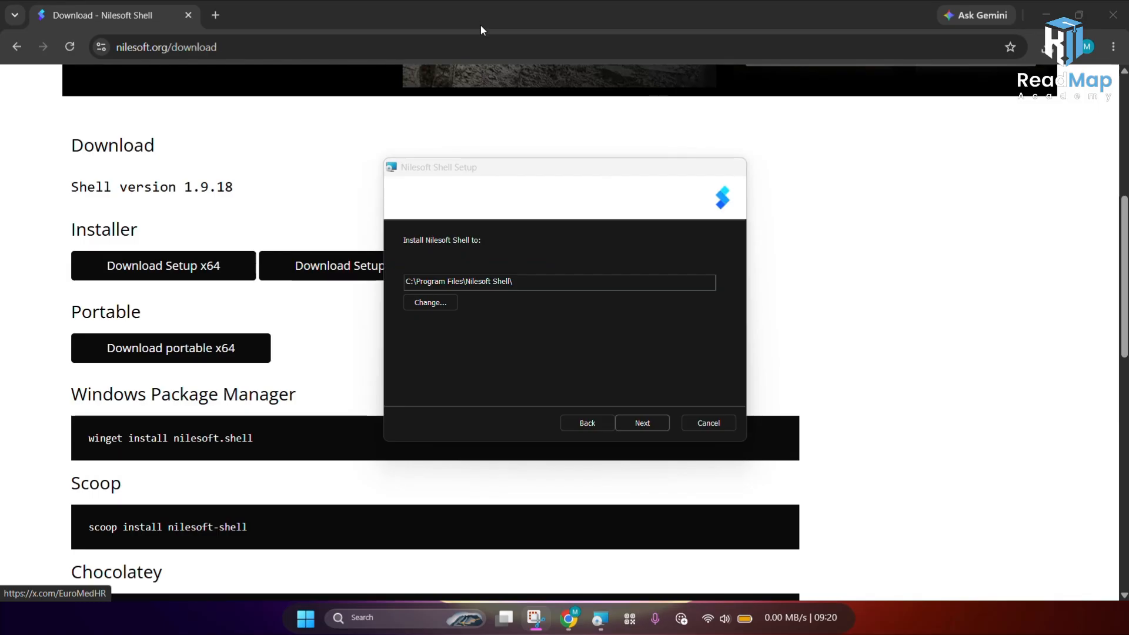
pyautogui.moveTo(554, 170); pyautogui.dragTo(502, 137)
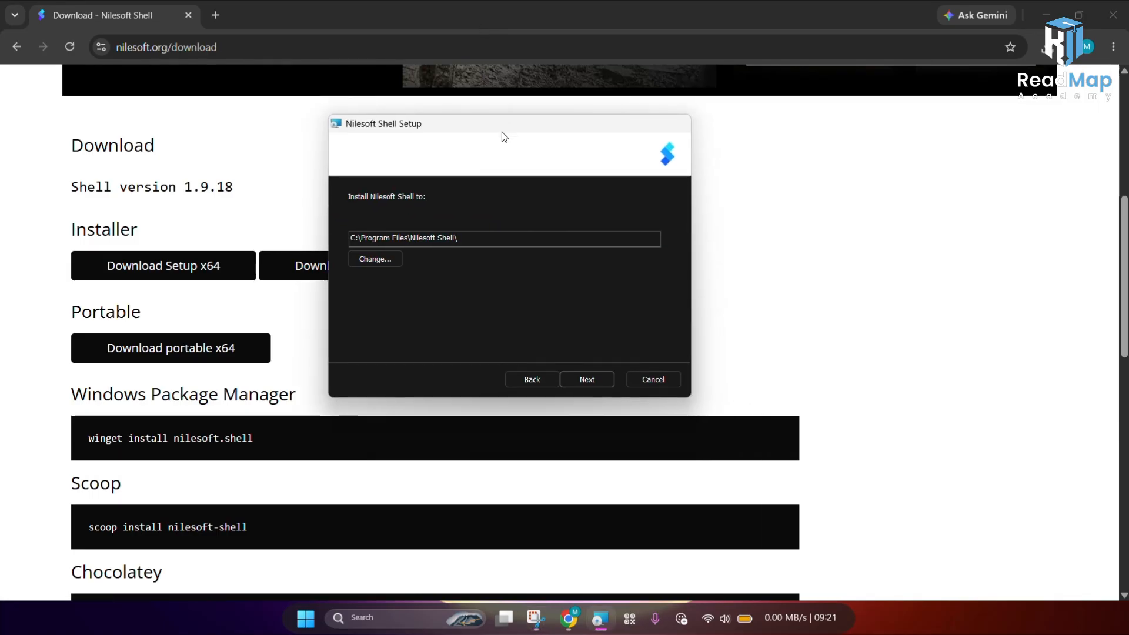
pyautogui.click(563, 380)
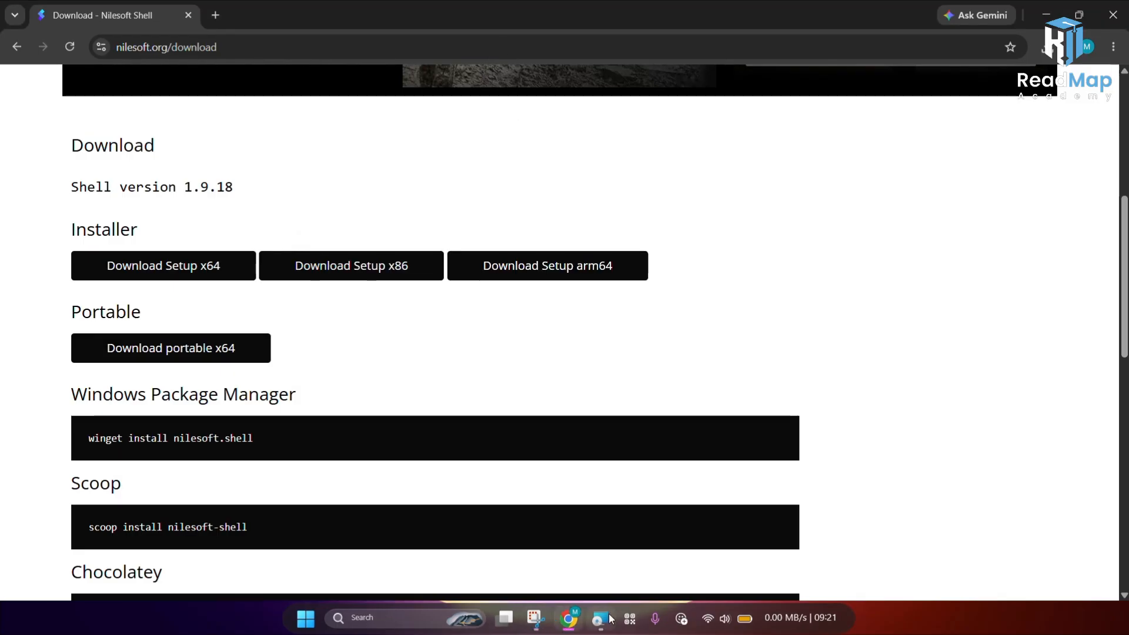
pyautogui.click(601, 618)
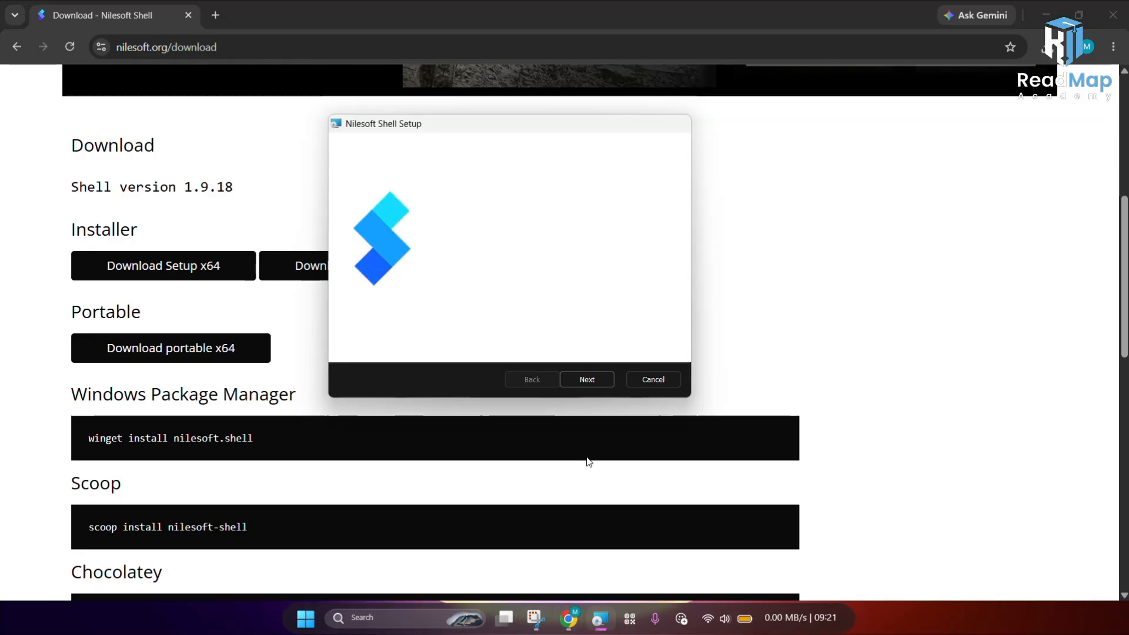
pyautogui.click(570, 380)
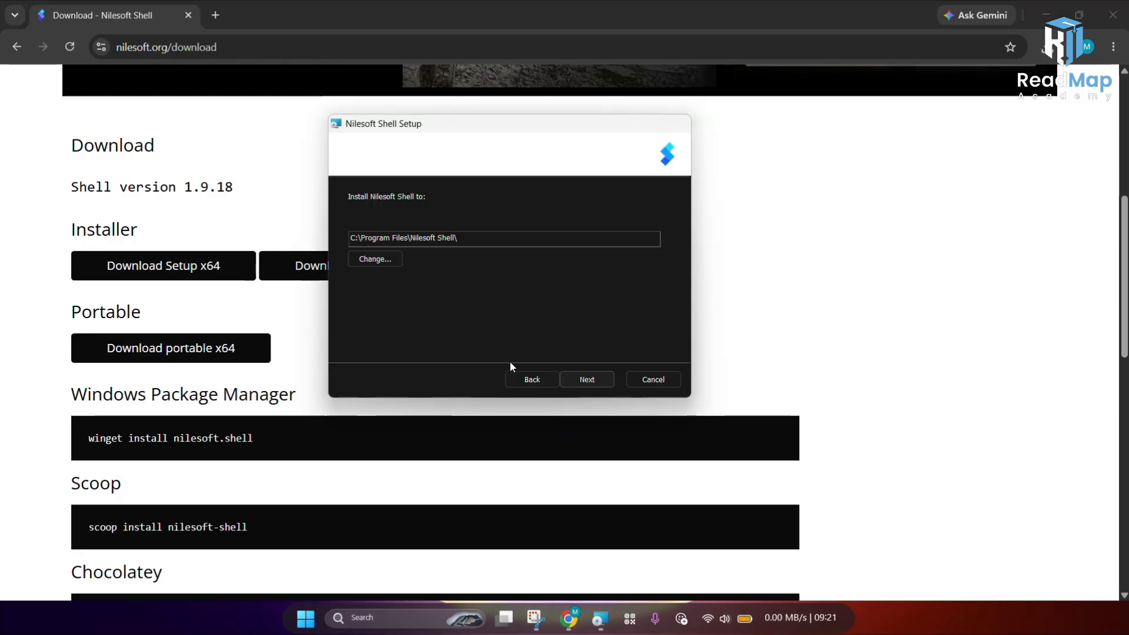
# Step: Open the install folder chooser, browse the drive list, and keep C:\Program Files\Nilesoft Shell\ as the location
pyautogui.click(387, 259)
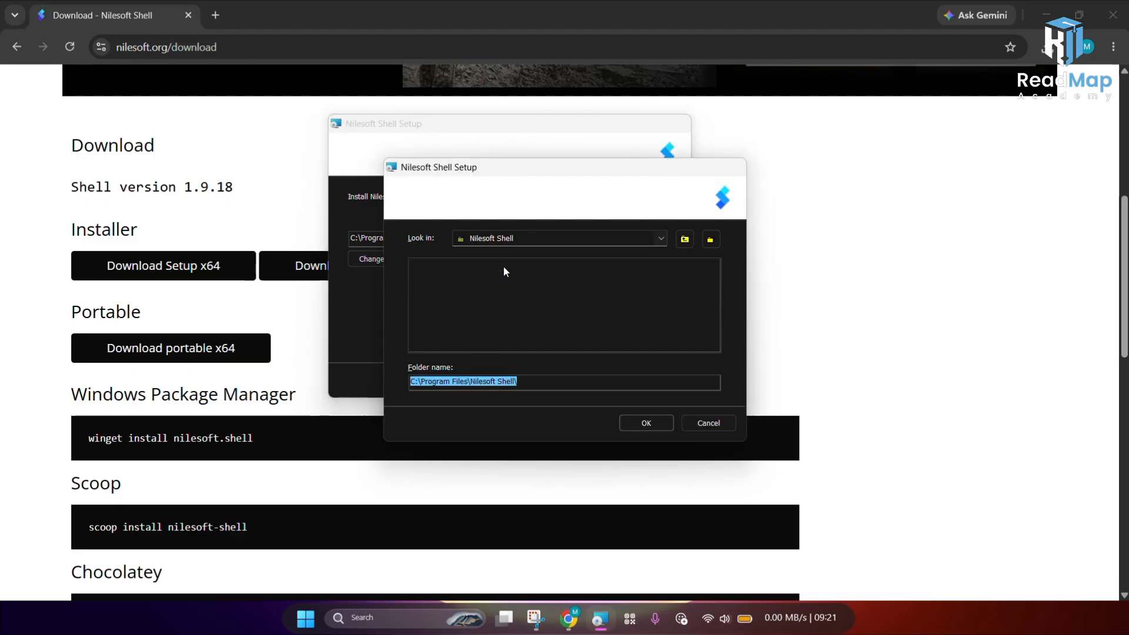
pyautogui.click(514, 238)
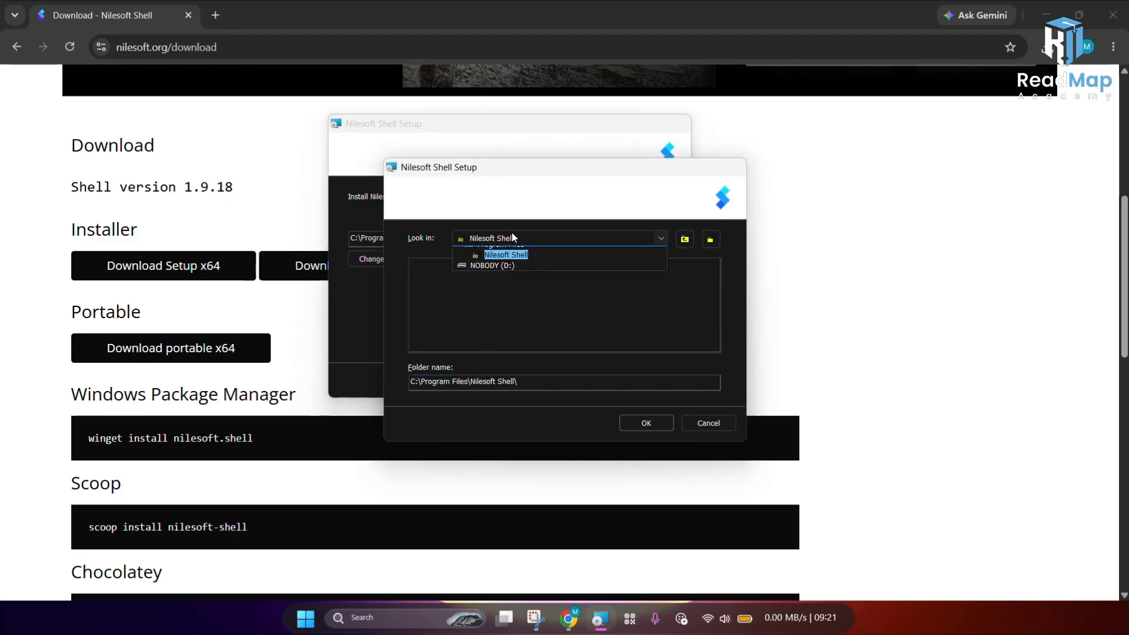
pyautogui.click(686, 252)
pyautogui.click(587, 383)
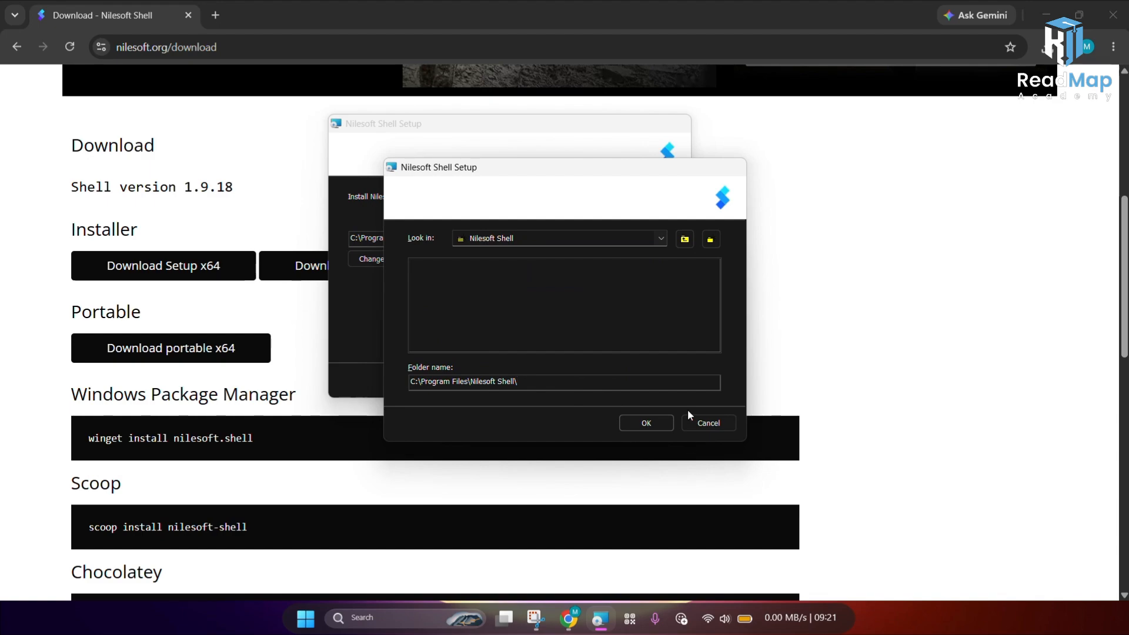
pyautogui.click(658, 422)
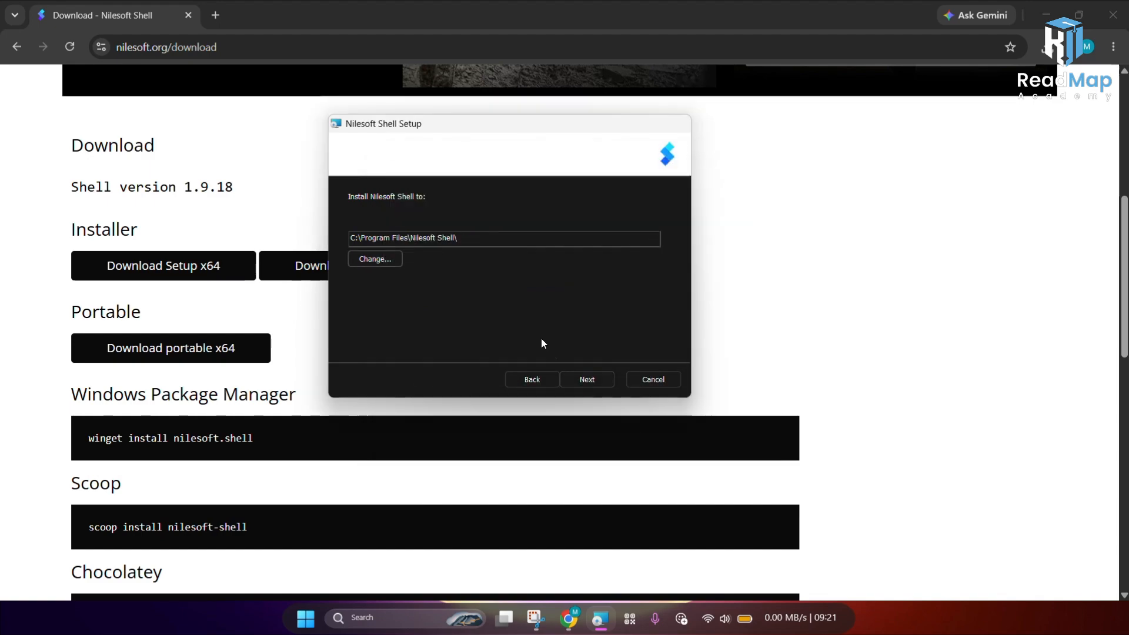
# Step: Proceed and install Nilesoft Shell to C:\Program Files\Nilesoft Shell\
pyautogui.click(584, 382)
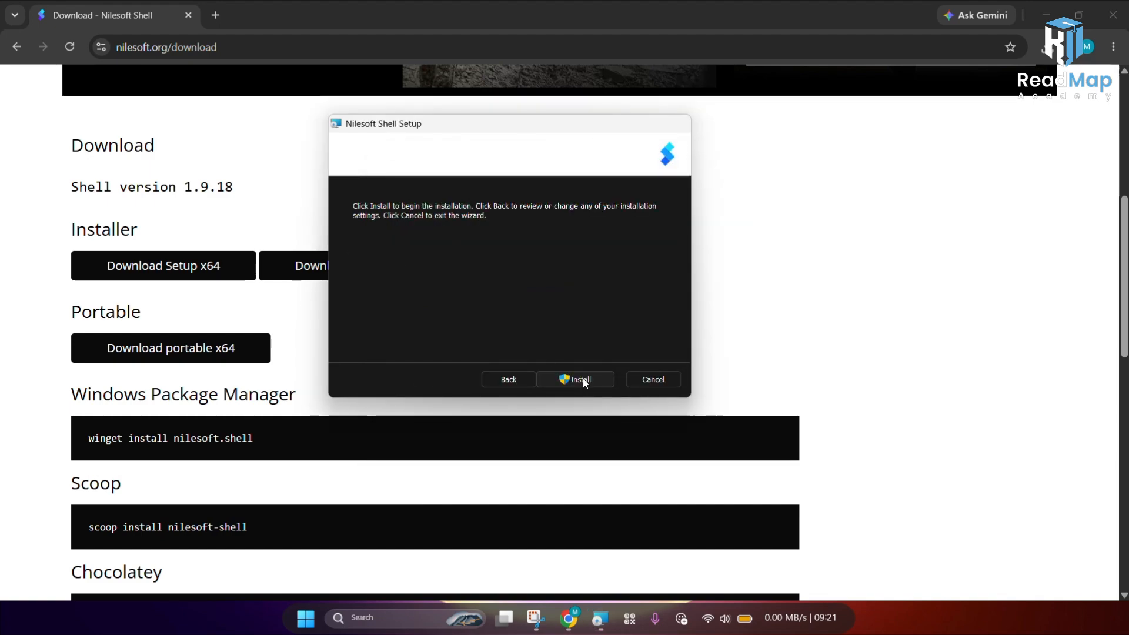
pyautogui.click(583, 381)
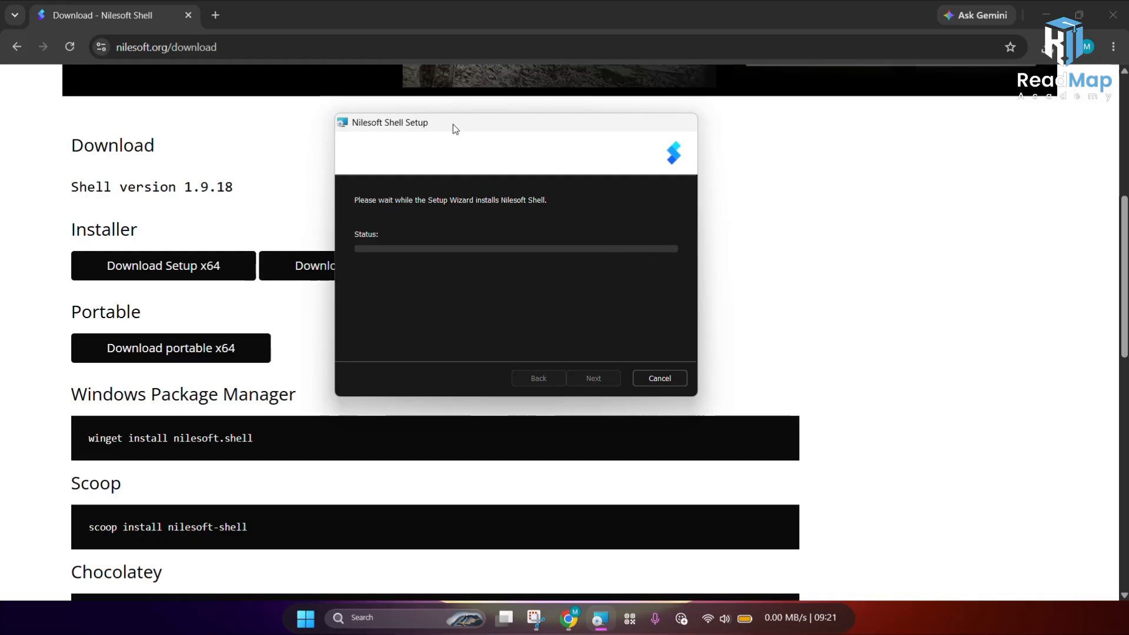
pyautogui.moveTo(453, 125); pyautogui.dragTo(478, 111)
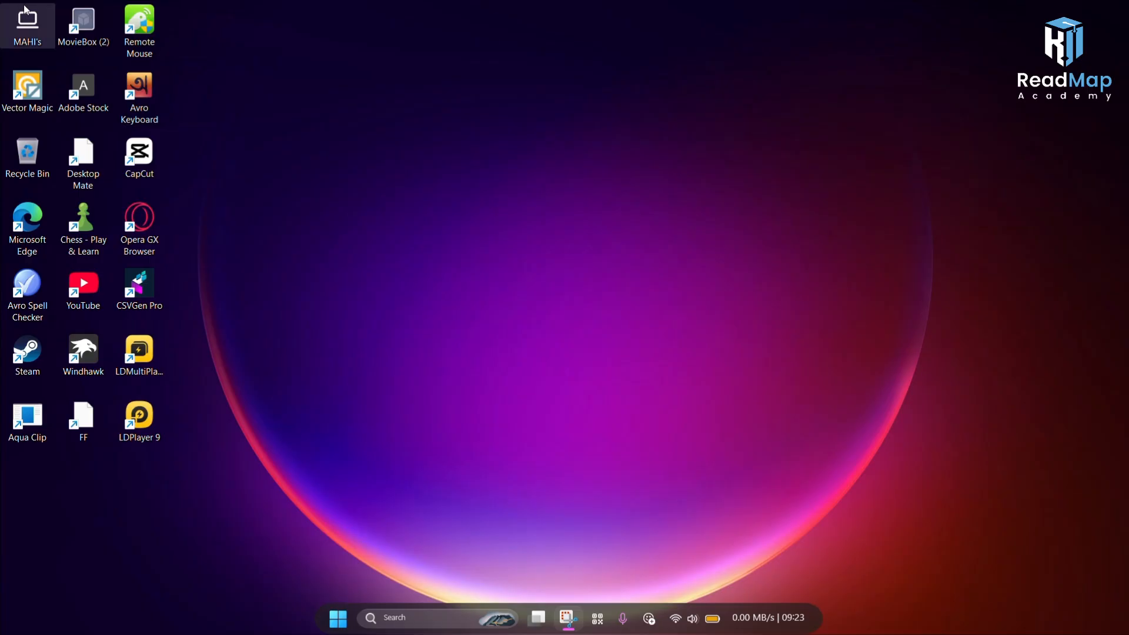
# Step: Open the desktop context menu several times and refresh to check the new Nilesoft Shell menu
pyautogui.rightClick(227, 229)
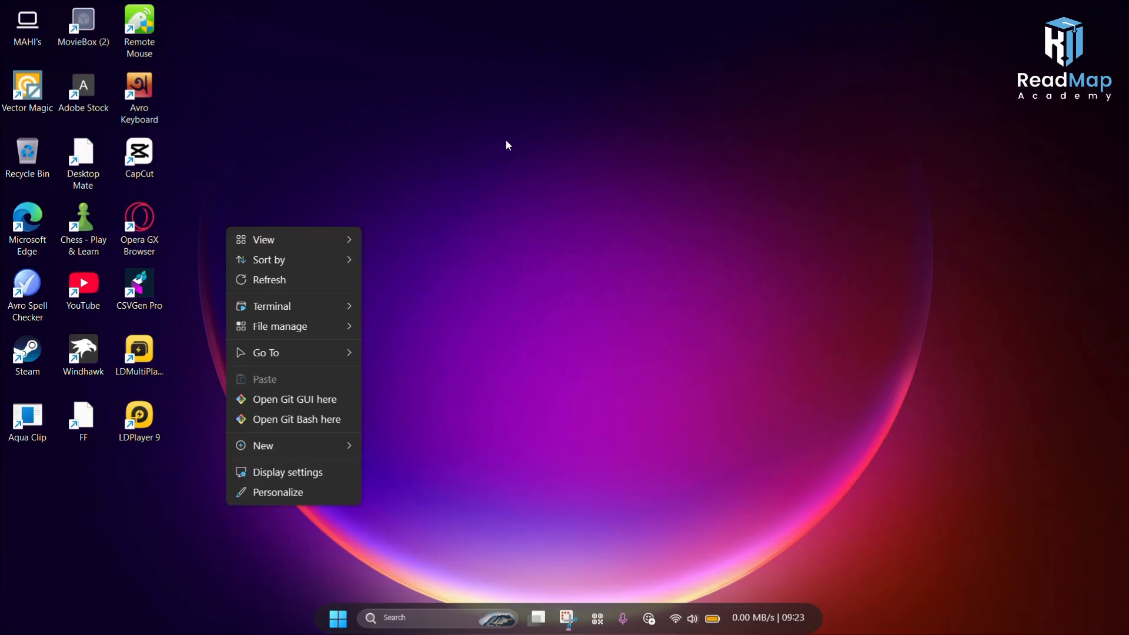
pyautogui.click(330, 276)
pyautogui.rightClick(394, 183)
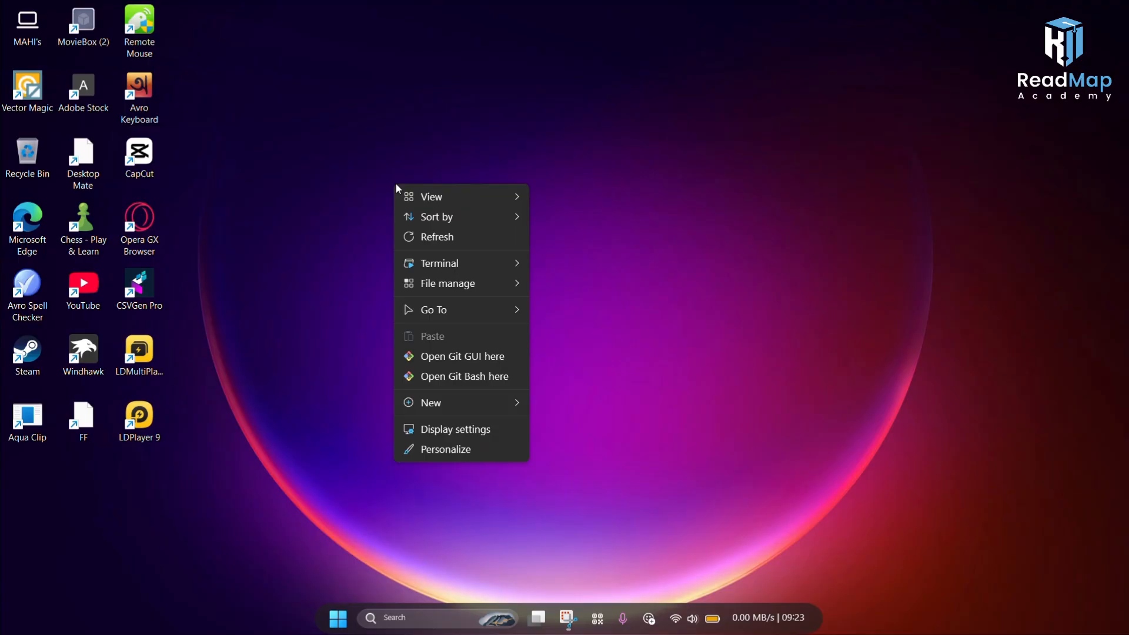
pyautogui.click(436, 238)
pyautogui.rightClick(395, 151)
pyautogui.click(430, 201)
pyautogui.rightClick(429, 201)
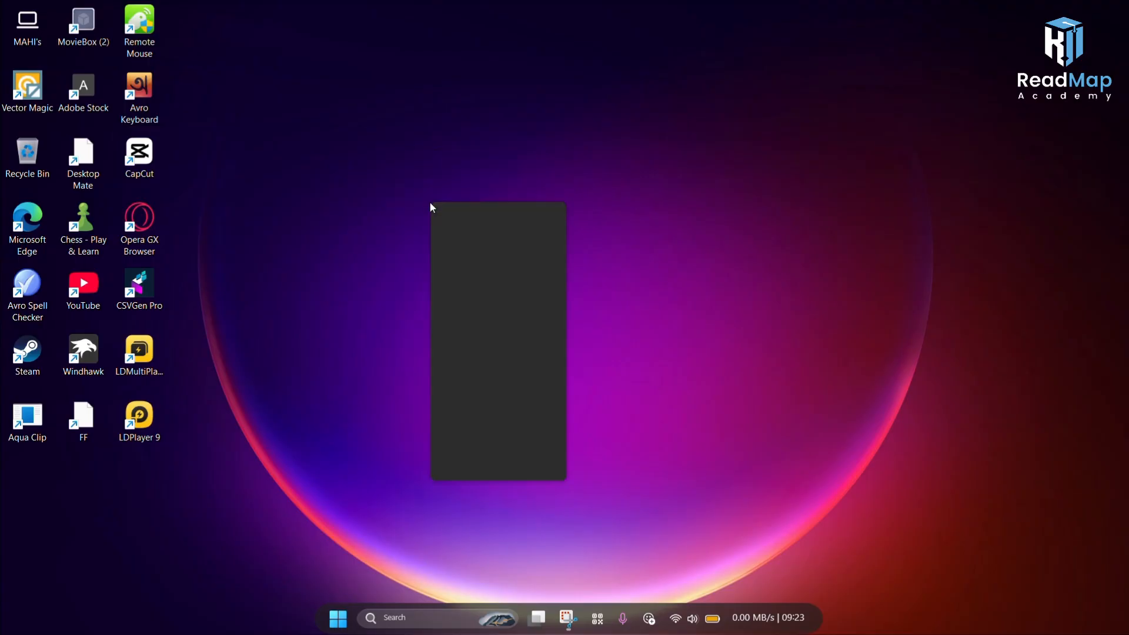
pyautogui.click(462, 260)
pyautogui.rightClick(414, 147)
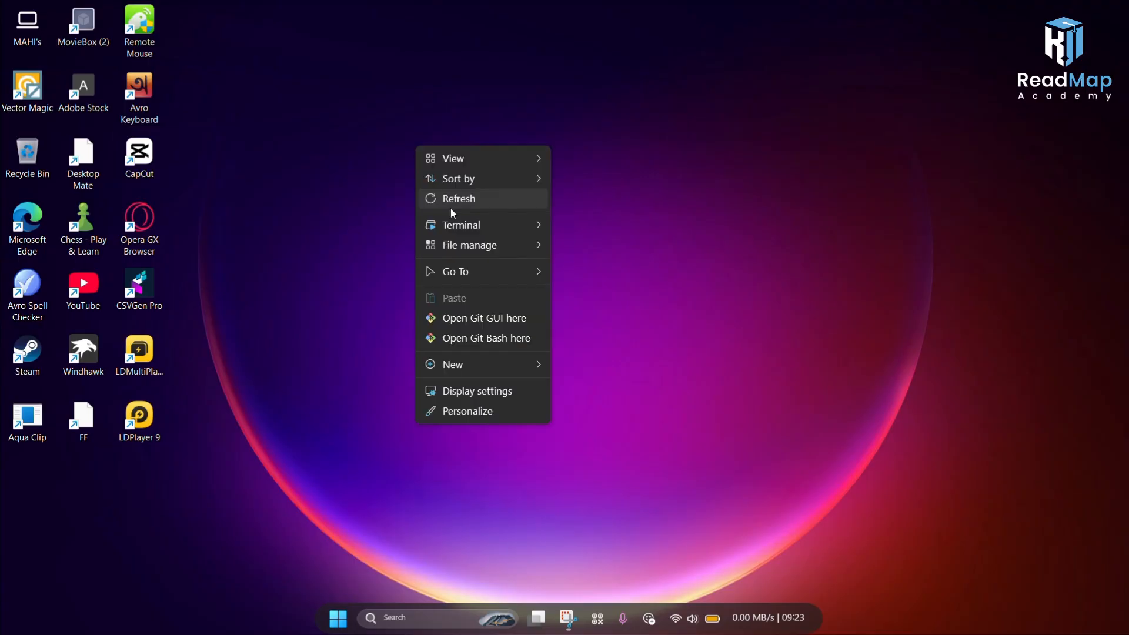
pyautogui.click(450, 205)
pyautogui.rightClick(445, 236)
pyautogui.click(495, 288)
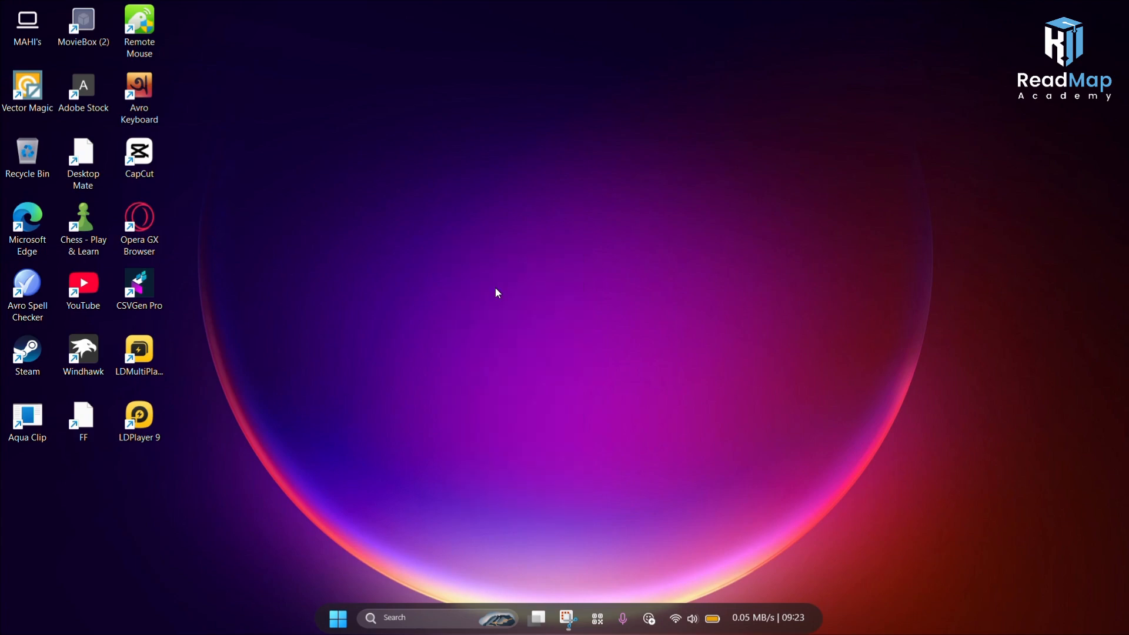
pyautogui.rightClick(415, 139)
pyautogui.click(463, 178)
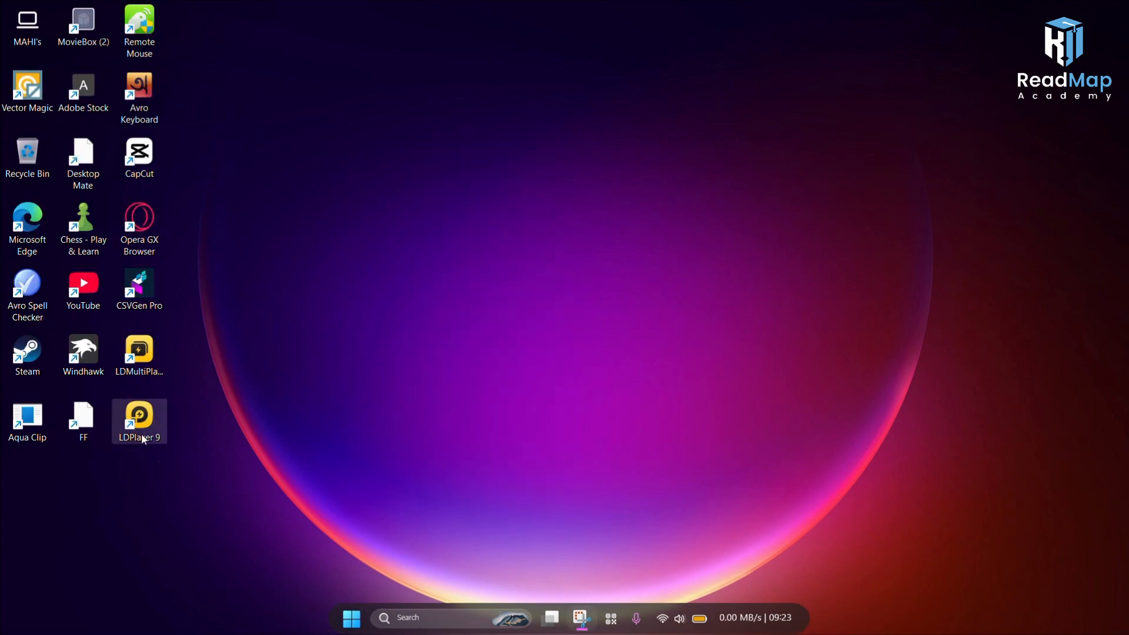
# Step: Launch Windhawk from the desktop and search the installed mods for windows 11 fi
pyautogui.doubleClick(91, 370)
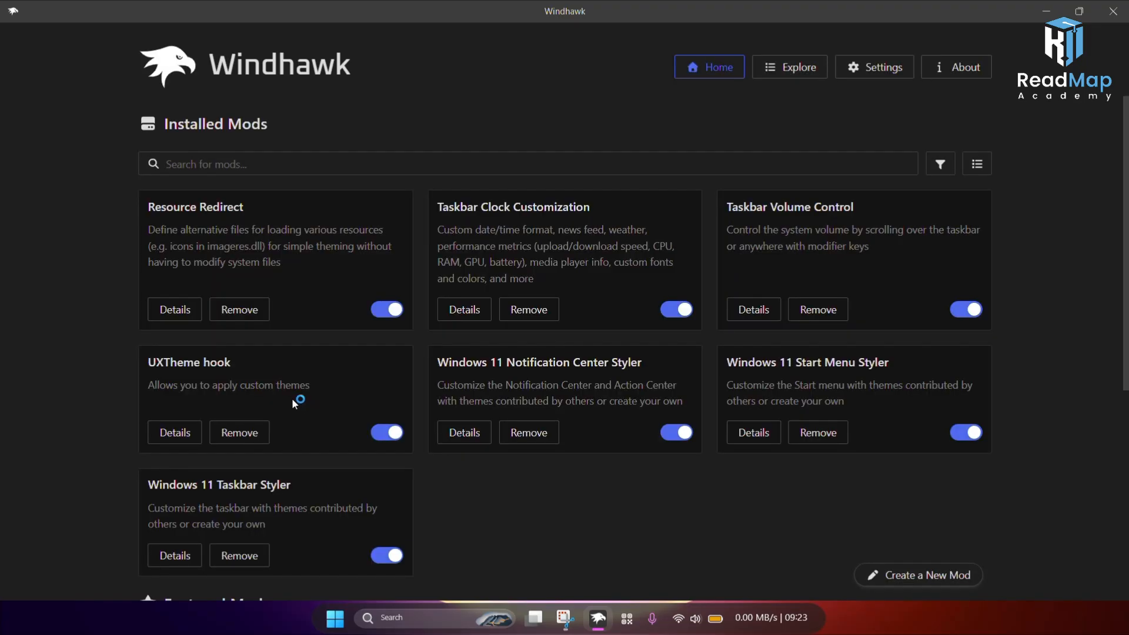
pyautogui.click(216, 165)
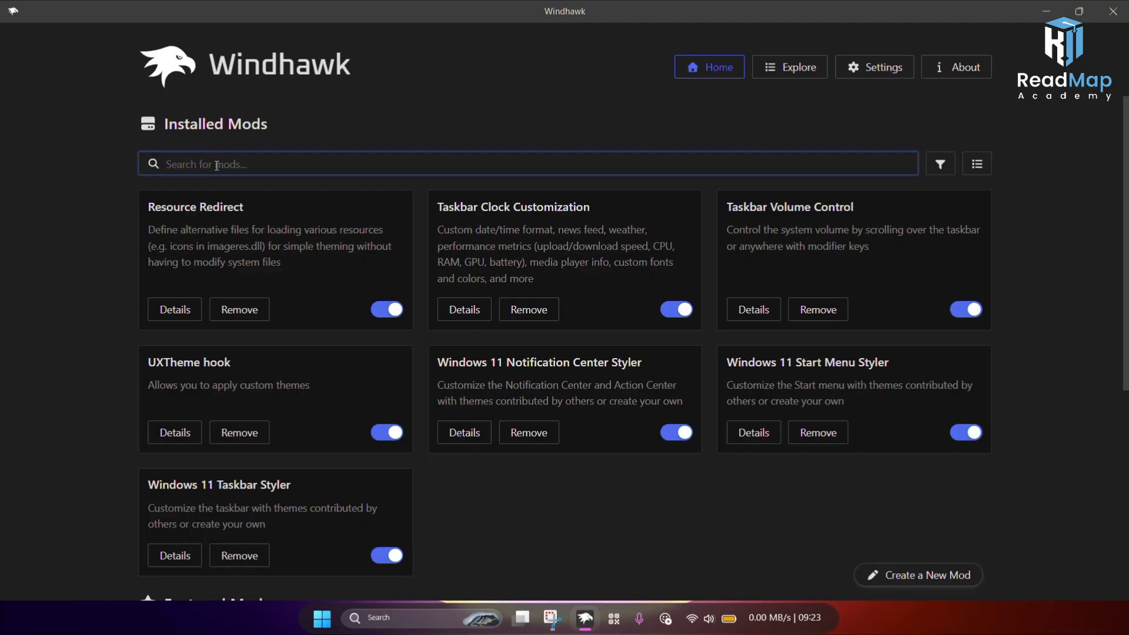
pyautogui.write('windo')
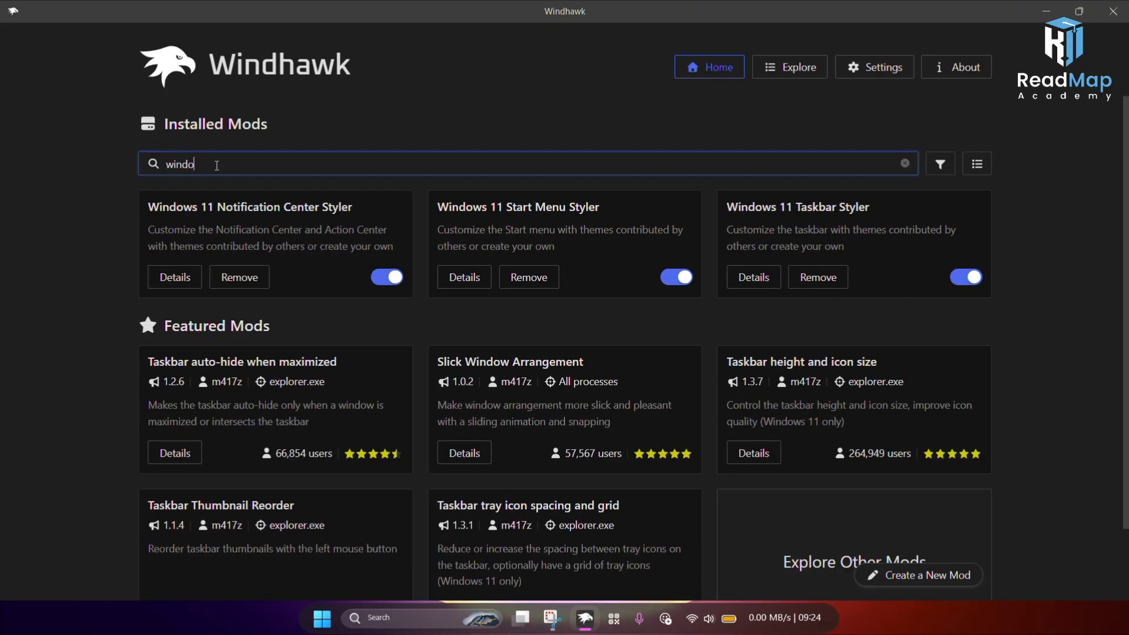
pyautogui.write('ws f')
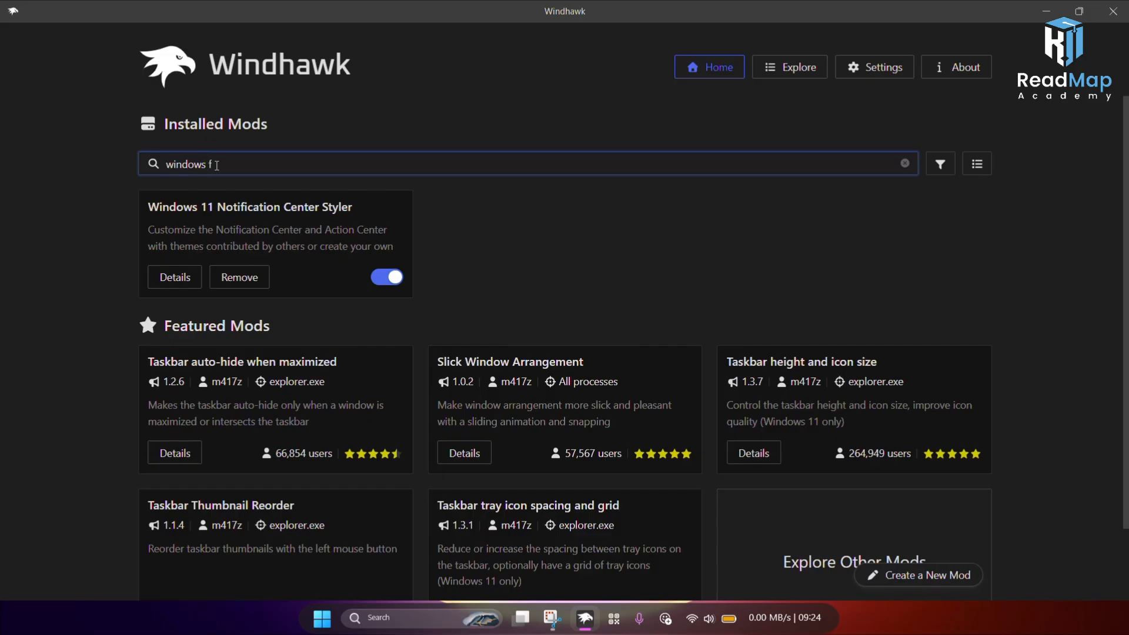
pyautogui.press('BackSpace')
pyautogui.write('11 ')
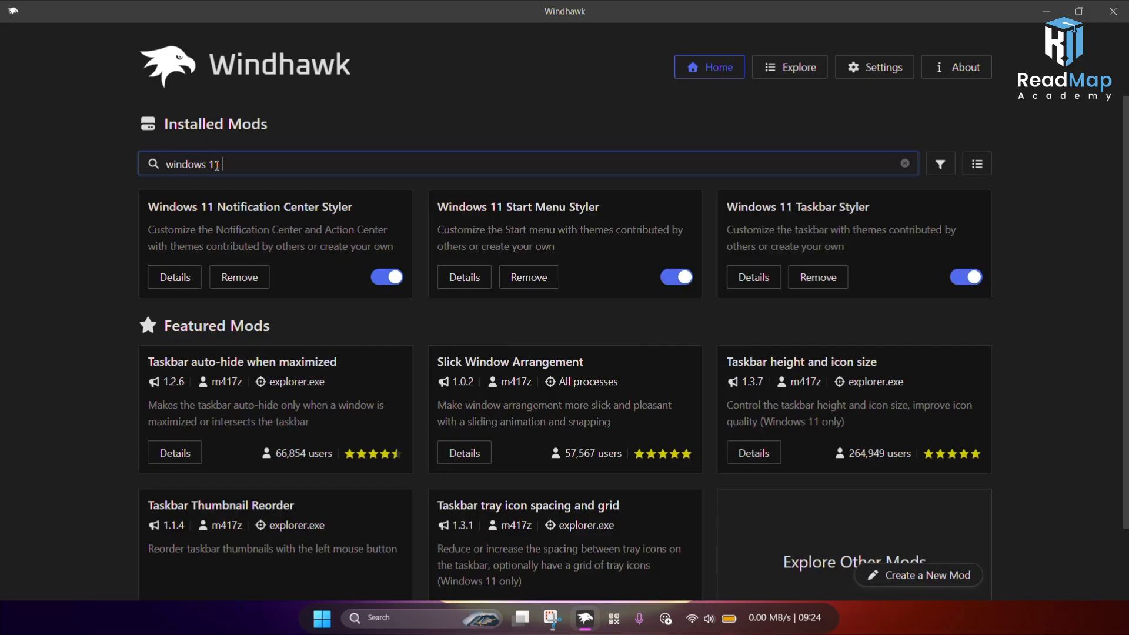
pyautogui.write('fi')
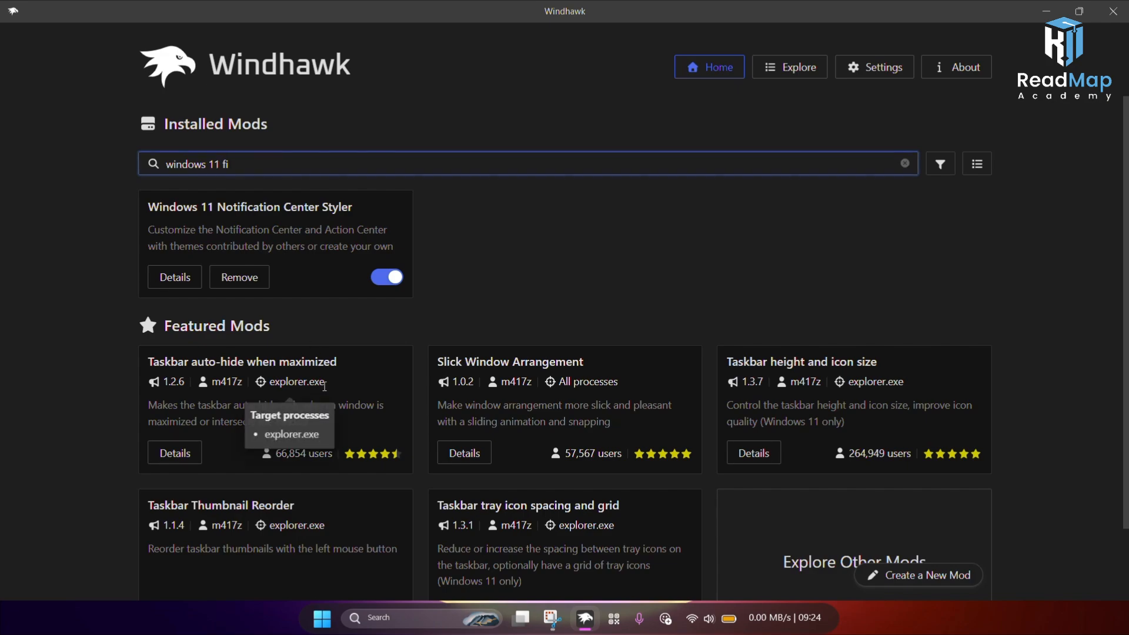
# Step: Search the mod catalogue for windows 11 file and install the Windows 11 File Explorer Styler mod, accepting the risk
pyautogui.click(802, 72)
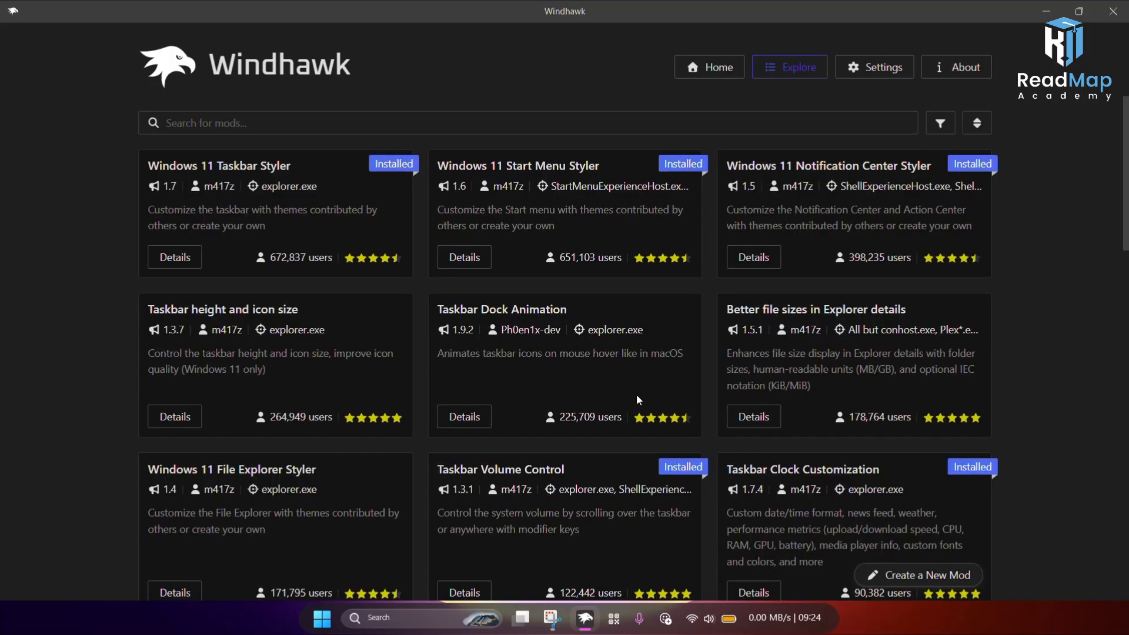
pyautogui.click(505, 125)
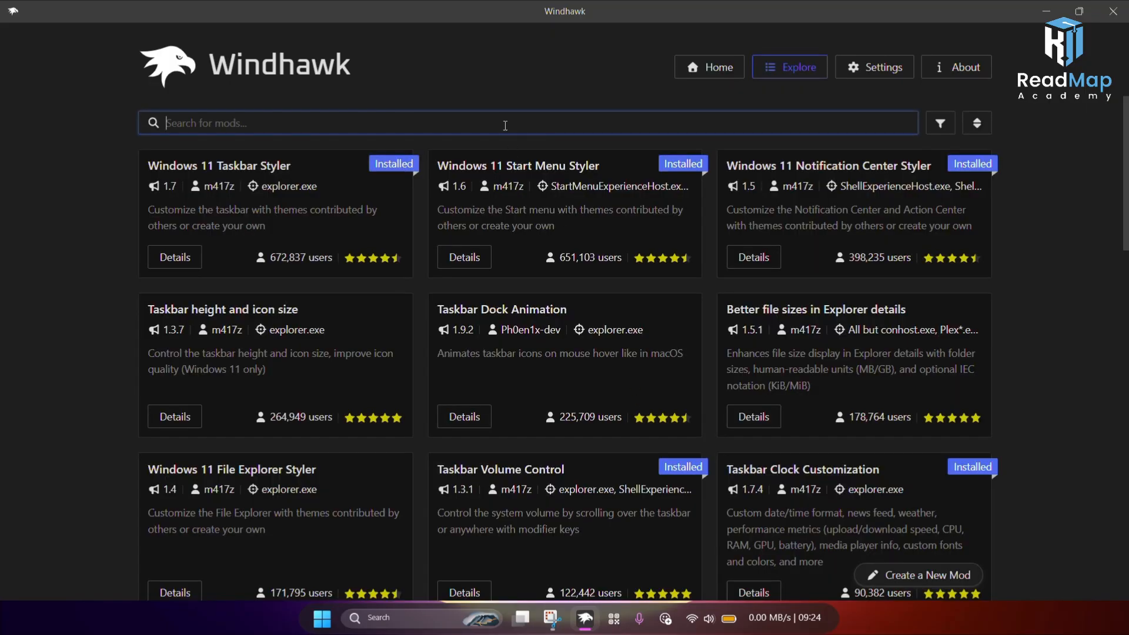
pyautogui.write('wi')
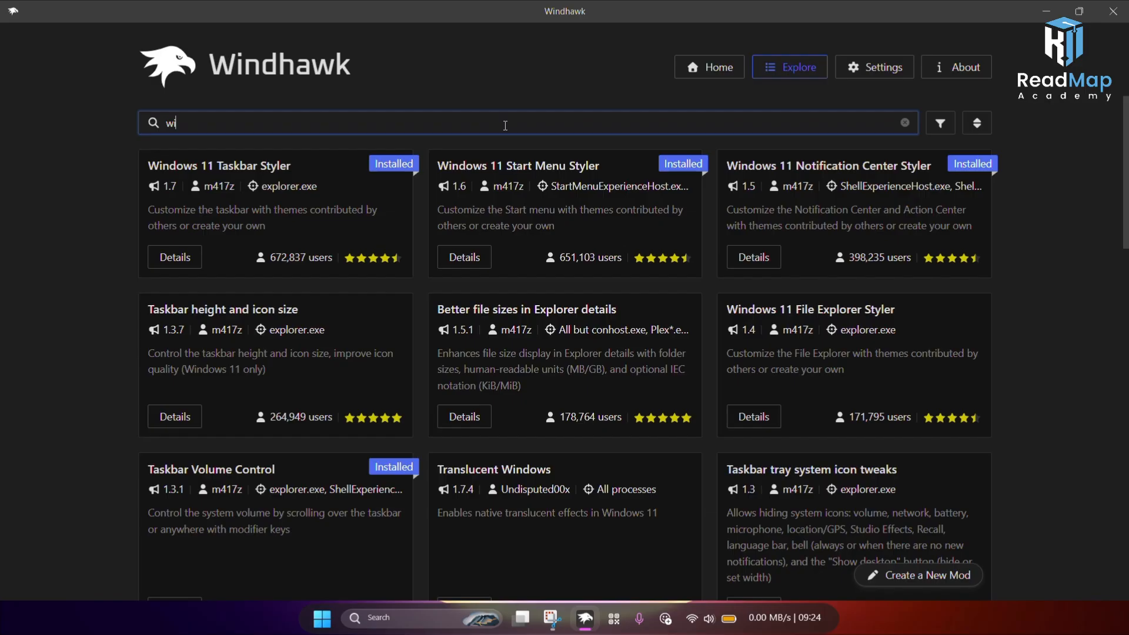
pyautogui.write('ndows 11 file')
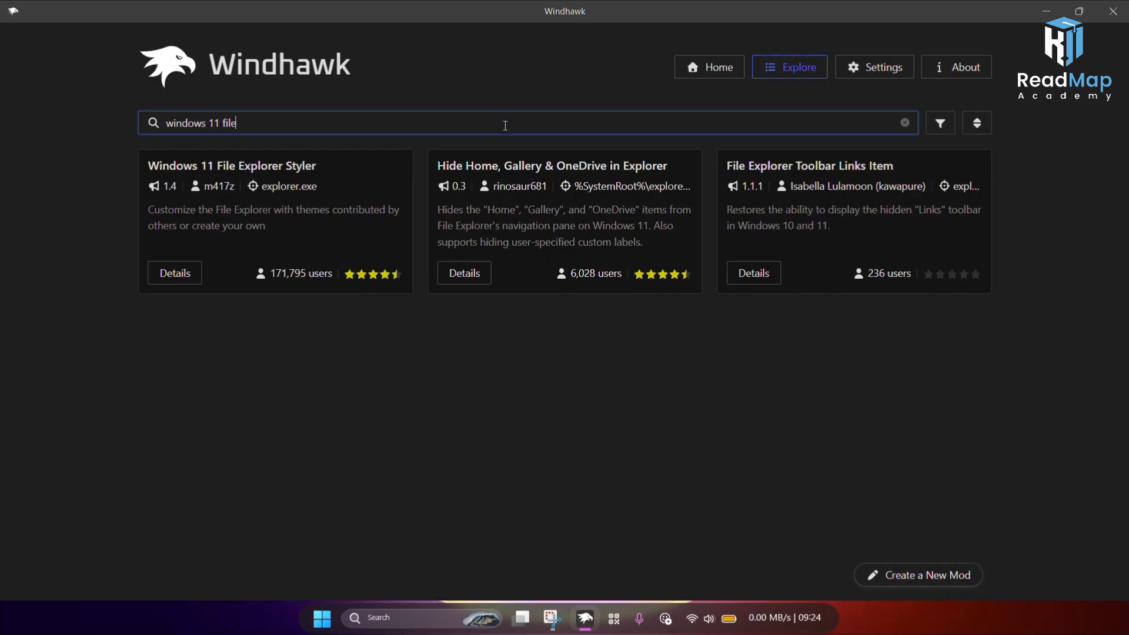
pyautogui.click(184, 274)
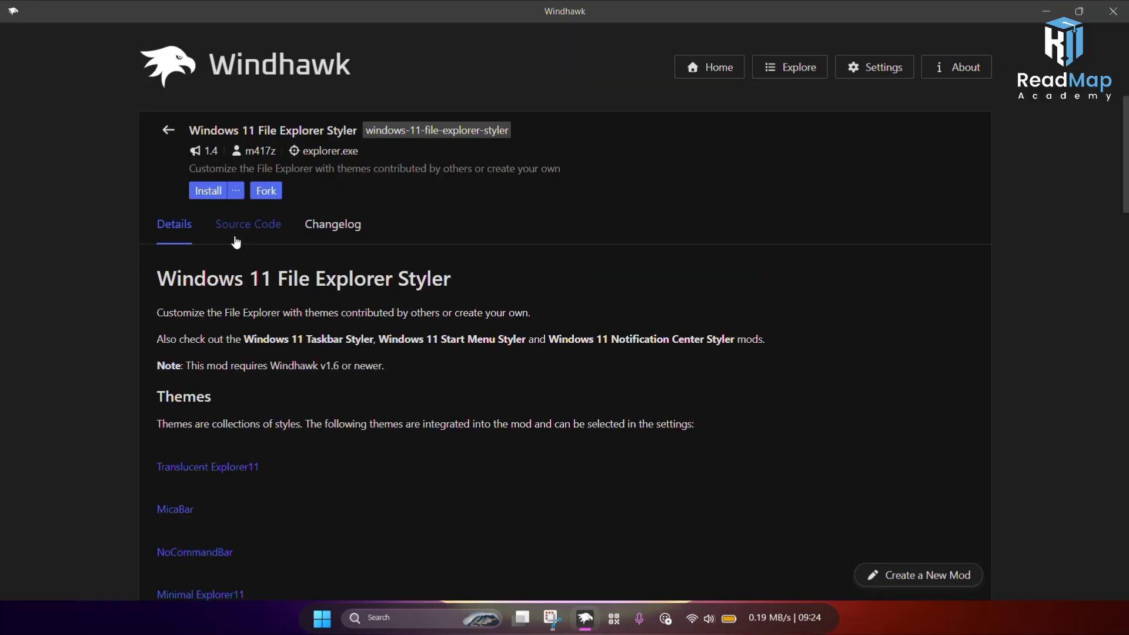
pyautogui.click(214, 189)
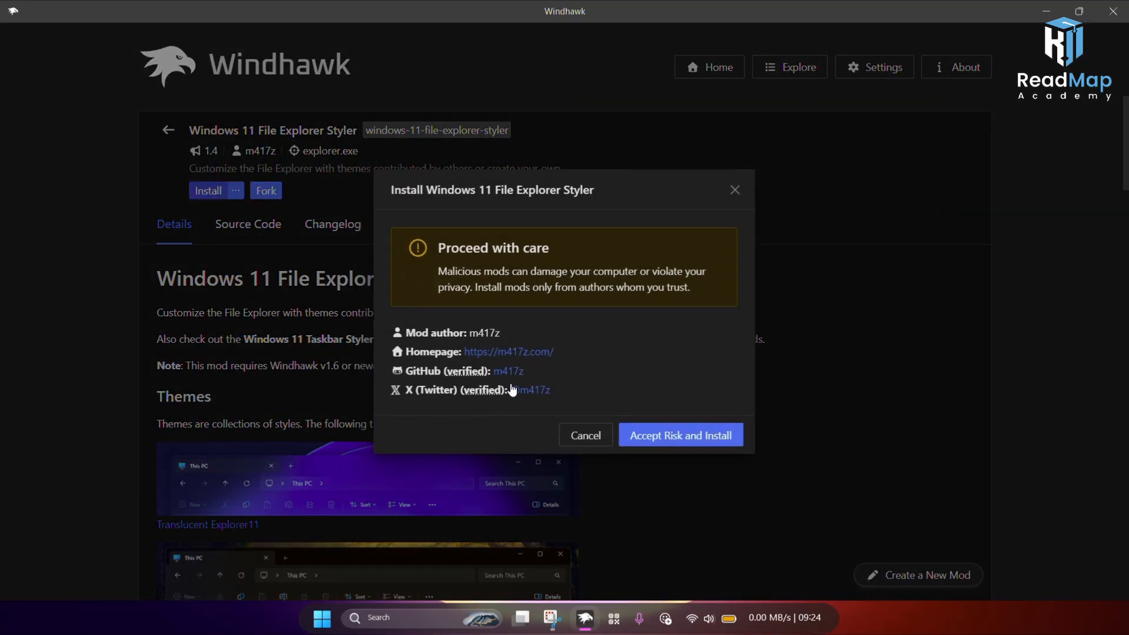
pyautogui.click(661, 434)
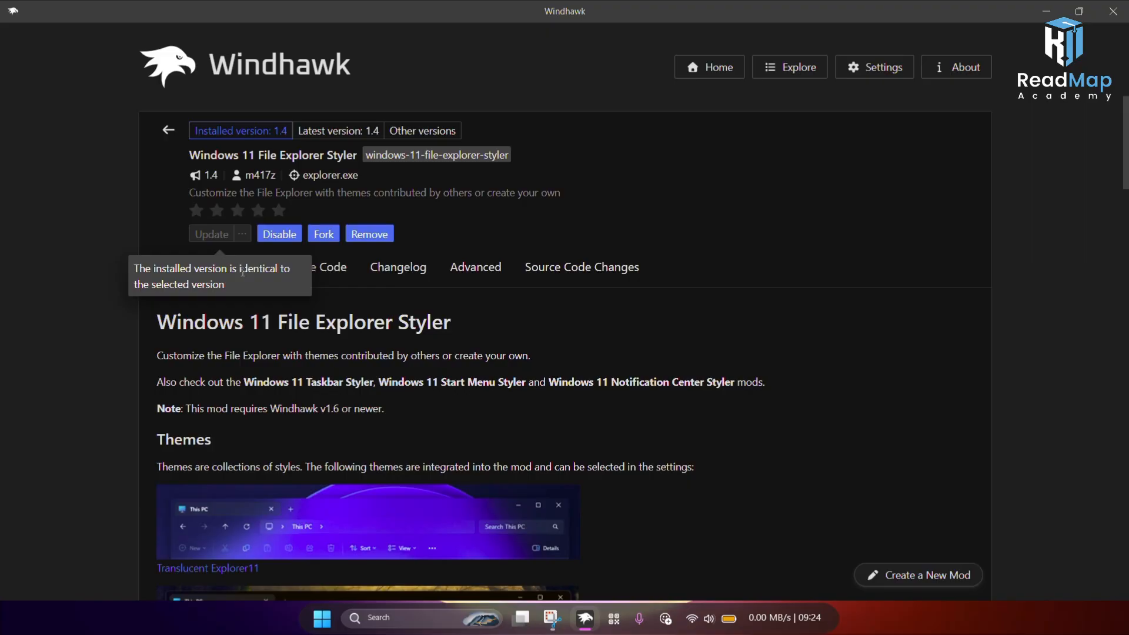
# Step: Set the Windows 11 File Explorer Styler theme to Minimal Explorer11 and save the mod settings
pyautogui.click(247, 269)
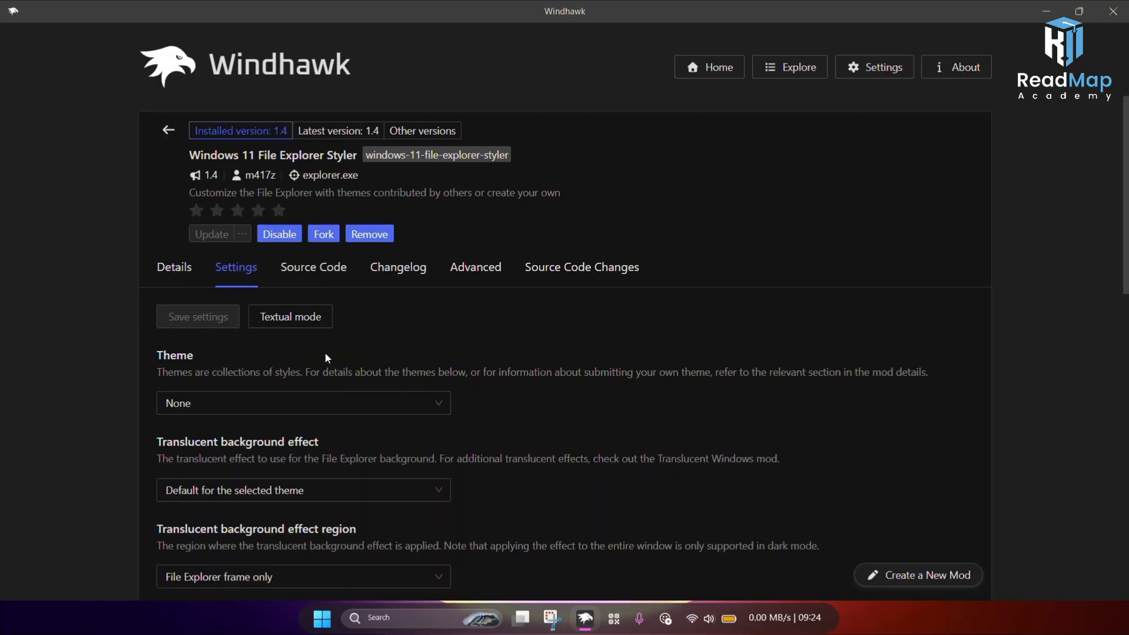
pyautogui.scroll(-1, 310, 379)
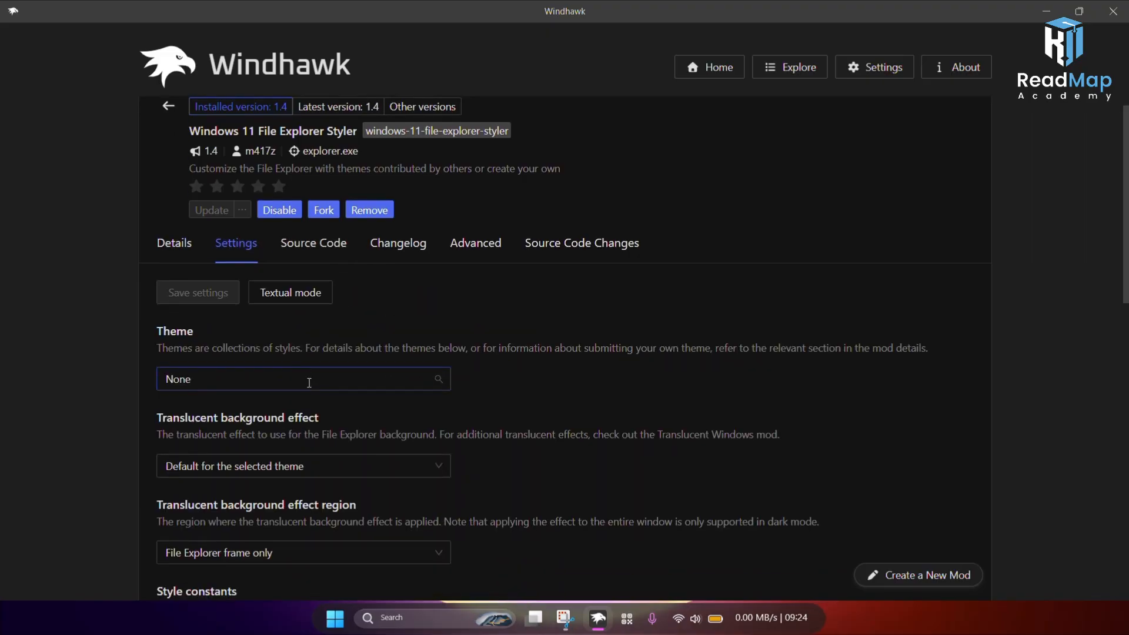
pyautogui.click(309, 382)
pyautogui.scroll(-1, 294, 450)
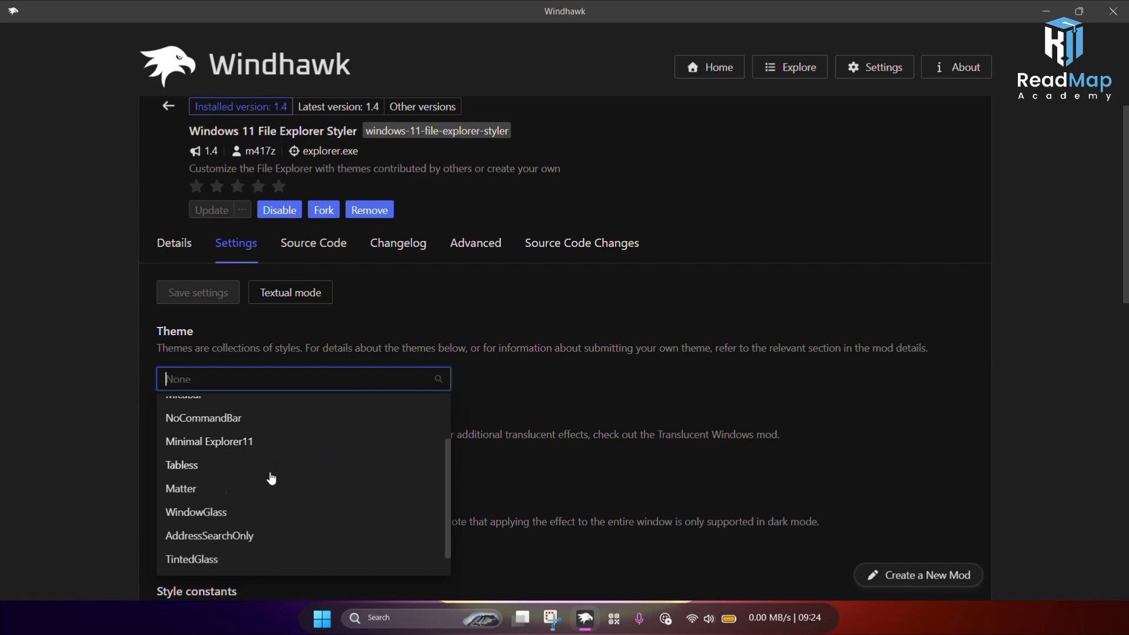
pyautogui.scroll(-1, 271, 478)
pyautogui.scroll(3, 268, 483)
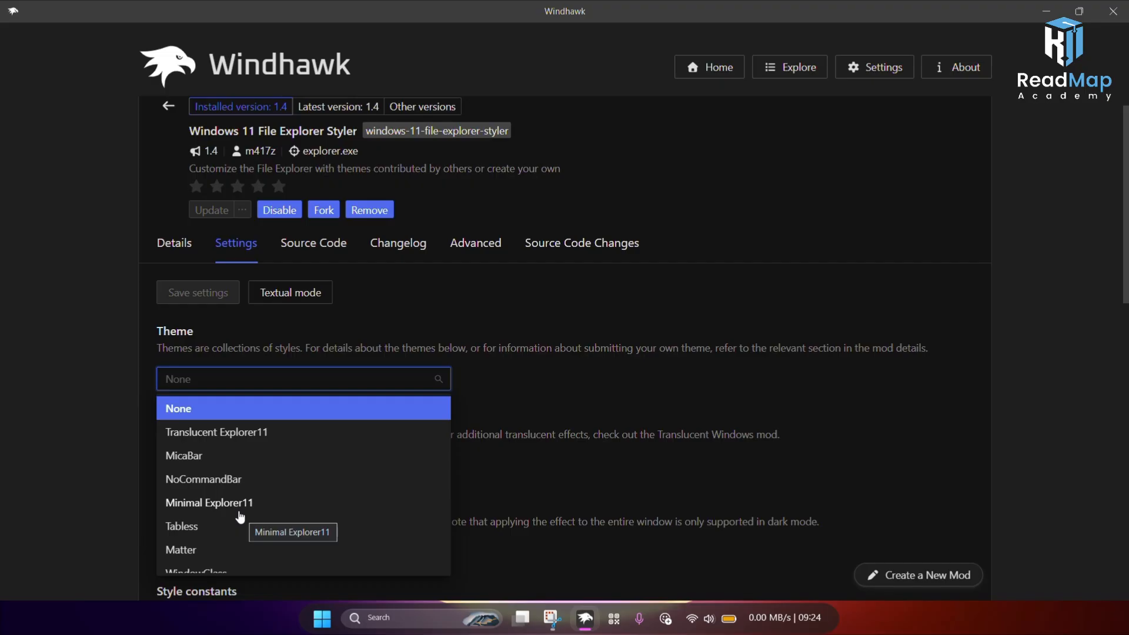
pyautogui.scroll(-1, 240, 517)
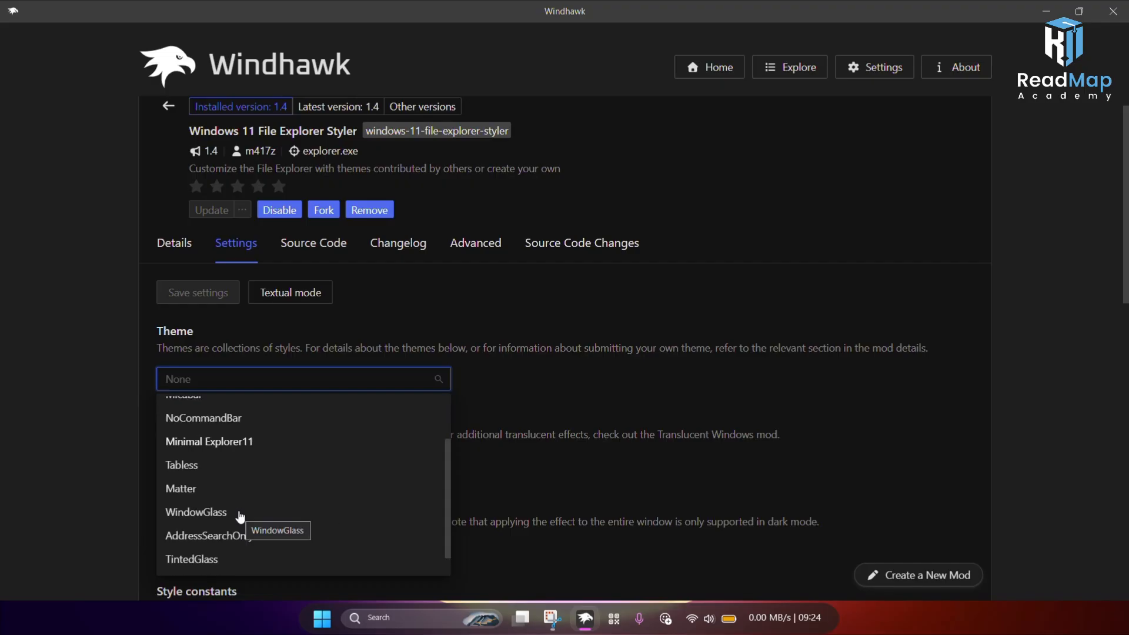
pyautogui.scroll(1, 230, 506)
pyautogui.click(232, 471)
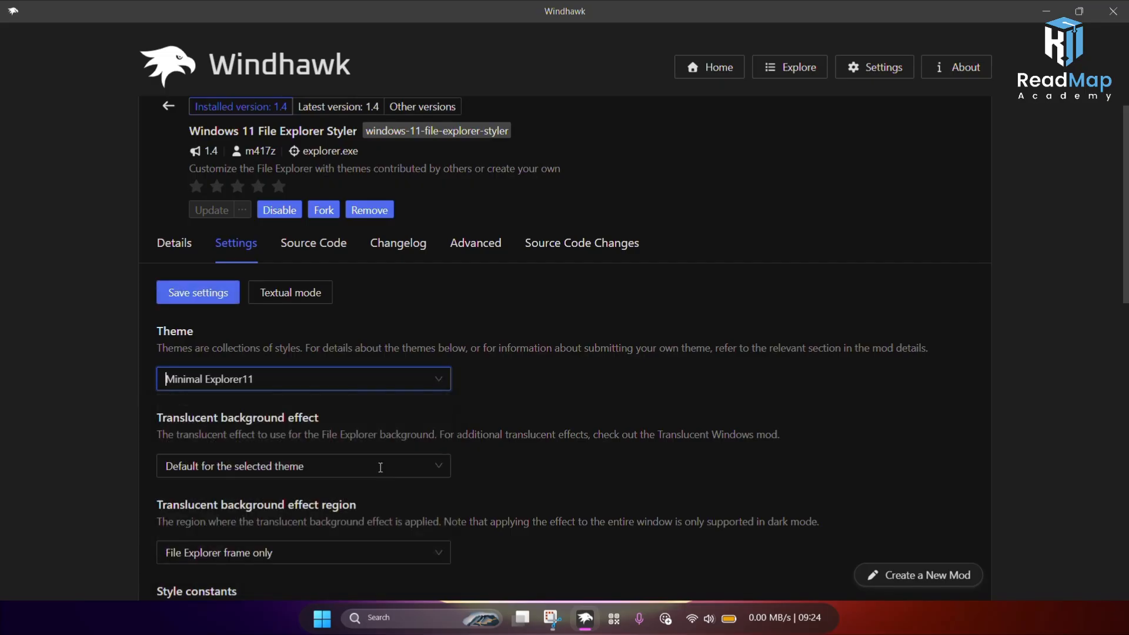
pyautogui.click(194, 300)
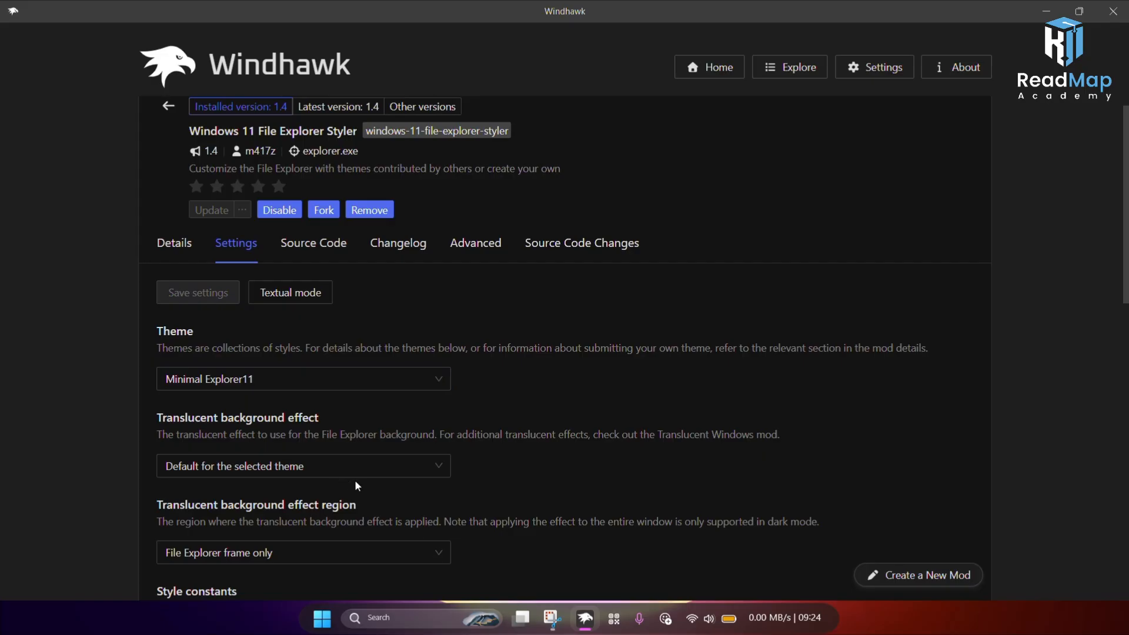
# Step: Search the mod catalogue for better fi and install the Better file sizes in Explorer details mod, accepting the risk
pyautogui.click(792, 75)
pyautogui.moveTo(394, 120); pyautogui.dragTo(24, 116)
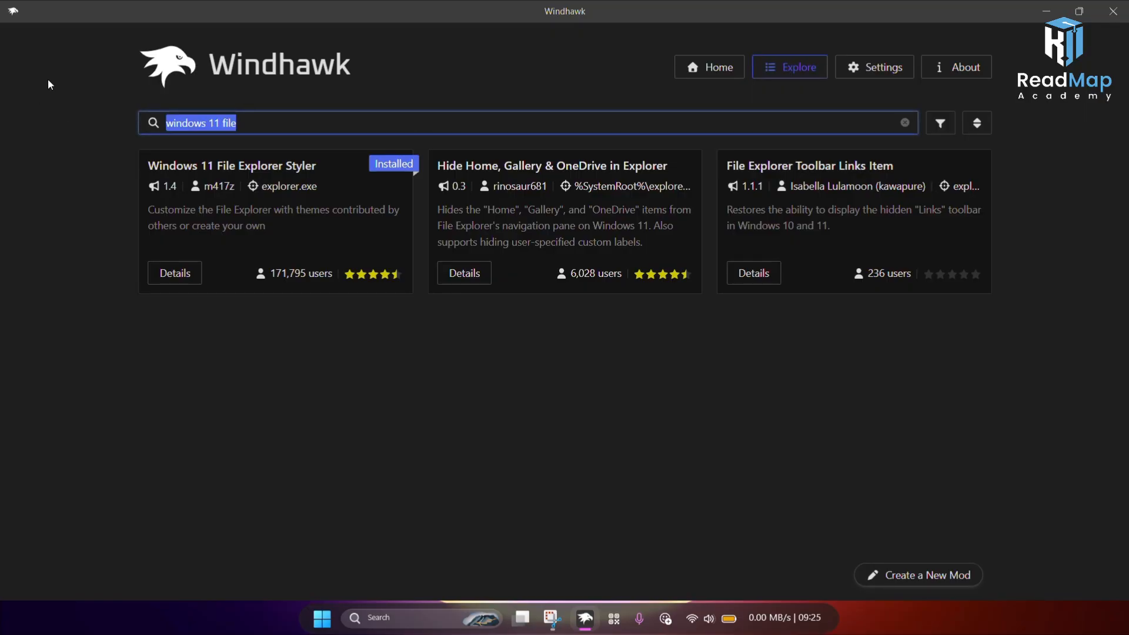
pyautogui.write('better')
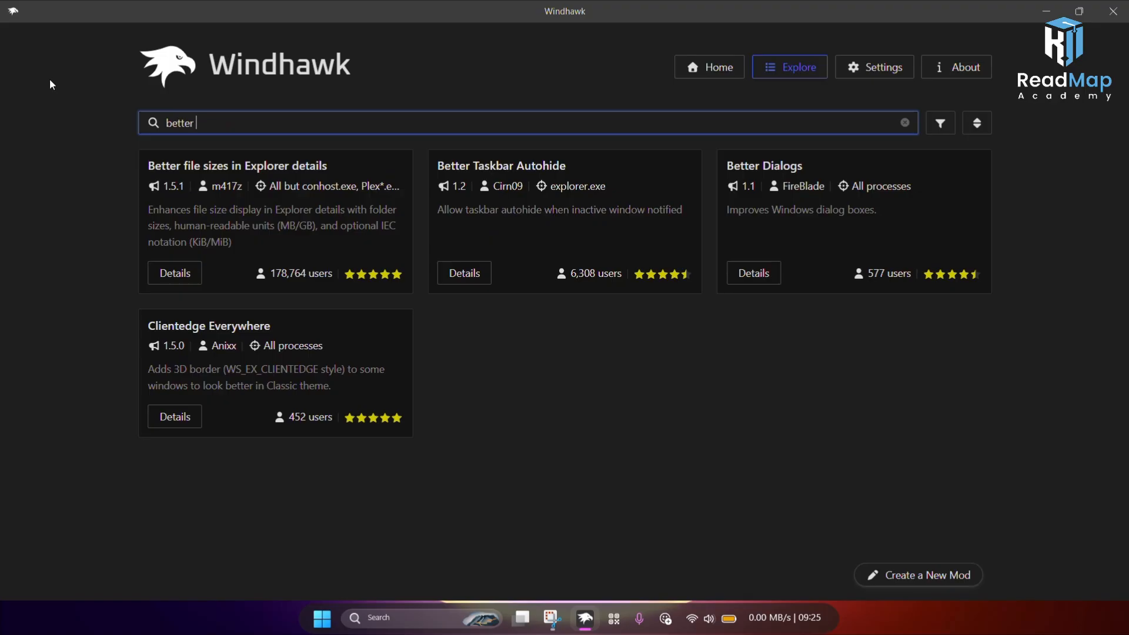
pyautogui.write(' fi')
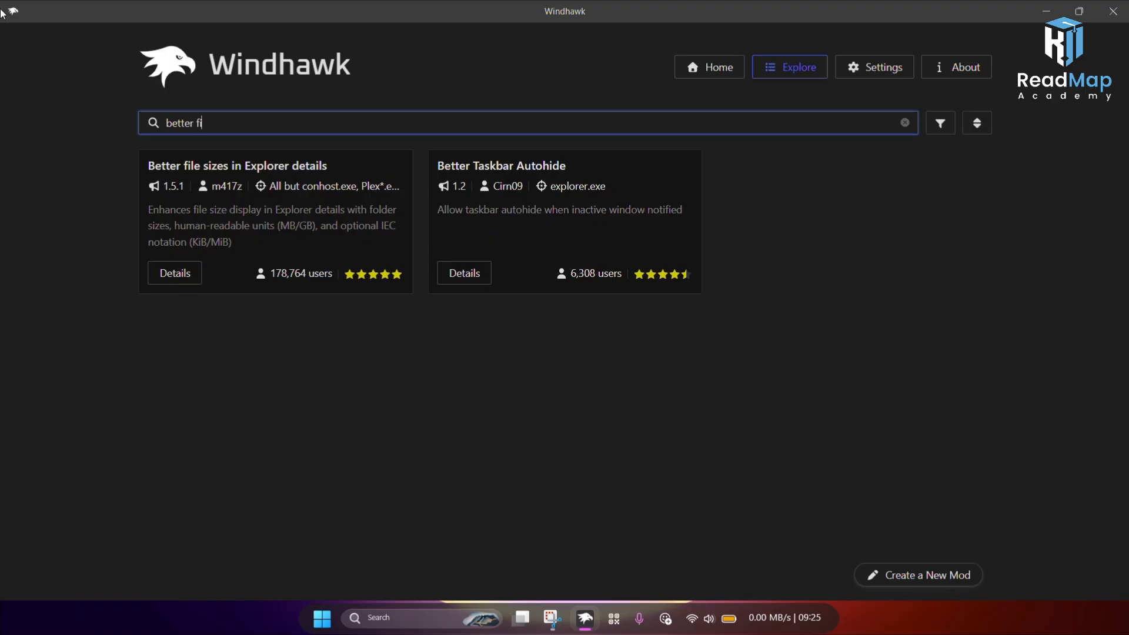
pyautogui.click(179, 278)
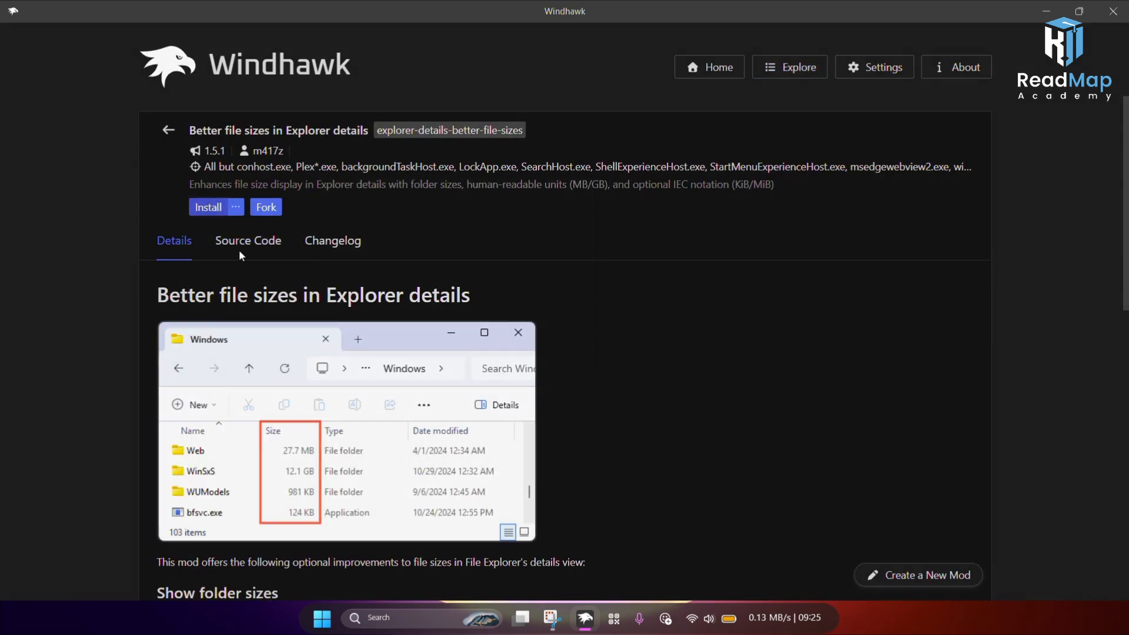
pyautogui.click(208, 207)
pyautogui.click(643, 448)
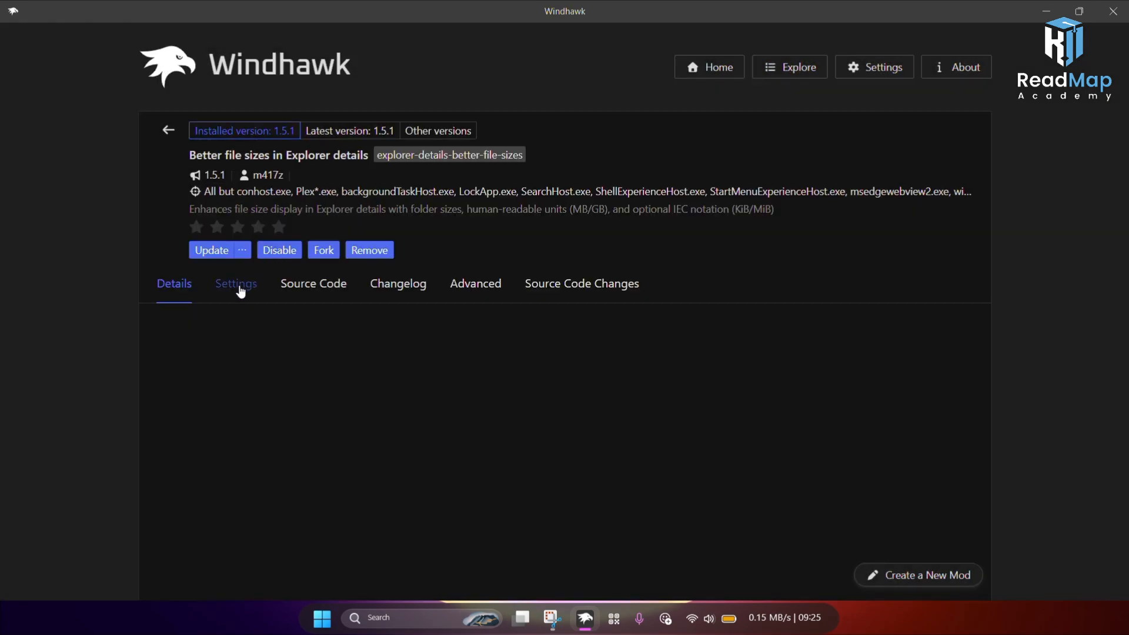
# Step: Review the Better file sizes mod's settings and close Windhawk
pyautogui.click(238, 287)
pyautogui.scroll(-2, 253, 414)
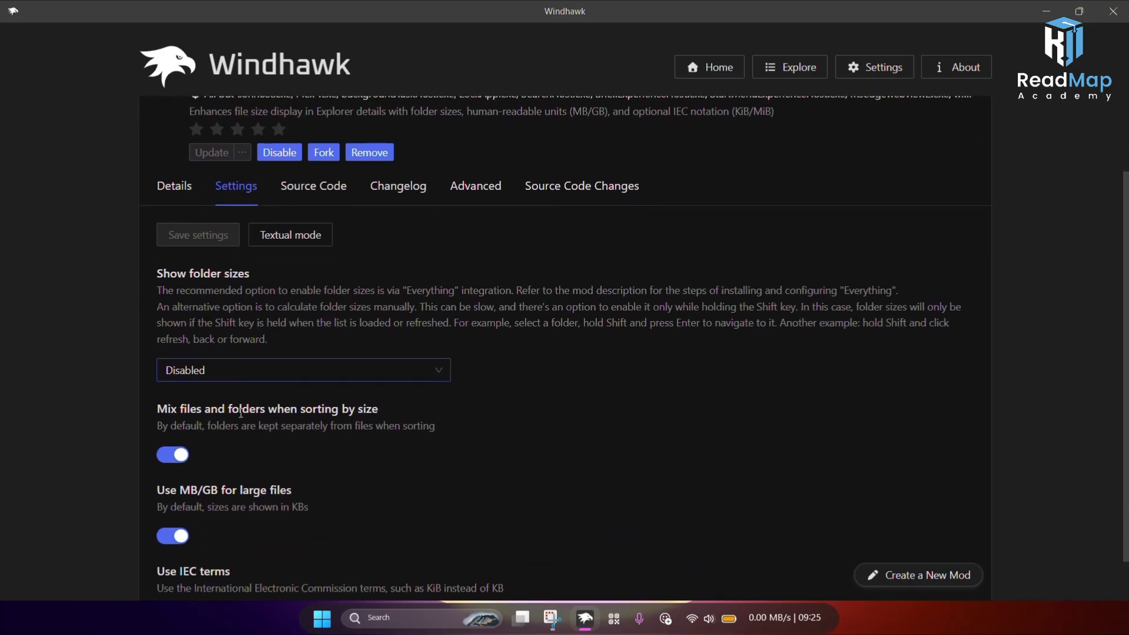
pyautogui.scroll(-1, 240, 412)
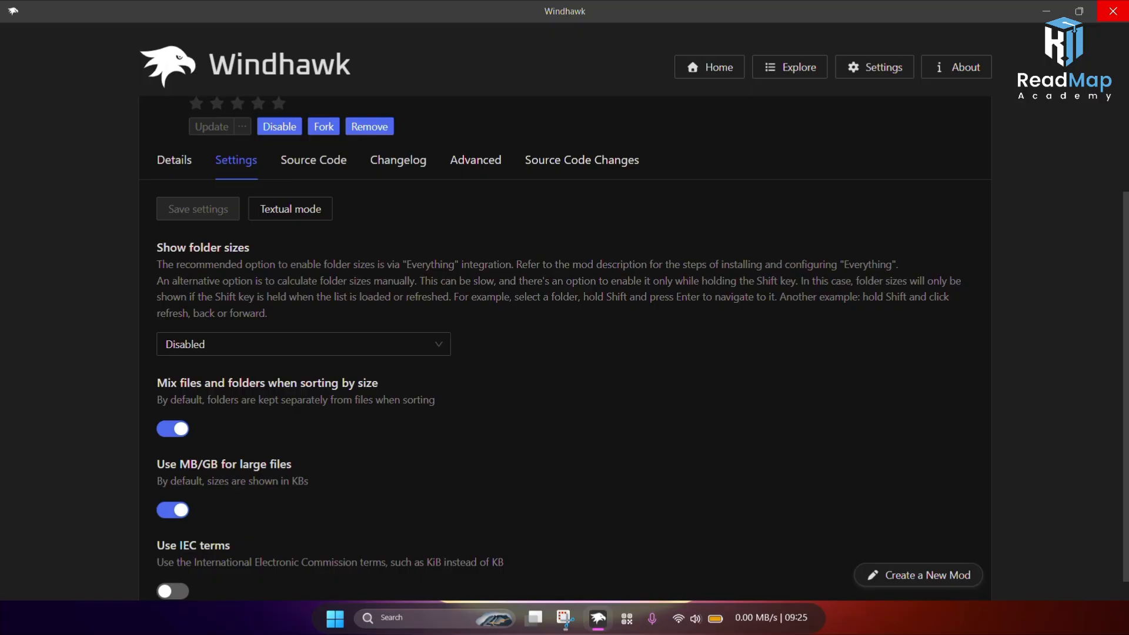
pyautogui.click(1113, 10)
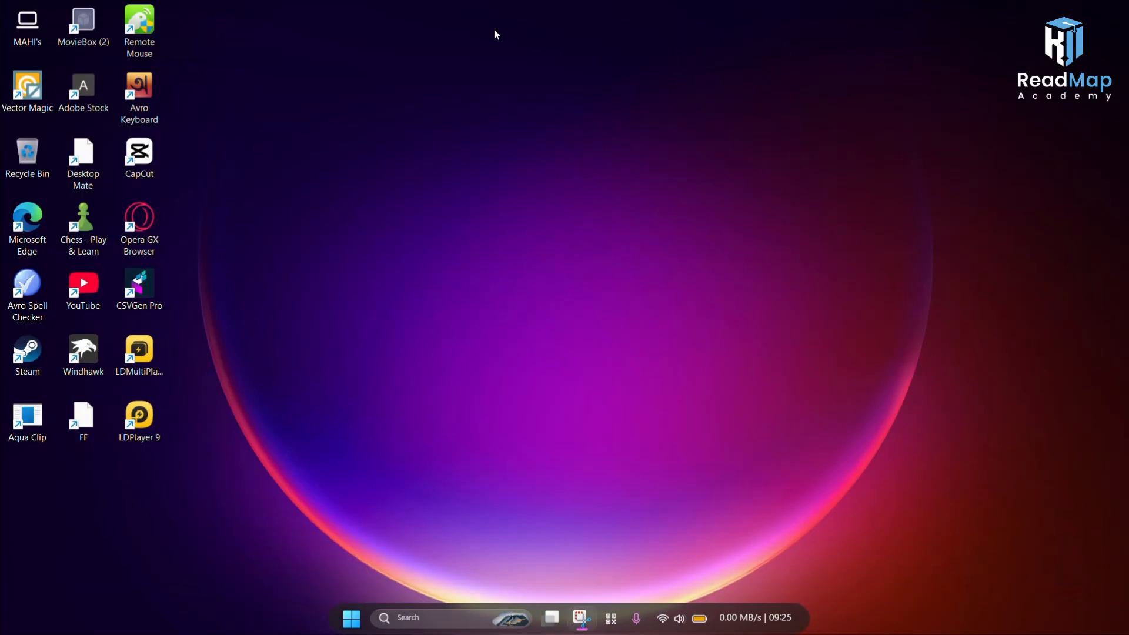
# Step: Launch Chrome with a profile and search Google for mica for everyone
pyautogui.click(512, 619)
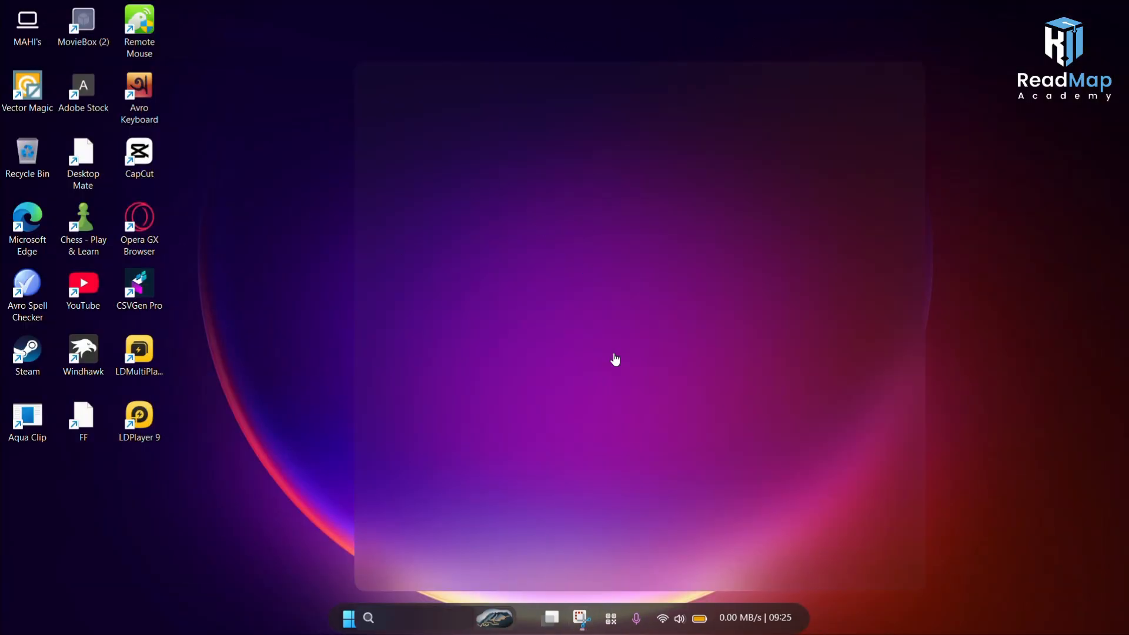
pyautogui.click(621, 381)
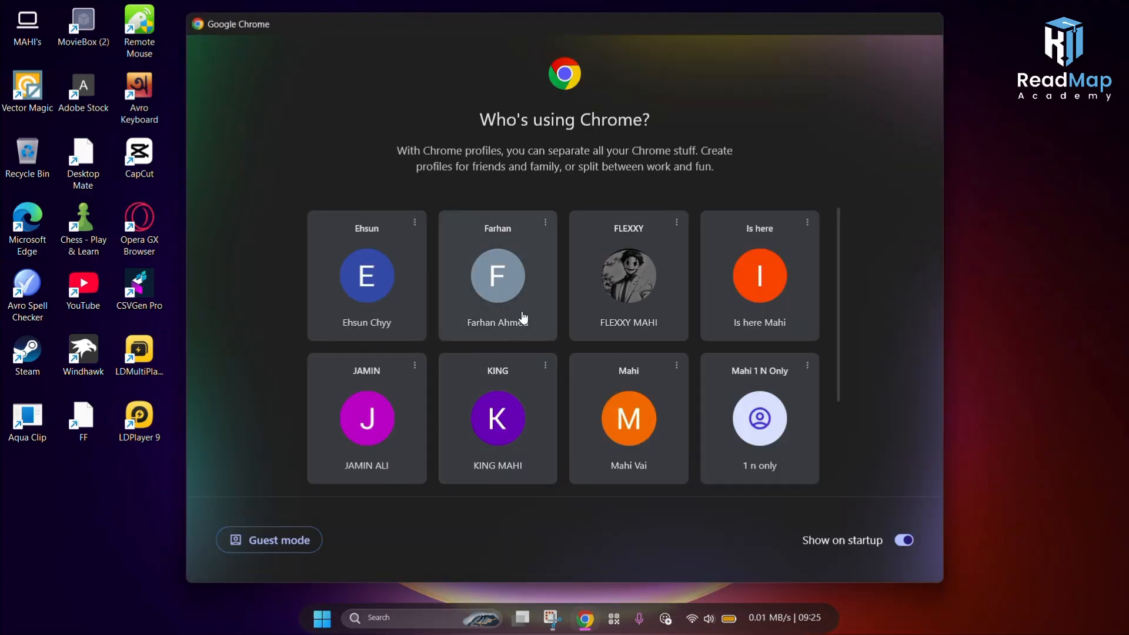
pyautogui.click(611, 301)
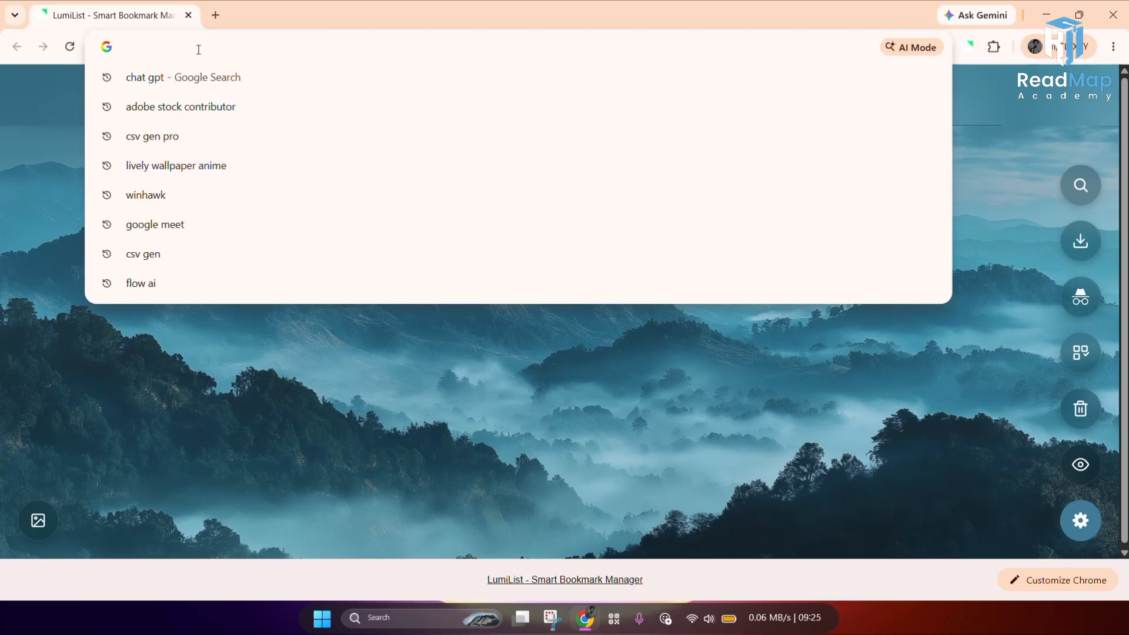
pyautogui.write(':')
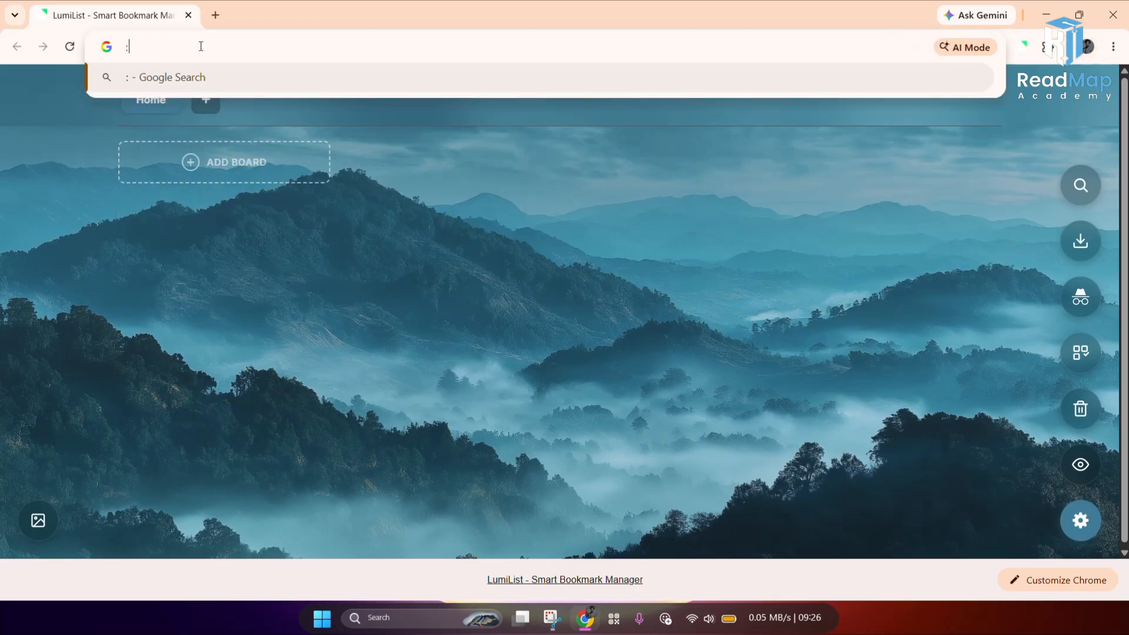
pyautogui.press('Escape')
pyautogui.write('mic')
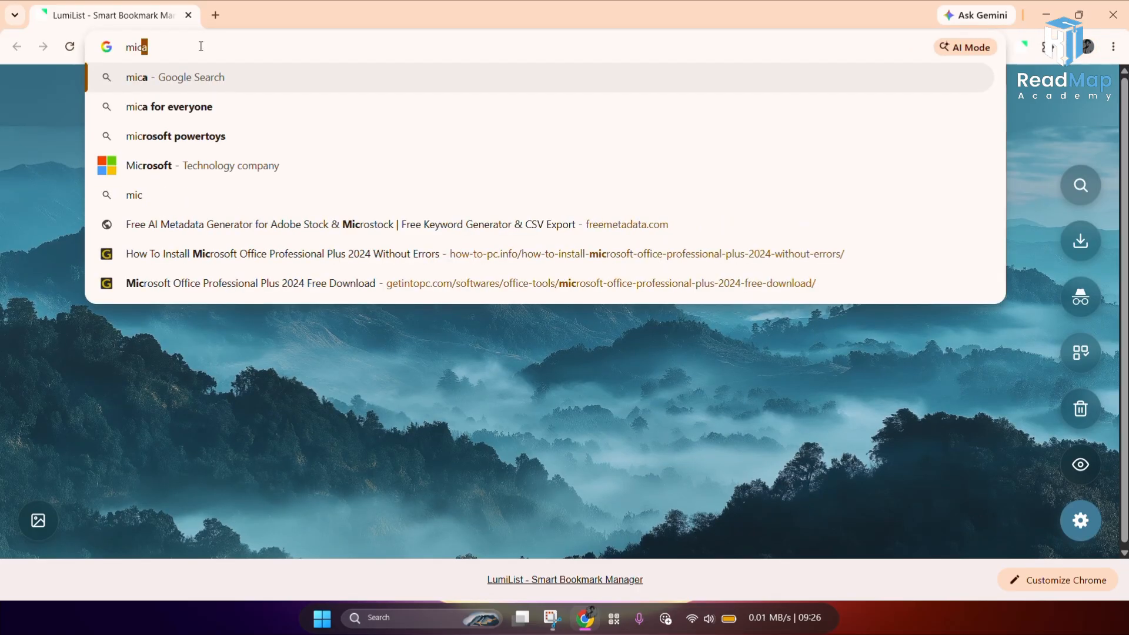
pyautogui.click(176, 107)
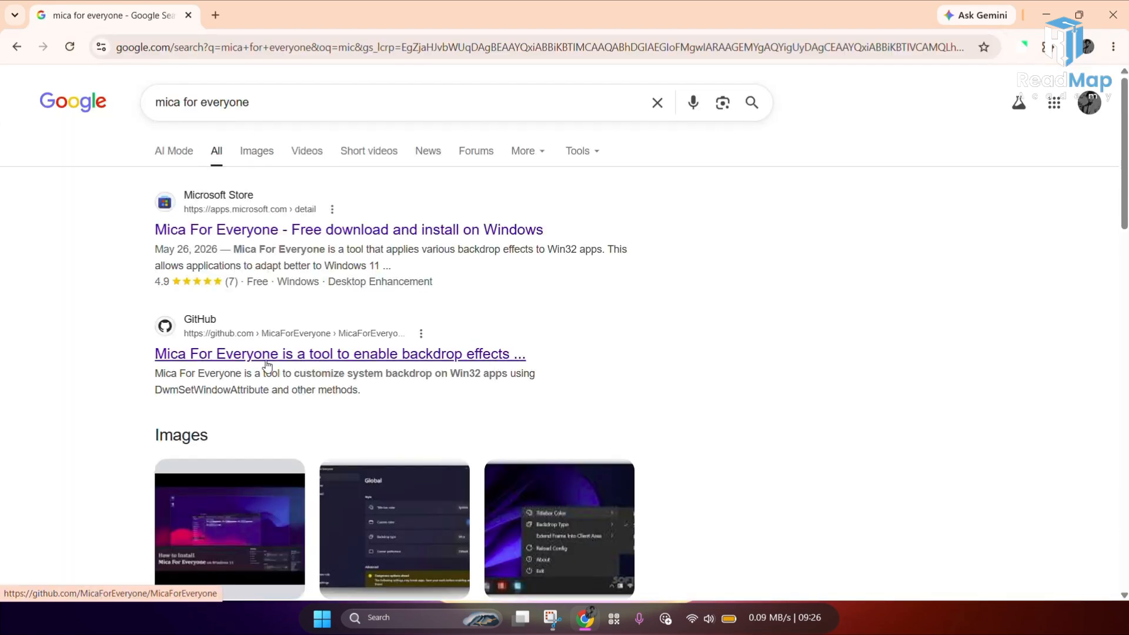
# Step: Open the Mica For Everyone GitHub repository and go to its latest 2.0.6.0 release
pyautogui.click(268, 357)
pyautogui.click(301, 357)
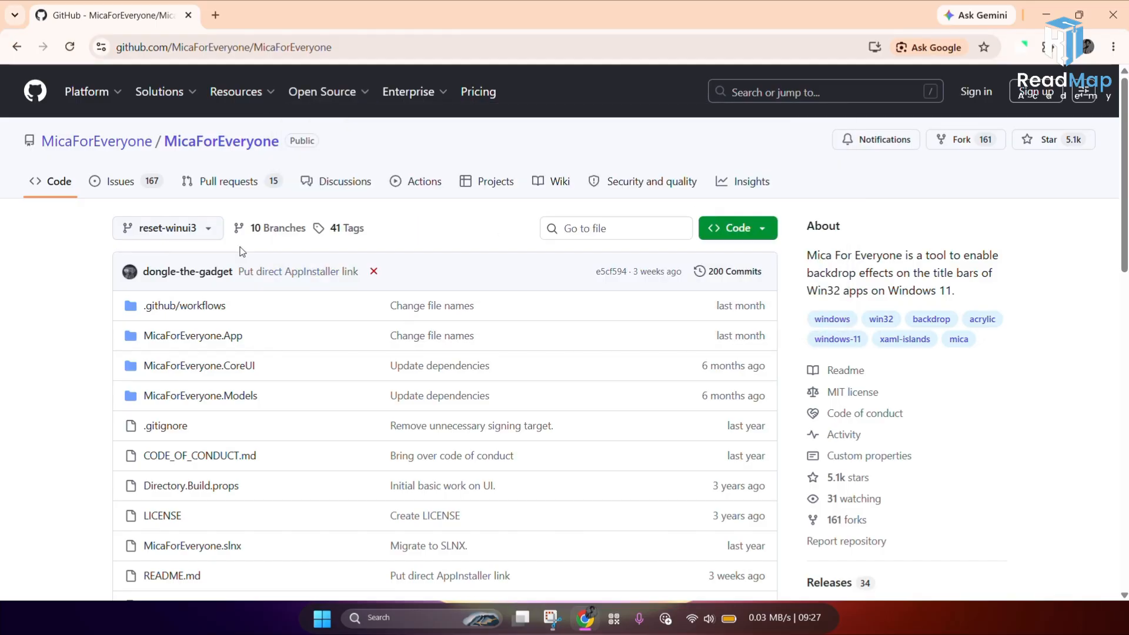
pyautogui.scroll(-3, 411, 328)
pyautogui.scroll(-3, 447, 504)
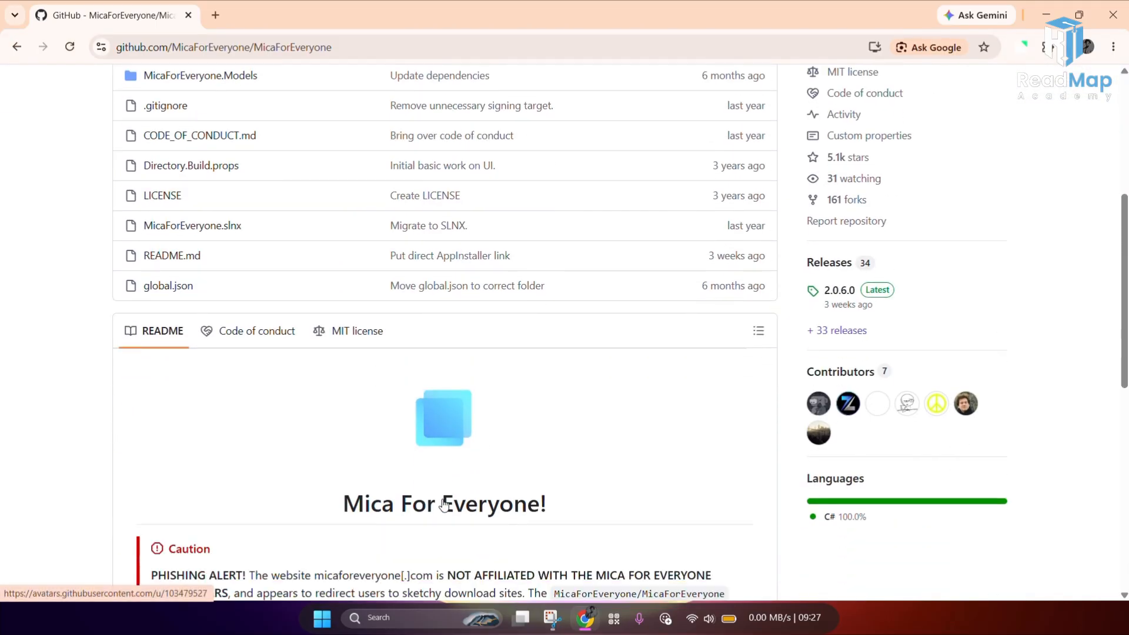
pyautogui.scroll(3, 1011, 379)
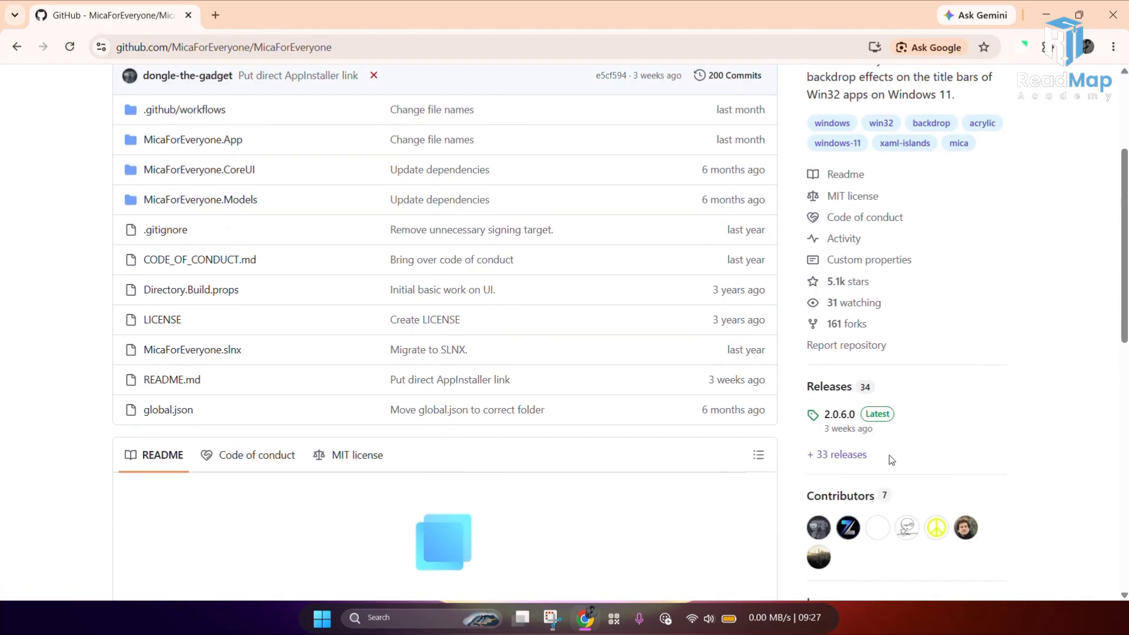
pyautogui.click(839, 437)
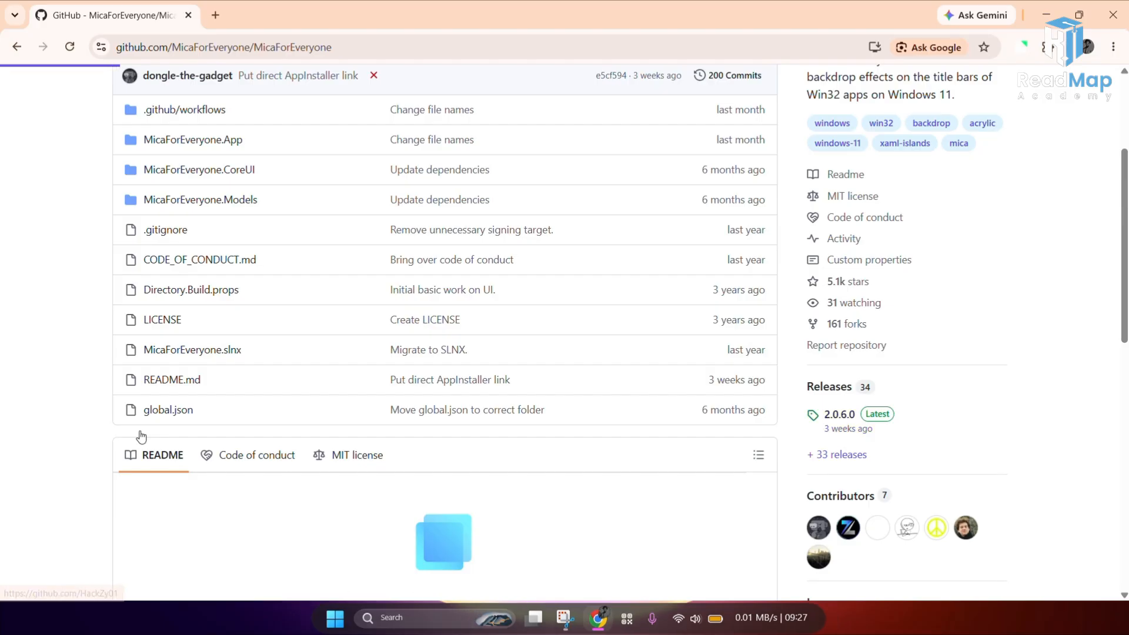
# Step: Download the MicaForEveryone.appinstaller asset and install Mica For Everyone from it
pyautogui.scroll(-5, 287, 456)
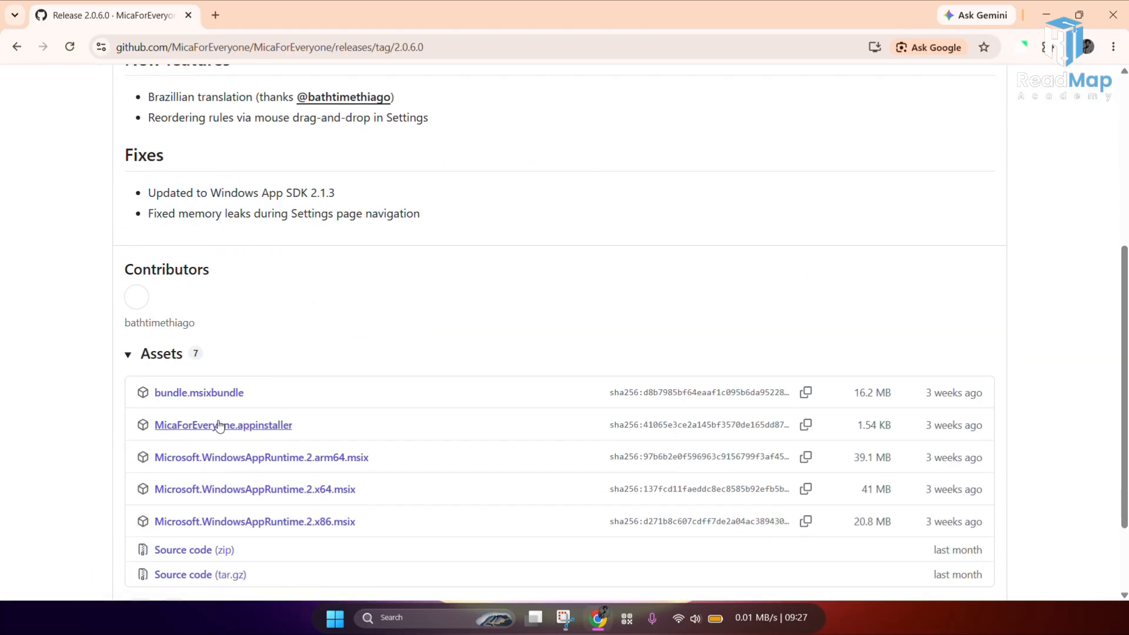
pyautogui.click(218, 426)
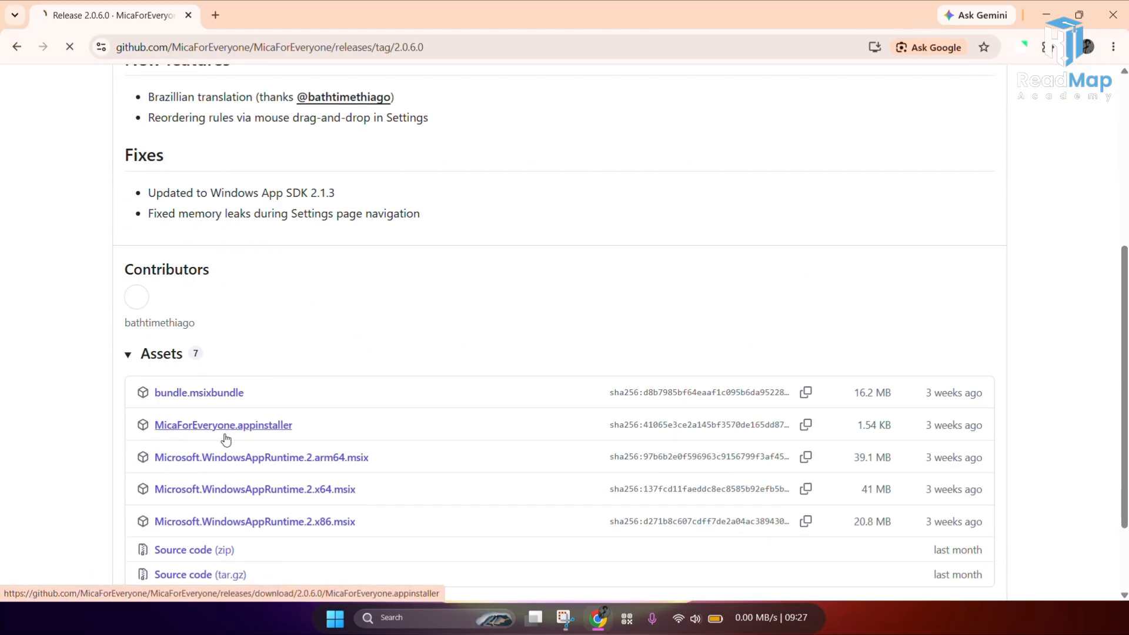
pyautogui.click(1064, 47)
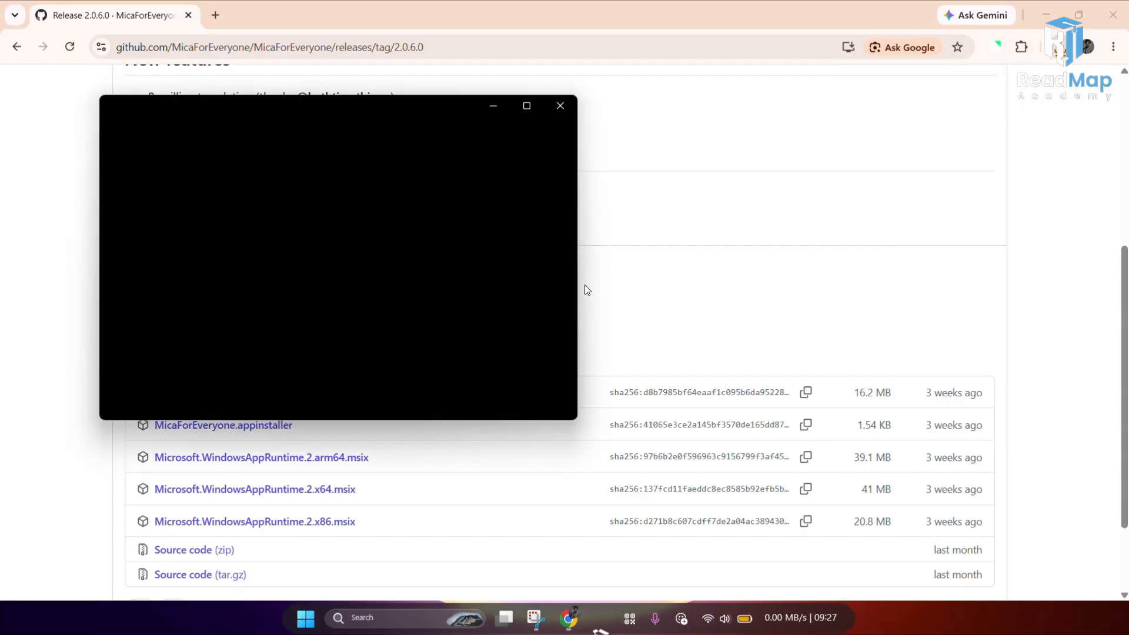
pyautogui.moveTo(447, 112); pyautogui.dragTo(528, 113)
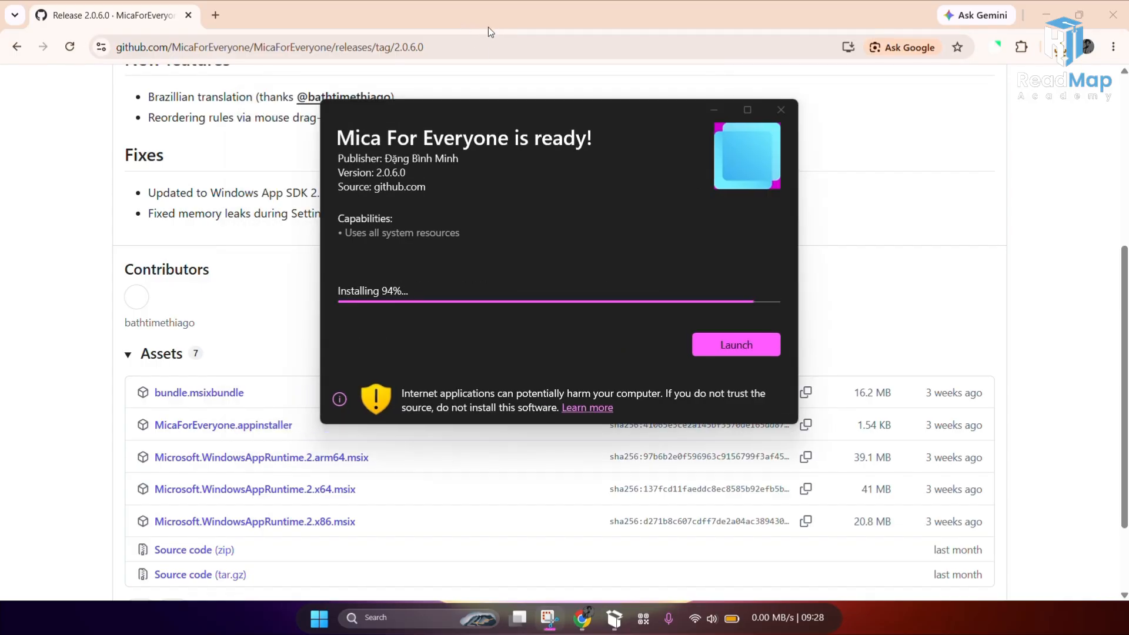
pyautogui.moveTo(487, 111); pyautogui.dragTo(482, 94)
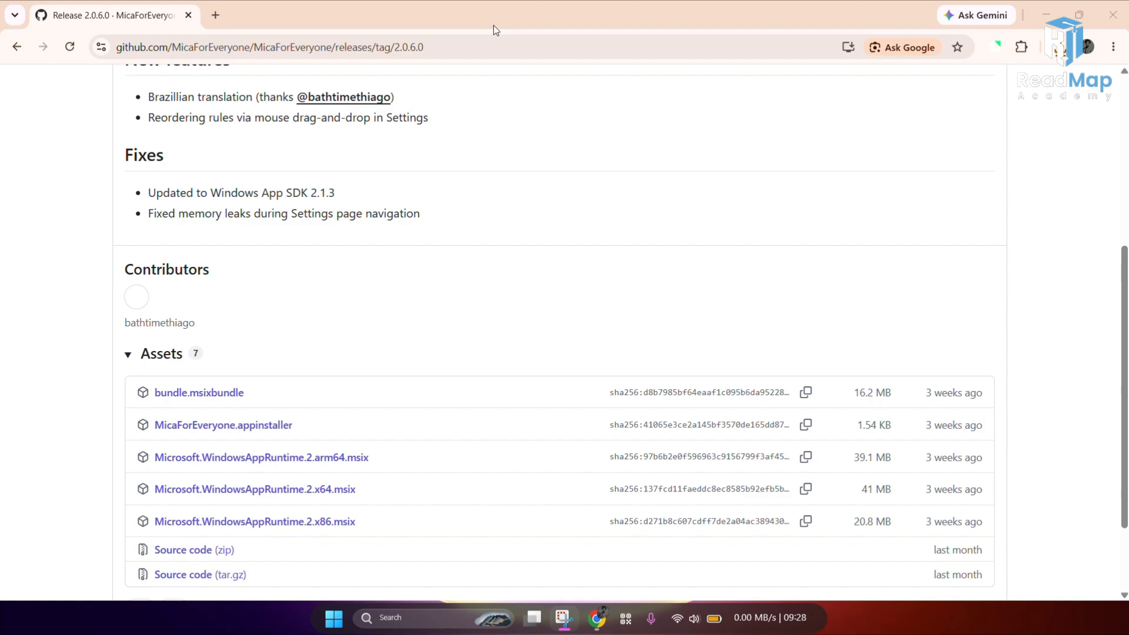
# Step: Search the Start menu for mica, open Mica For Everyone and maximize its window
pyautogui.click(427, 622)
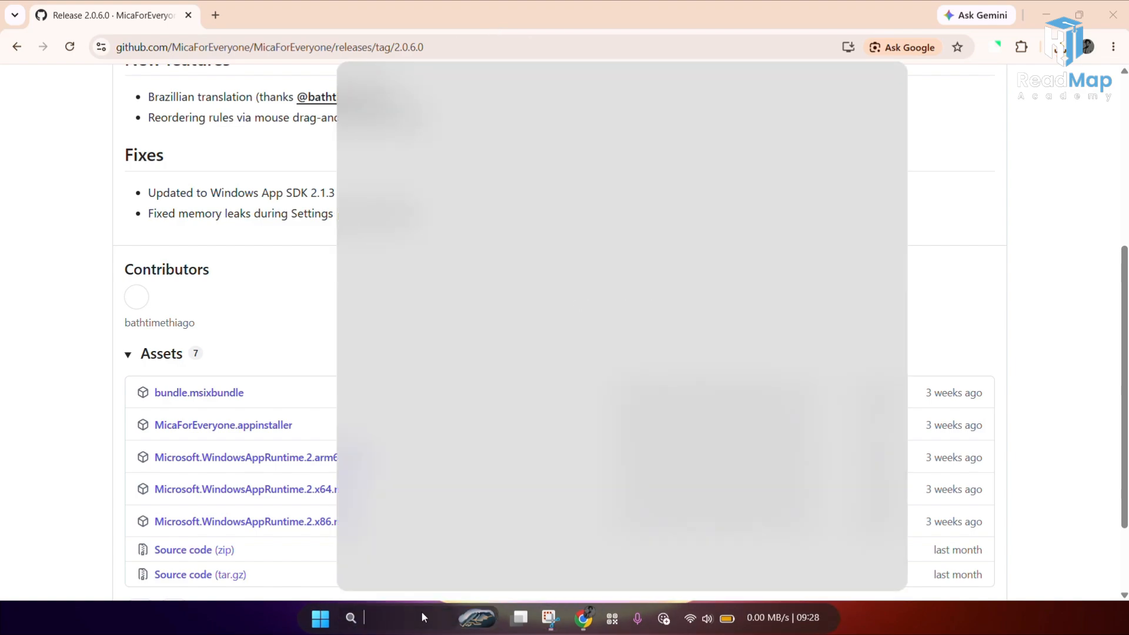
pyautogui.write('mica')
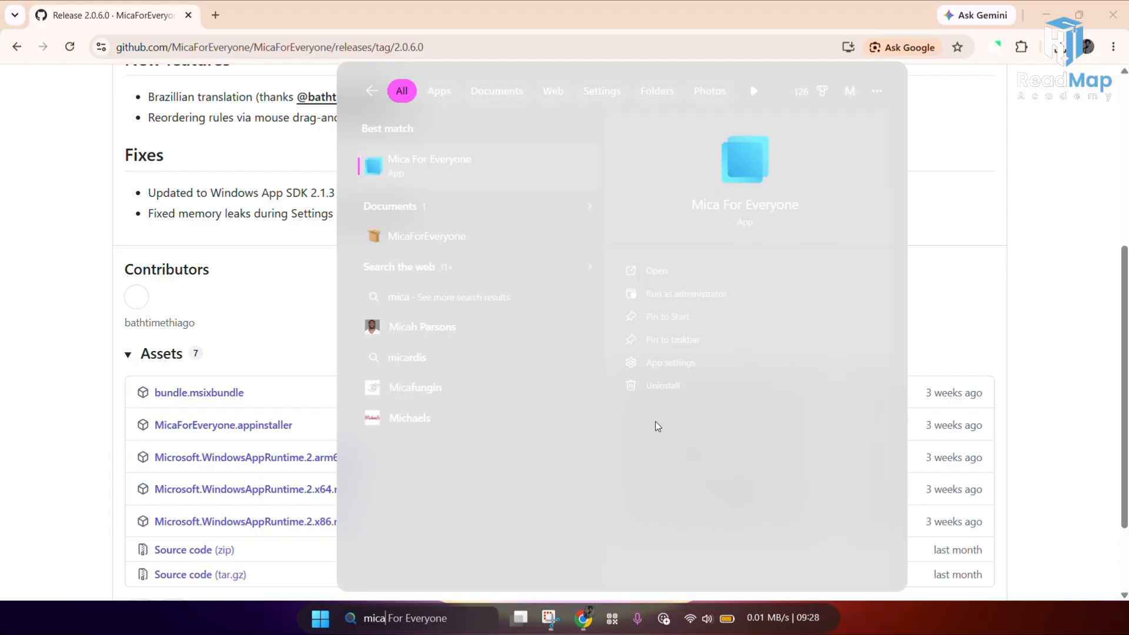
pyautogui.click(664, 270)
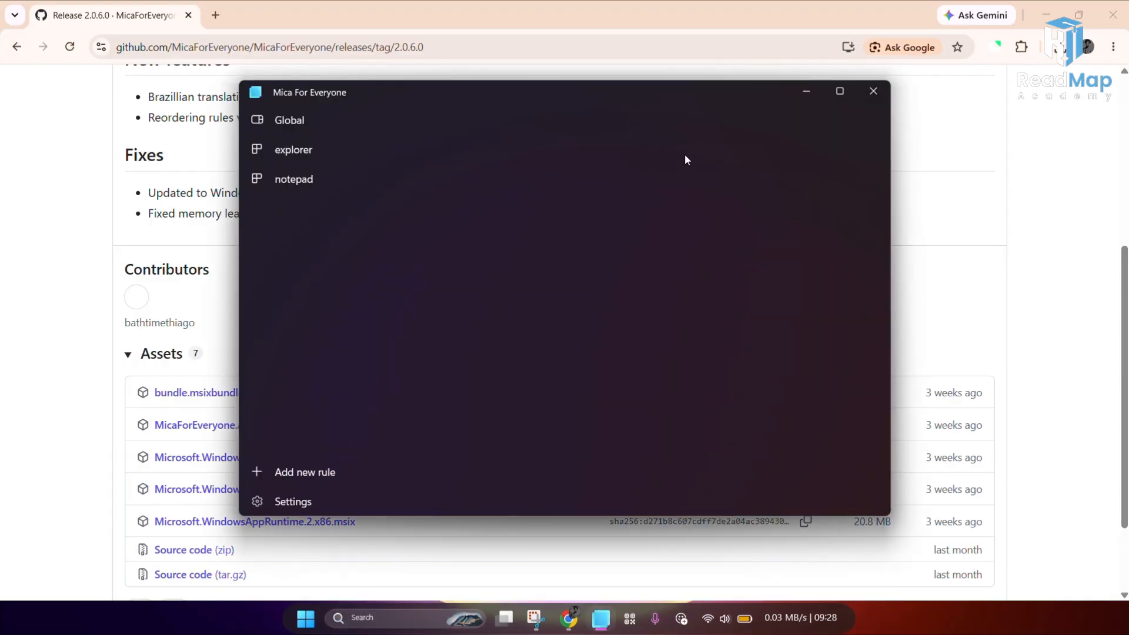
pyautogui.click(839, 92)
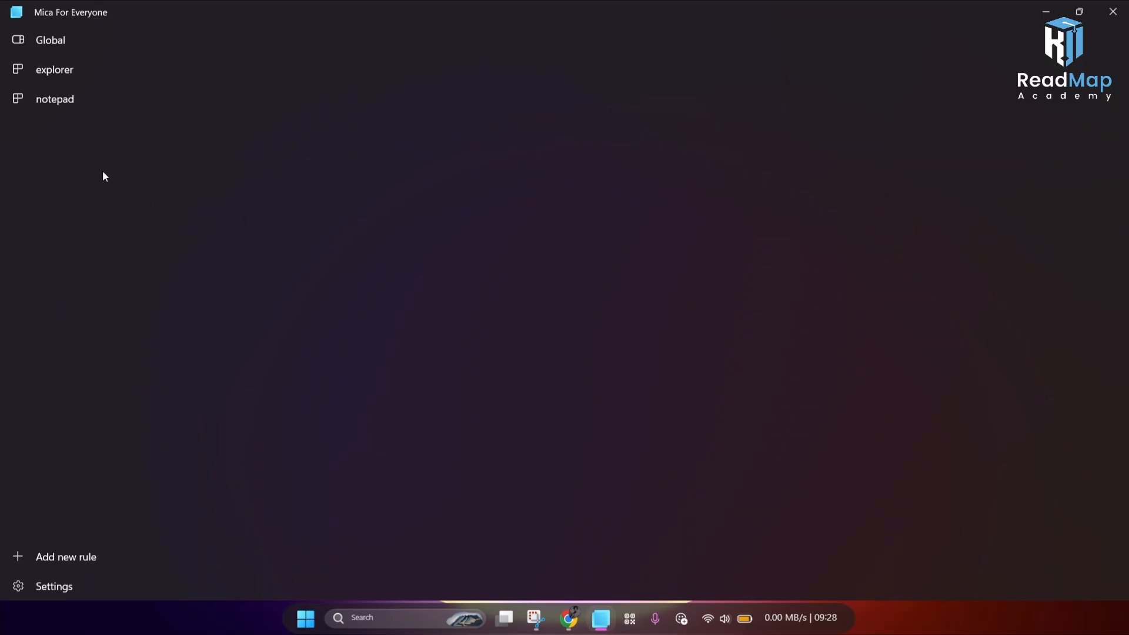
# Step: In the Global rule, turn on Extend frame into client area and Enable blur behind, then close Mica For Everyone
pyautogui.click(47, 53)
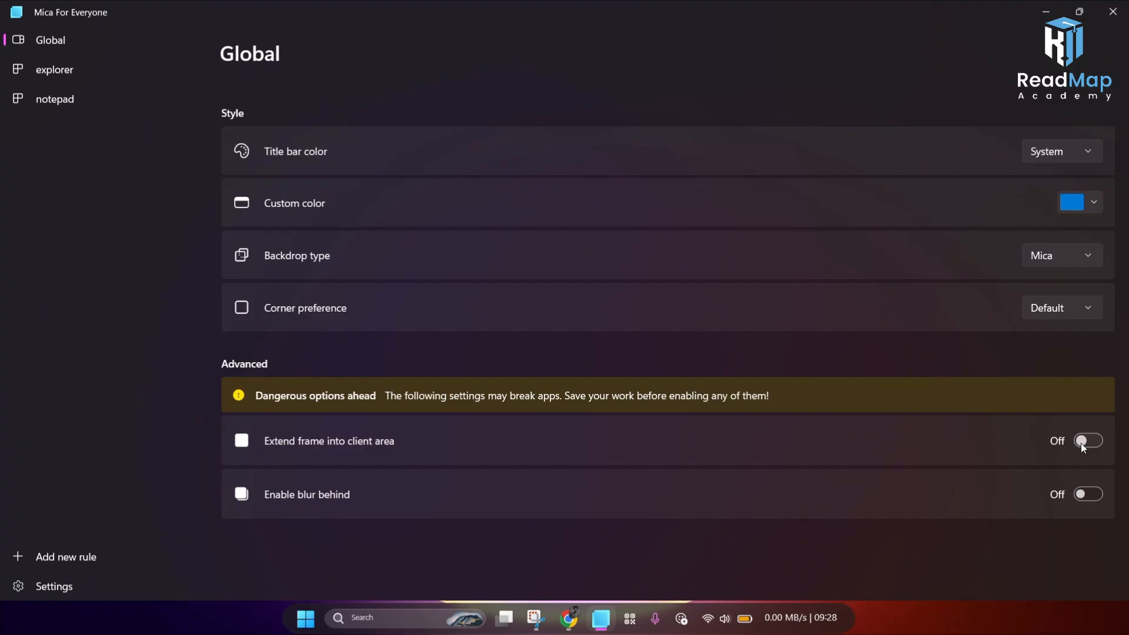
pyautogui.click(1082, 442)
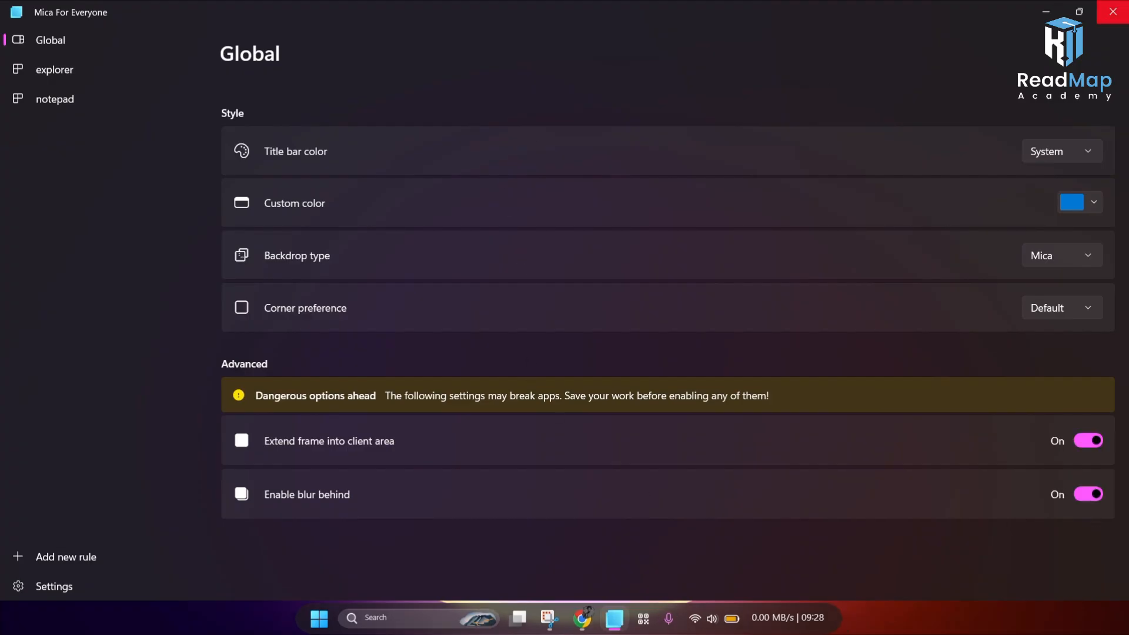
pyautogui.click(1113, 11)
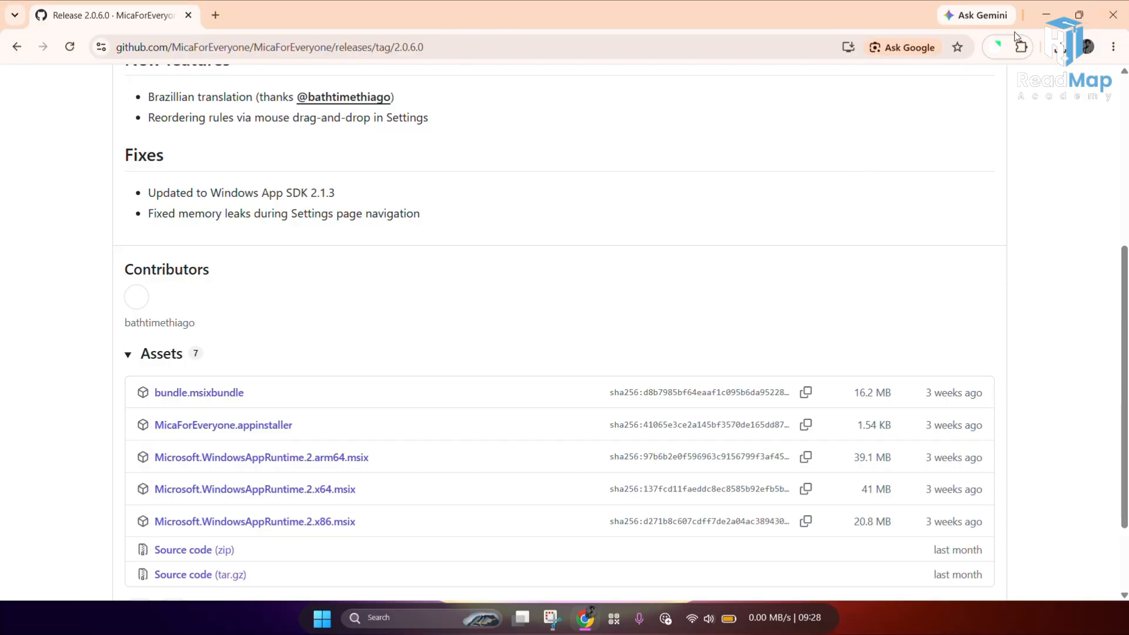
# Step: Close the Chrome window
pyautogui.click(1114, 5)
pyautogui.rightClick(762, 118)
pyautogui.click(485, 422)
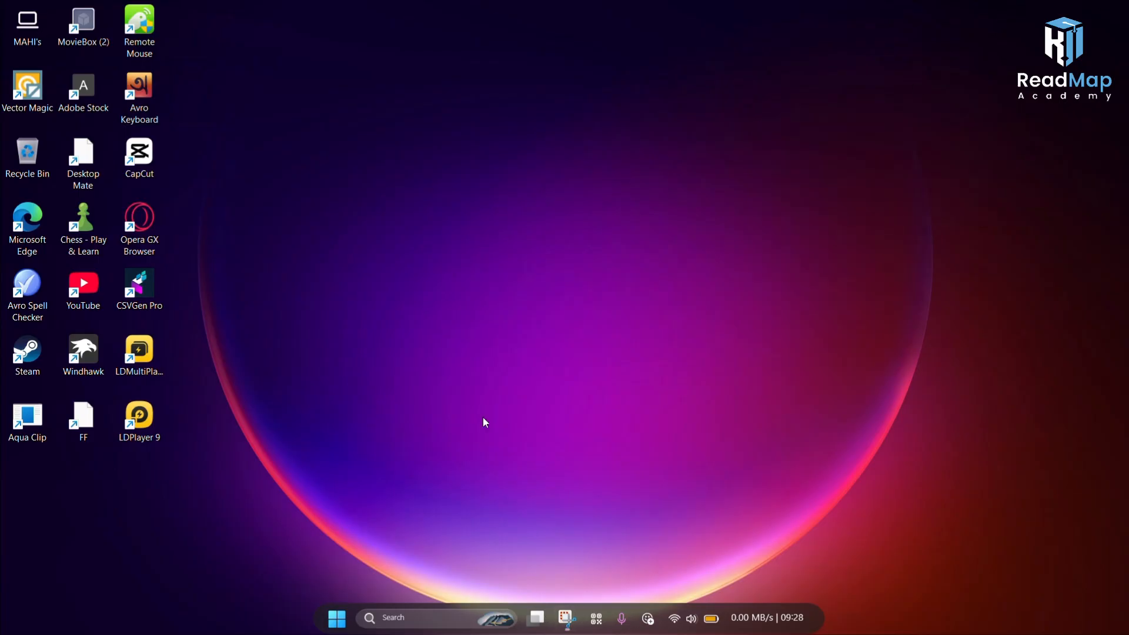
pyautogui.click(416, 622)
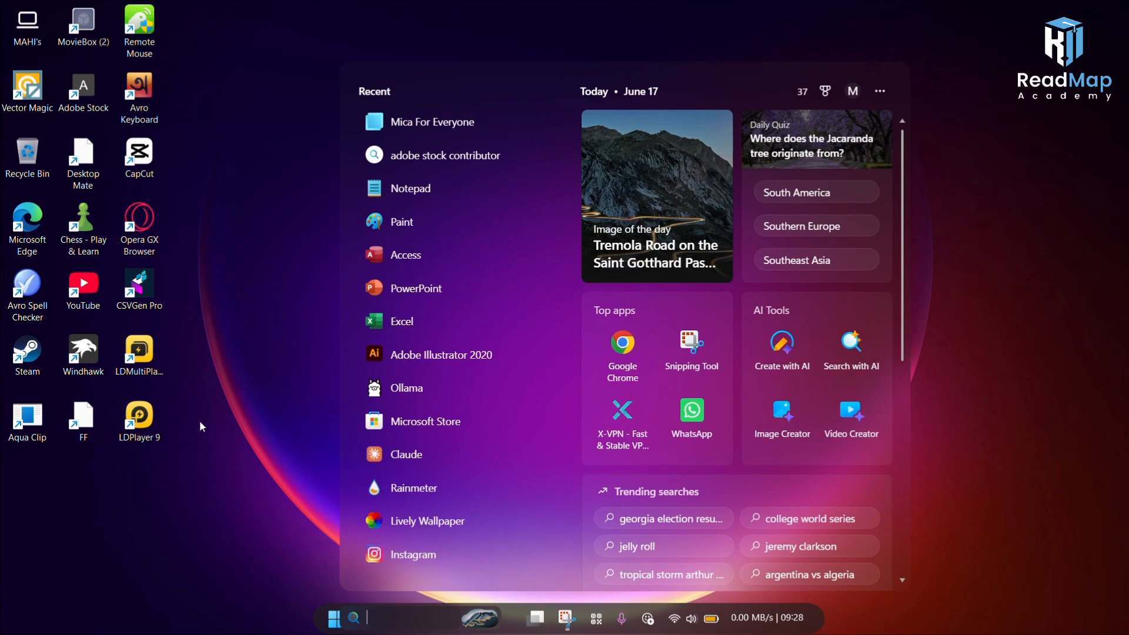
pyautogui.click(200, 422)
pyautogui.click(38, 21)
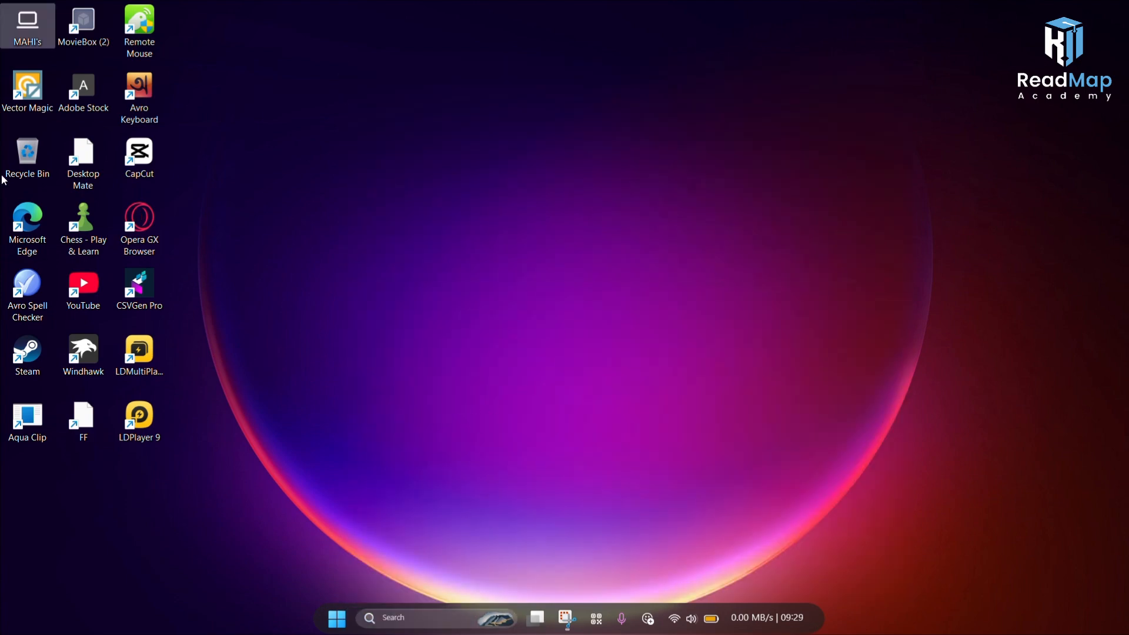
pyautogui.doubleClick(35, 36)
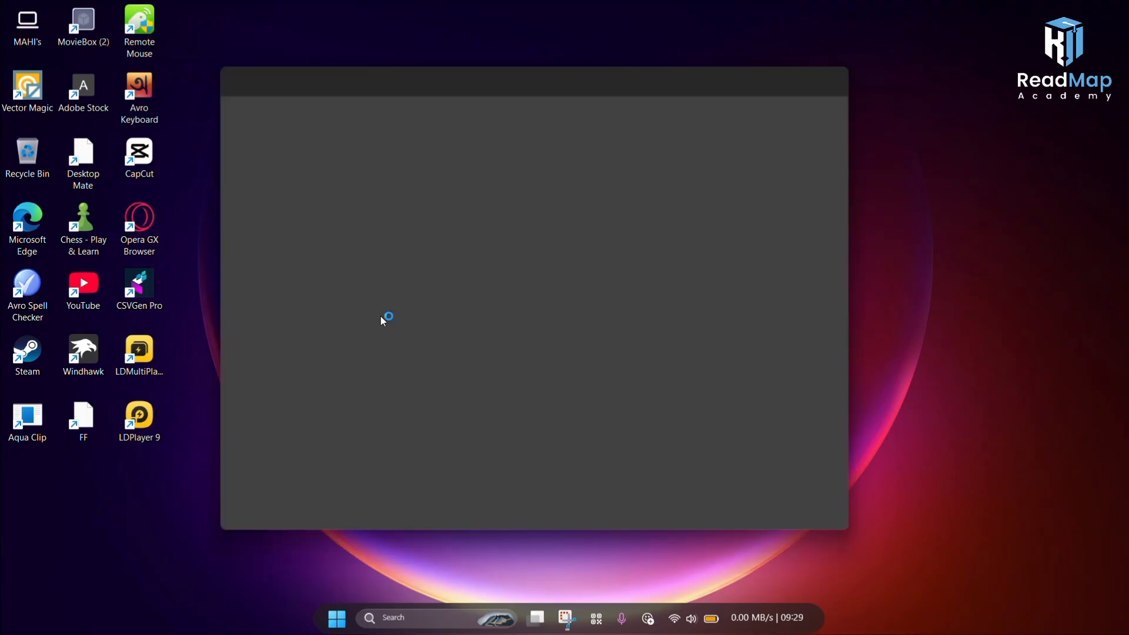
pyautogui.click(844, 68)
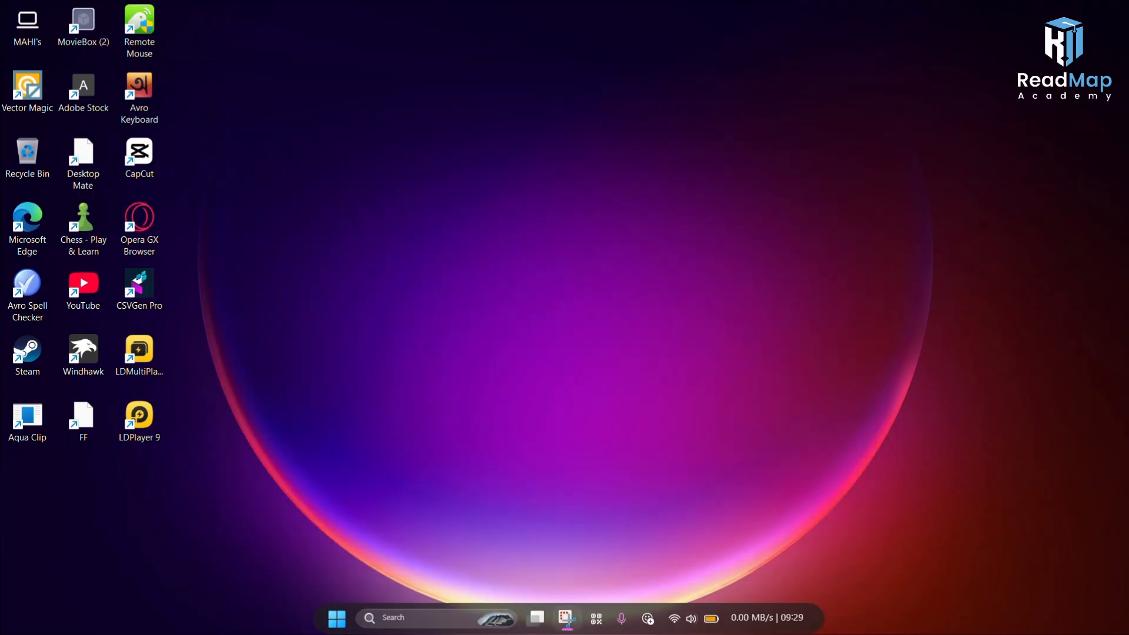
# Step: Open Microsoft Store and search it for lively wallpaper
pyautogui.click(523, 620)
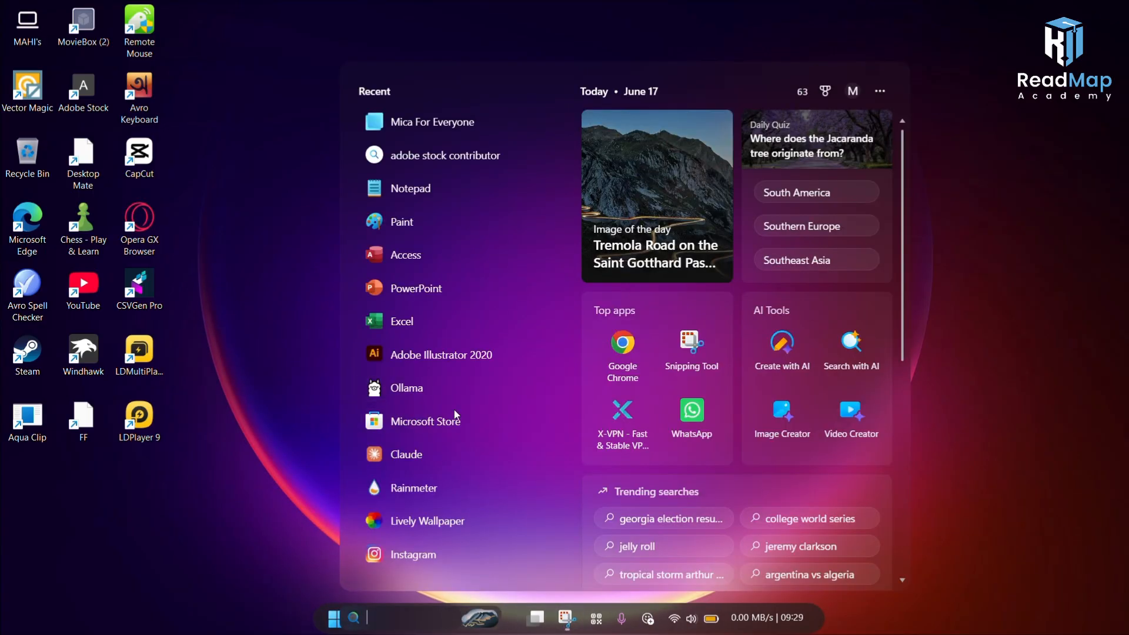
pyautogui.click(425, 421)
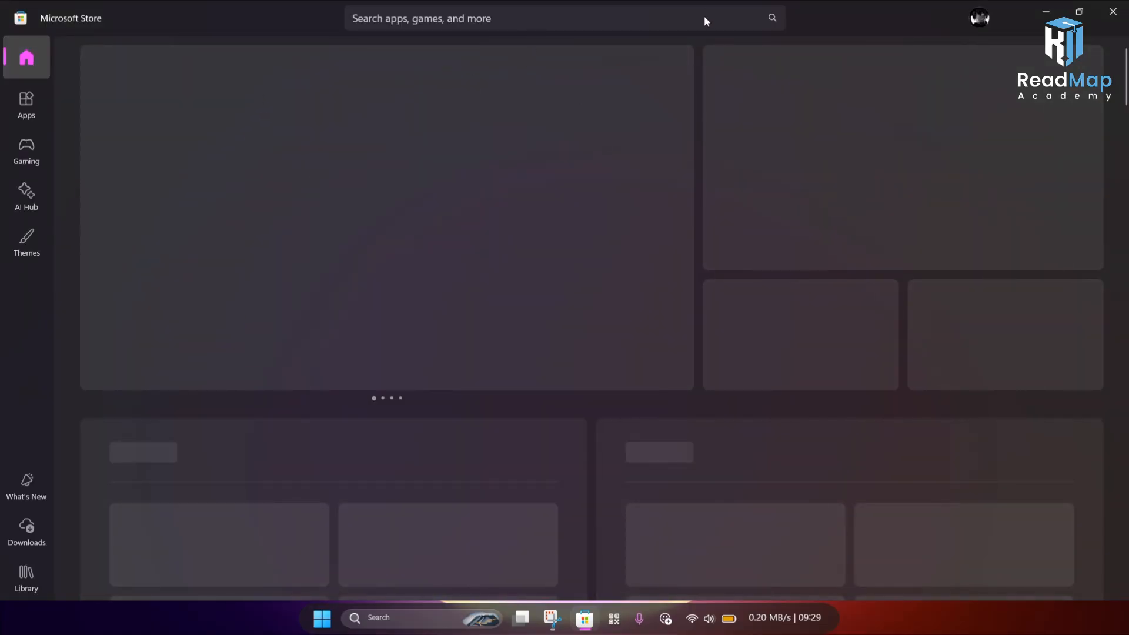
pyautogui.click(387, 21)
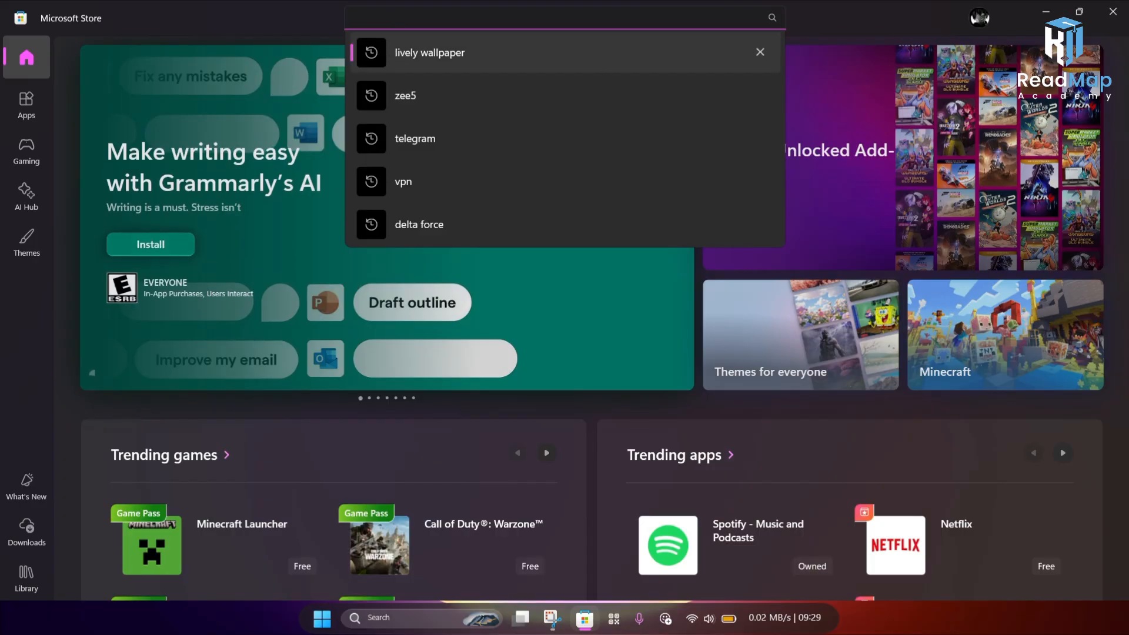
pyautogui.click(385, 52)
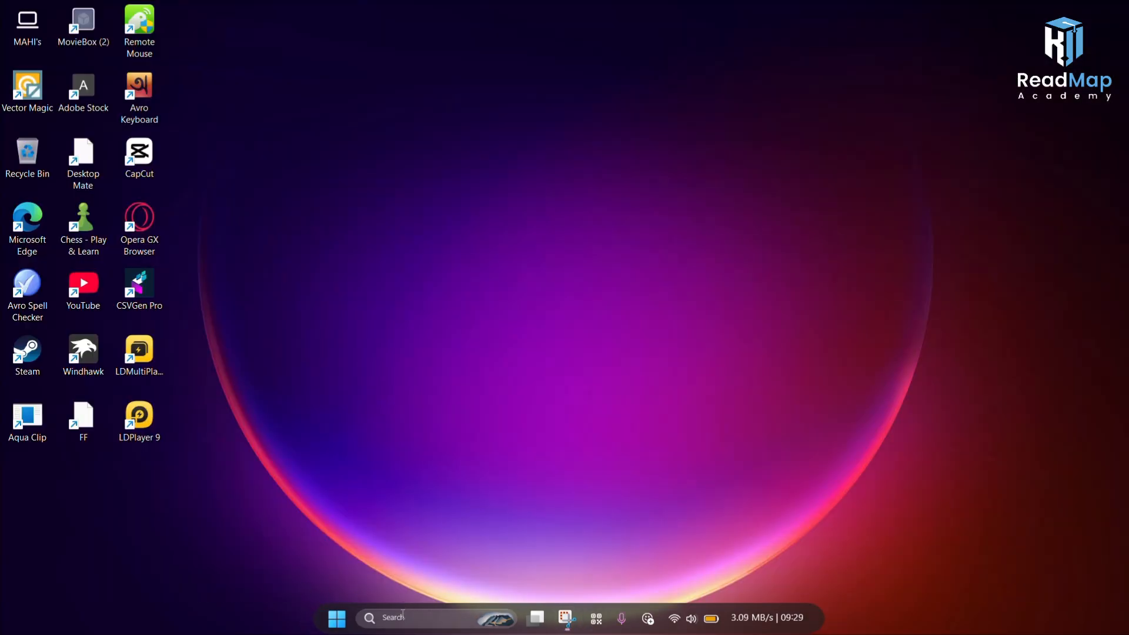
# Step: Launch Lively Wallpaper from the Start menu
pyautogui.click(403, 615)
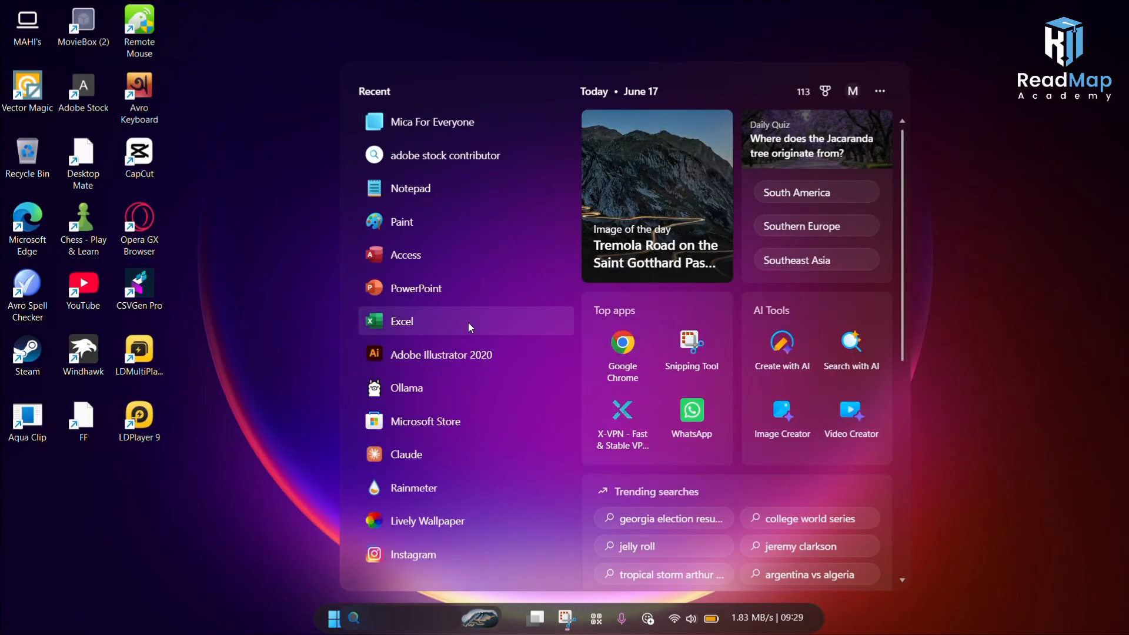
pyautogui.click(460, 522)
pyautogui.click(437, 621)
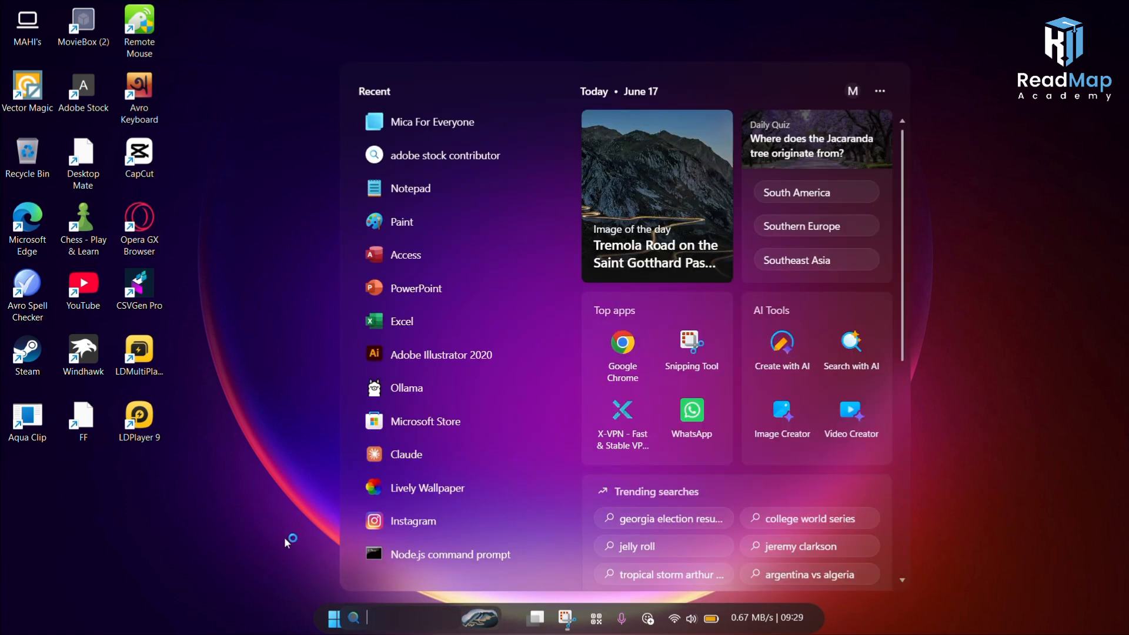
pyautogui.click(304, 542)
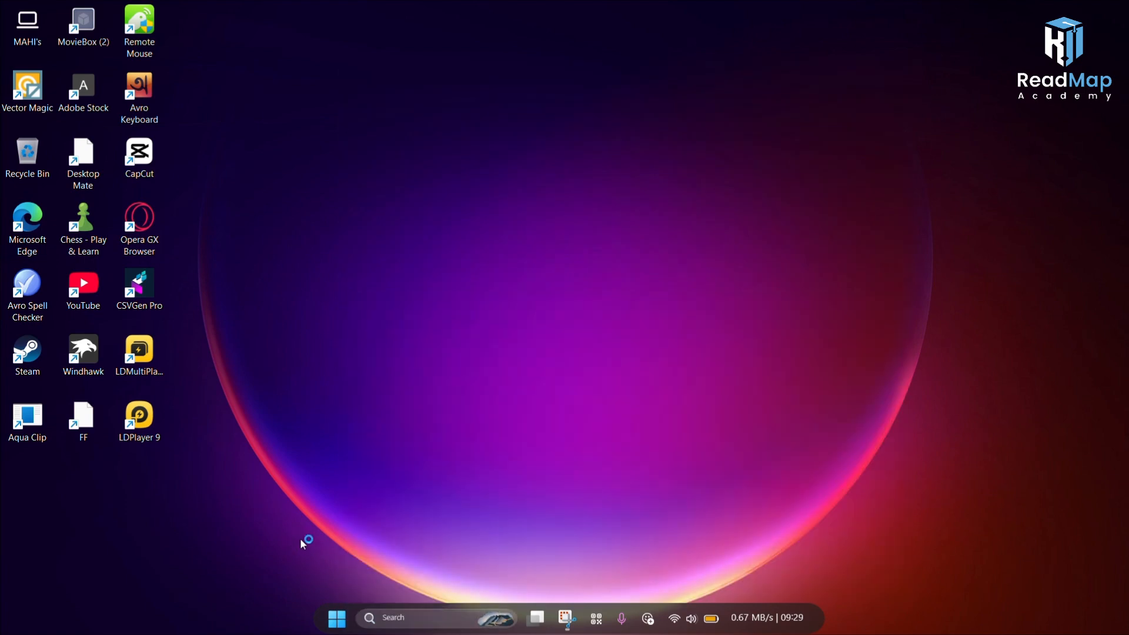
pyautogui.click(440, 625)
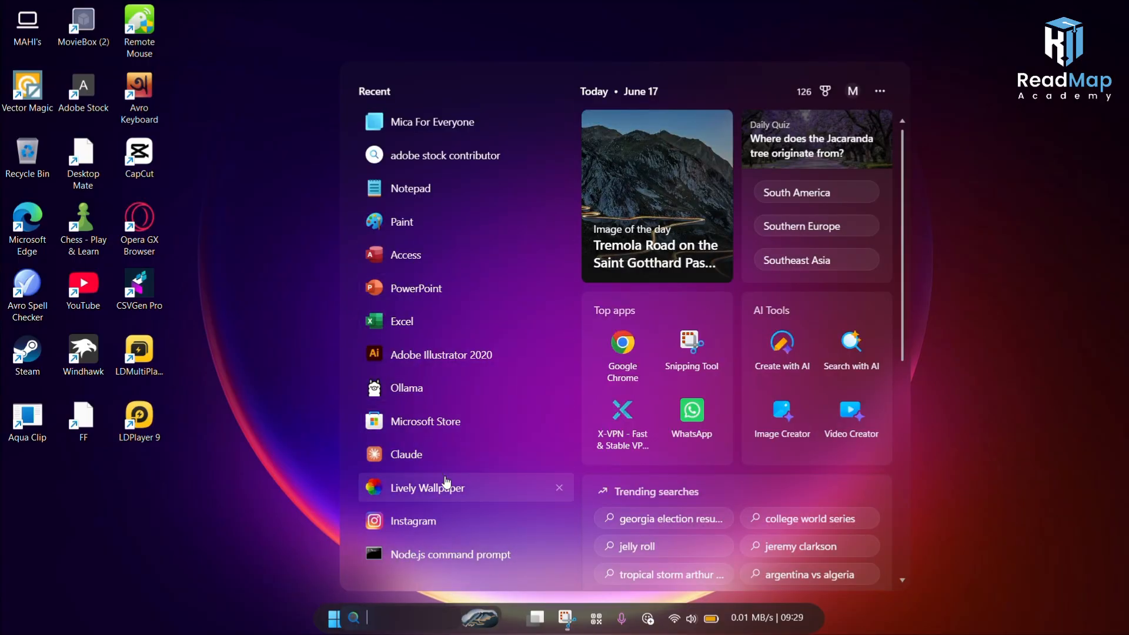
pyautogui.click(452, 487)
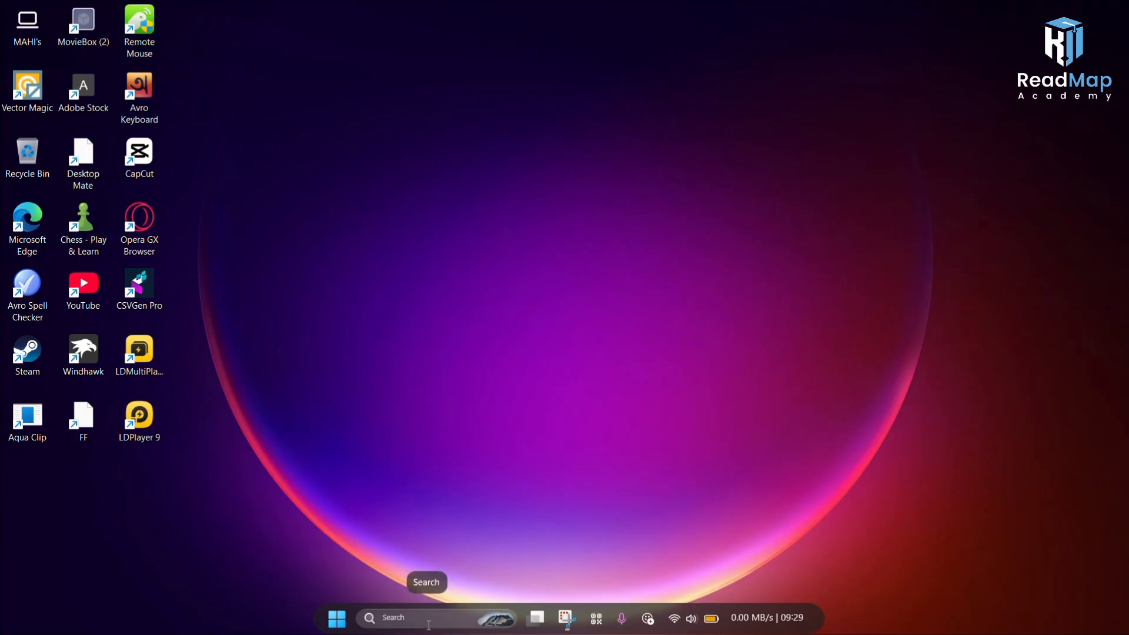
# Step: Add the samurai-spirit-under-the-moon.3840x2160 image from Downloads to the Lively Wallpaper library
pyautogui.rightClick(428, 287)
pyautogui.click(477, 347)
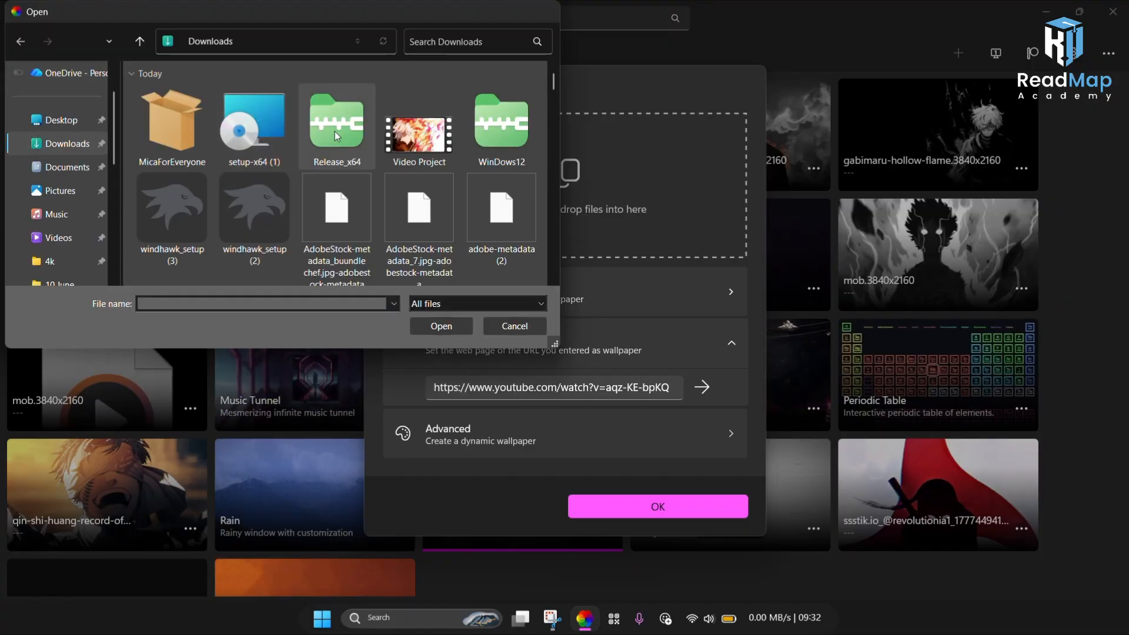
pyautogui.scroll(-5, 226, 207)
pyautogui.scroll(5, 283, 196)
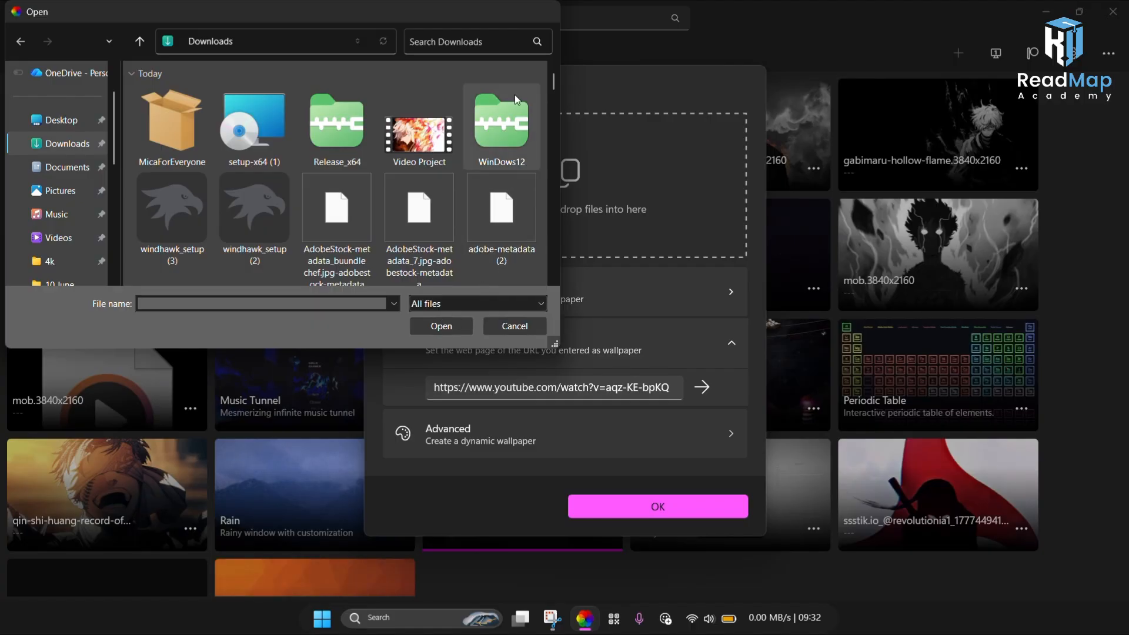
pyautogui.moveTo(421, 12); pyautogui.dragTo(447, 190)
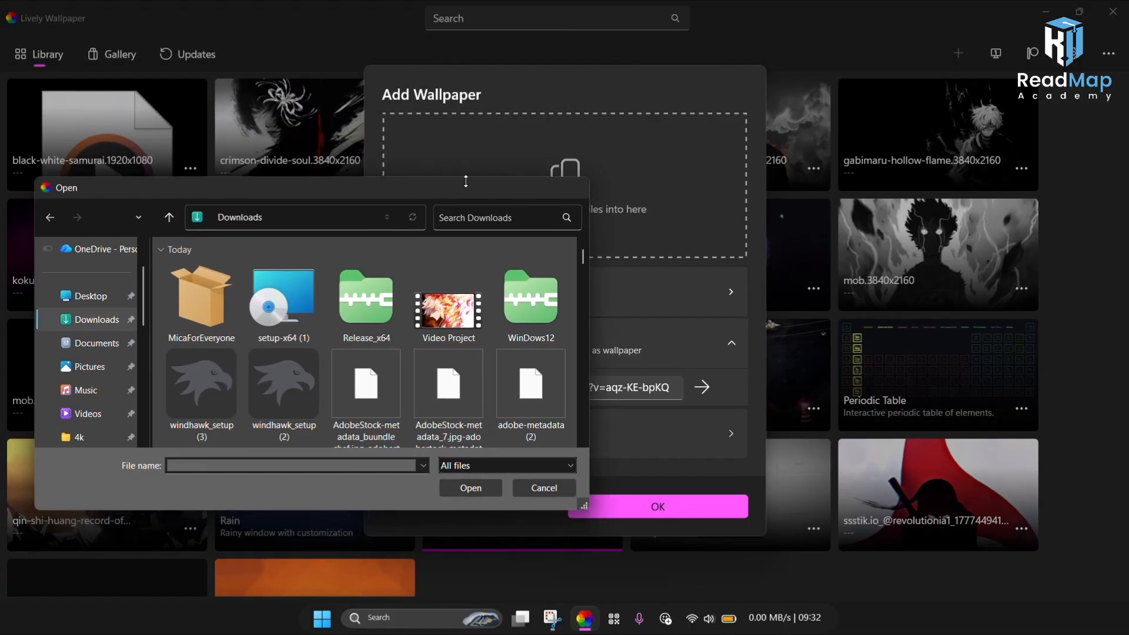
pyautogui.scroll(-8, 403, 375)
pyautogui.scroll(-10, 400, 378)
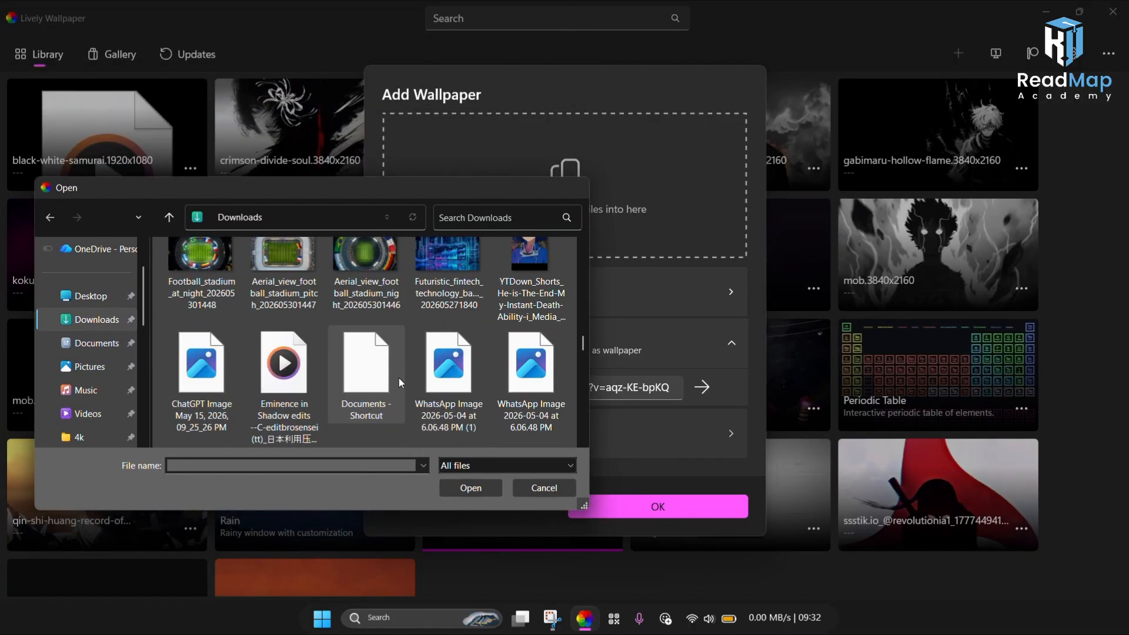
pyautogui.scroll(-10, 382, 397)
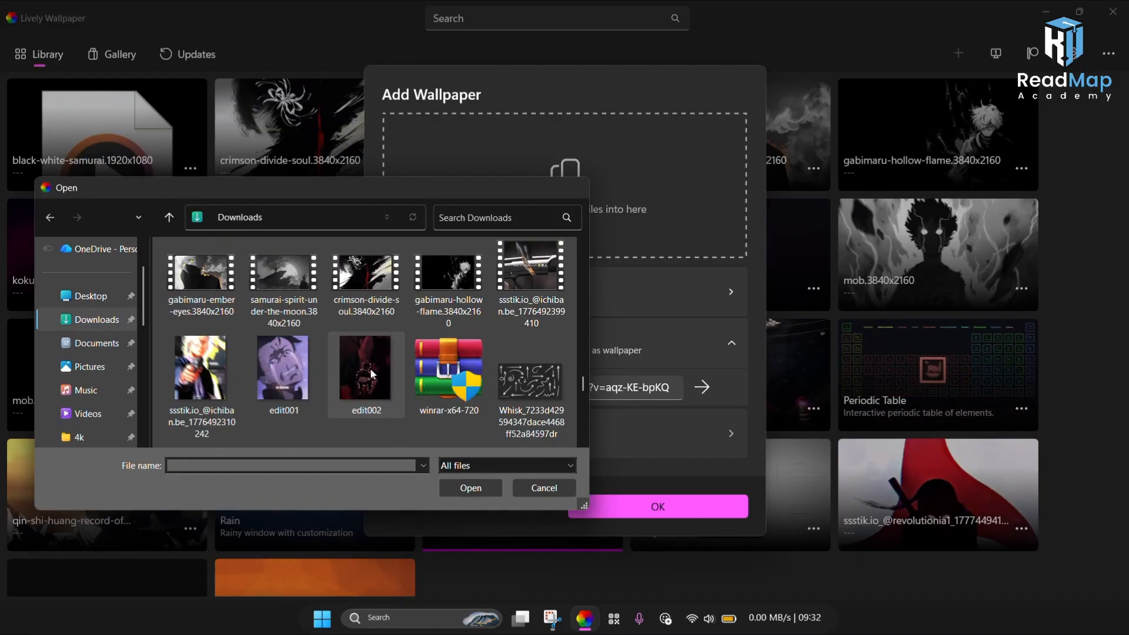
pyautogui.click(284, 275)
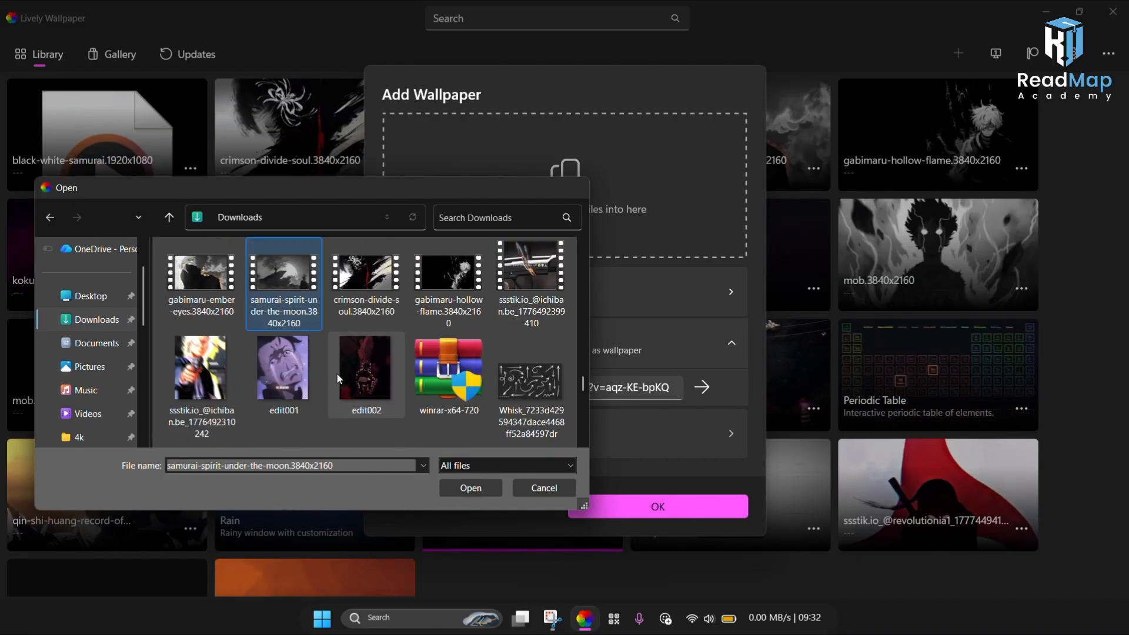
pyautogui.click(461, 492)
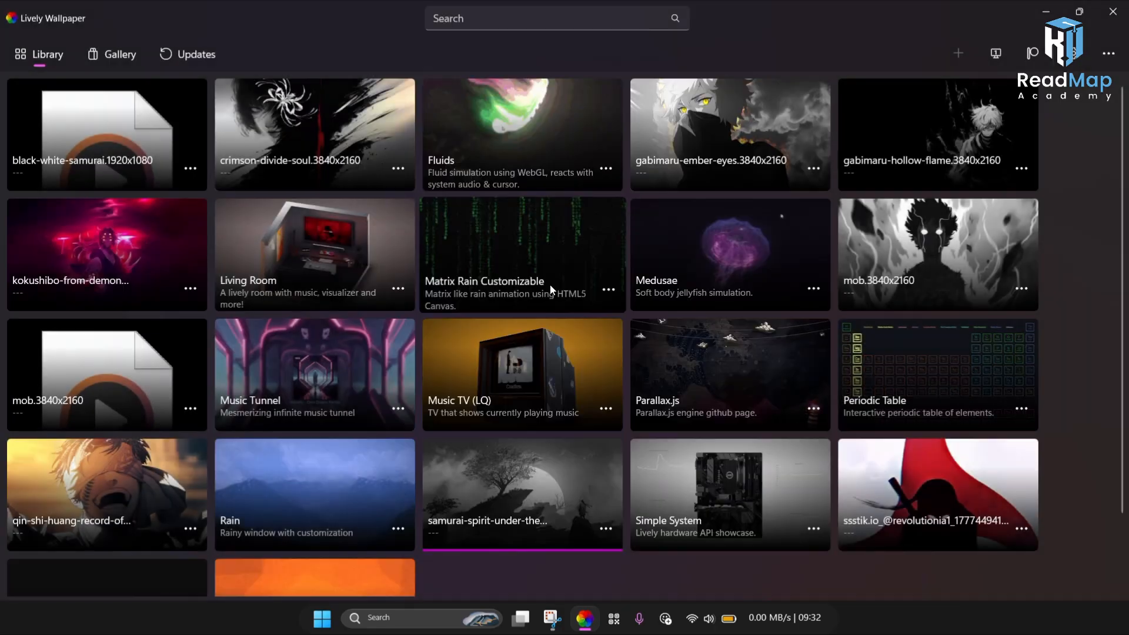
pyautogui.click(551, 287)
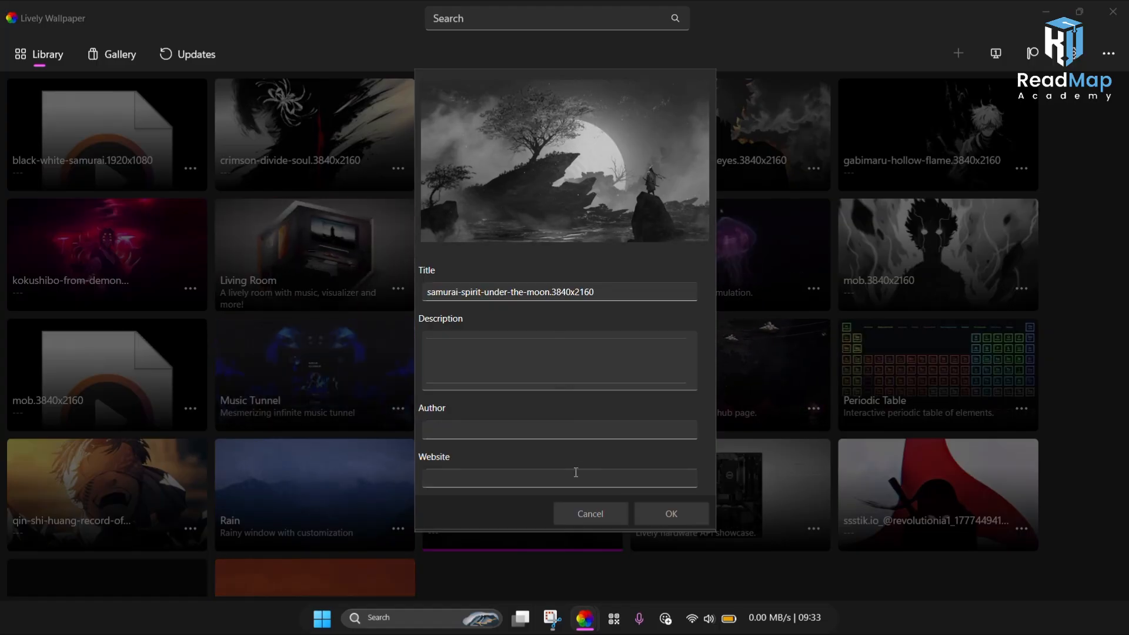
pyautogui.click(476, 355)
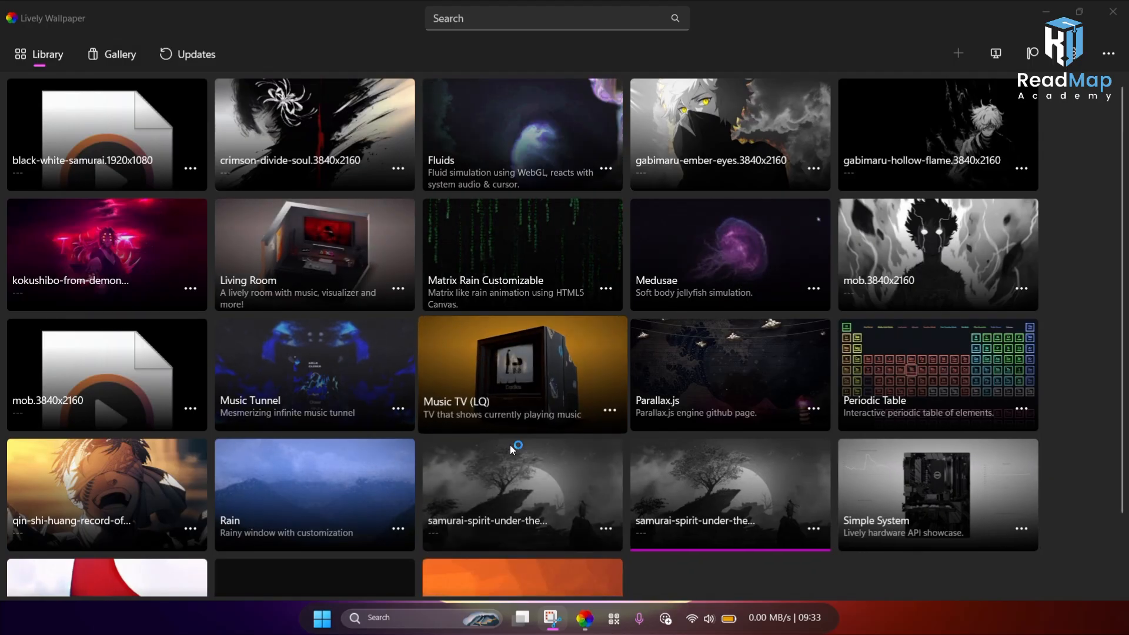
# Step: Set the samurai-spirit-under-the-moon wallpaper as the desktop wallpaper and close Lively Wallpaper
pyautogui.click(533, 491)
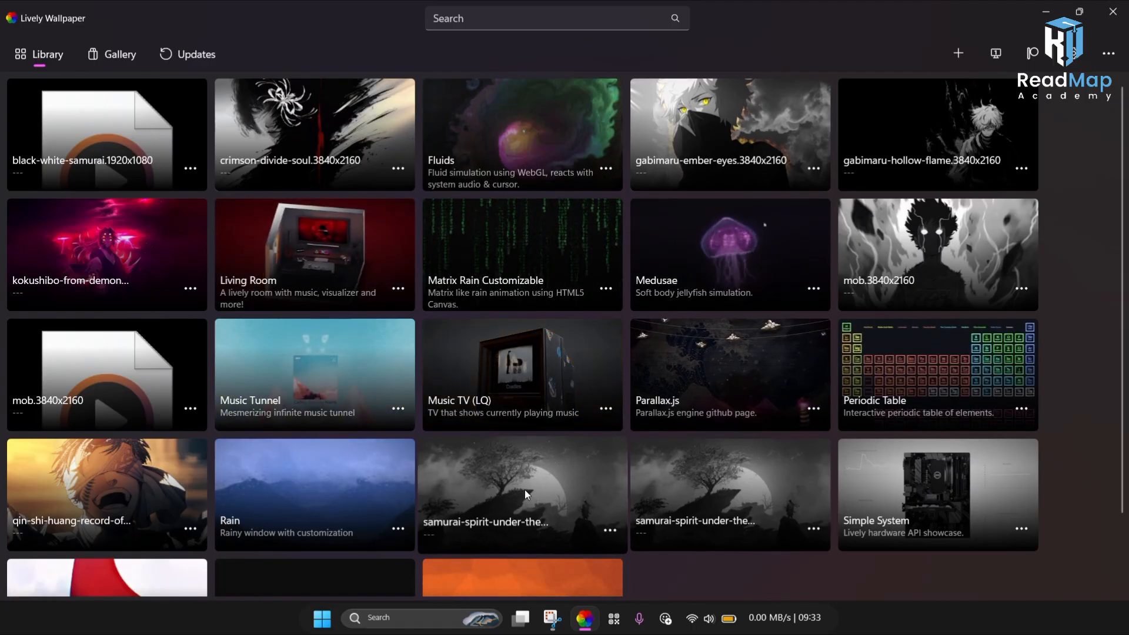
pyautogui.click(613, 527)
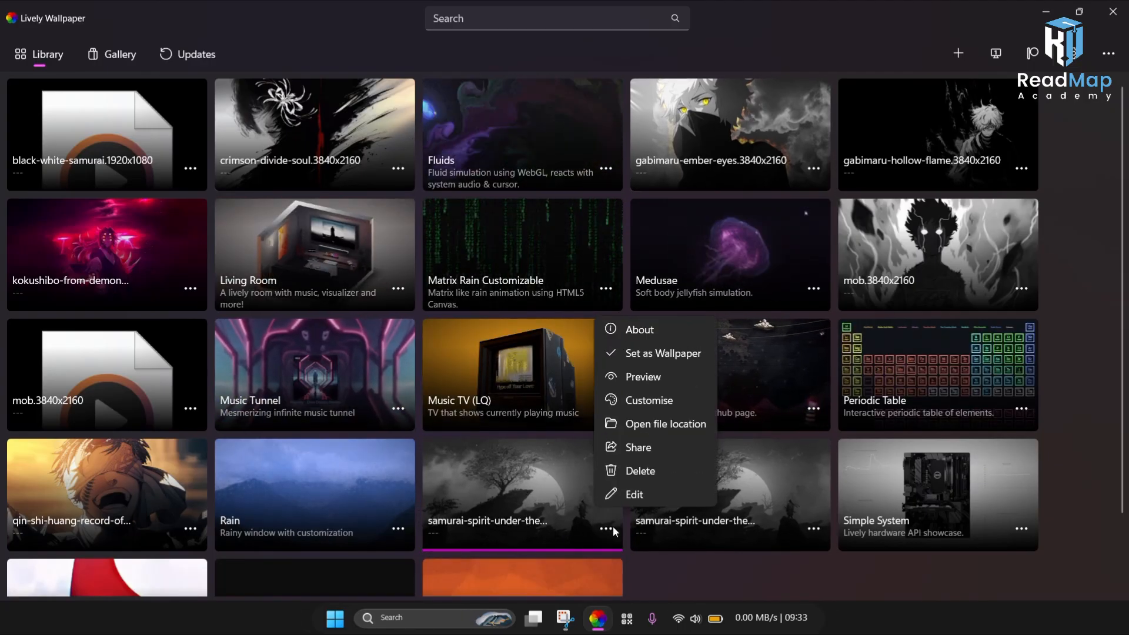
pyautogui.click(631, 353)
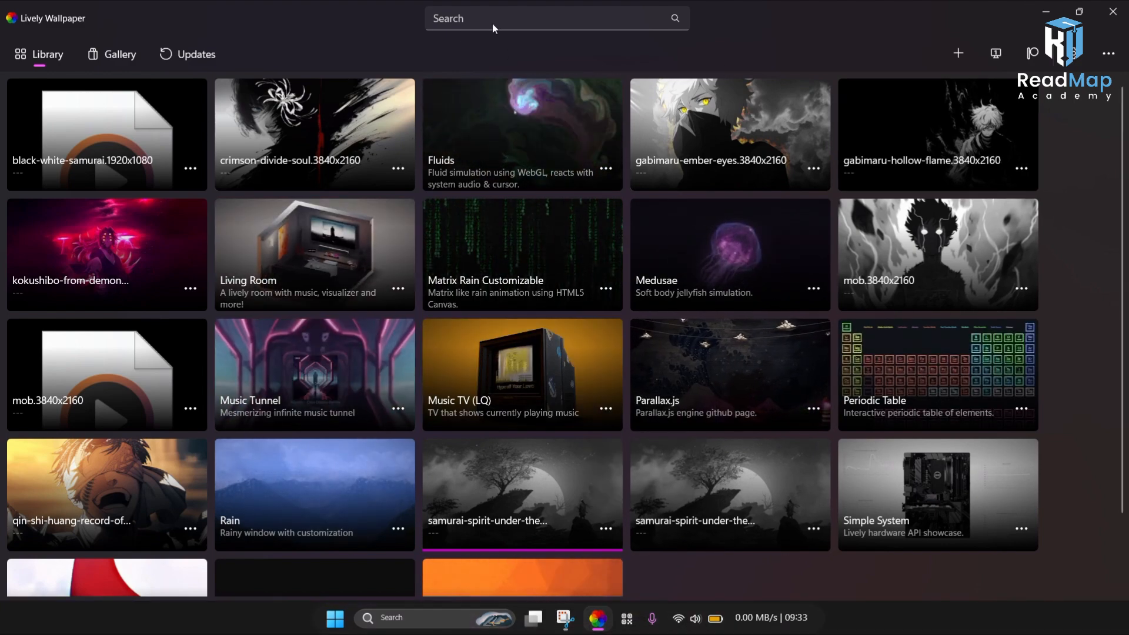
pyautogui.hotkey('alt', 'F4')
pyautogui.rightClick(436, 144)
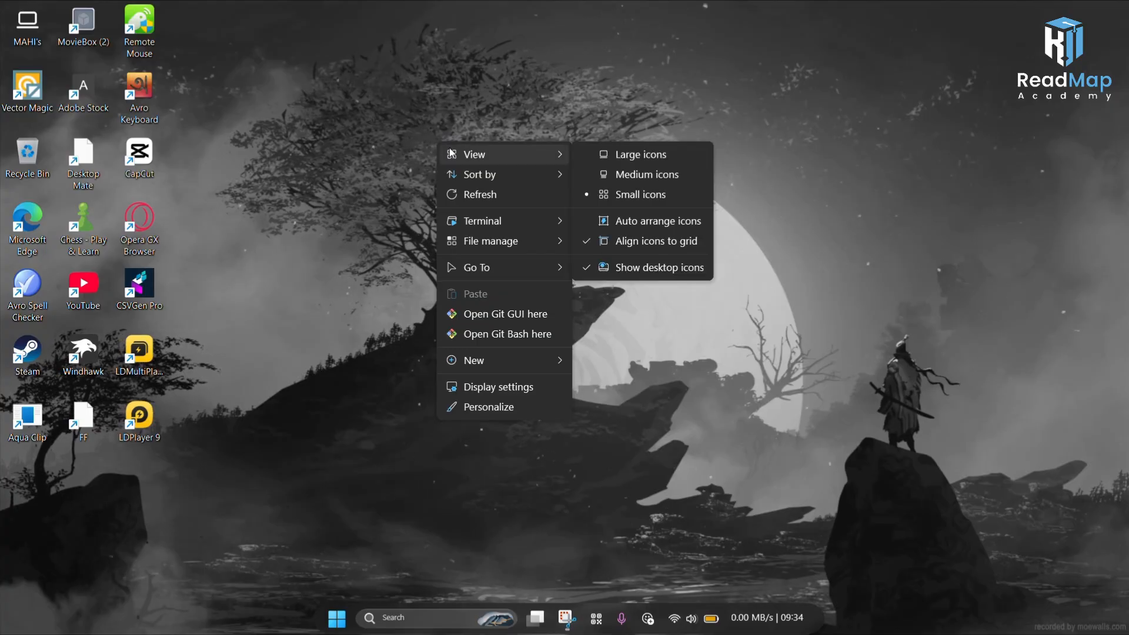
pyautogui.click(291, 43)
# Step: Open Google Chrome from the Start menu and search Google for rainmeter
pyautogui.click(423, 612)
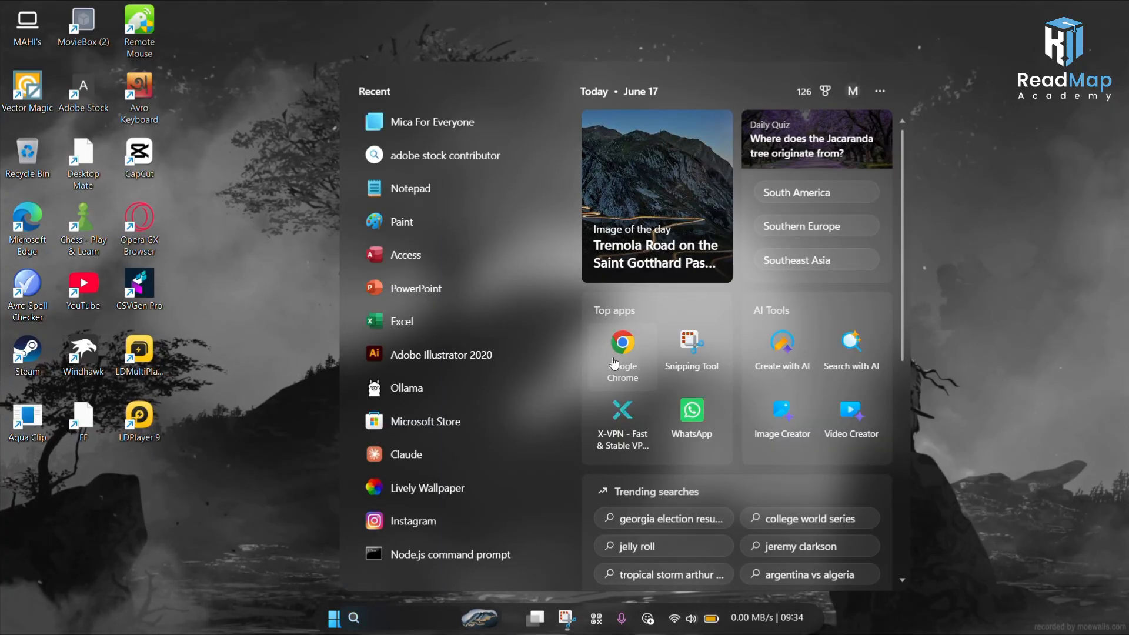
pyautogui.click(614, 363)
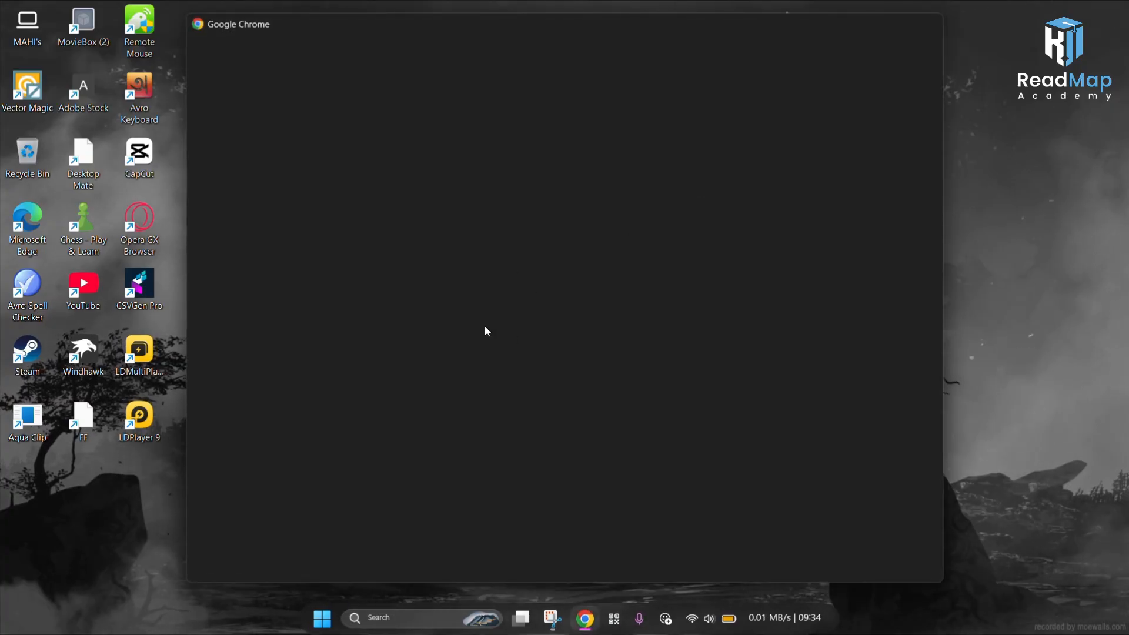
pyautogui.click(472, 302)
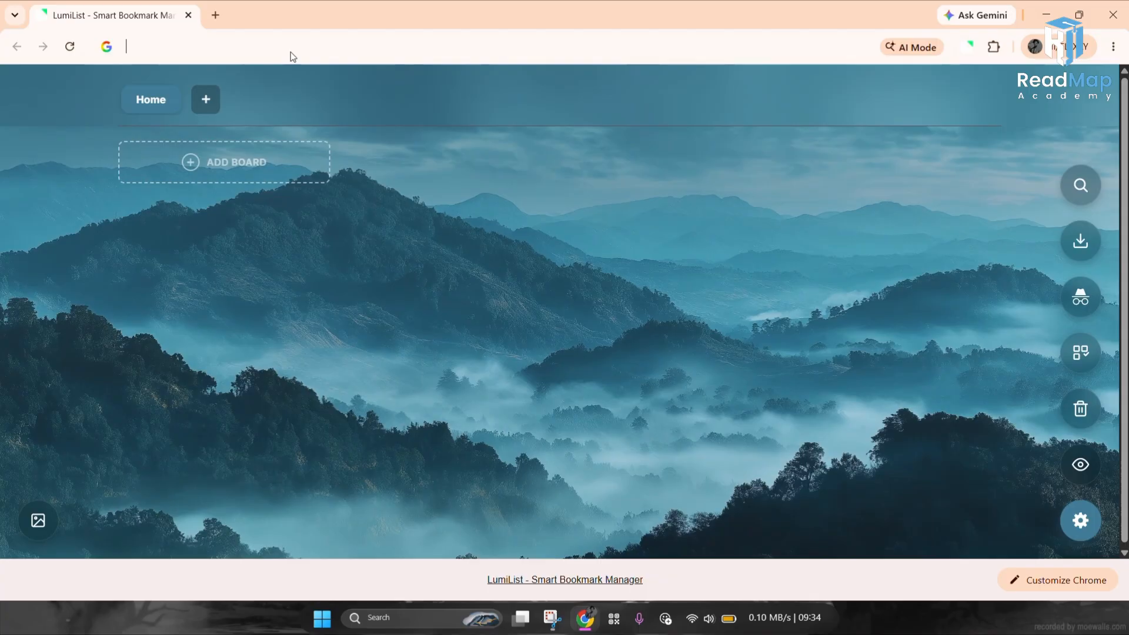
pyautogui.click(290, 50)
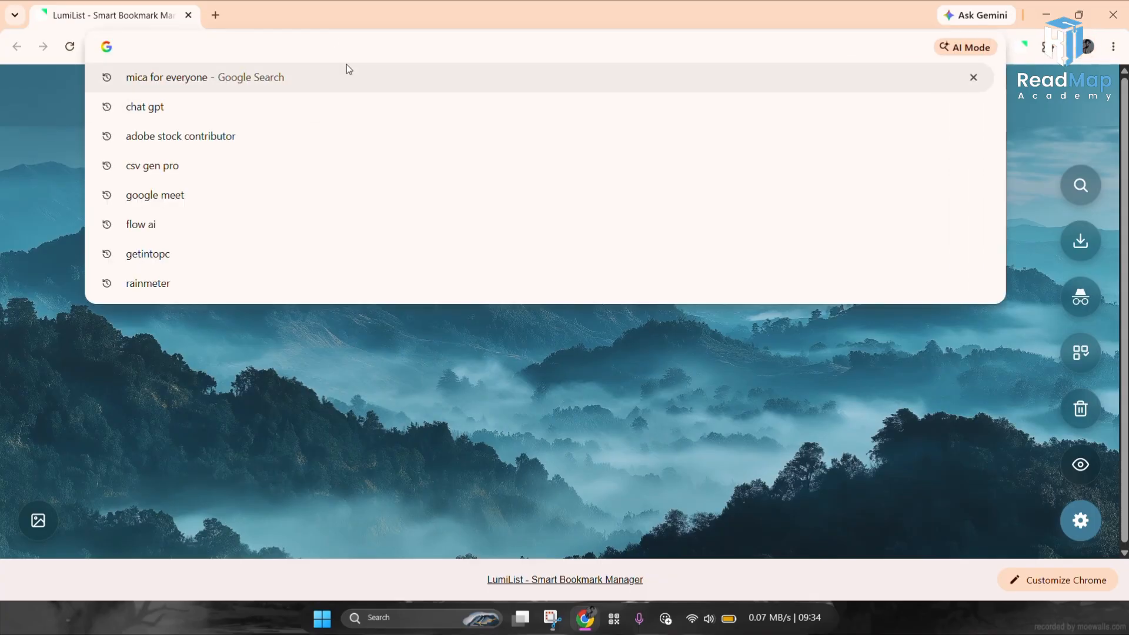
pyautogui.write('rain')
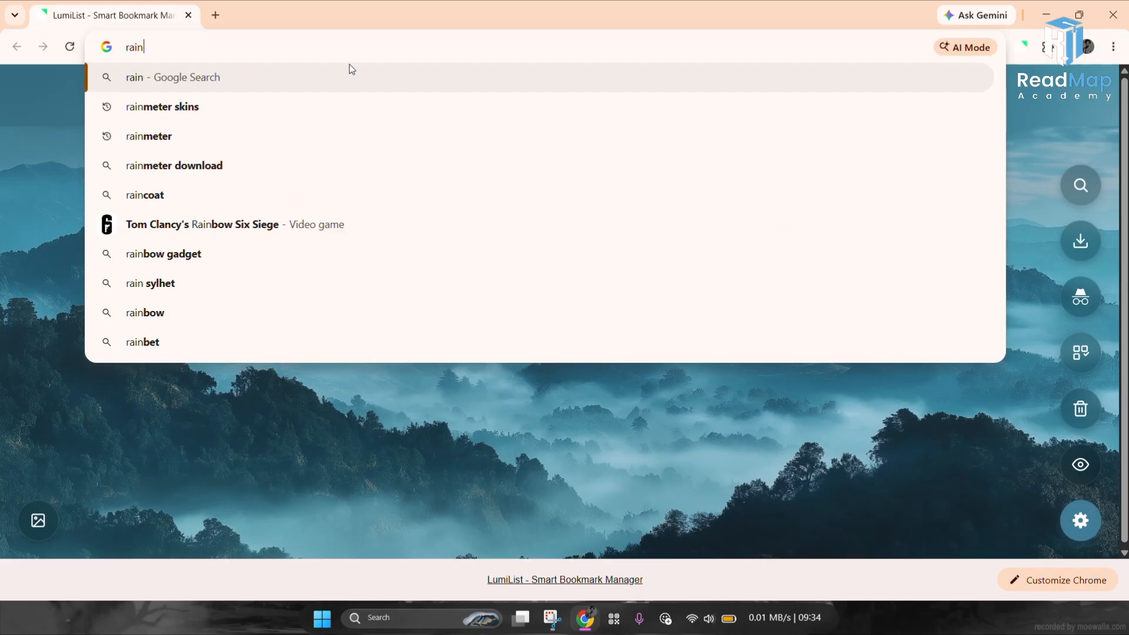
pyautogui.click(320, 136)
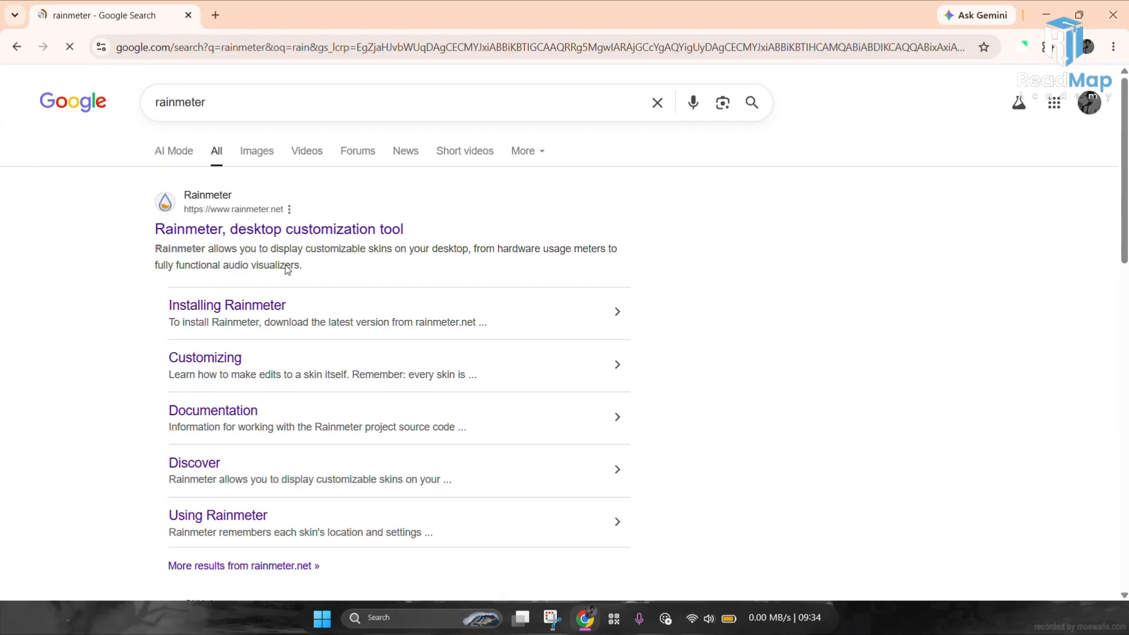
# Step: Go to rainmeter.net, download the Rainmeter 4.5.26 release and open the downloaded installer
pyautogui.click(295, 229)
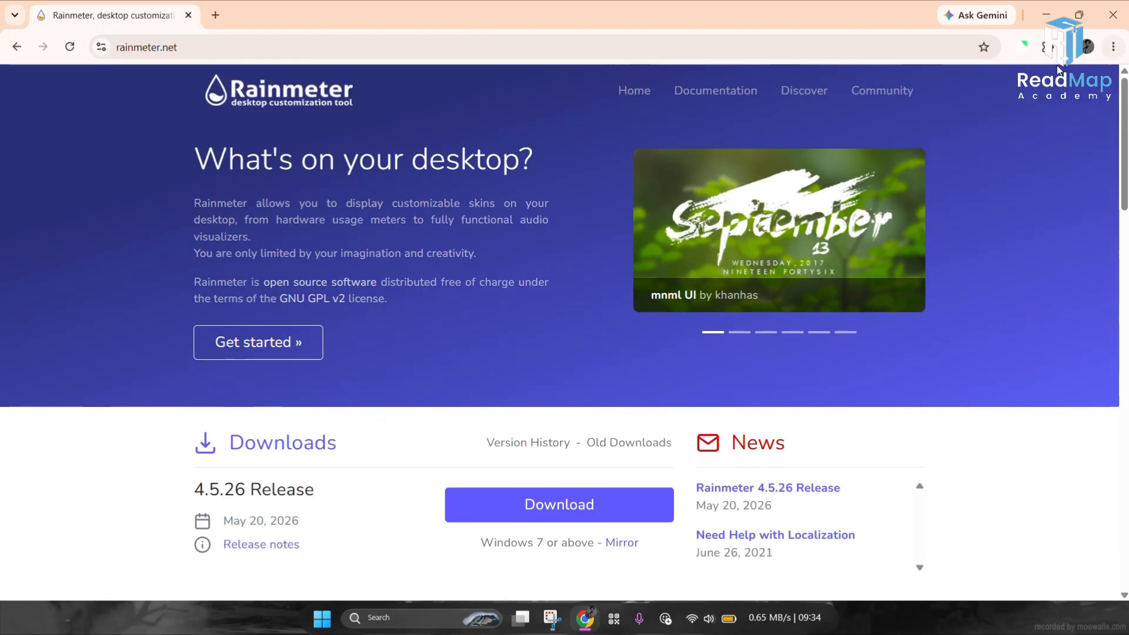
pyautogui.click(543, 508)
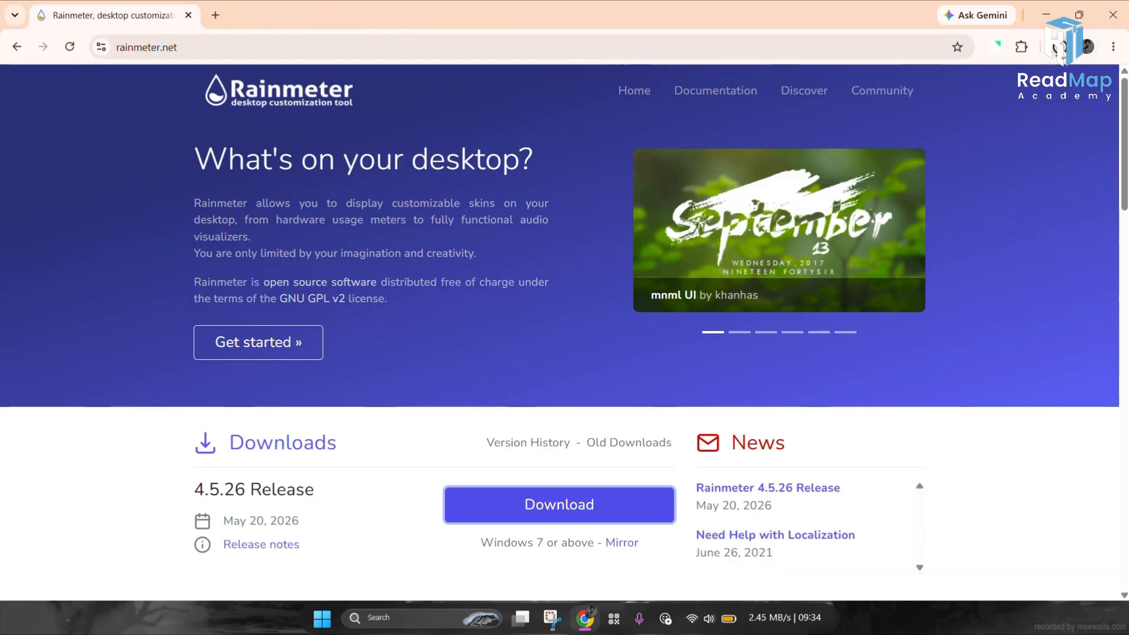
pyautogui.click(1062, 50)
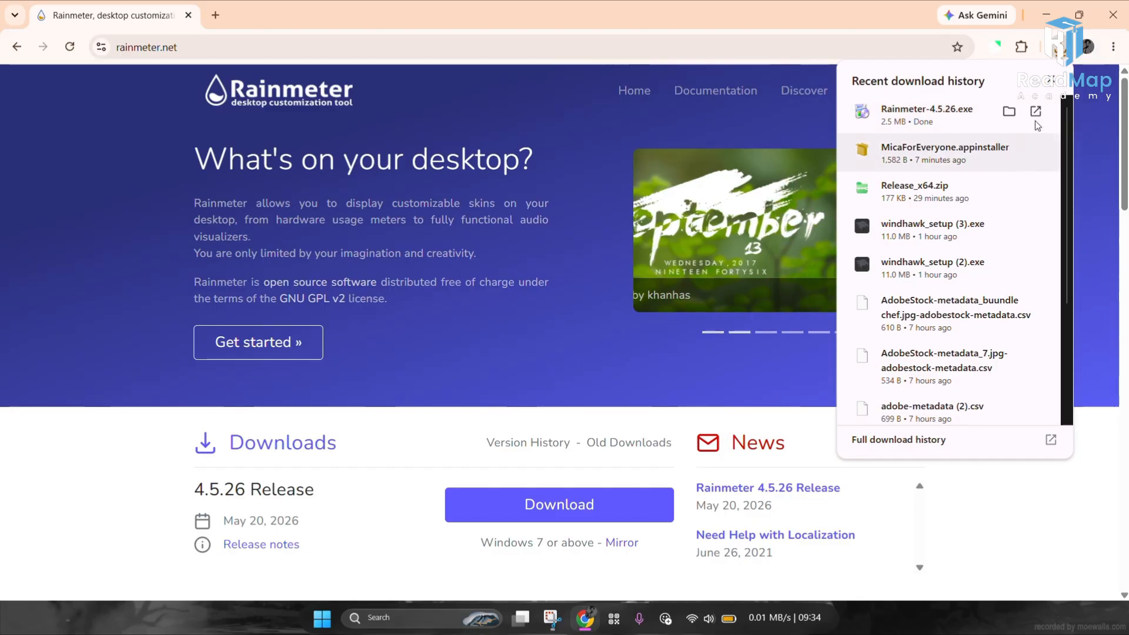
pyautogui.click(1035, 111)
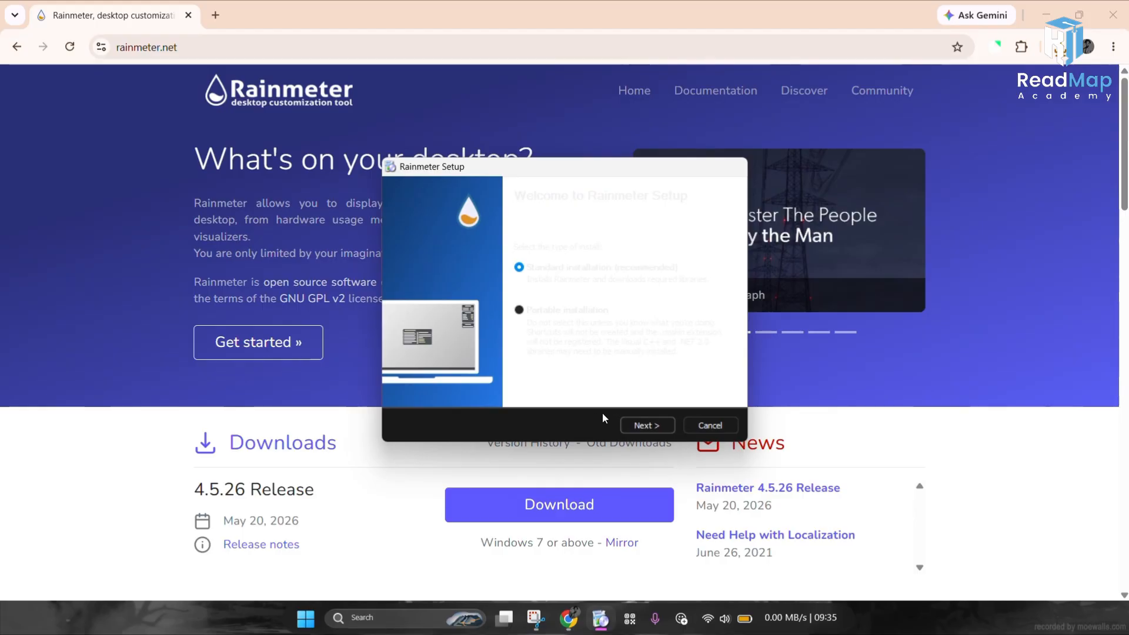
# Step: Install Rainmeter with the standard installation to C:\Program Files\Rainmeter and finish setup
pyautogui.click(635, 428)
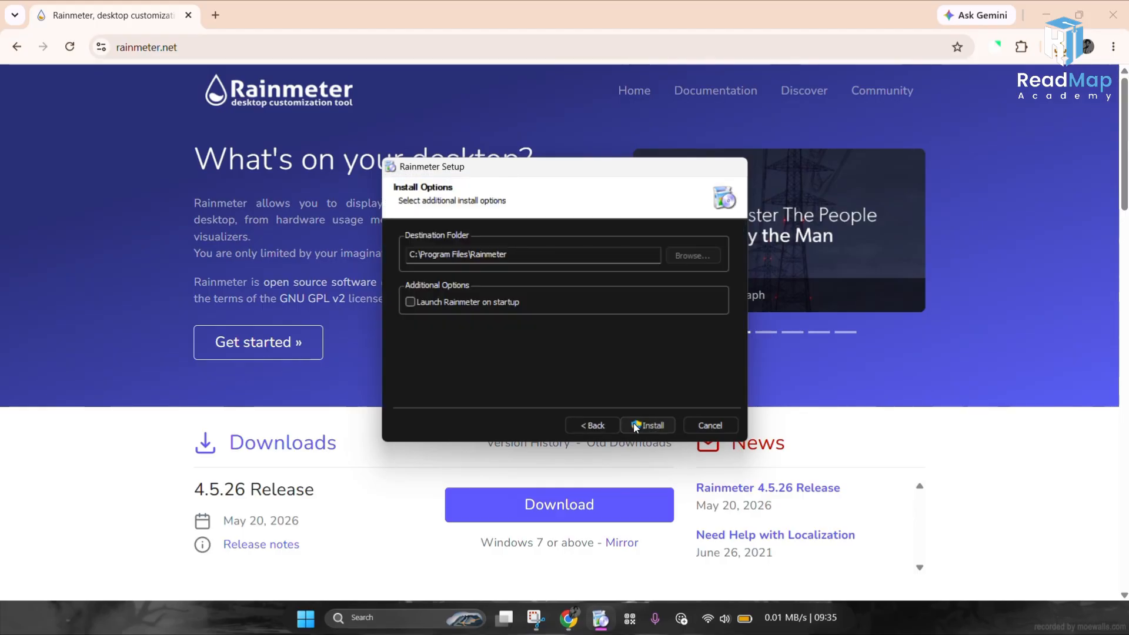
pyautogui.click(635, 425)
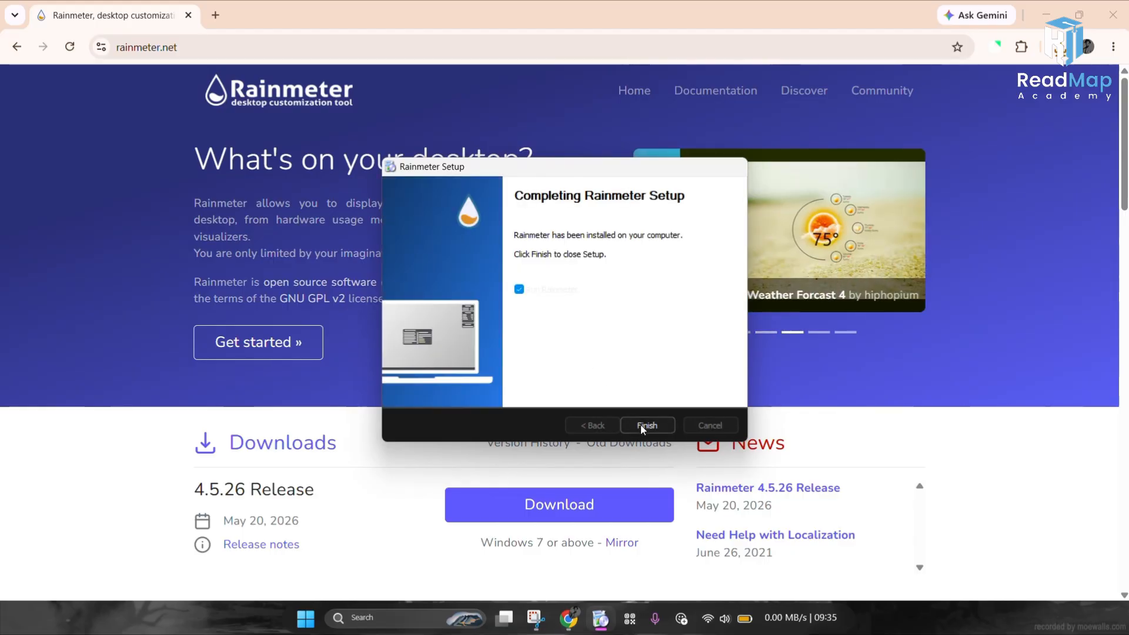
pyautogui.click(644, 424)
# Step: Open a new tab, close the Rainmeter tab, and search Google for rainmeter skins
pyautogui.click(216, 14)
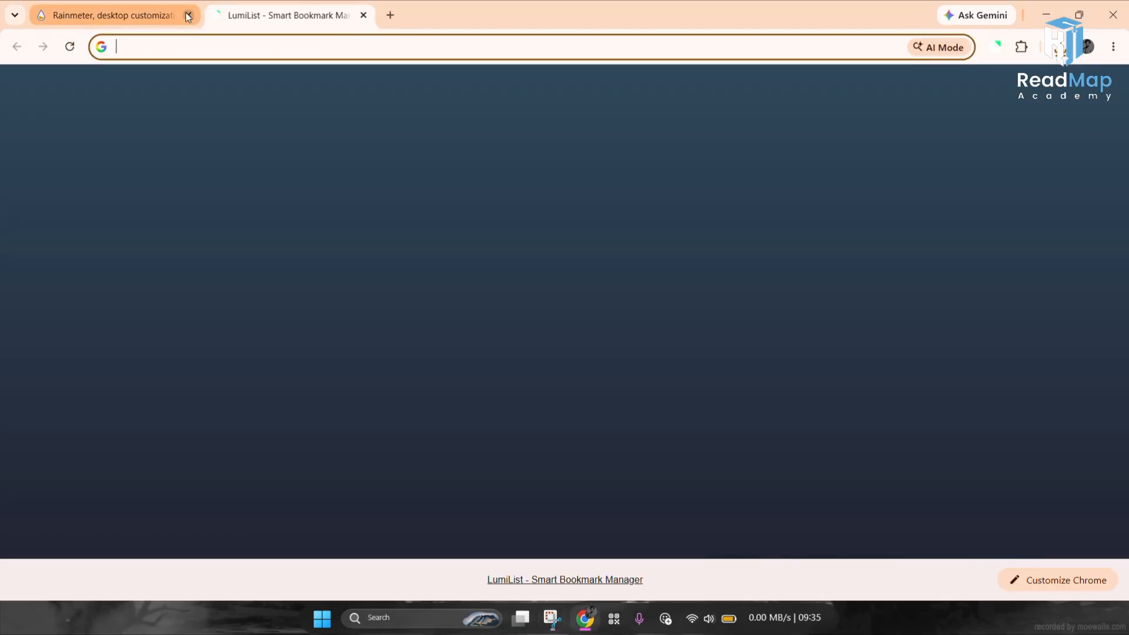
pyautogui.click(188, 16)
pyautogui.click(210, 48)
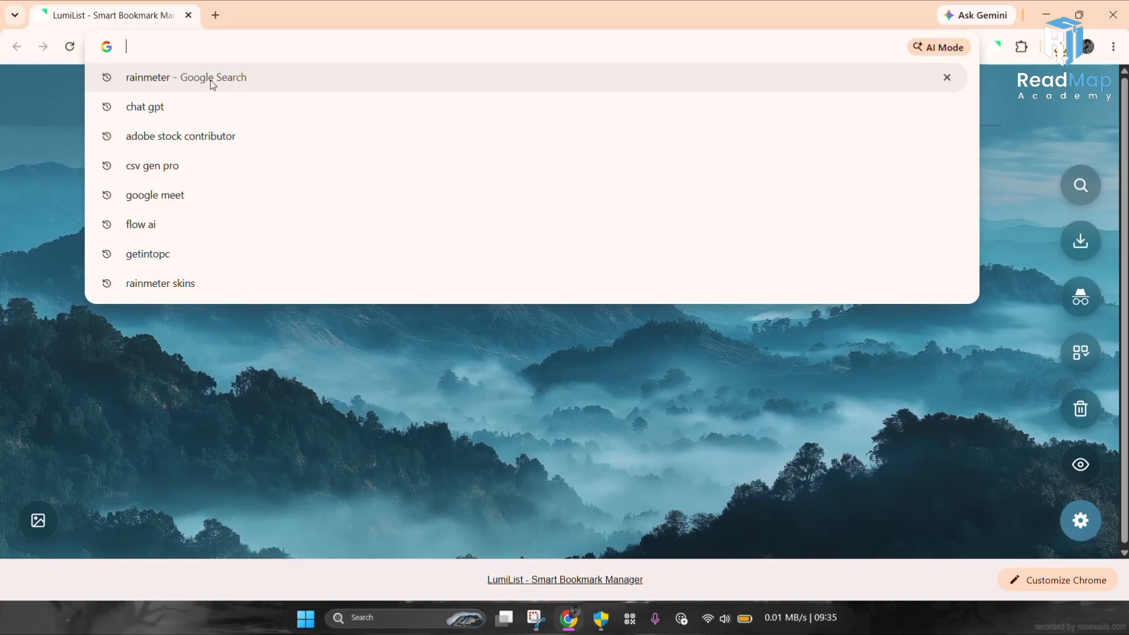
pyautogui.write('a')
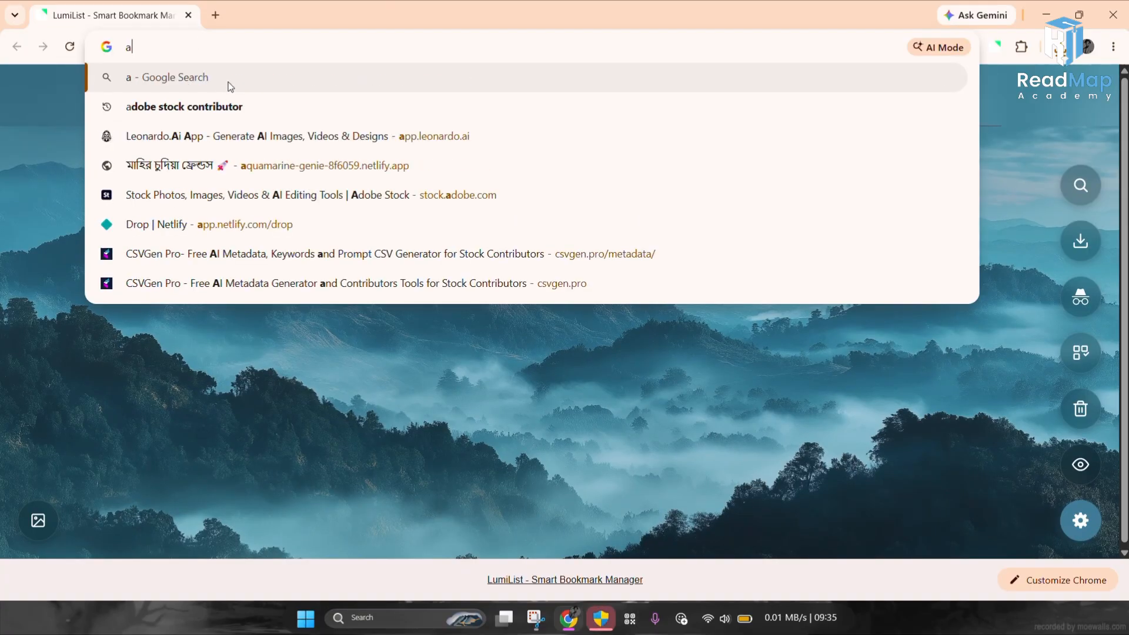
pyautogui.press('BackSpace')
pyautogui.write('rain')
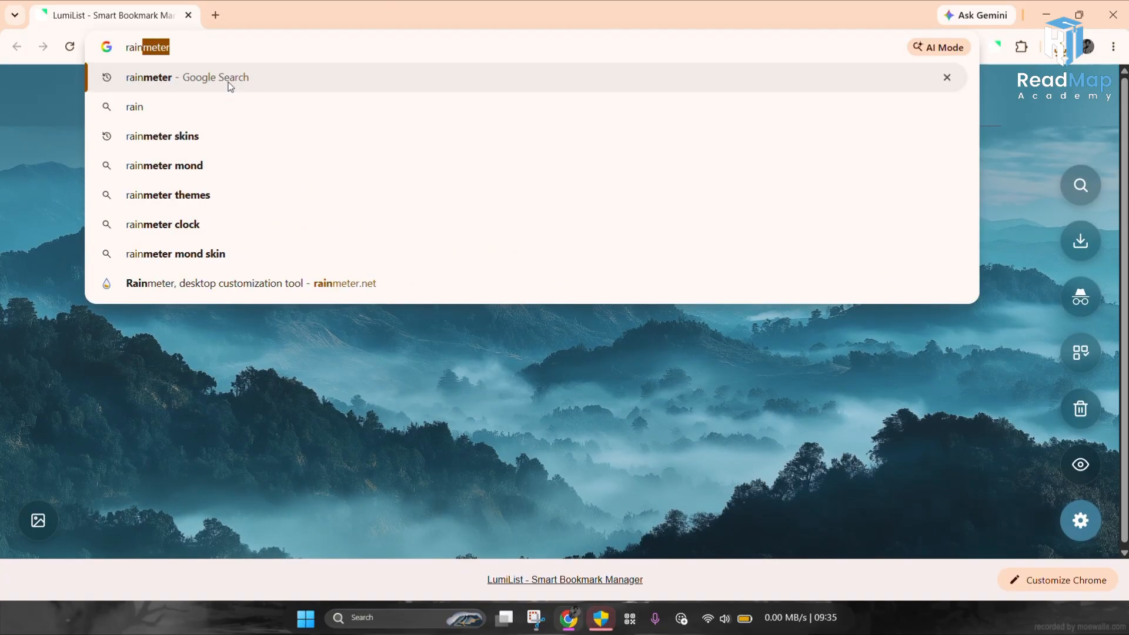
pyautogui.write('meter skins')
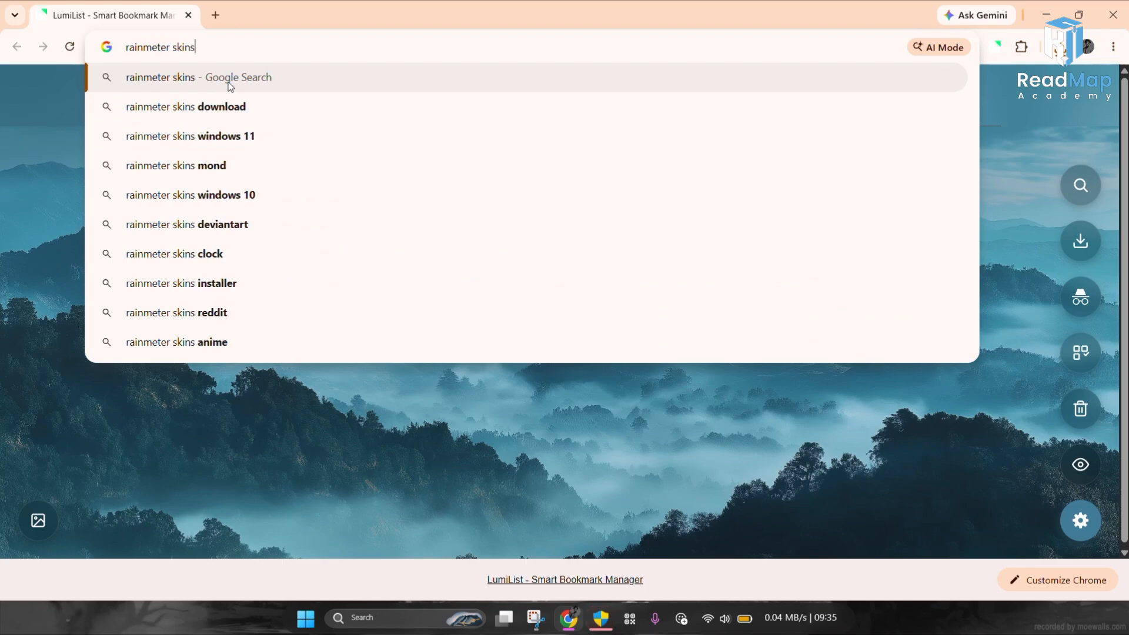
pyautogui.press('Return')
# Step: Open visualskins.com, choose the Mond theme and download mond.rmskin, dismissing the ad popup
pyautogui.click(207, 229)
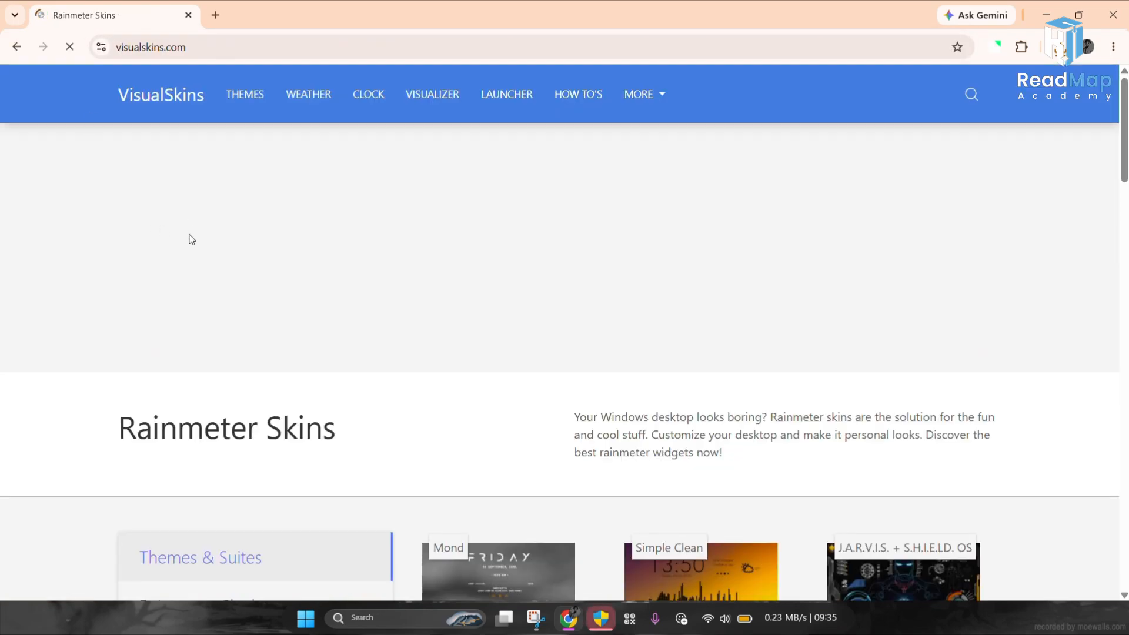
pyautogui.scroll(-5, 191, 240)
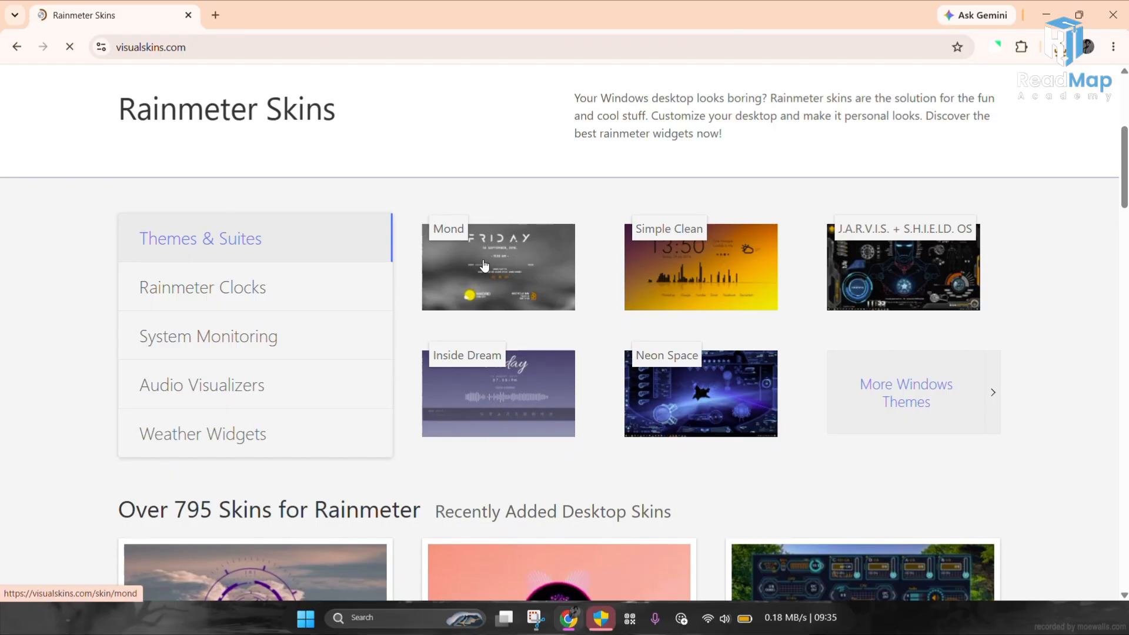
pyautogui.click(483, 266)
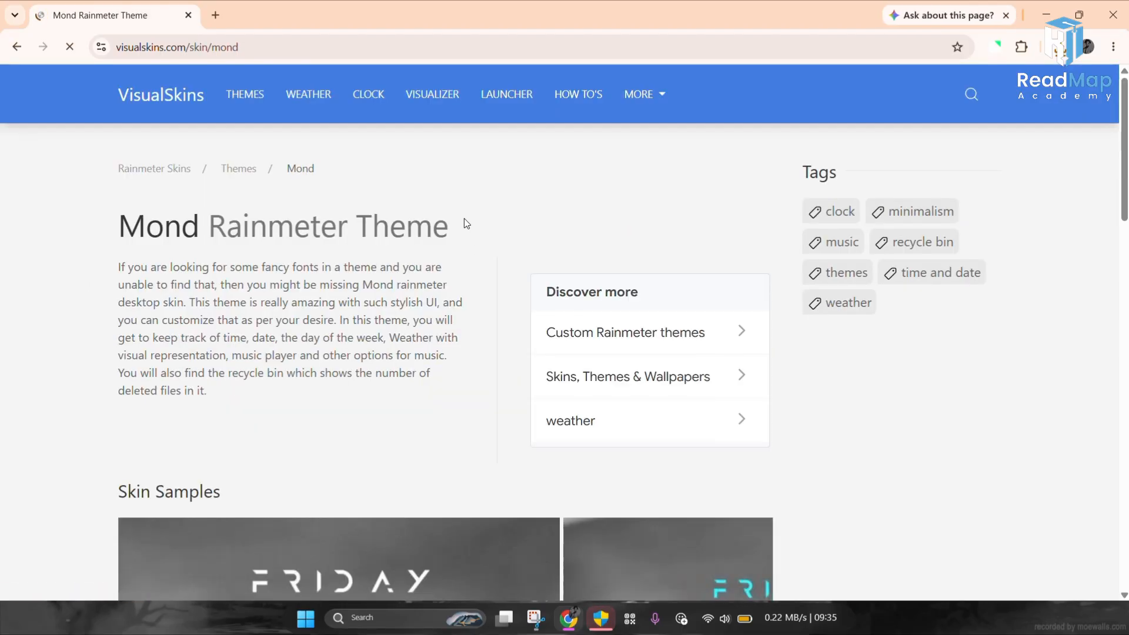
pyautogui.scroll(-9, 464, 221)
pyautogui.scroll(-4, 478, 300)
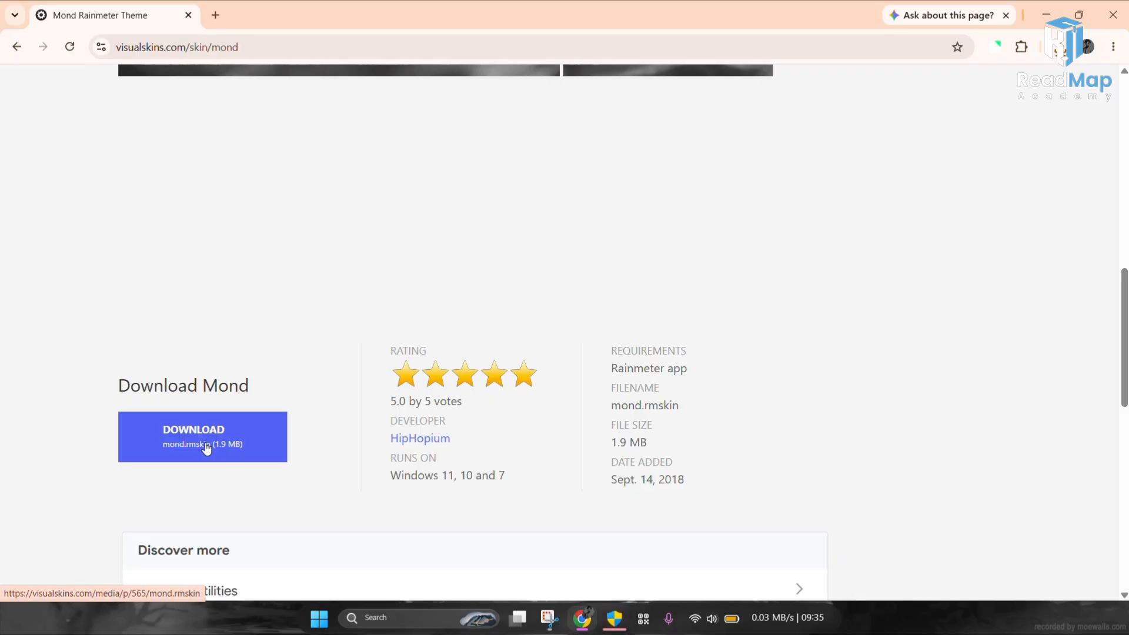
pyautogui.click(206, 449)
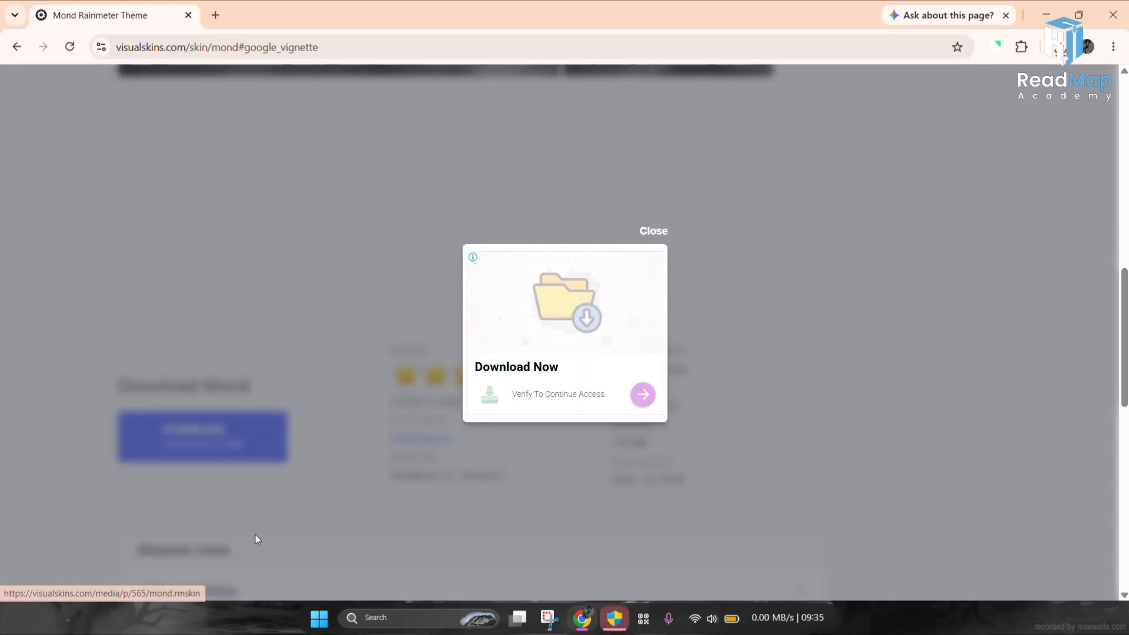
pyautogui.click(662, 232)
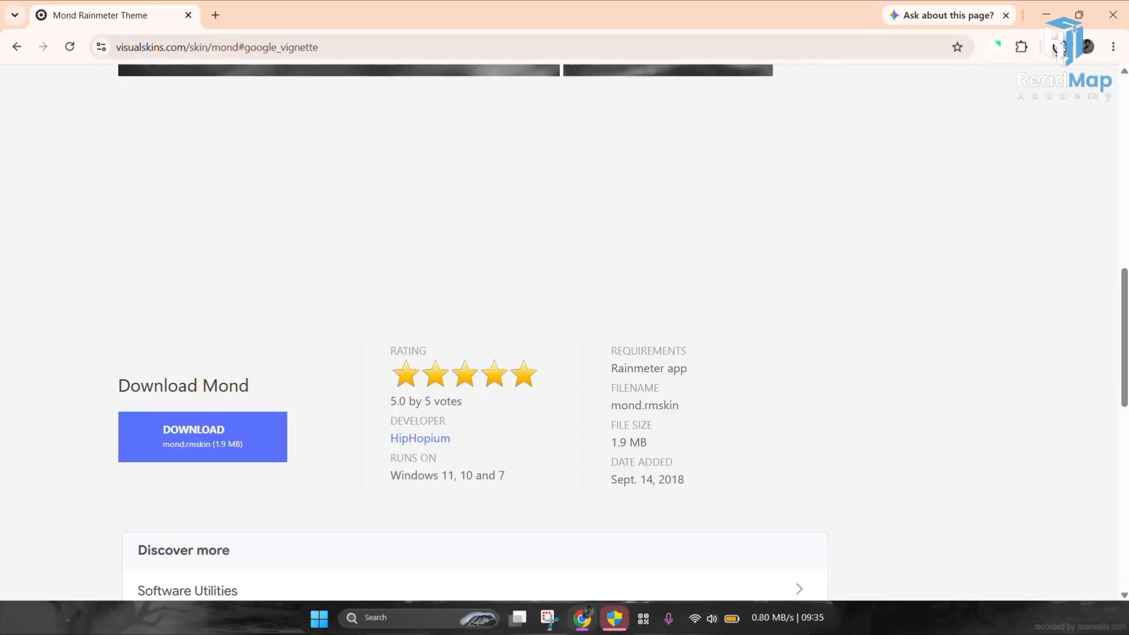
pyautogui.click(1061, 47)
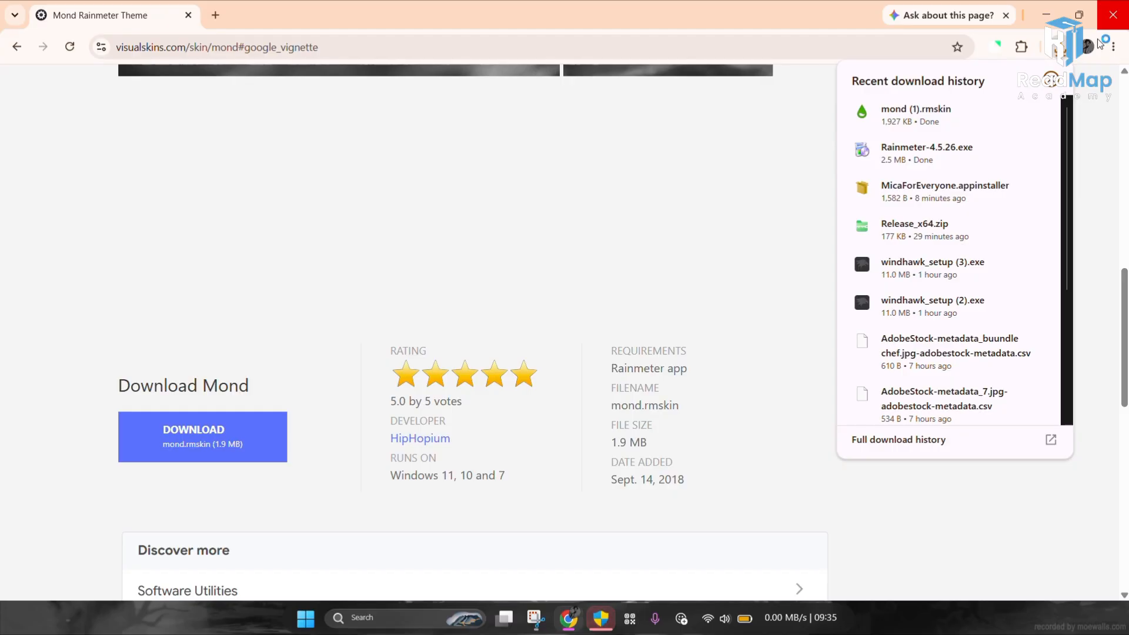
# Step: Close Chrome and launch Rainmeter through Windows search
pyautogui.click(1113, 15)
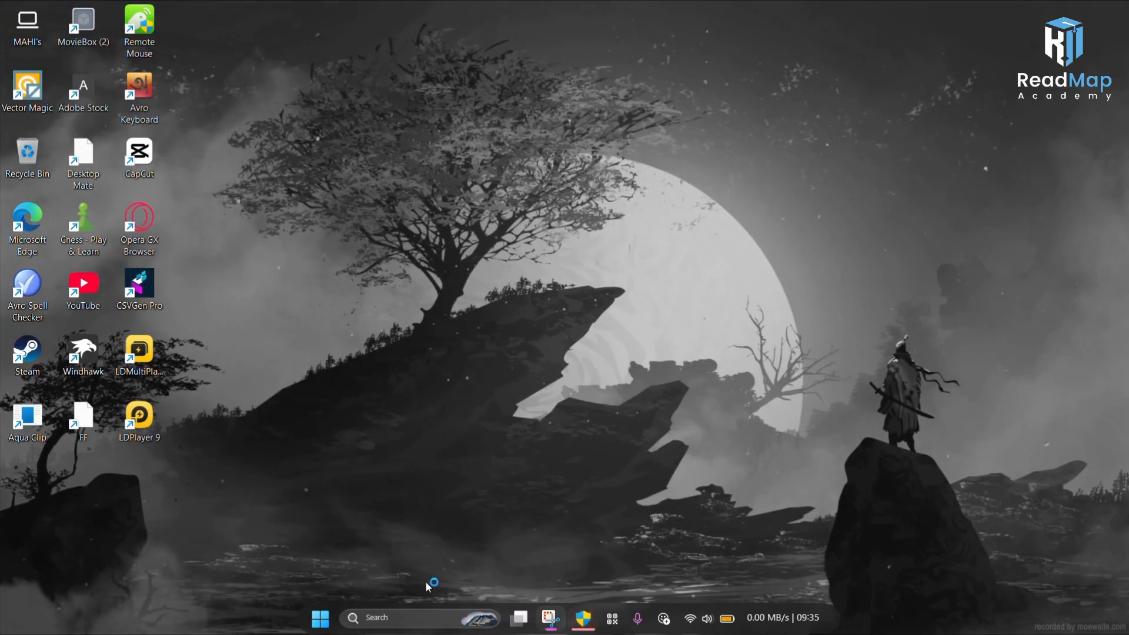
pyautogui.click(410, 615)
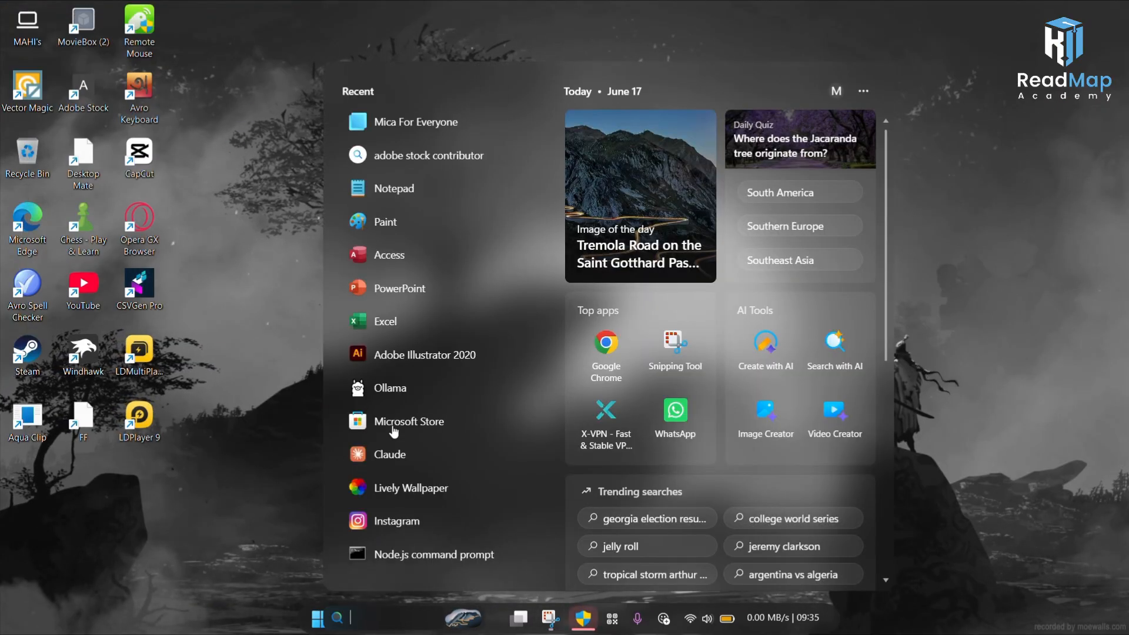
pyautogui.click(585, 618)
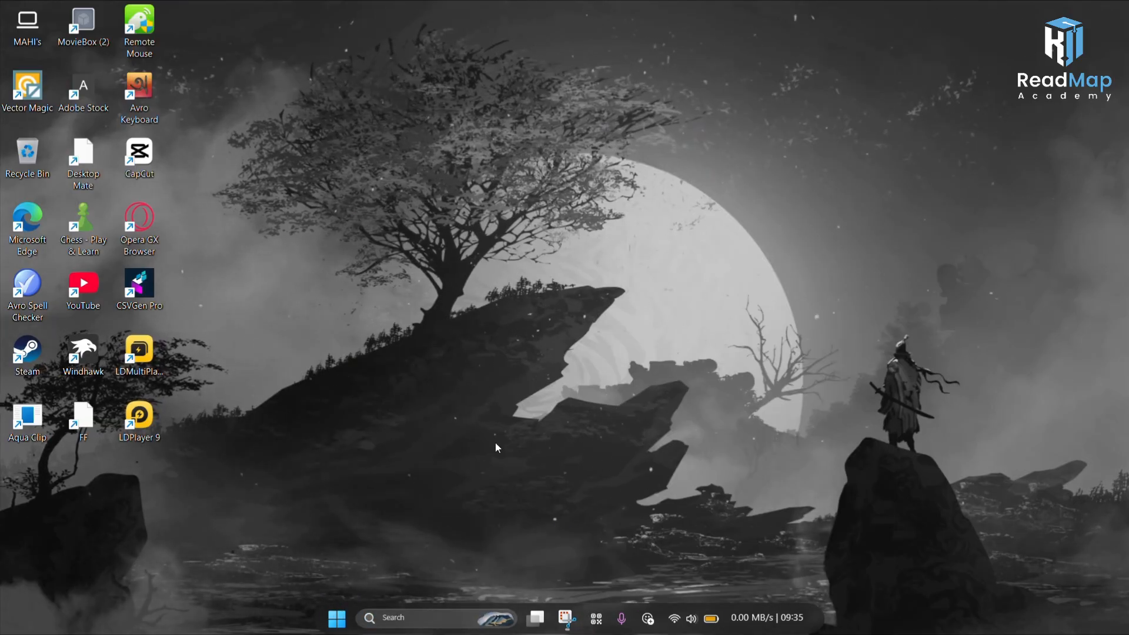
pyautogui.click(443, 615)
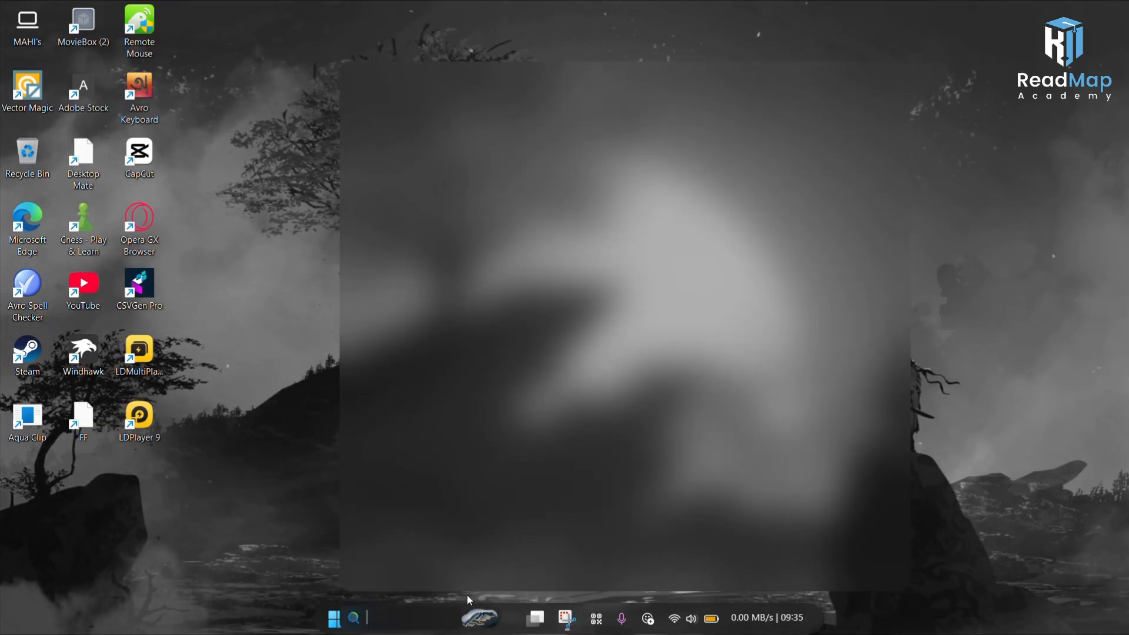
pyautogui.write('rainmeter')
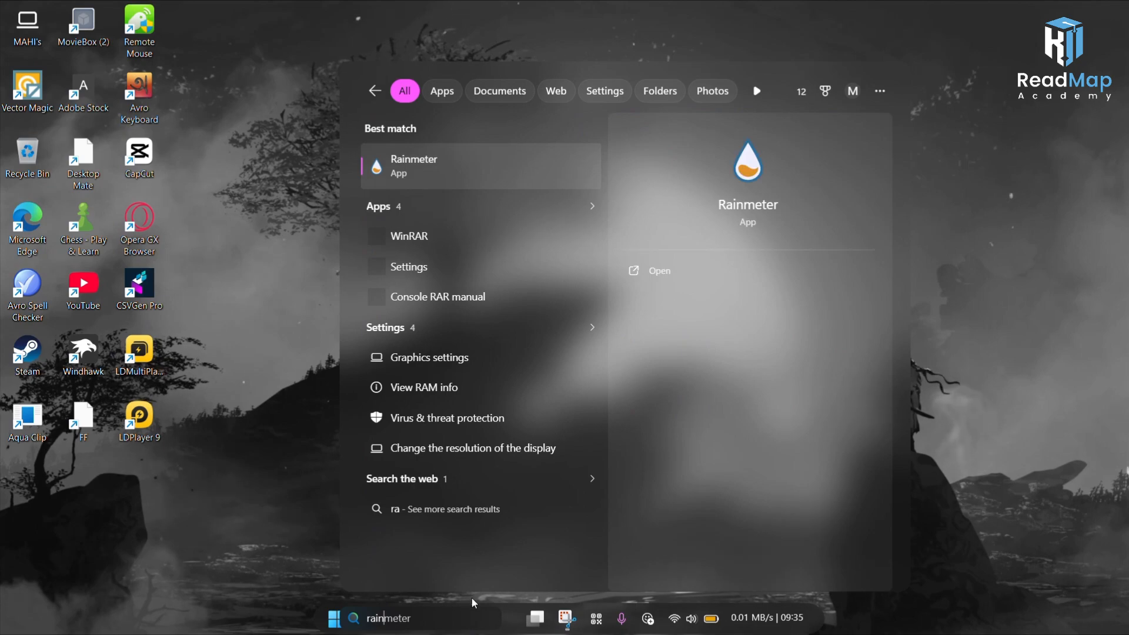
pyautogui.click(668, 271)
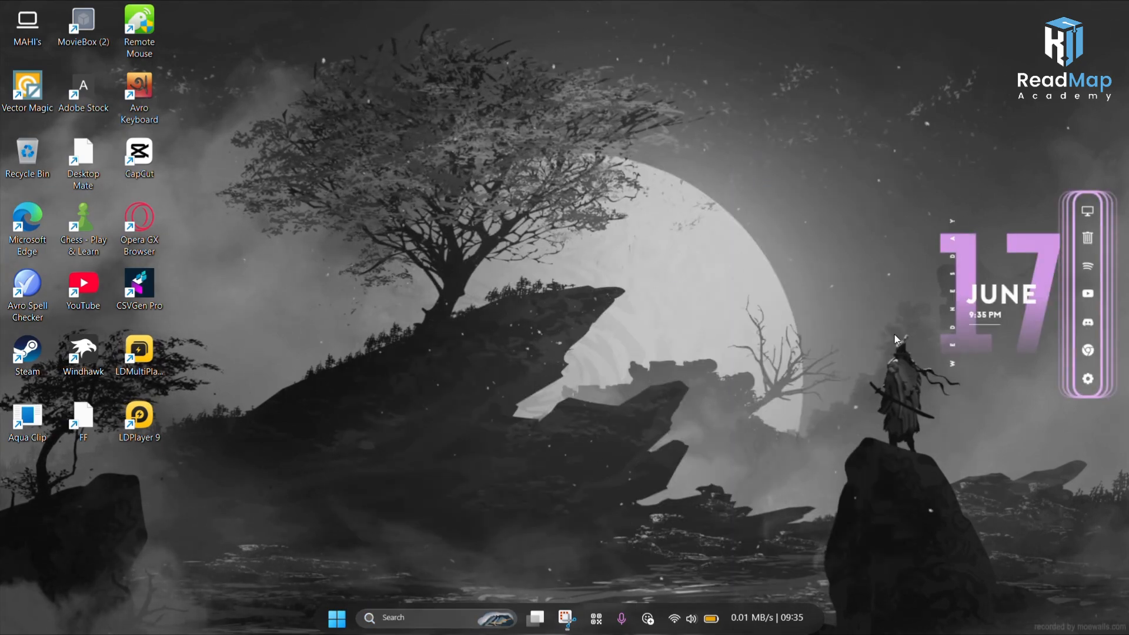
# Step: Move the date widget slightly lower on the desktop
pyautogui.moveTo(988, 296)
pyautogui.mouseDown()
pyautogui.moveTo(971, 271)
pyautogui.moveTo(968, 303)
pyautogui.moveTo(982, 311)
pyautogui.mouseUp()
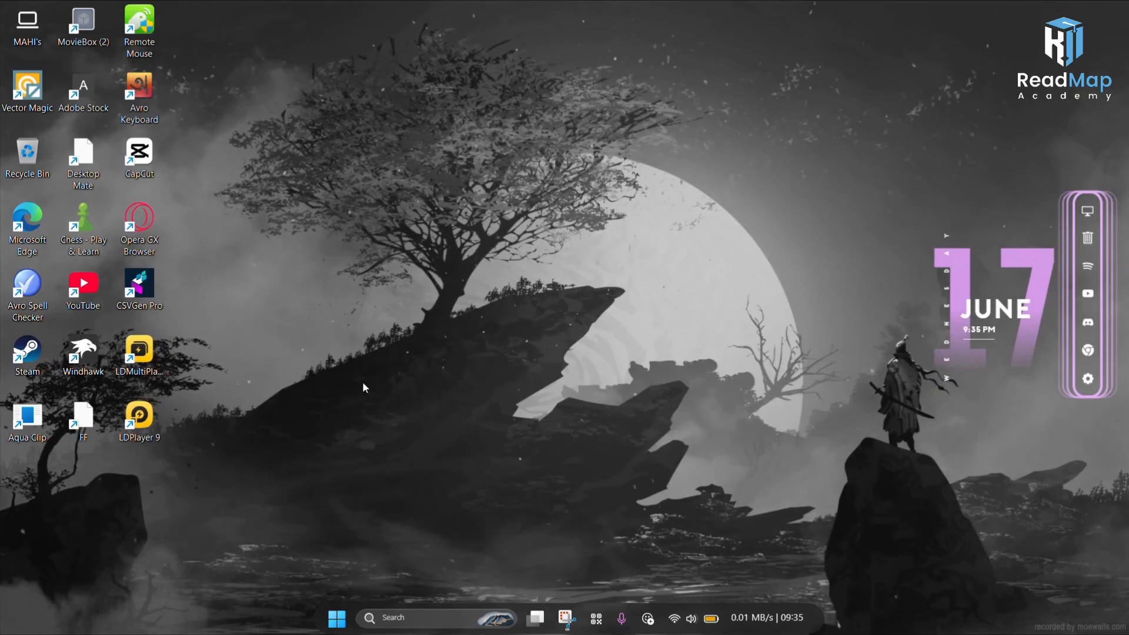
# Step: Search Windows for the downloaded mond skin installer
pyautogui.doubleClick(28, 27)
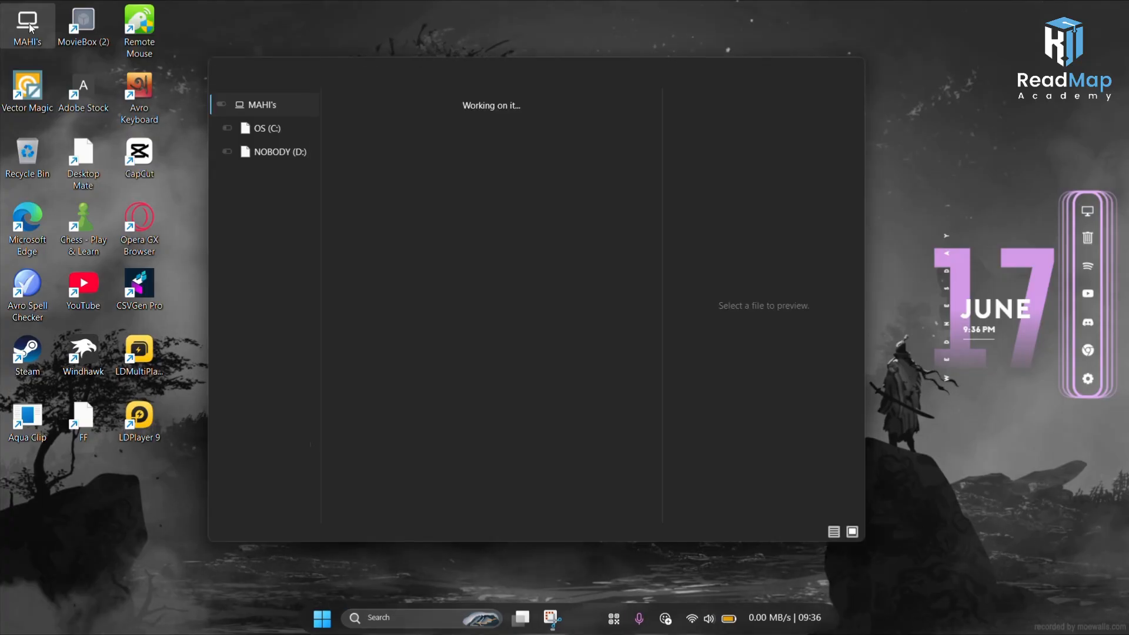
pyautogui.click(849, 68)
pyautogui.click(464, 625)
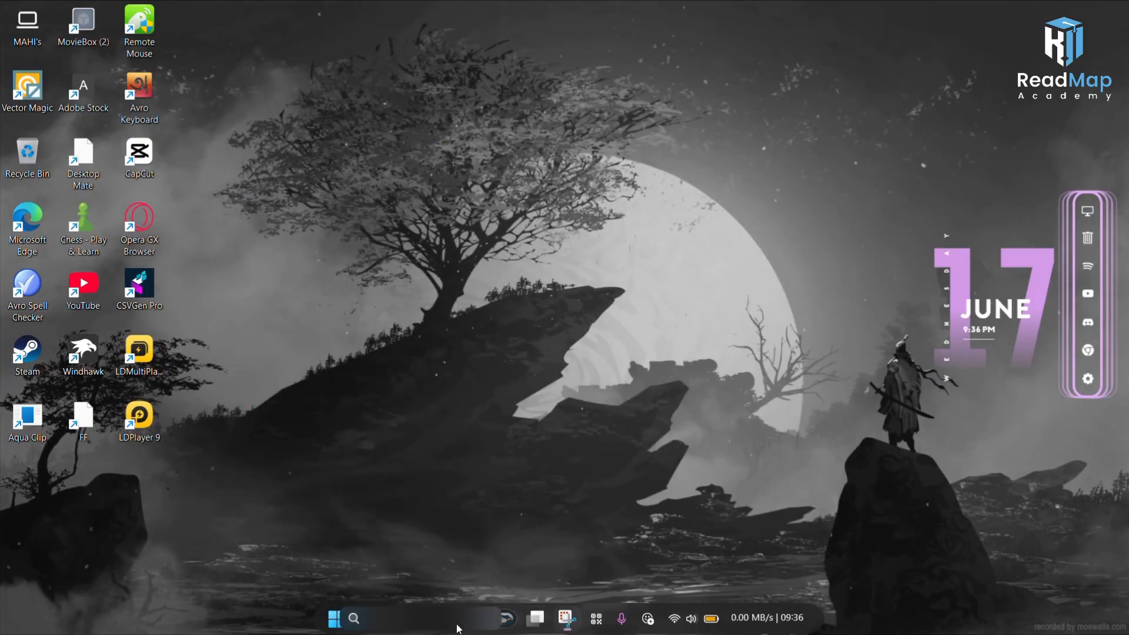
pyautogui.write('mond')
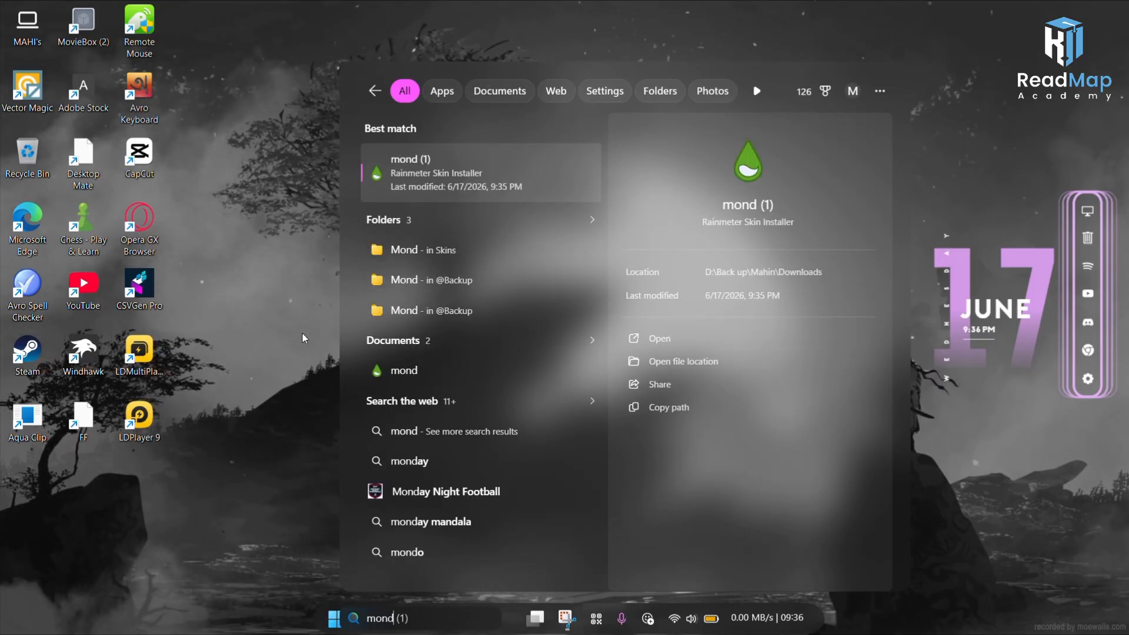
pyautogui.click(271, 241)
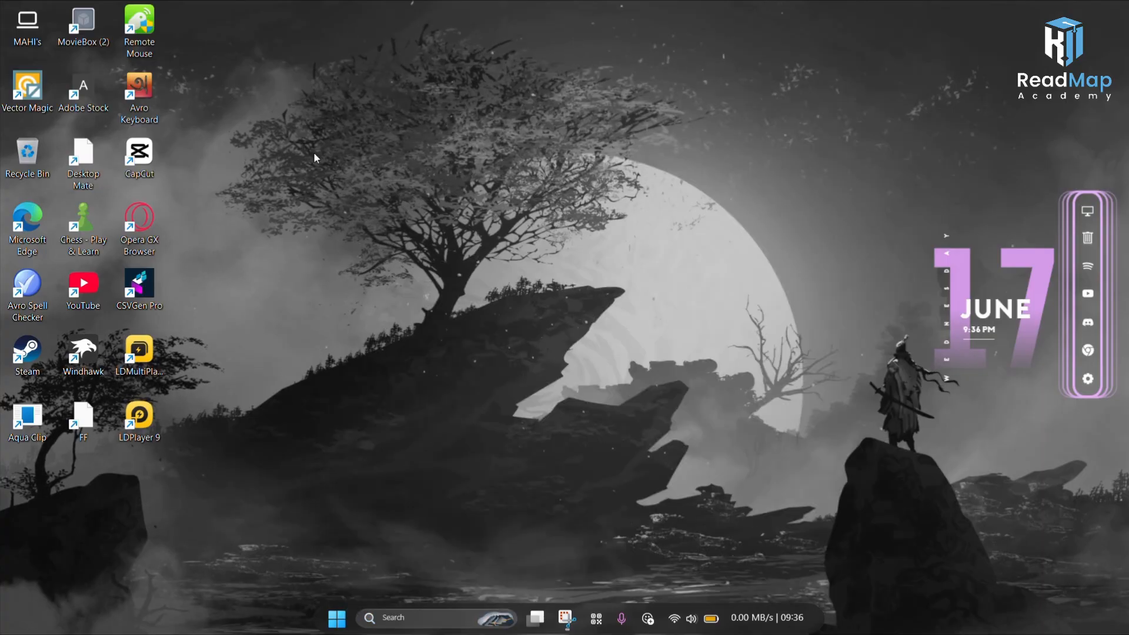
# Step: Hide the desktop icons
pyautogui.rightClick(319, 152)
pyautogui.moveTo(333, 165)
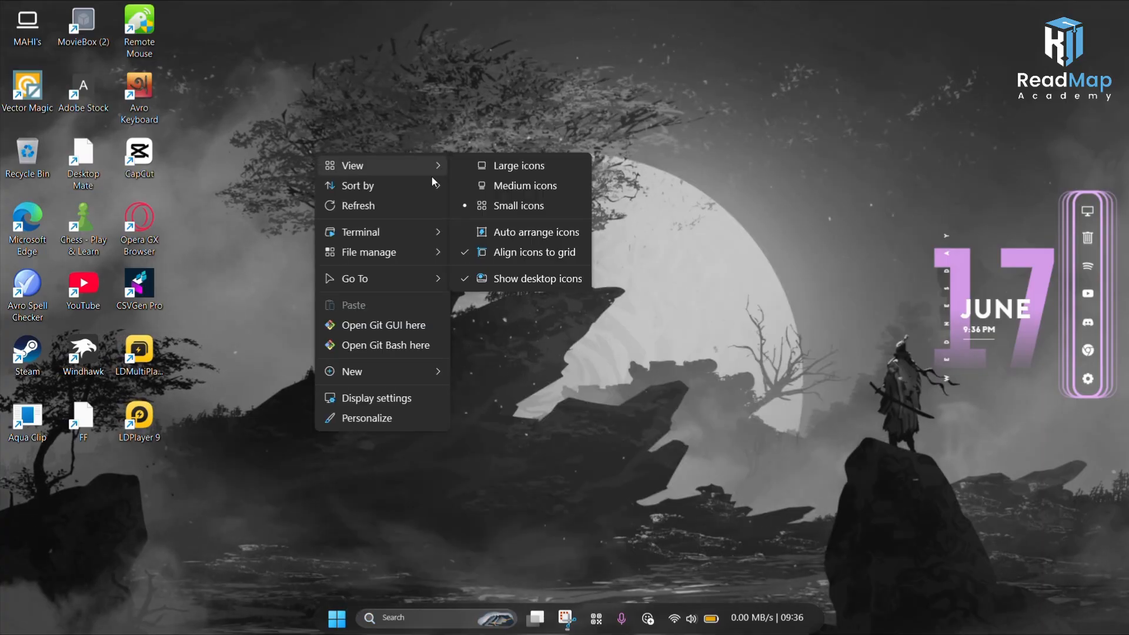
pyautogui.click(538, 280)
# Step: Rearrange the Mond date widget and app dock so both sit together in the desktop's top-right corner
pyautogui.moveTo(1089, 334); pyautogui.dragTo(910, 300)
pyautogui.moveTo(1066, 284); pyautogui.dragTo(15, 237)
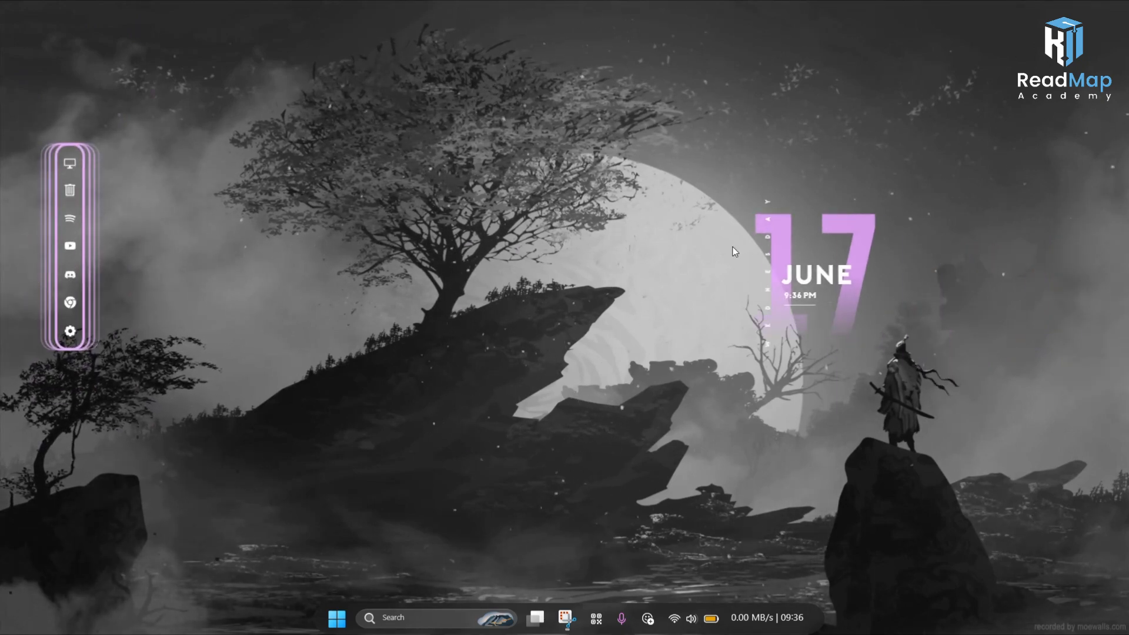
pyautogui.moveTo(792, 263); pyautogui.dragTo(939, 130)
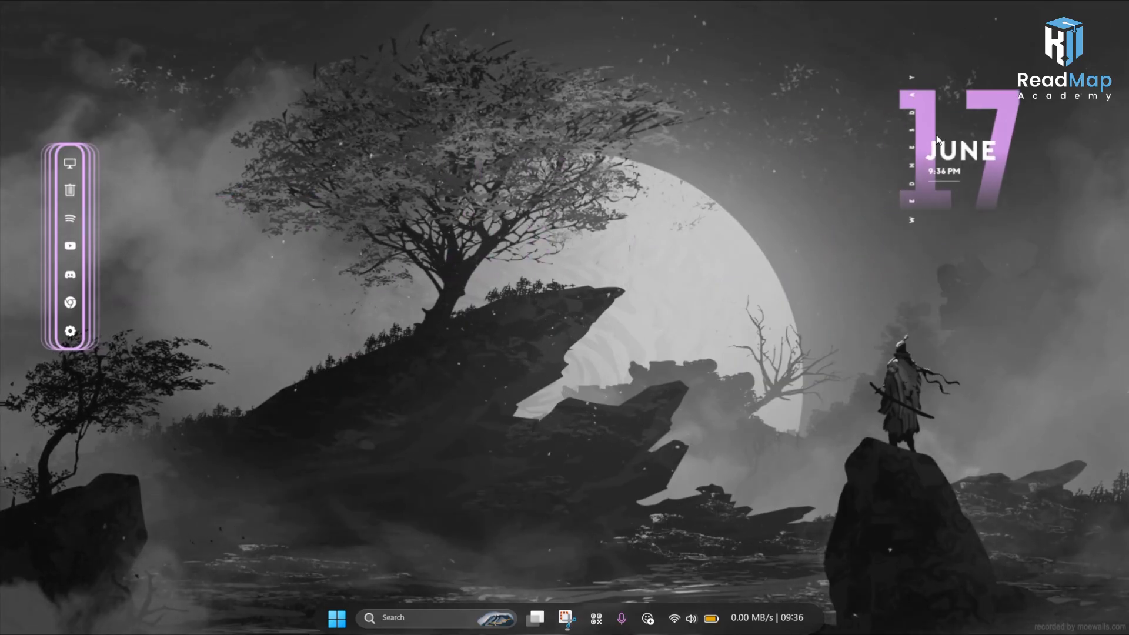
pyautogui.moveTo(70, 260); pyautogui.dragTo(1088, 159)
pyautogui.moveTo(999, 153)
pyautogui.mouseDown()
pyautogui.moveTo(1035, 162)
pyautogui.moveTo(984, 169)
pyautogui.moveTo(1026, 172)
pyautogui.moveTo(964, 149)
pyautogui.moveTo(1015, 164)
pyautogui.mouseUp()
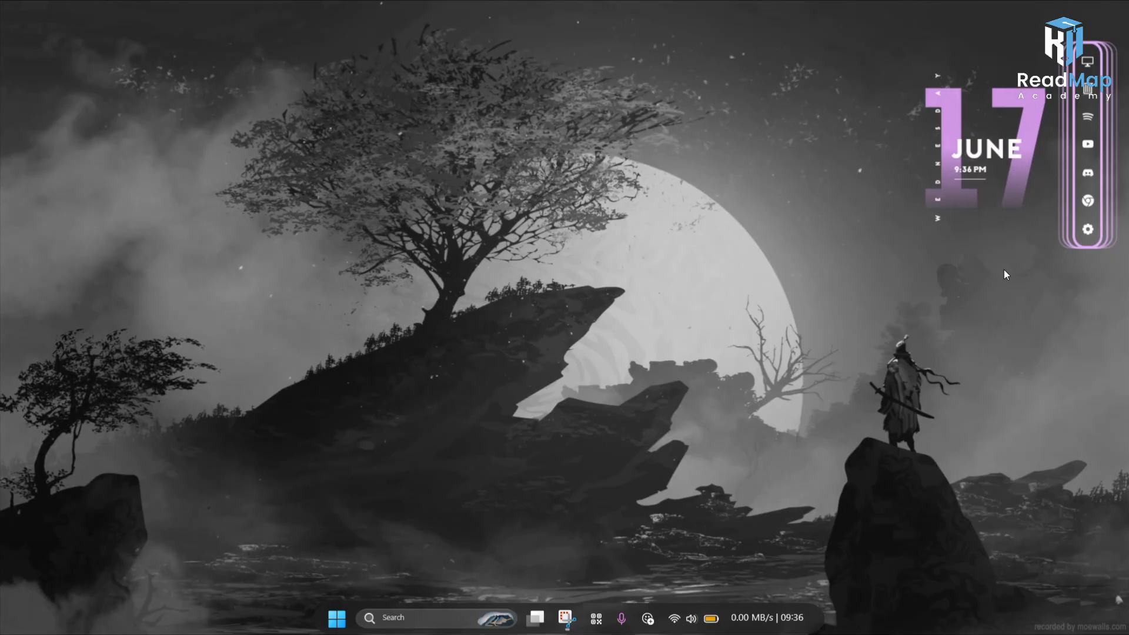
# Step: Refresh the desktop repeatedly
pyautogui.rightClick(501, 293)
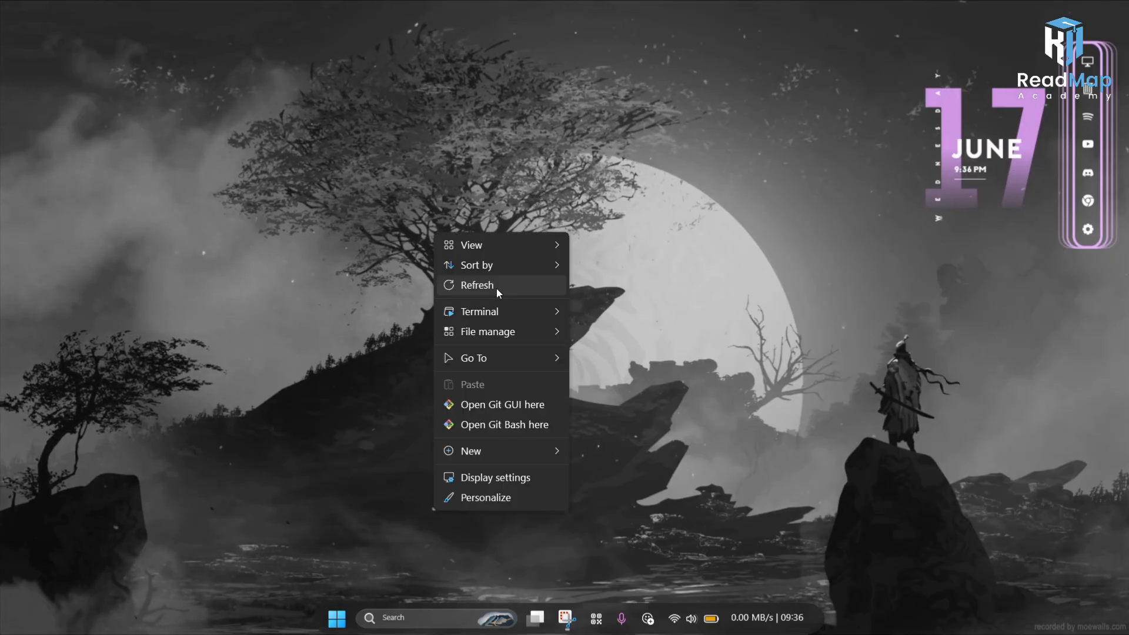
pyautogui.click(497, 288)
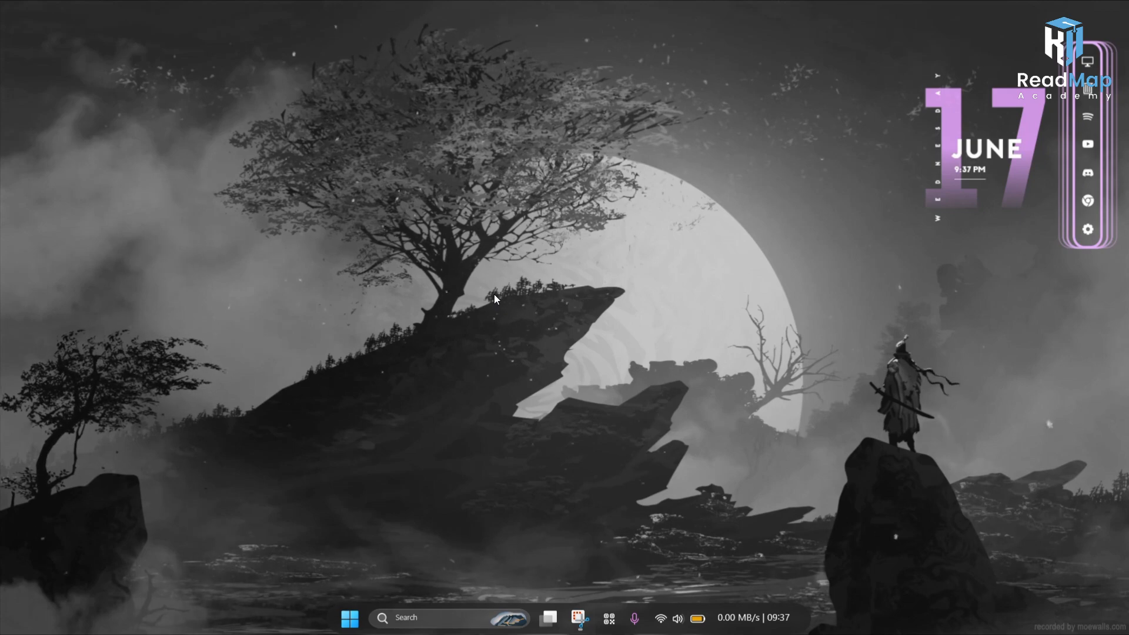
pyautogui.rightClick(495, 241)
pyautogui.click(552, 299)
pyautogui.rightClick(465, 189)
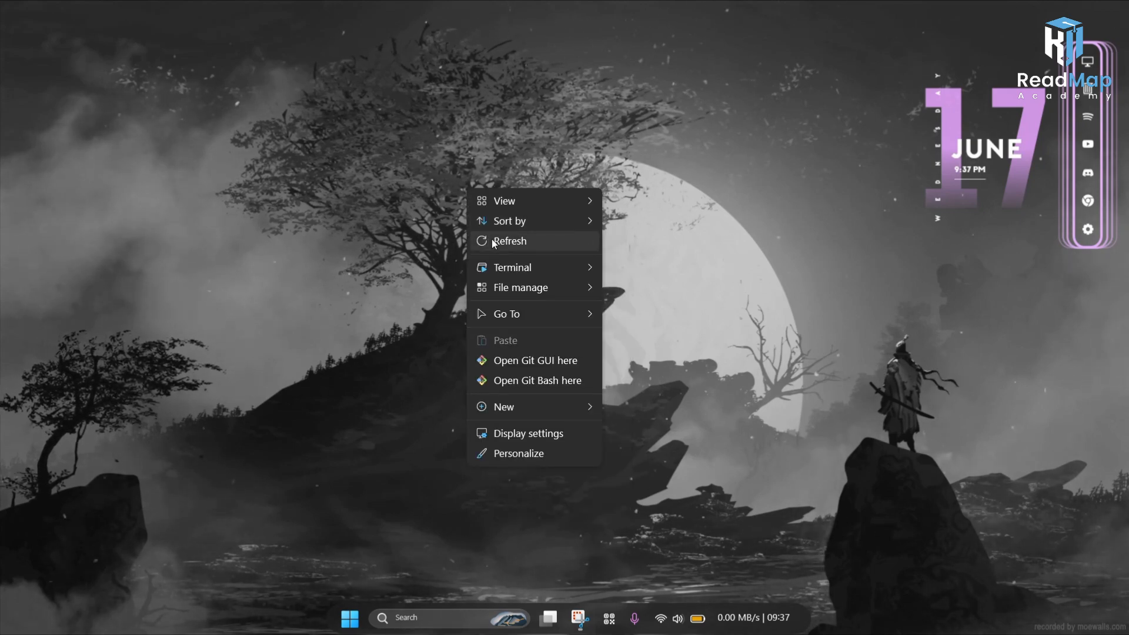
pyautogui.click(493, 238)
pyautogui.rightClick(494, 232)
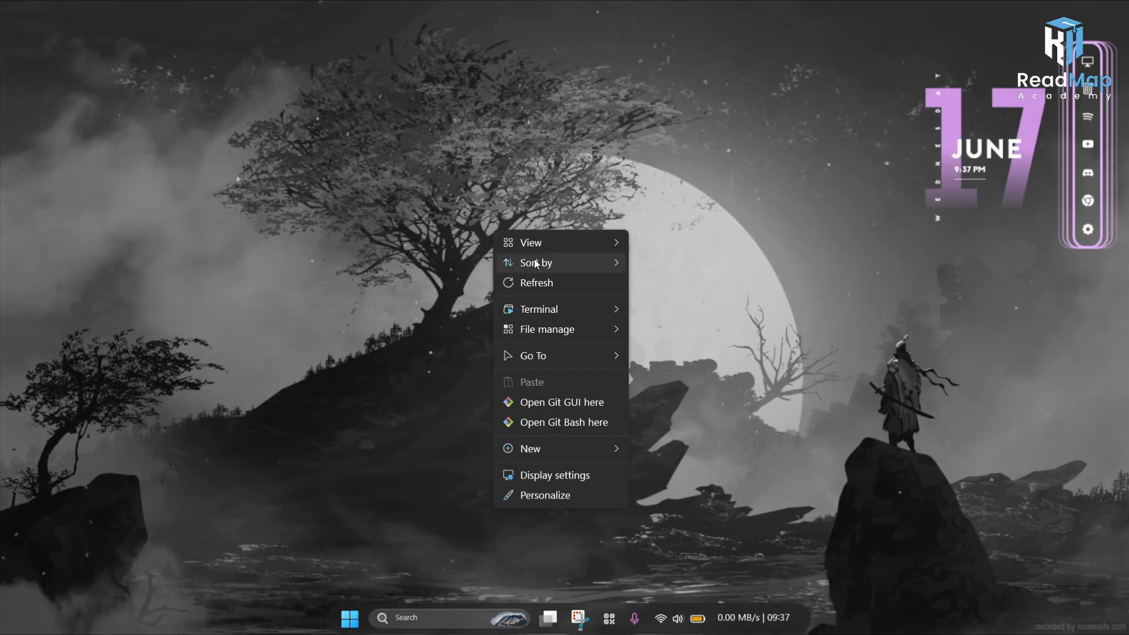
pyautogui.click(560, 277)
pyautogui.rightClick(385, 130)
pyautogui.click(430, 183)
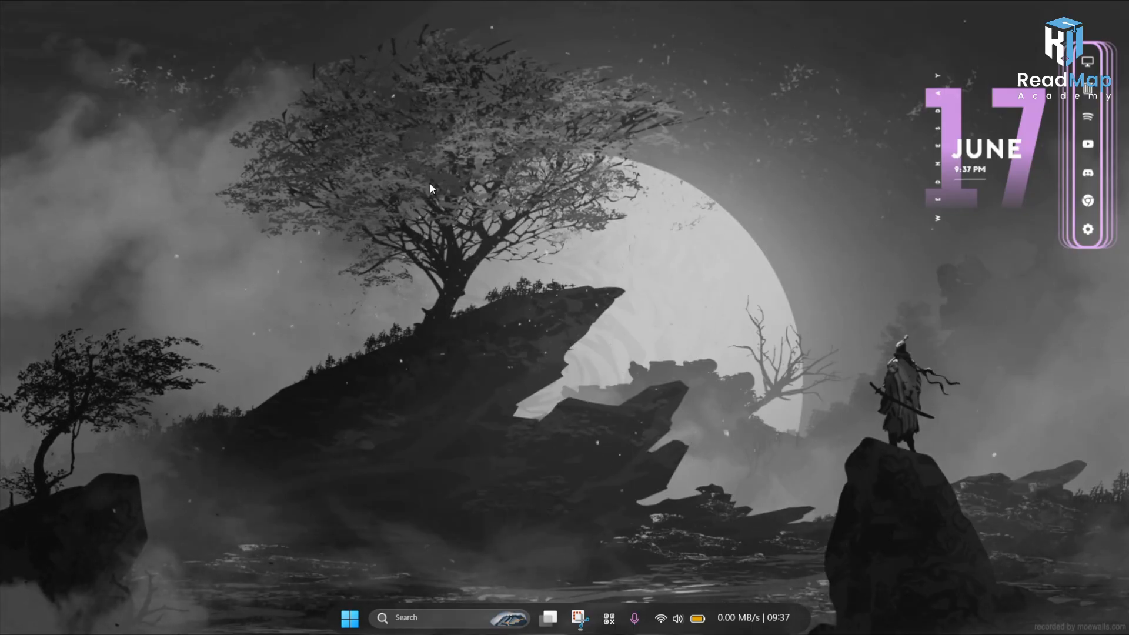
pyautogui.rightClick(433, 185)
pyautogui.click(470, 245)
pyautogui.rightClick(379, 166)
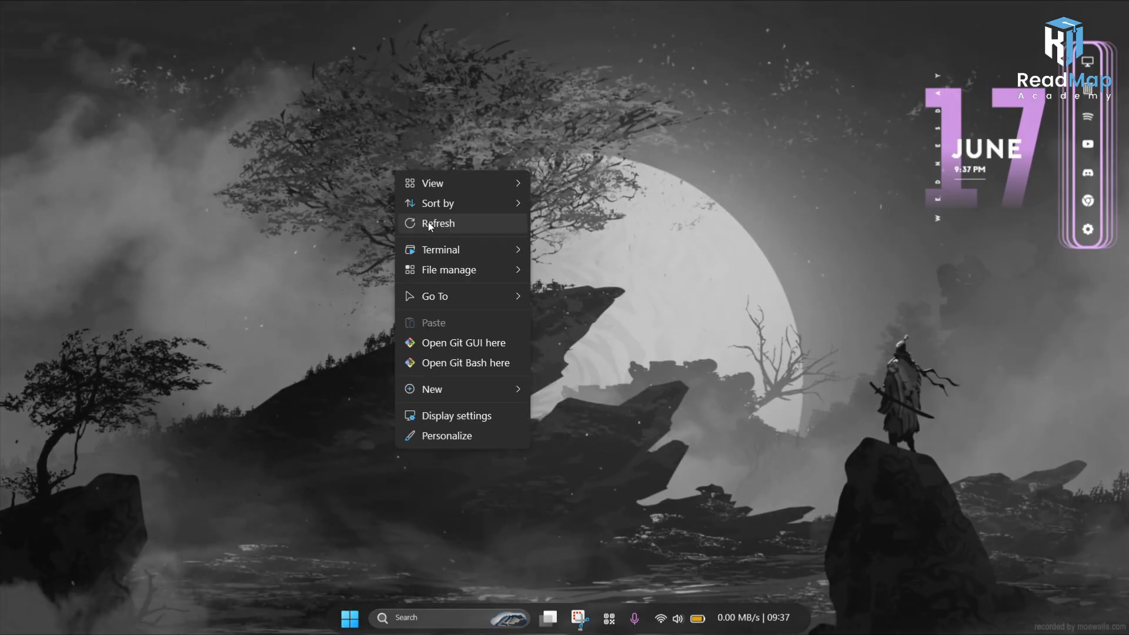
pyautogui.click(428, 221)
pyautogui.rightClick(411, 183)
pyautogui.click(445, 234)
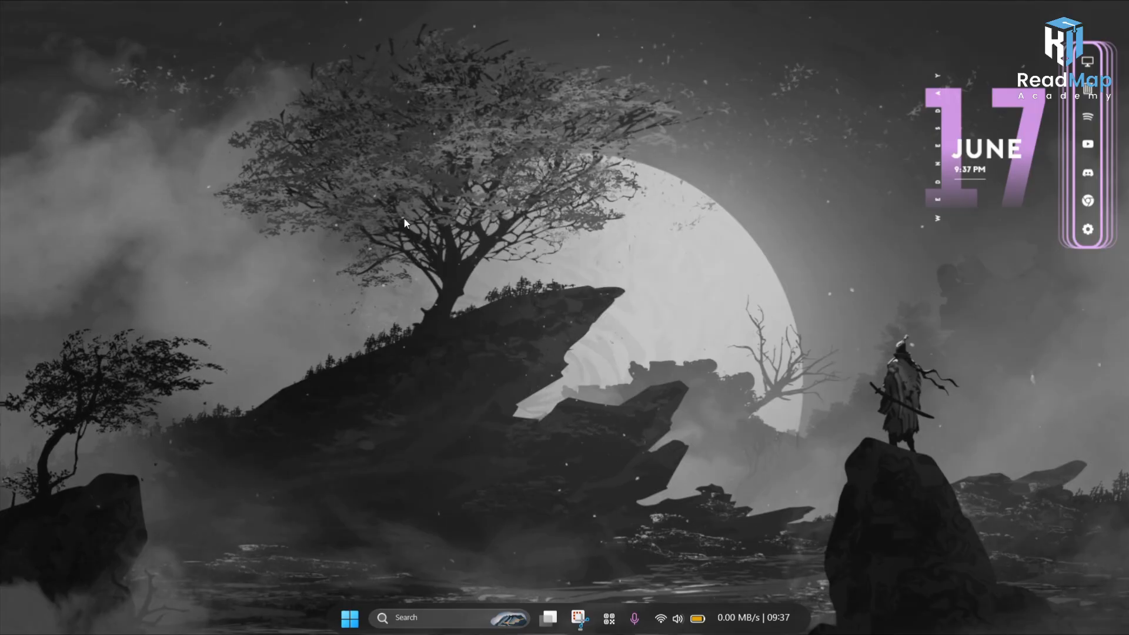
pyautogui.rightClick(400, 223)
pyautogui.click(443, 273)
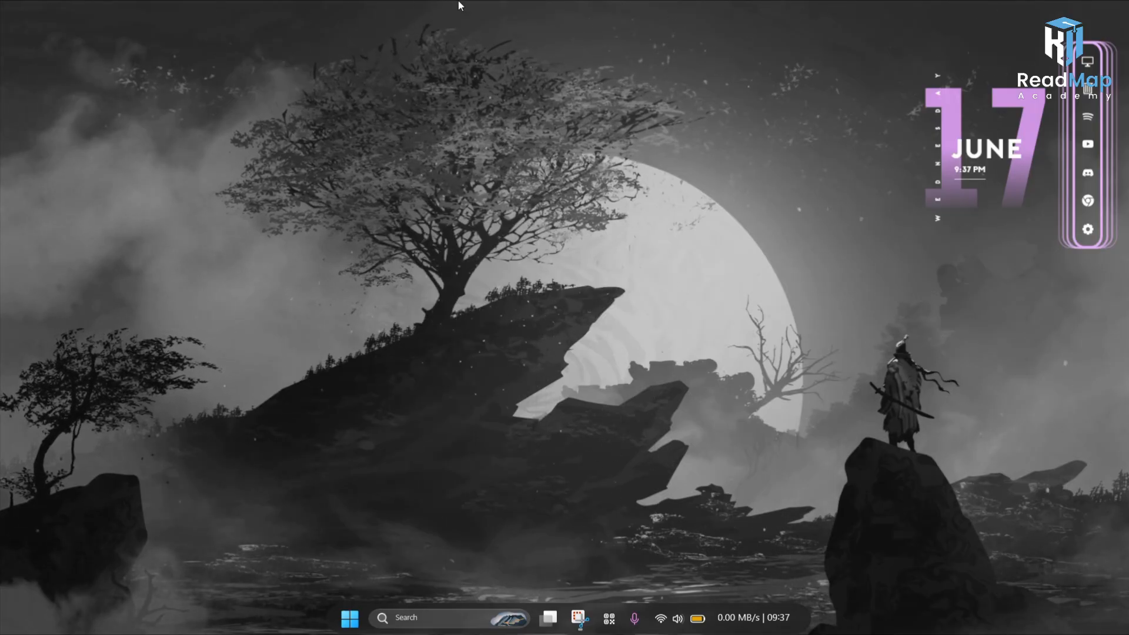